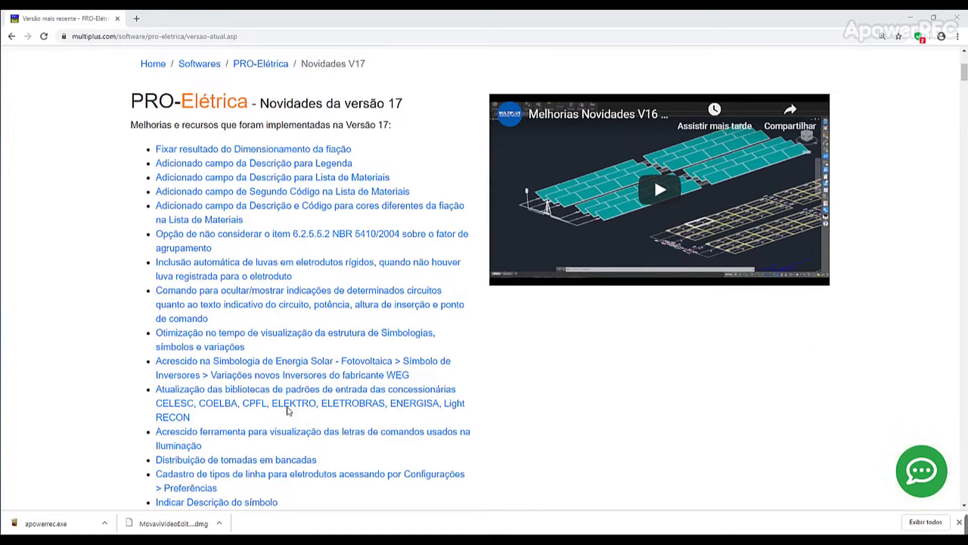
Step: Review the PRO-Elétrica version 17 feature list and open the entry on Fixar resultado do Dimensionamento da fiação
scroll(287, 411, down, 2)
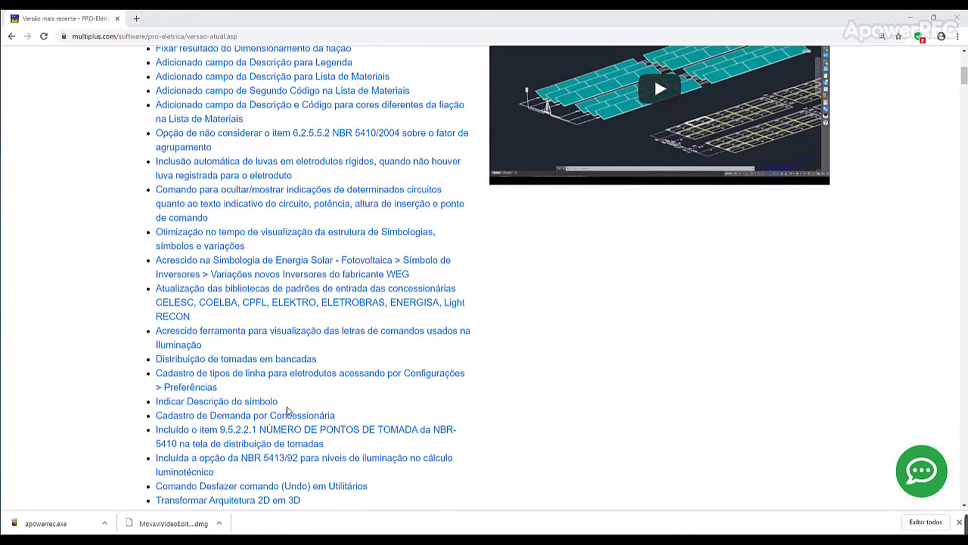
scroll(288, 411, down, 2)
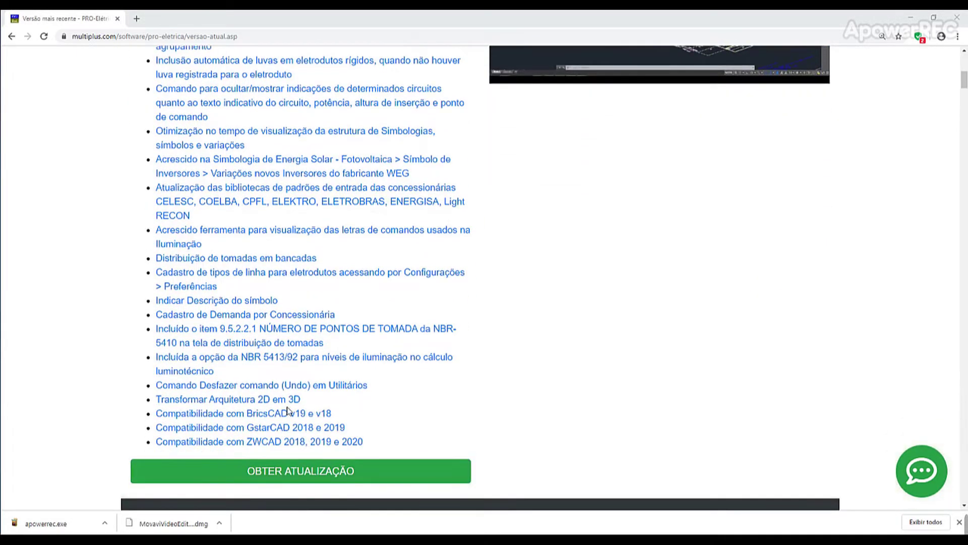
scroll(288, 411, up, 4)
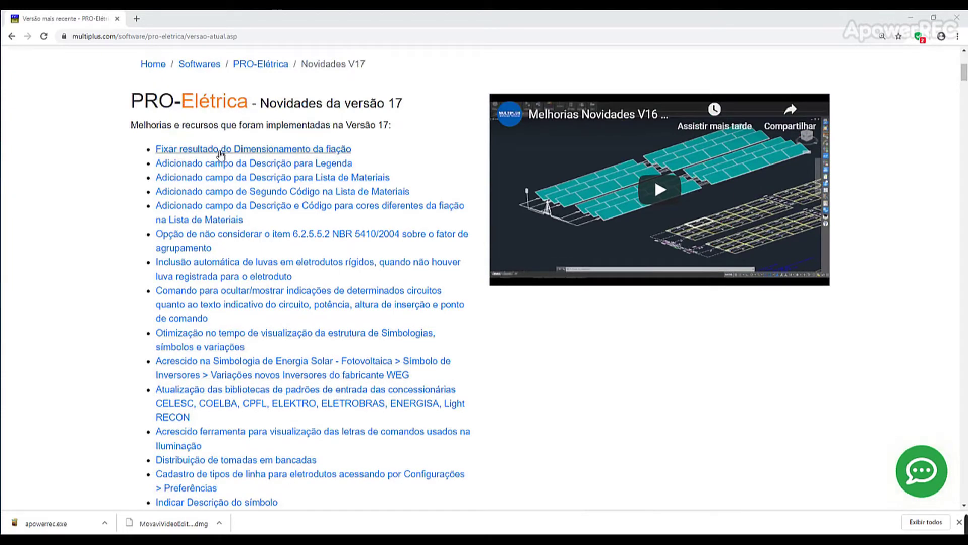
click(220, 149)
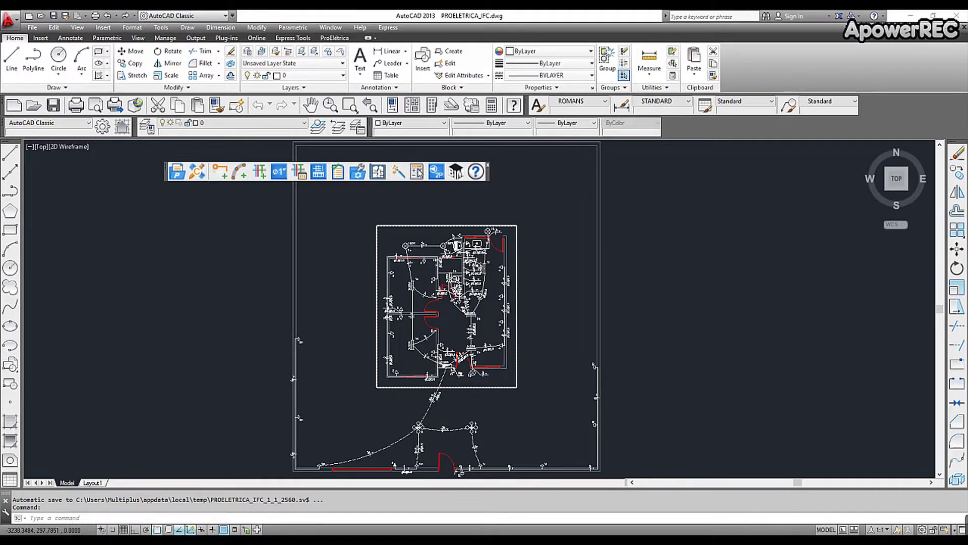
Step: In AutoCAD, run Dimensionar Fiação for panel QD01 with a circuit voltage drop of 4%
click(416, 171)
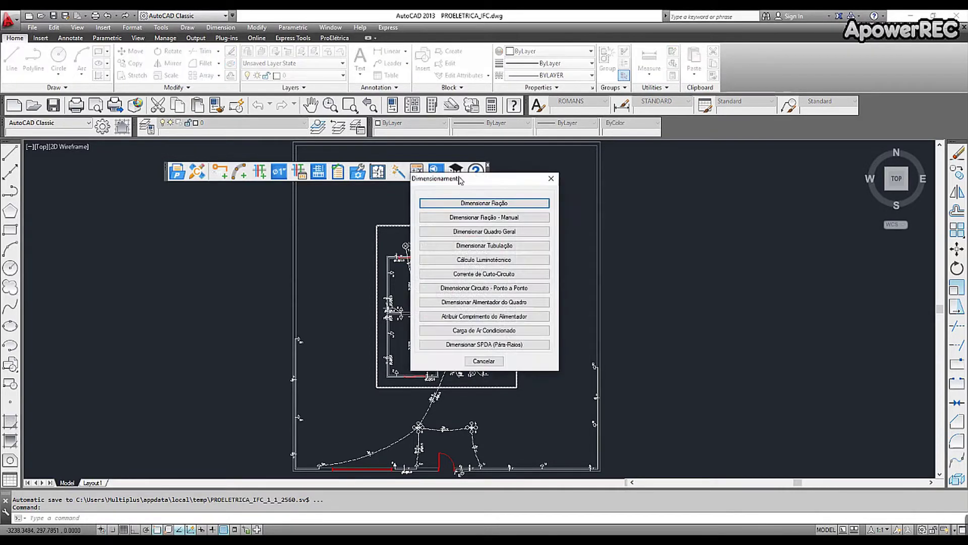
click(484, 203)
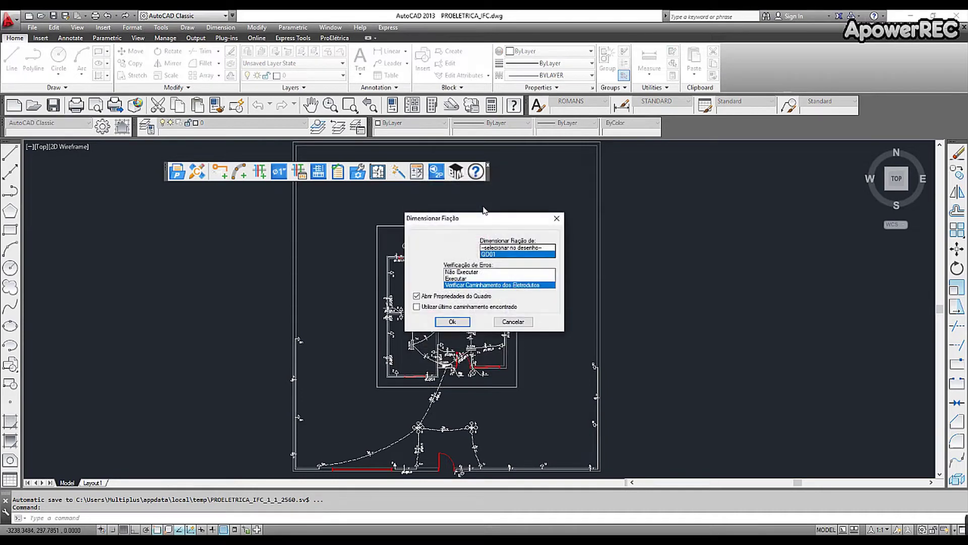
click(453, 321)
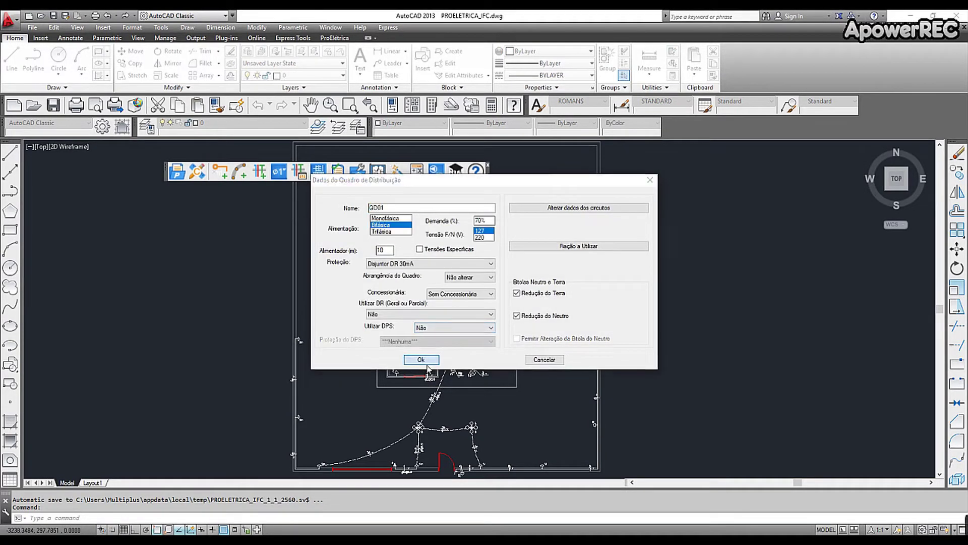
click(421, 359)
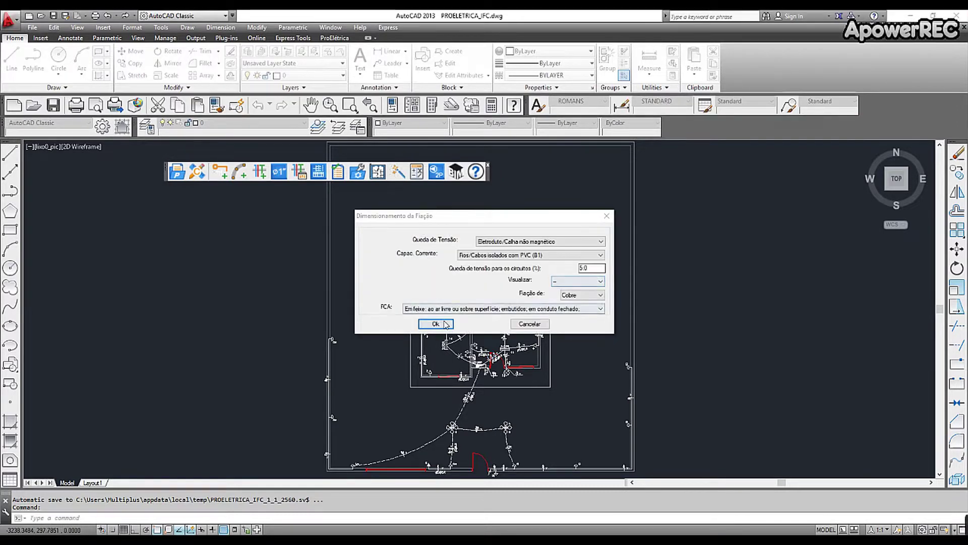
double_click(601, 271)
text(4)
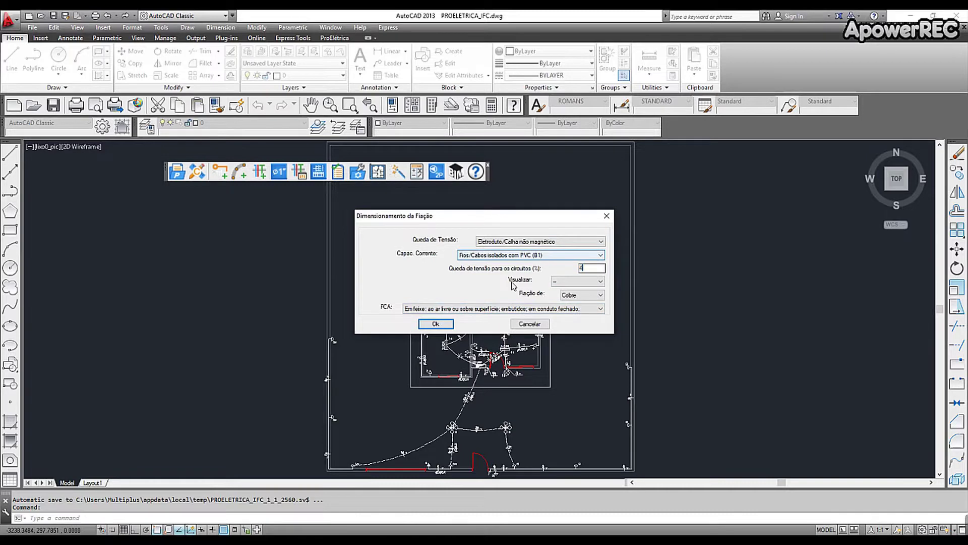
click(432, 323)
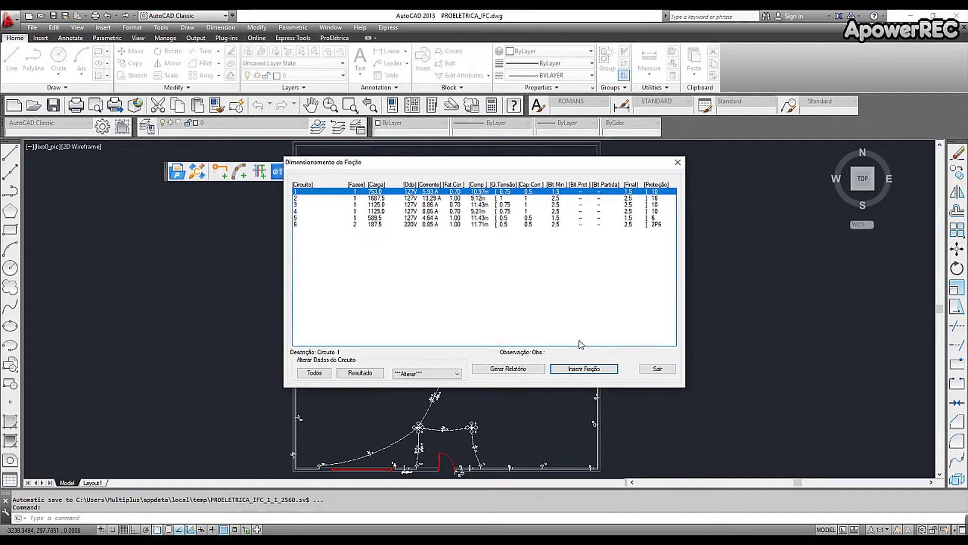
Step: Change the wire gauge in the sizing result of circuit 5 to 6
click(555, 218)
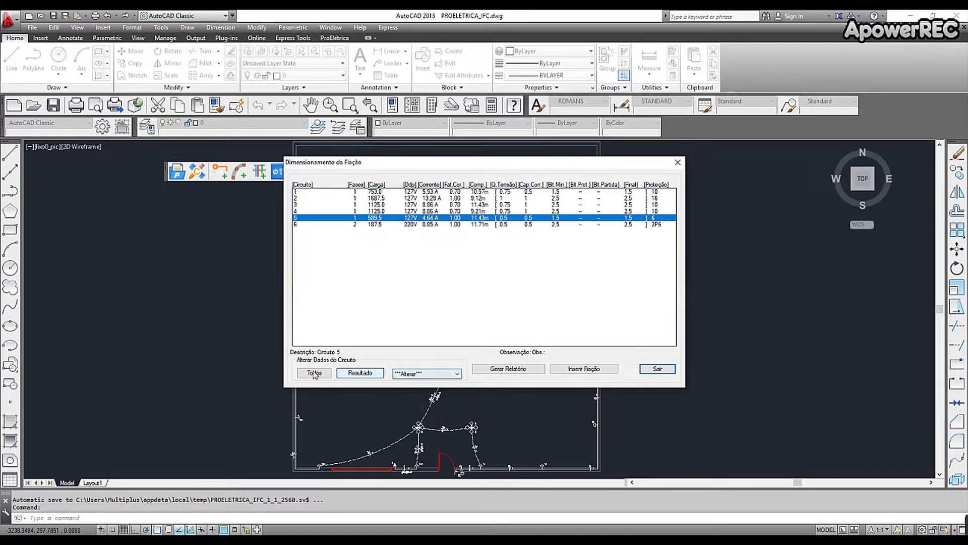
click(360, 372)
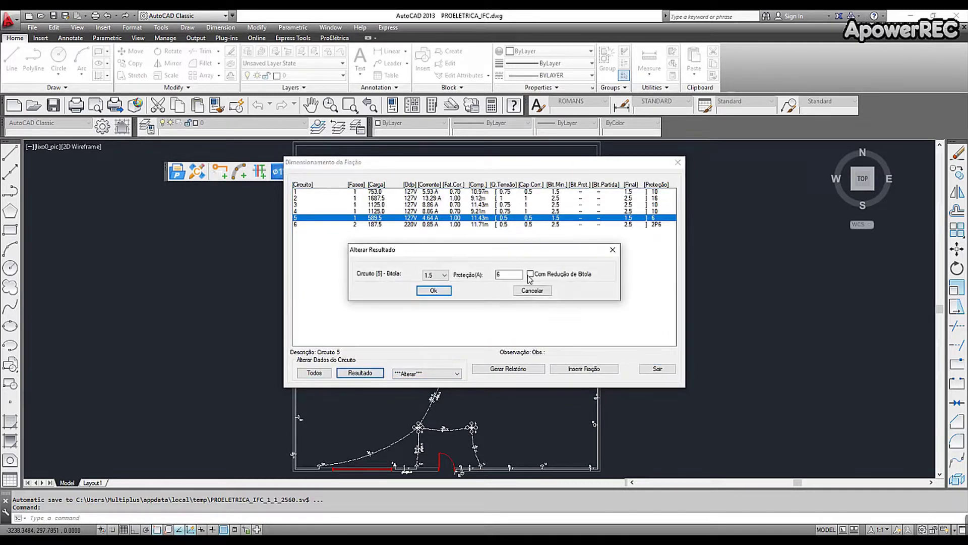
click(444, 275)
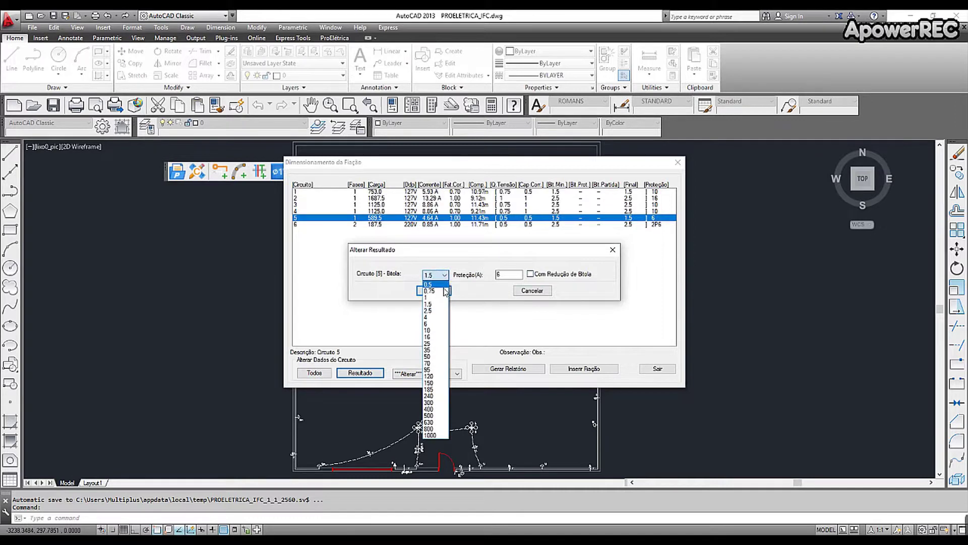
click(435, 324)
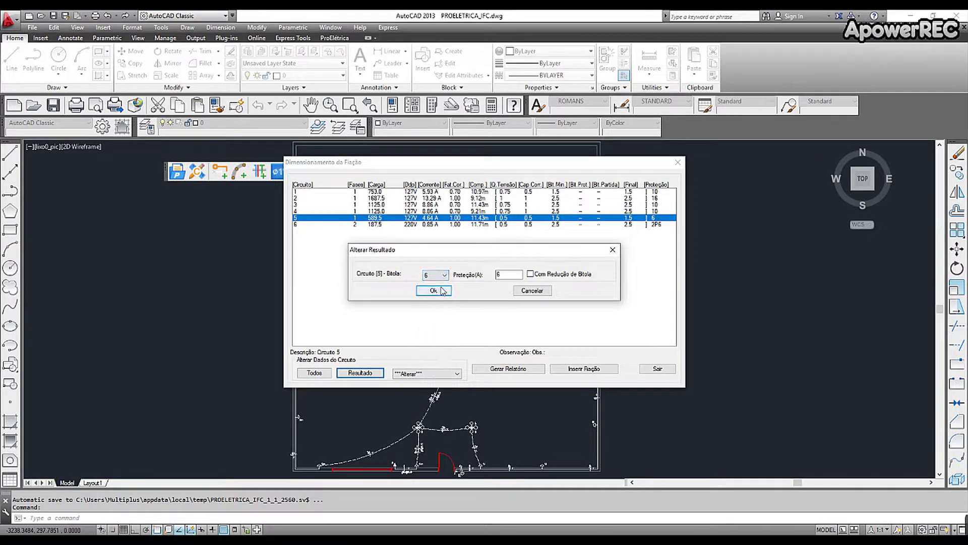
click(441, 290)
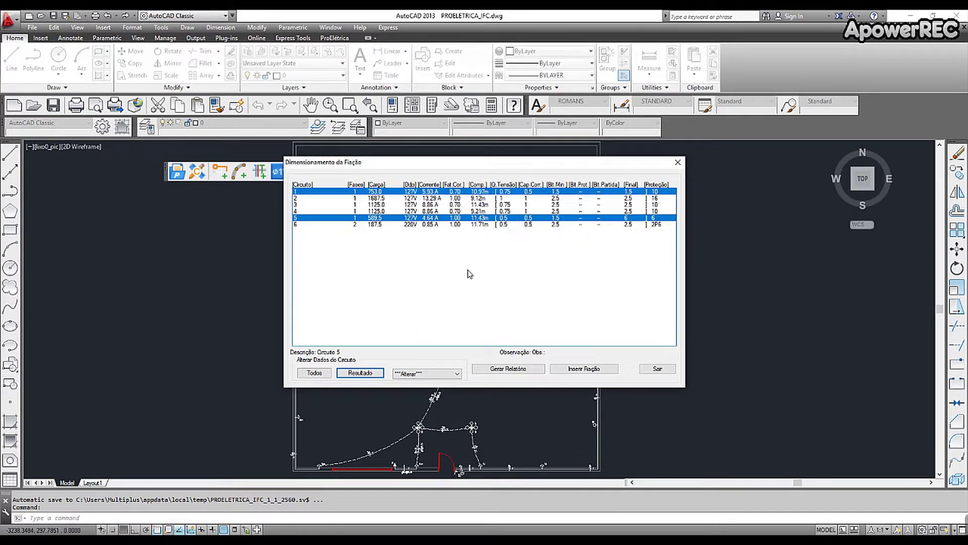
Step: Insert the sized wiring into the drawing, with Fio cabo 750 V - PVC, Cabo 1 KV - EPR and a 2.5 ground wire
click(607, 372)
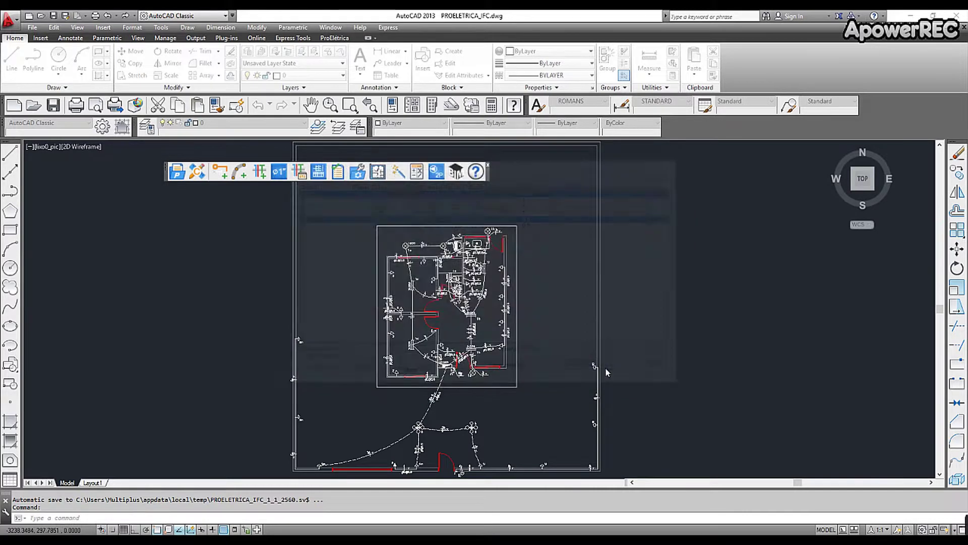
click(442, 292)
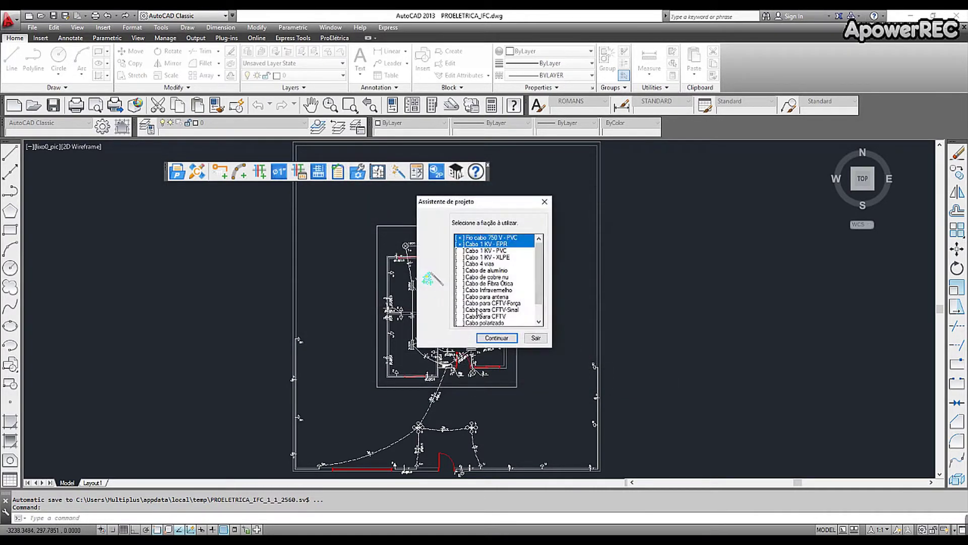
click(496, 336)
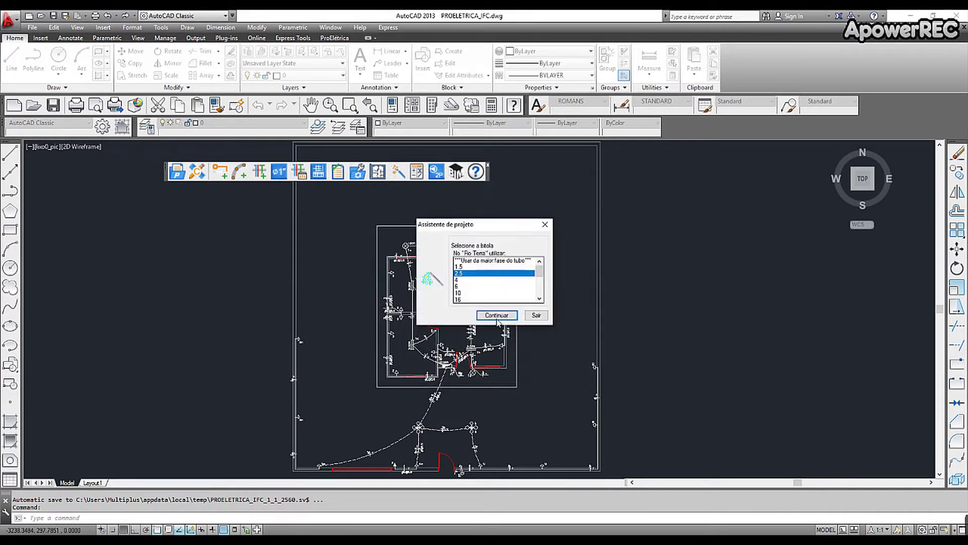
click(498, 316)
click(451, 305)
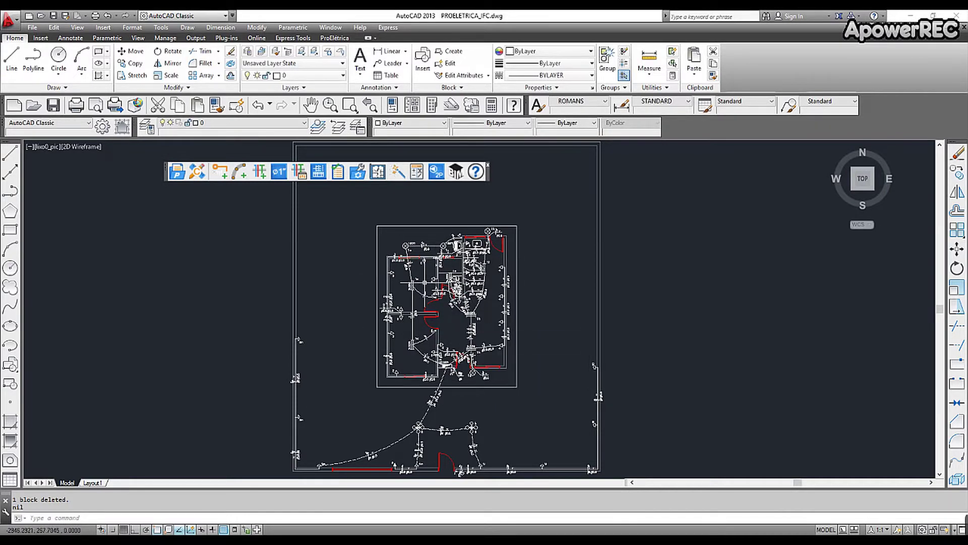
Step: Set the power of the circuit 2 outlet just below the horizontal dividing wall to 600 W
click(416, 171)
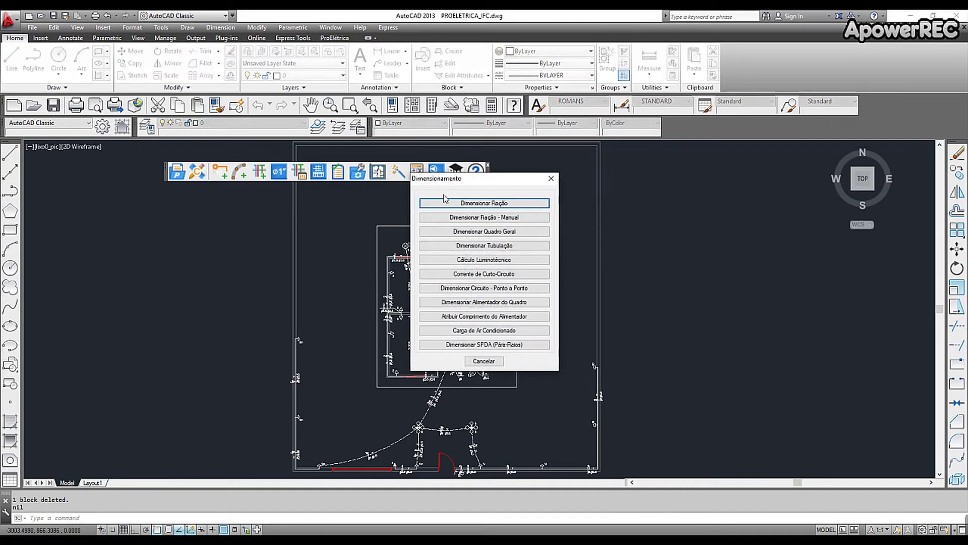
click(484, 361)
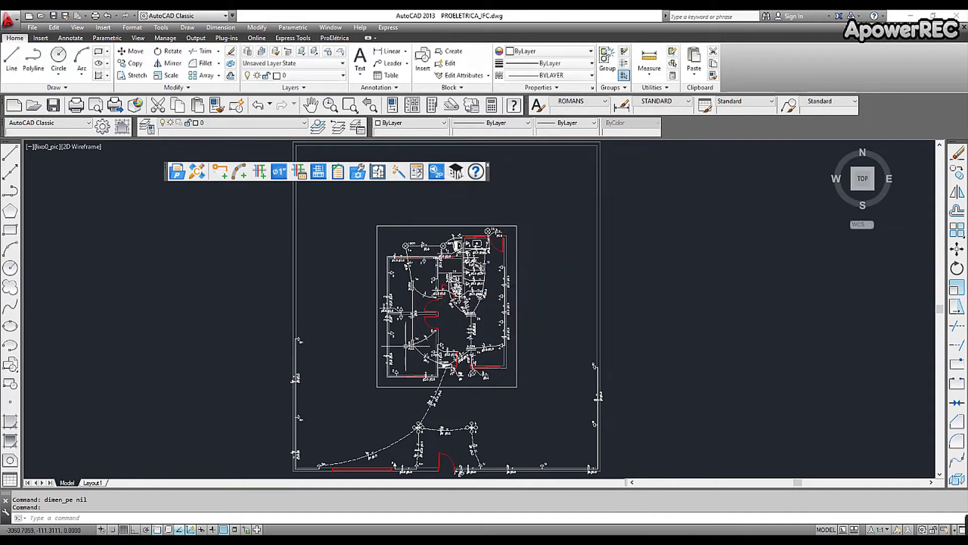
scroll(416, 326, up, 6)
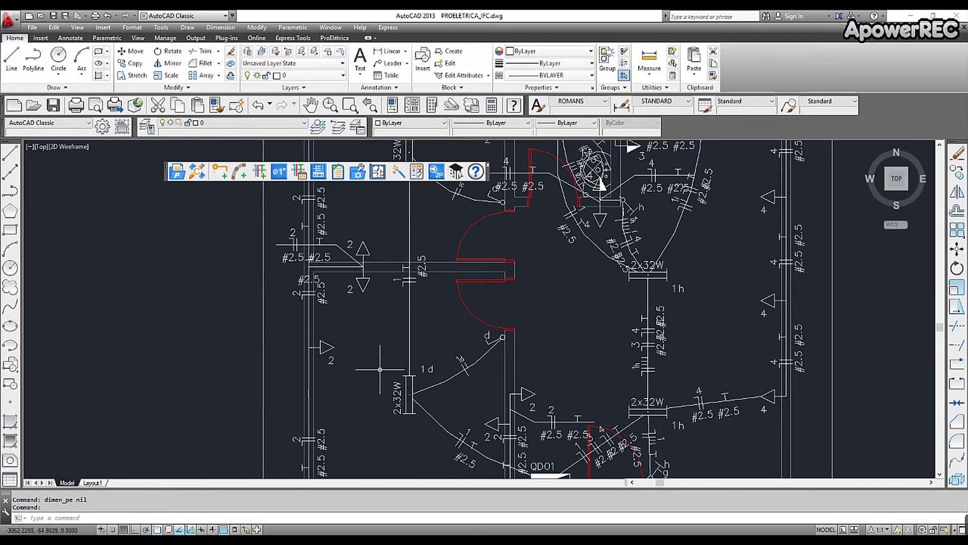
double_click(363, 285)
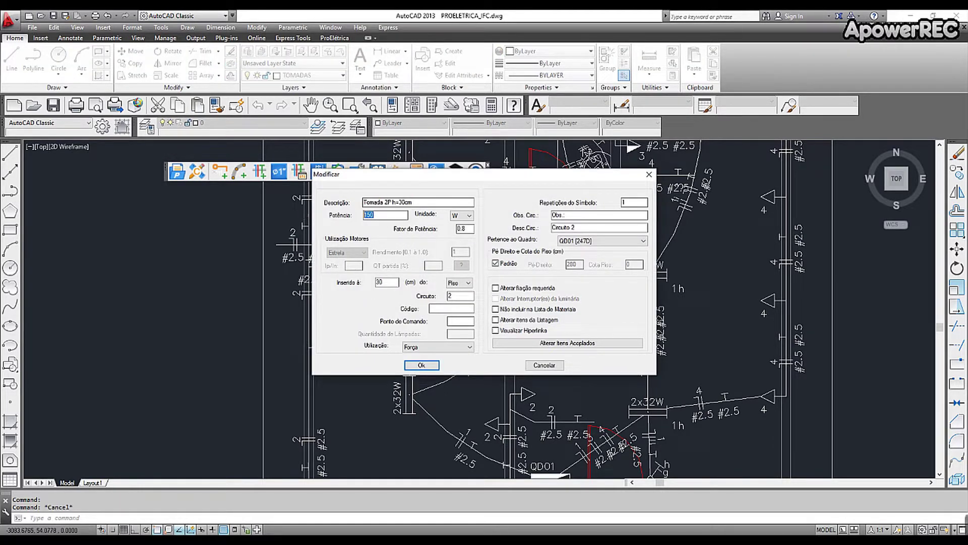
click(426, 367)
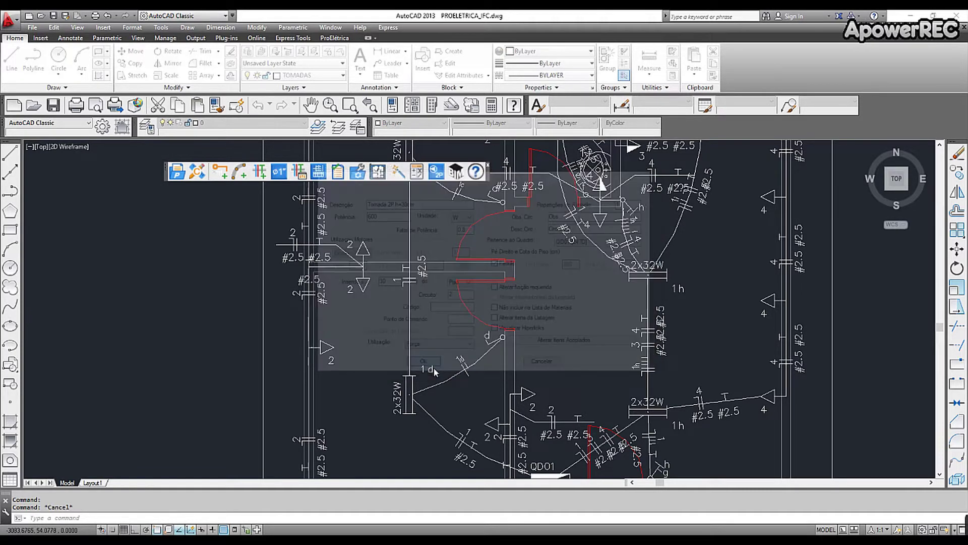
Step: Size the wiring of panel QD01 again using the fixed gauge and protection data, and check circuit 5 in the results
click(417, 172)
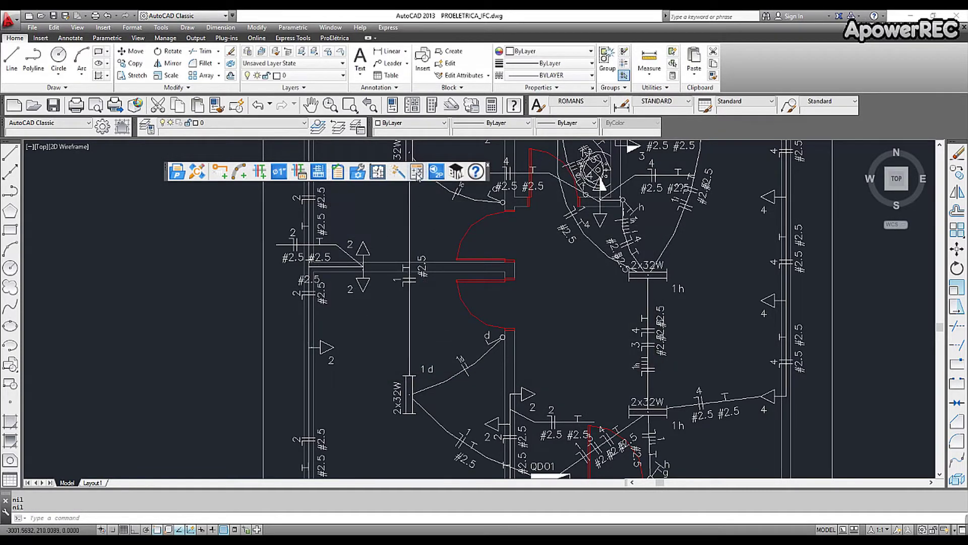
click(466, 203)
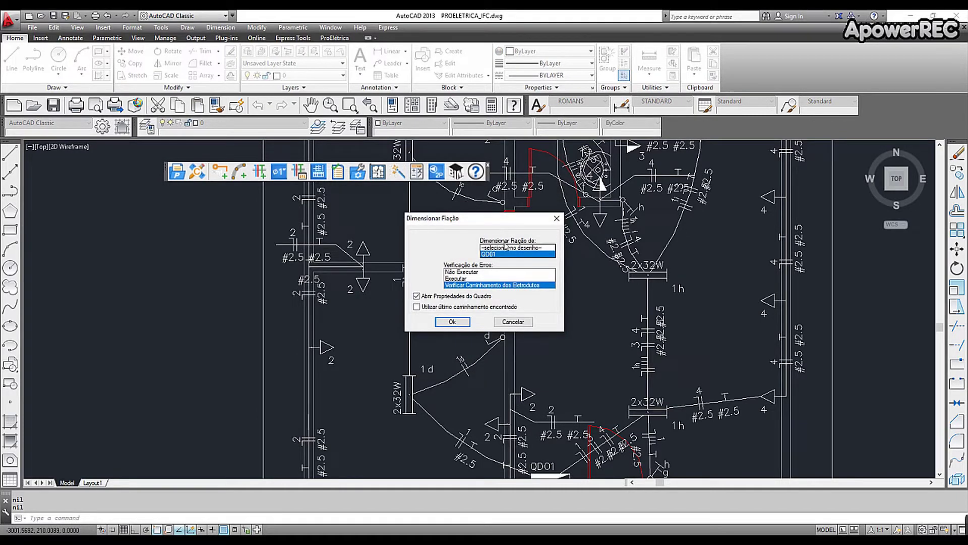
click(454, 322)
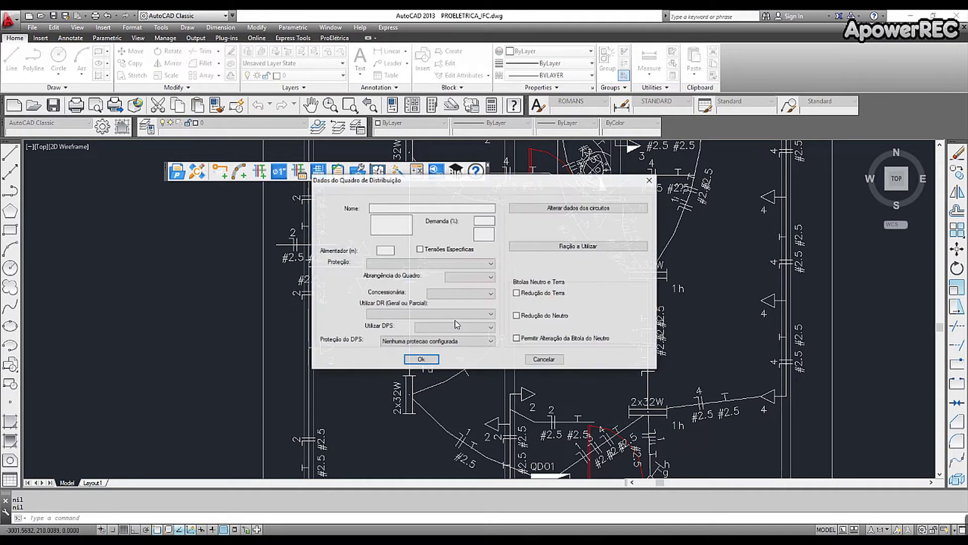
click(419, 357)
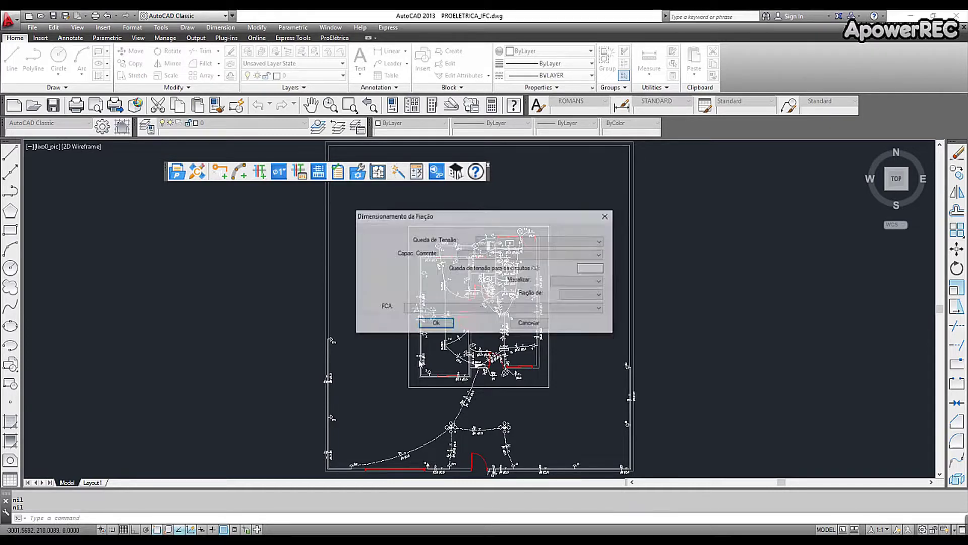
click(434, 325)
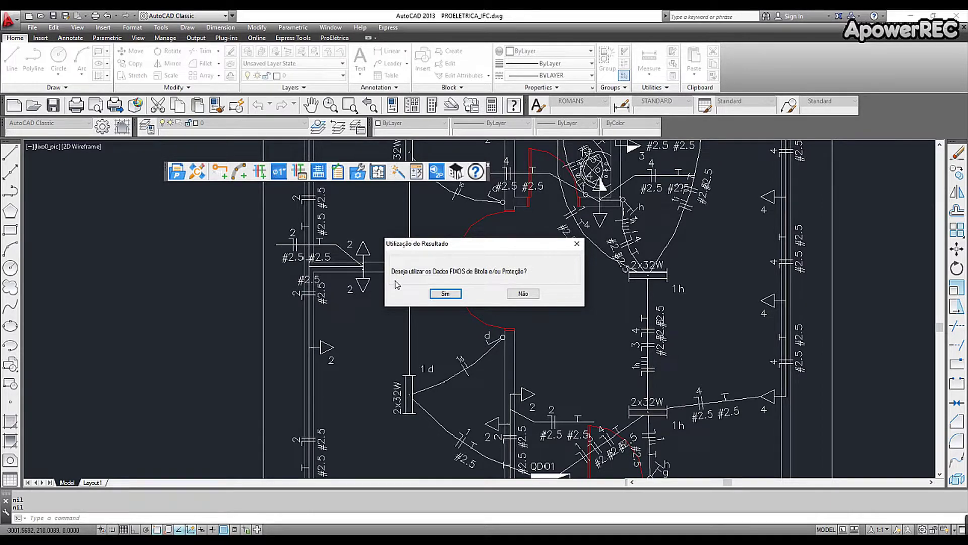
click(445, 294)
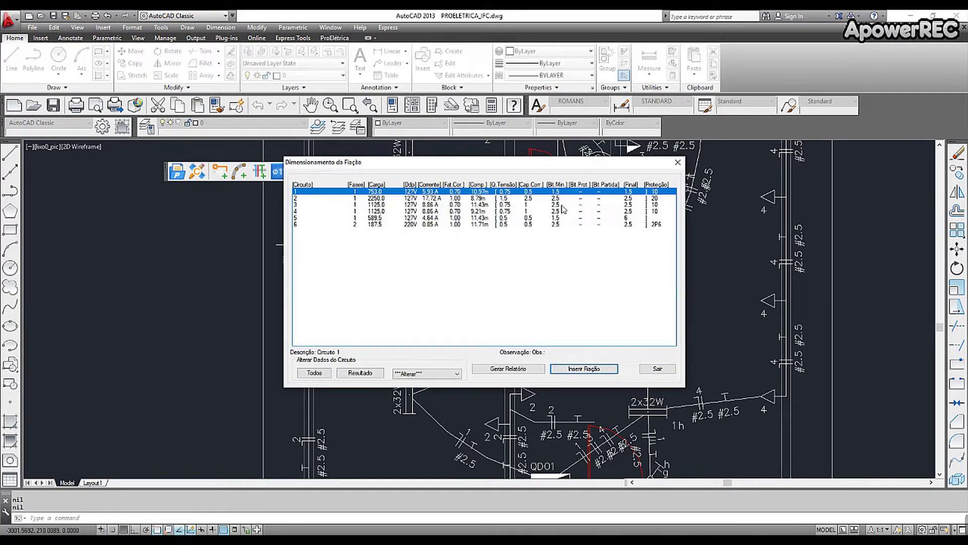
click(625, 218)
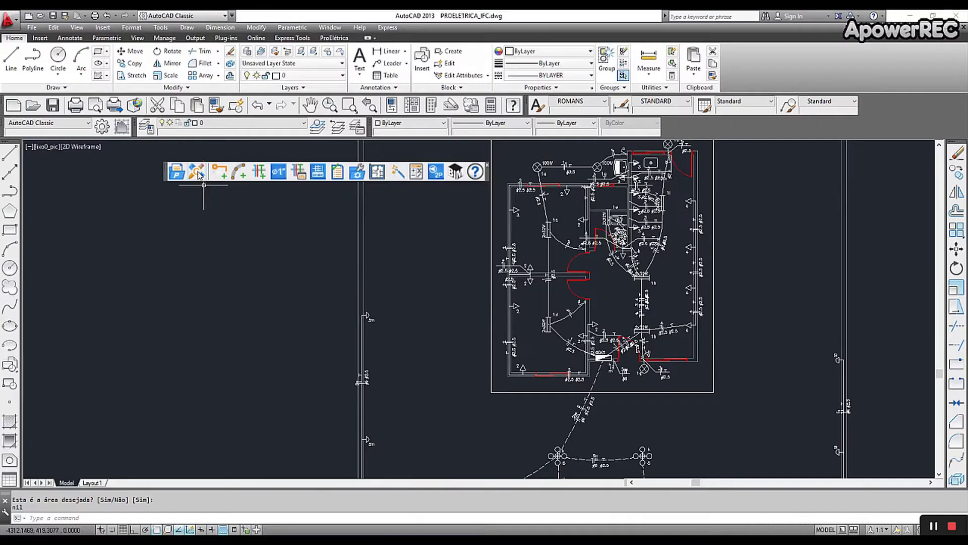
Step: Open the Luminárias symbol of the IEC-60617 symbology for modification in the advanced settings, keeping its name
click(196, 171)
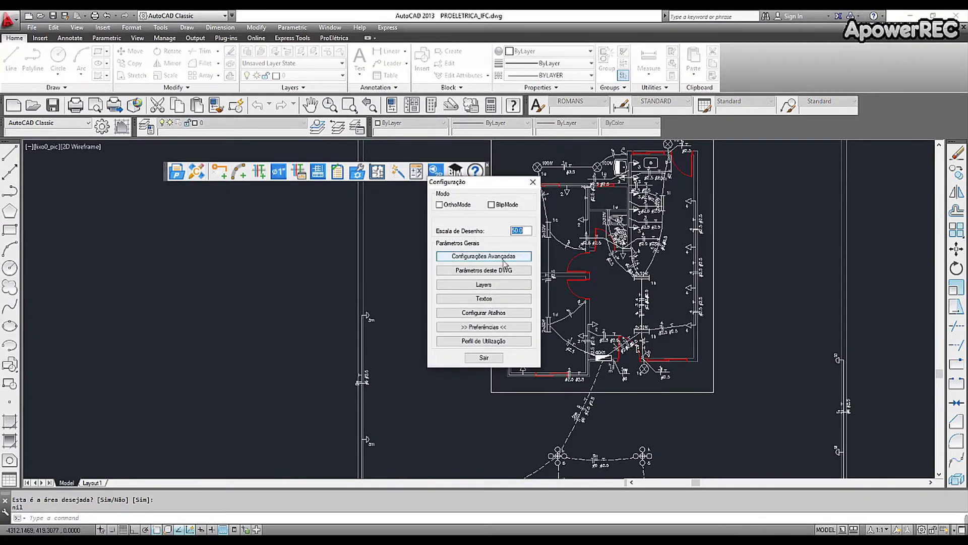
click(487, 257)
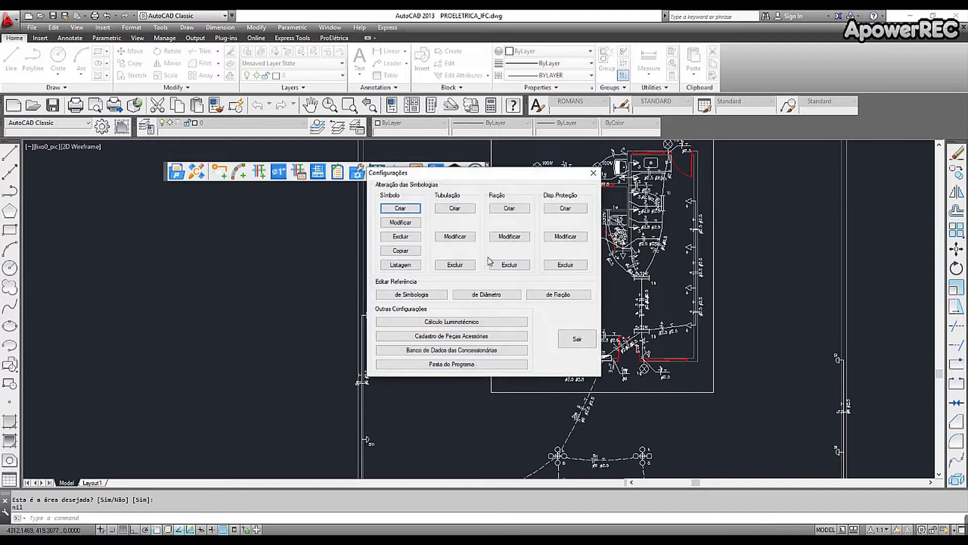
click(402, 222)
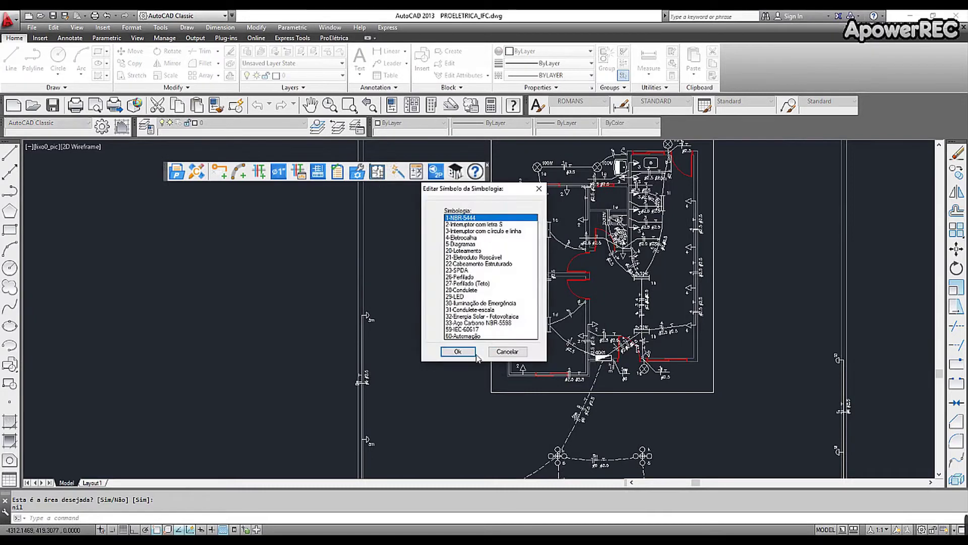
click(464, 322)
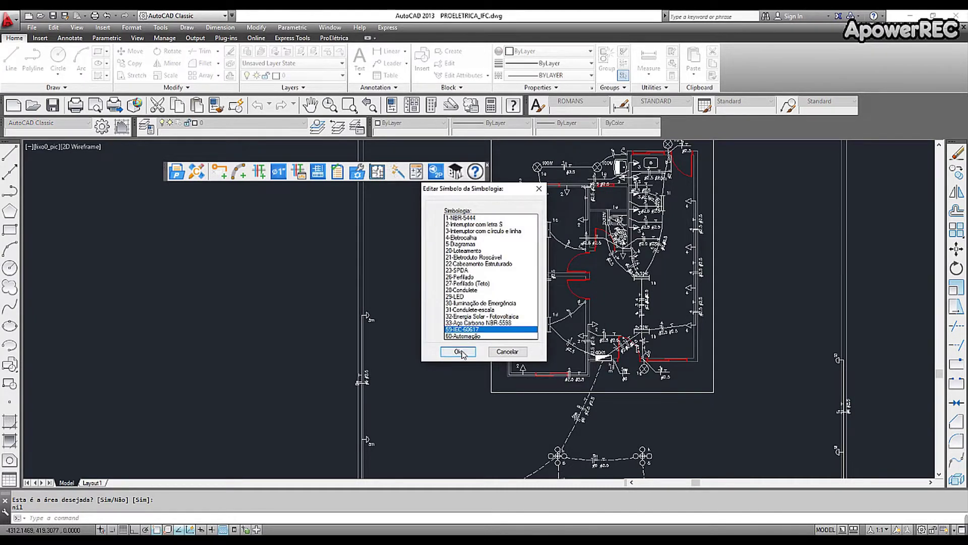
click(460, 350)
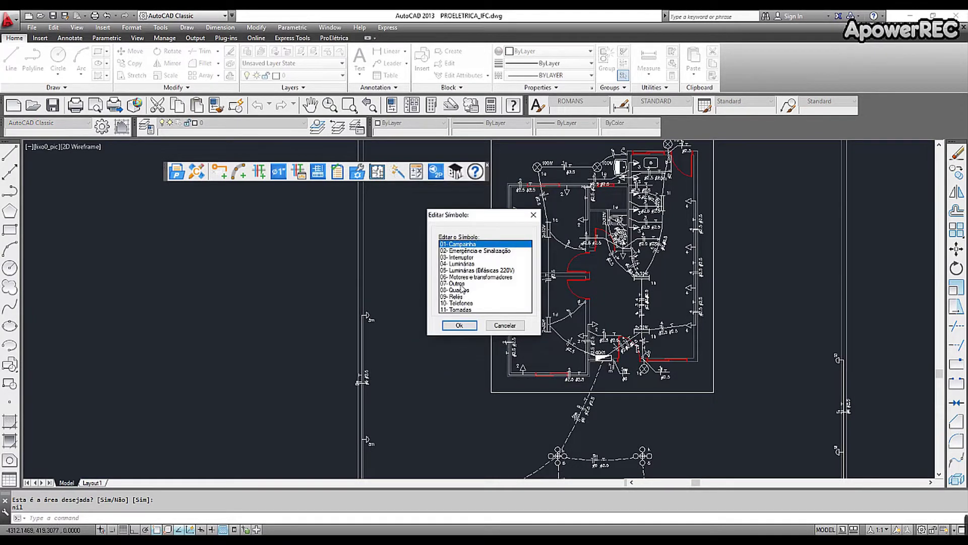
click(456, 264)
click(457, 325)
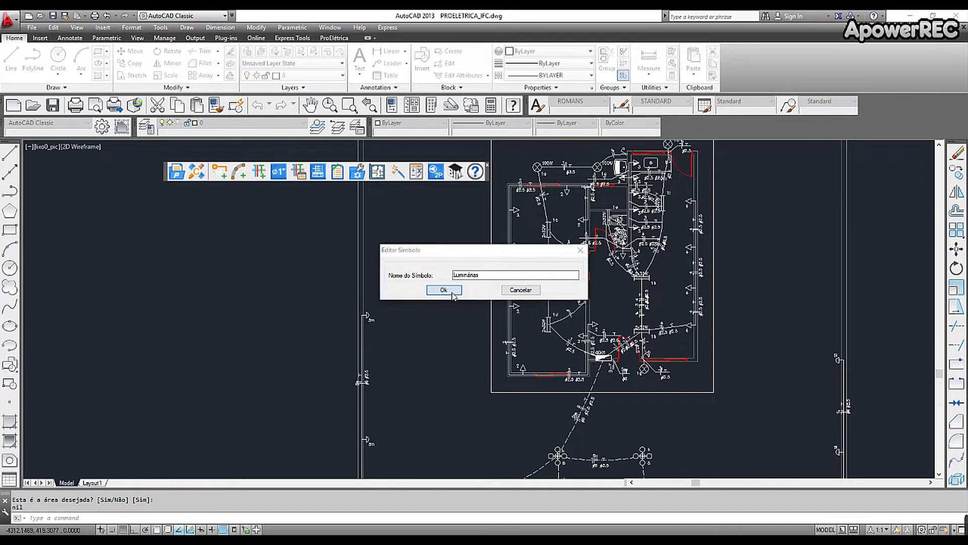
click(452, 292)
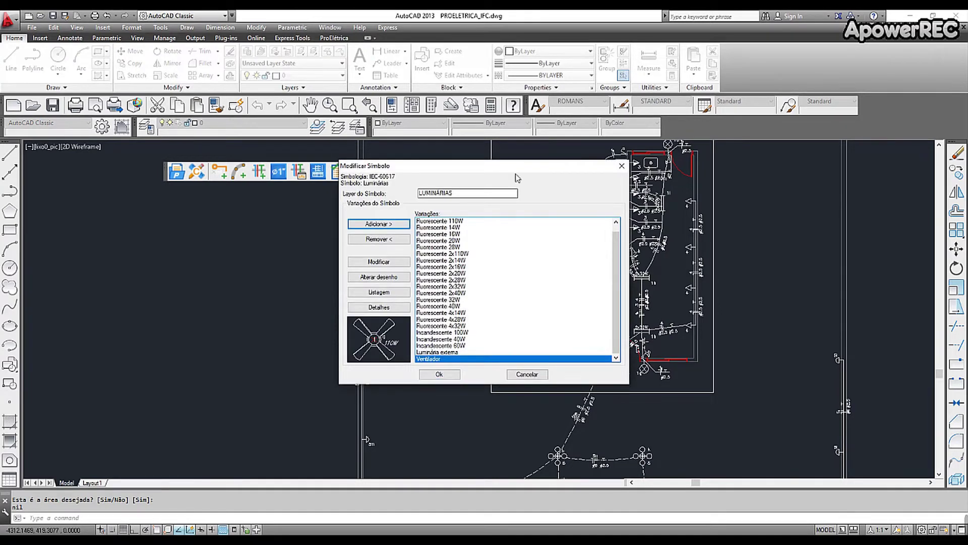
drag(513, 166, 378, 223)
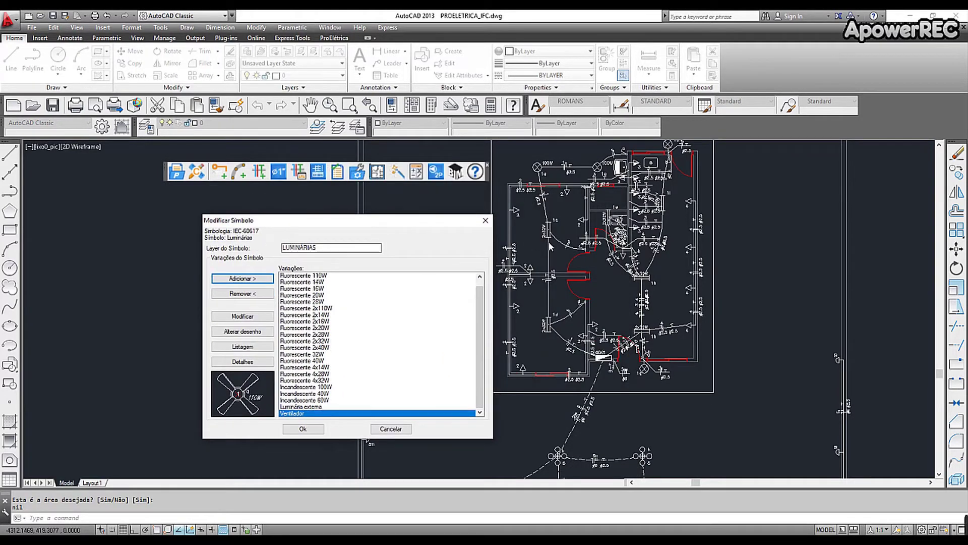
Step: Set the legend description of the Fluorescente 2x32W variation to "Lumicenter - CAA01-E232 - TLDRS-2x32W" and save the symbol with its existing wiring and conduit connection
click(314, 341)
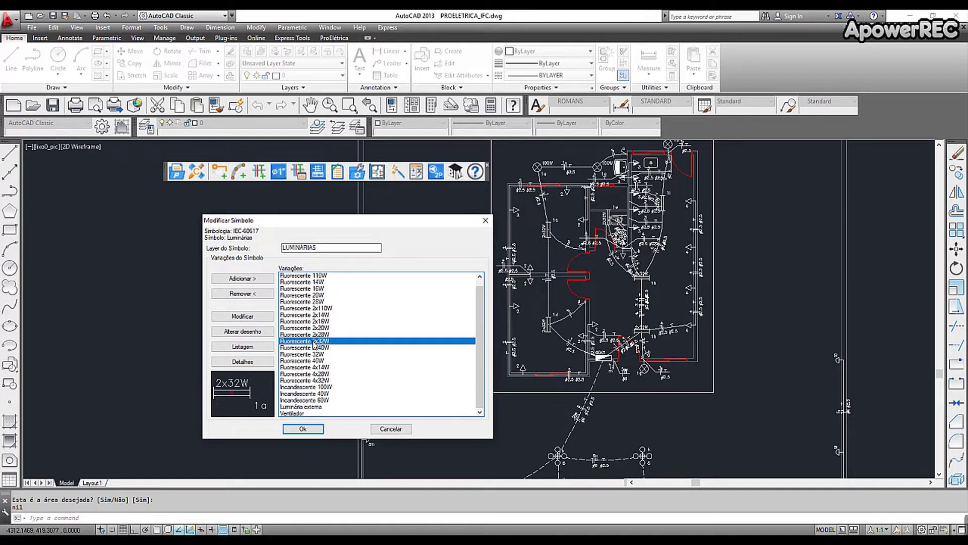
click(243, 316)
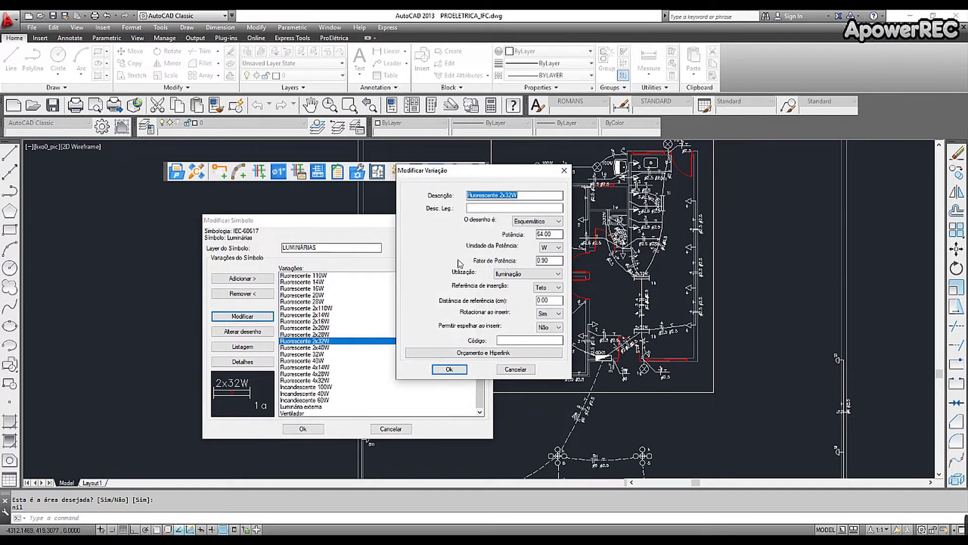
click(488, 207)
right_click(488, 207)
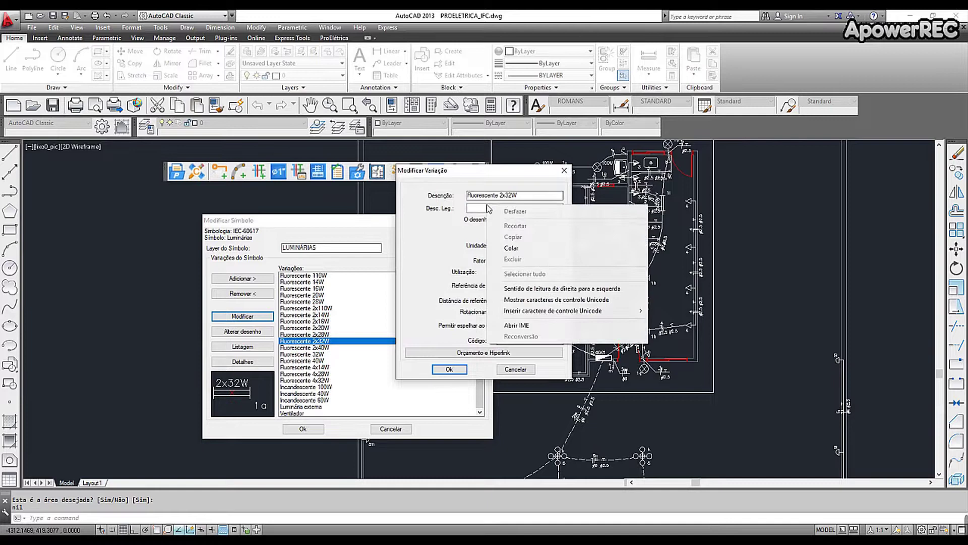
click(511, 248)
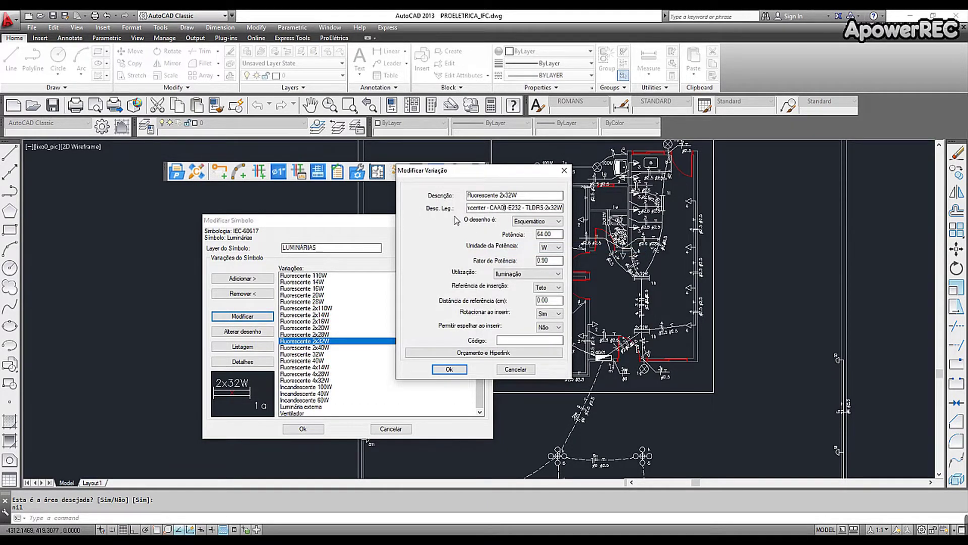
key(Home)
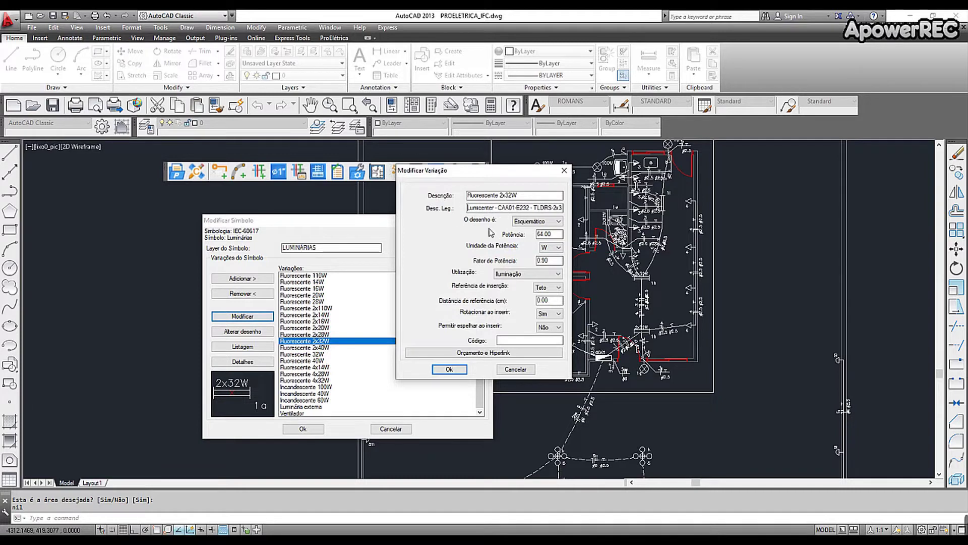
click(449, 369)
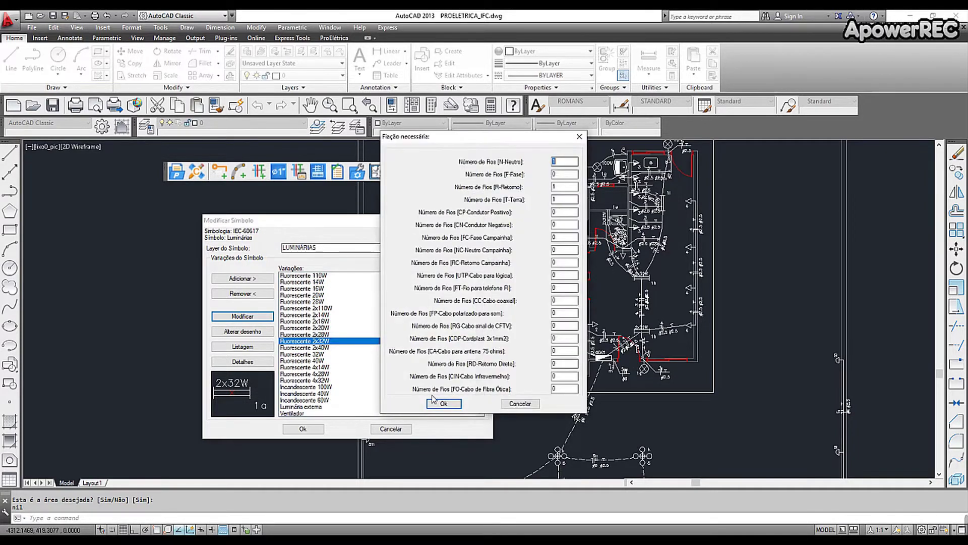
click(443, 404)
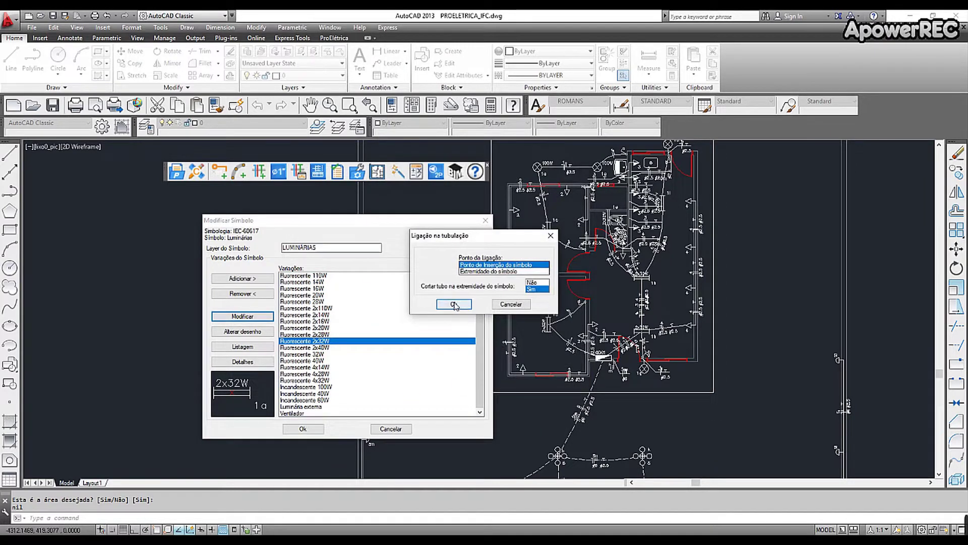
click(452, 308)
click(303, 428)
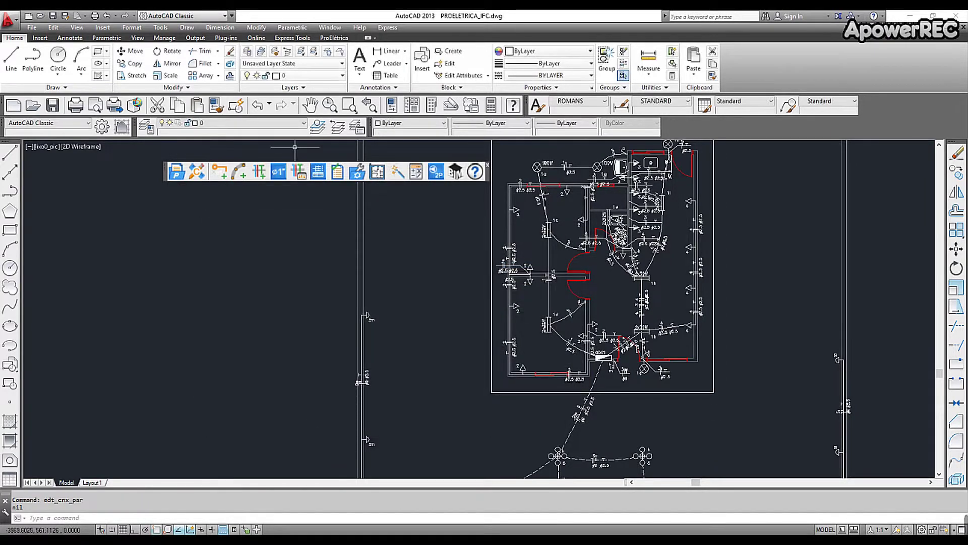
Step: Generate the symbol legend for the whole drawing, leaving out the second Arandela entry, and place it beside the floor plan
click(317, 172)
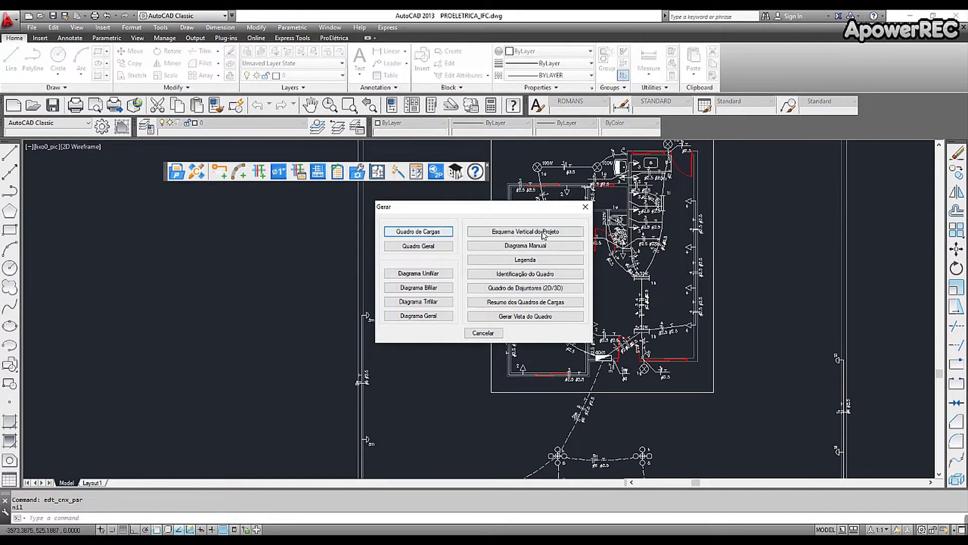
click(524, 260)
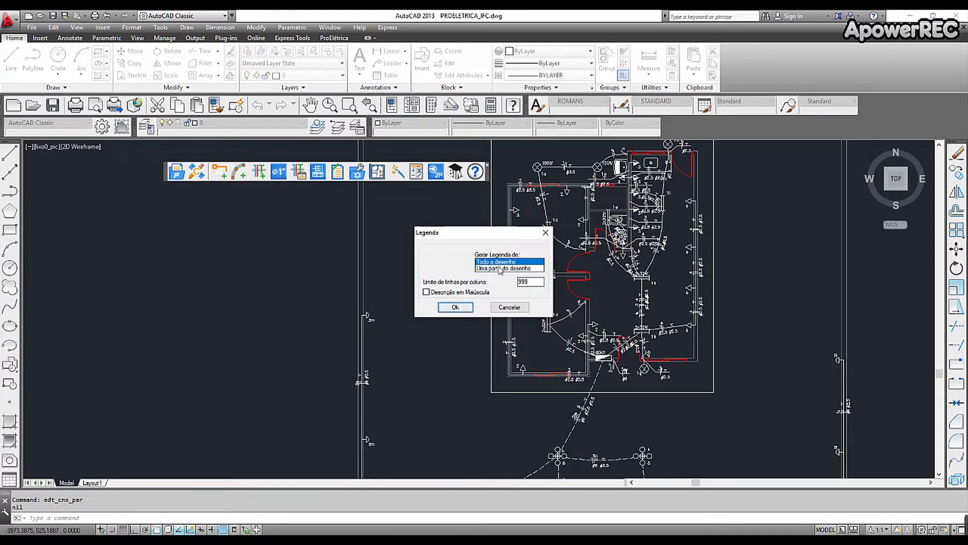
click(455, 307)
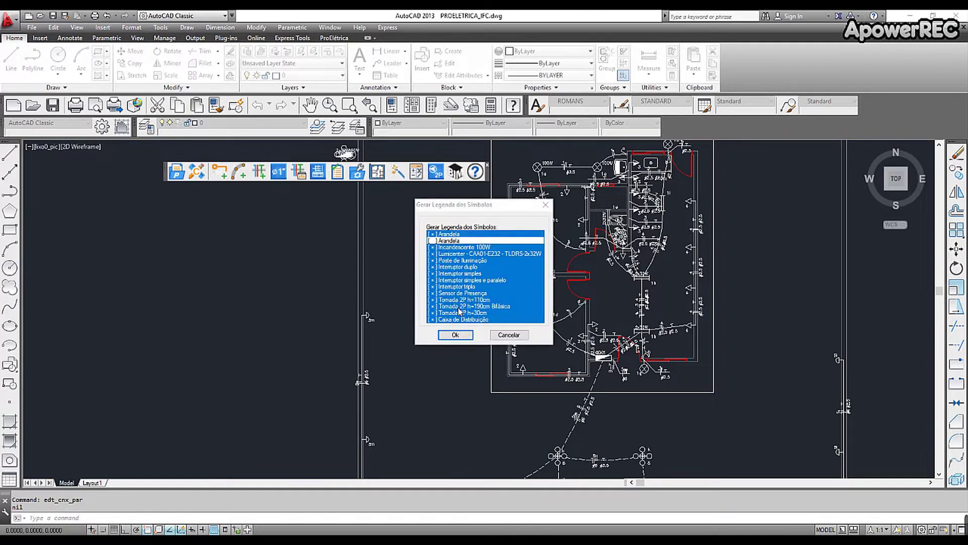
click(456, 334)
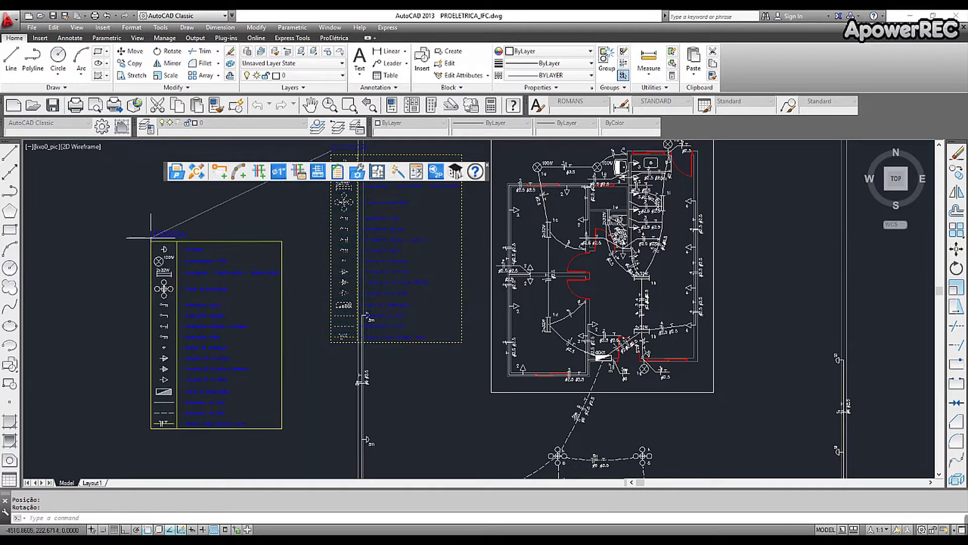
click(184, 254)
scroll(184, 254, up, 6)
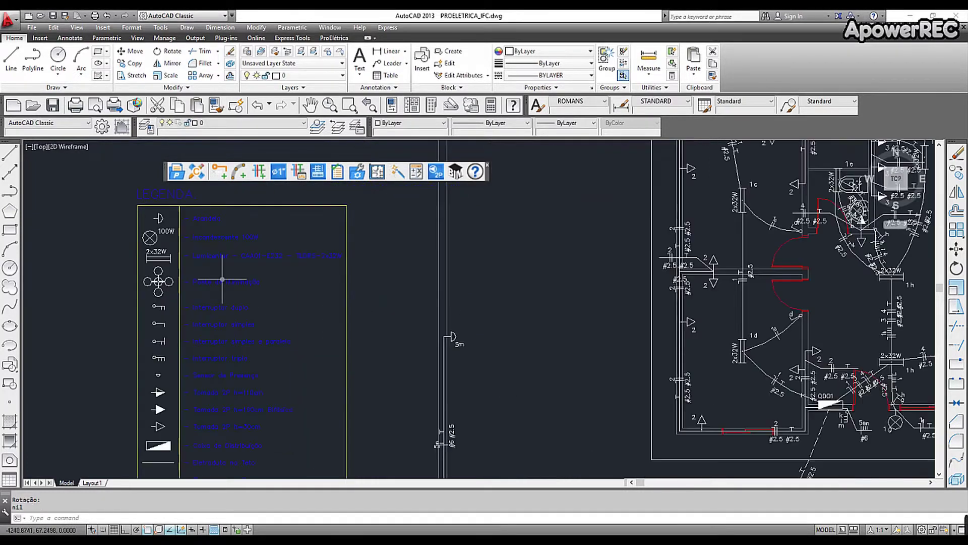
scroll(181, 258, up, 2)
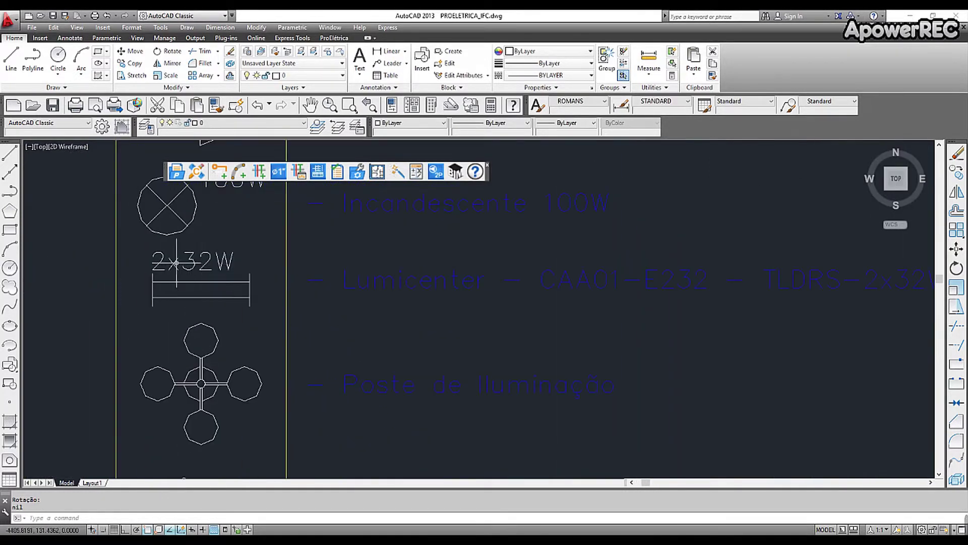
Step: Check the description of the 2x32W luminaire labelled 1c in the floor plan without changing its data
scroll(579, 316, down, 4)
middle_drag(622, 324, 163, 351)
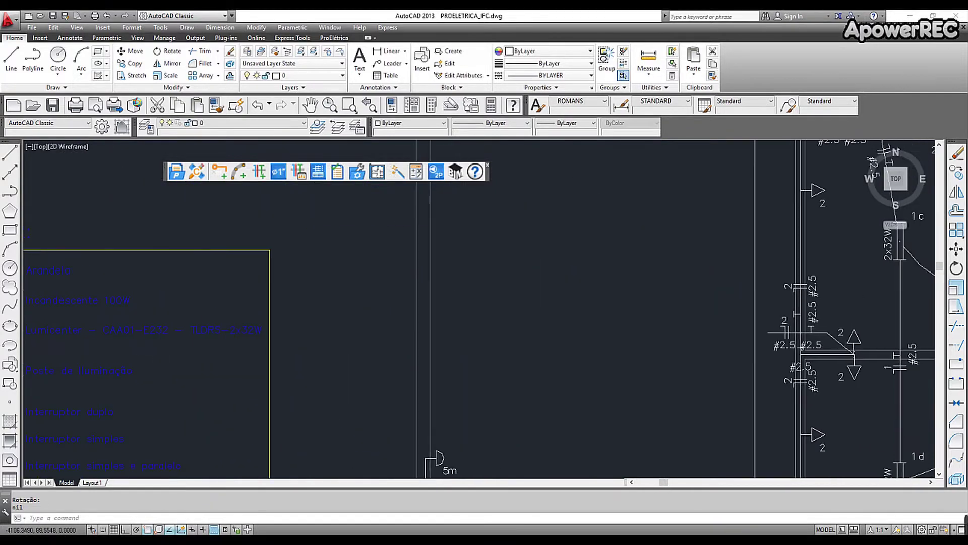
scroll(692, 317, down, 2)
middle_drag(671, 319, 367, 337)
scroll(537, 291, up, 2)
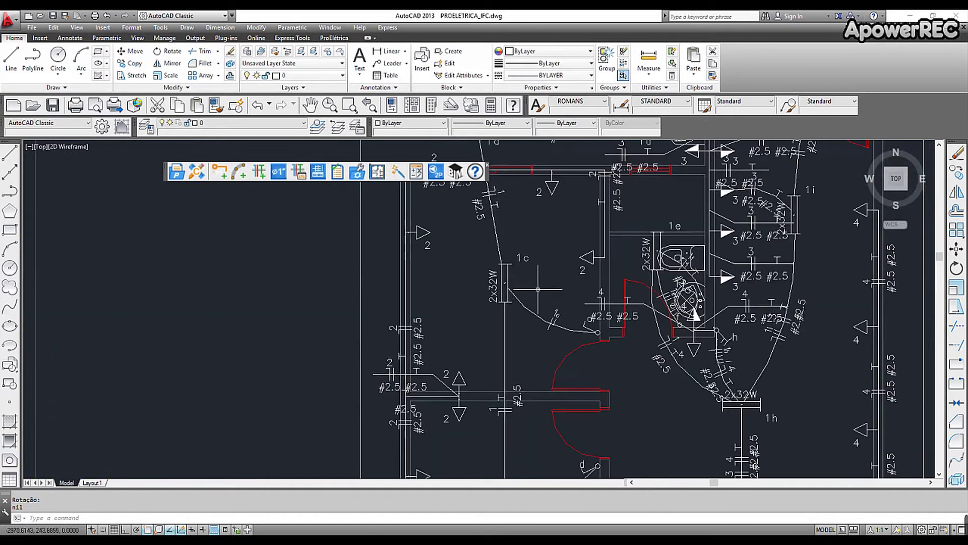
click(508, 276)
double_click(508, 275)
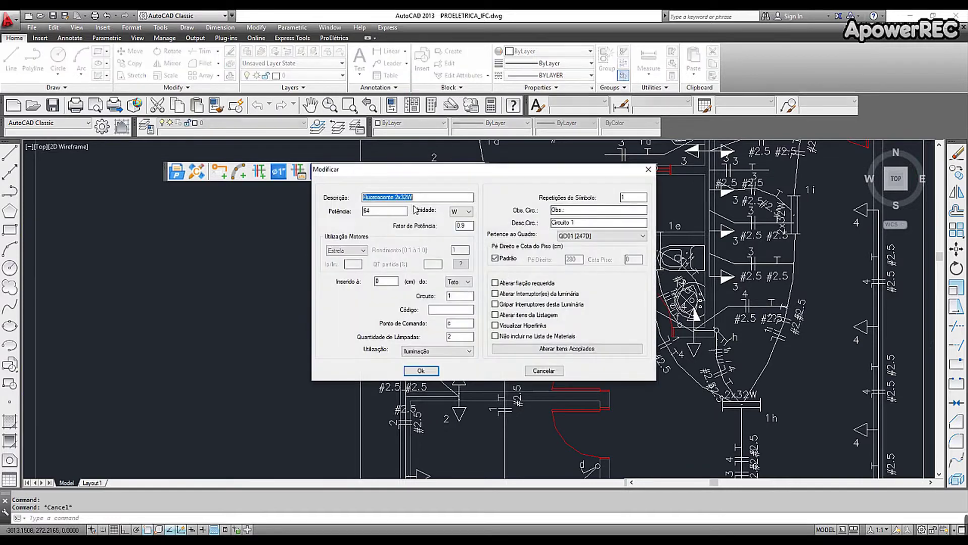
click(539, 371)
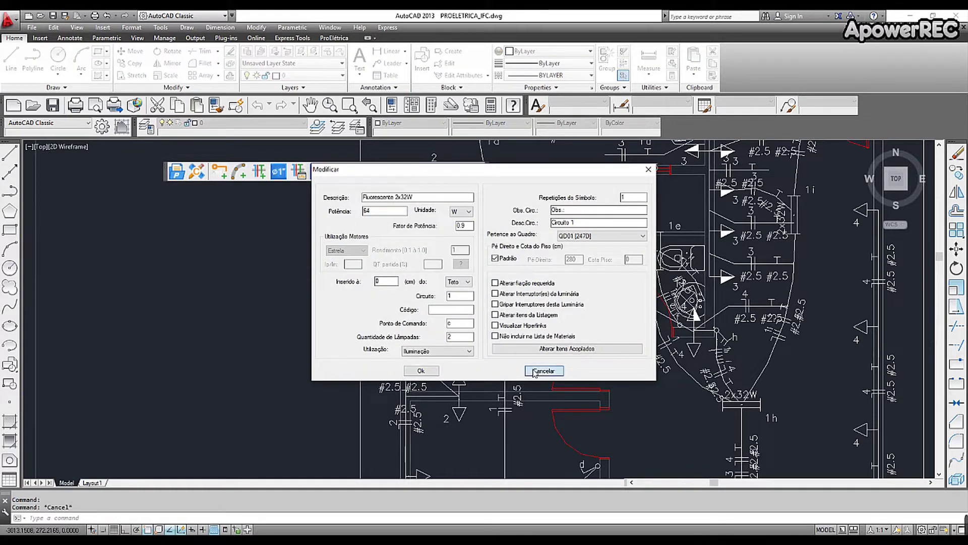
Step: Examine the 2x32W luminaire's description in the generated legend
scroll(309, 350, down, 2)
middle_drag(309, 349, 832, 273)
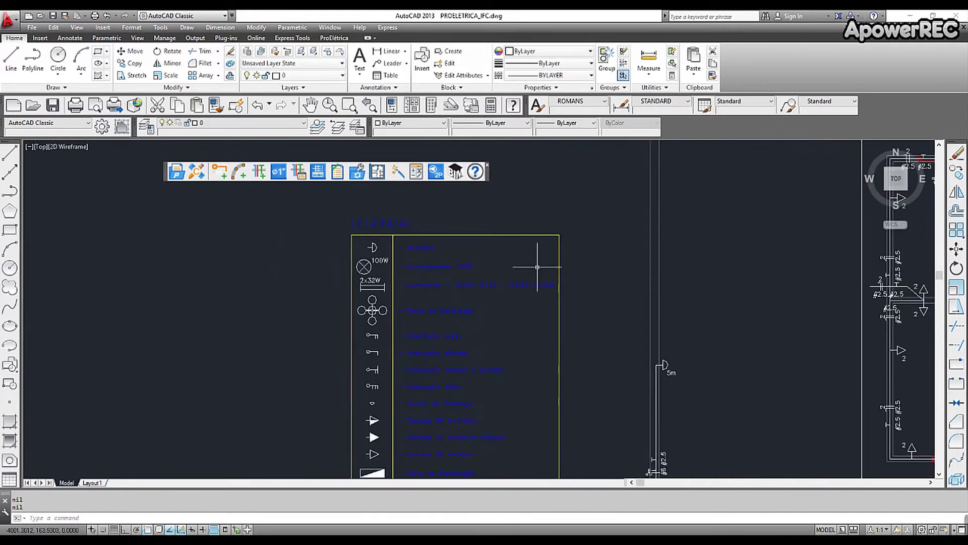
scroll(491, 285, up, 3)
mouse_move(435, 323)
middle_down()
mouse_move(791, 339)
mouse_move(451, 379)
middle_up()
scroll(656, 333, down, 3)
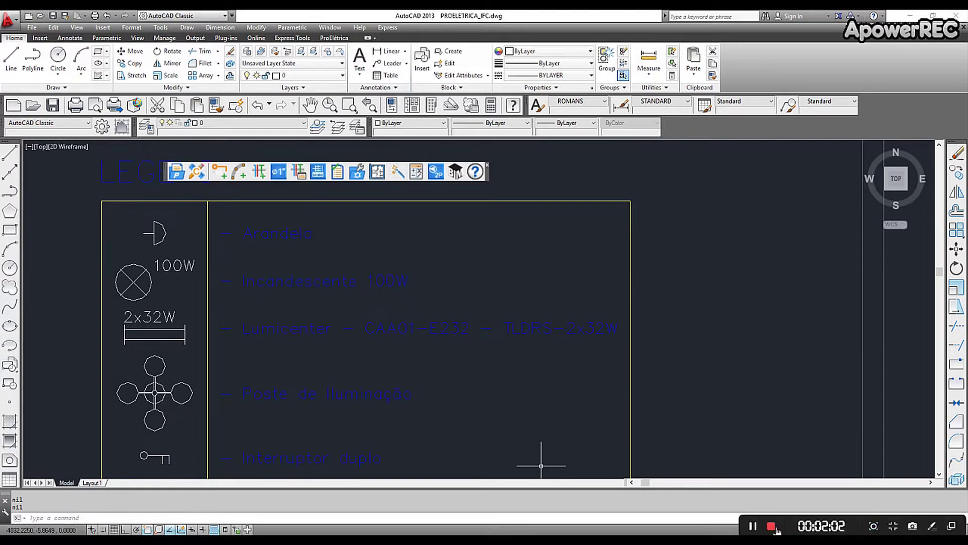
click(772, 526)
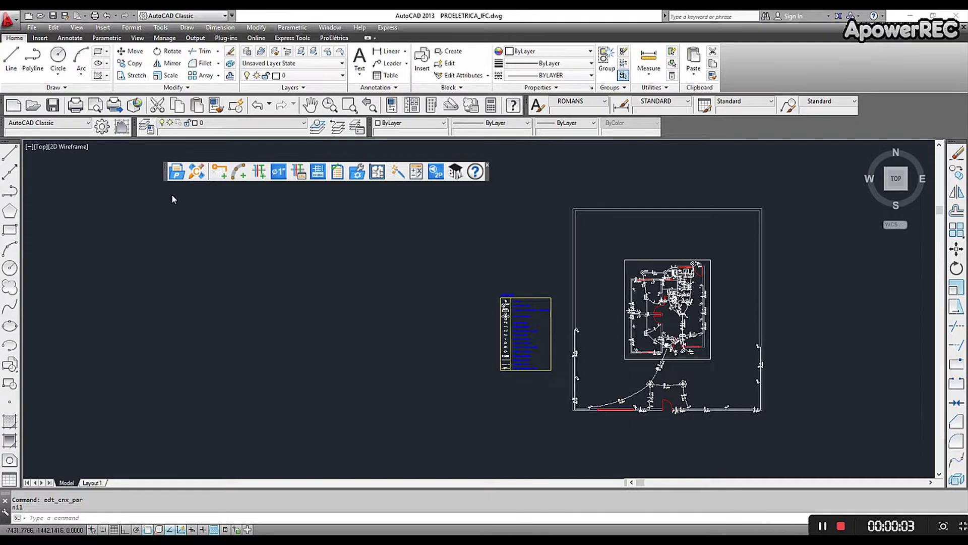
Step: Open the Fluorescente 2x32W variation of the Luminárias symbol in the IEC-60617 symbology for editing
click(197, 173)
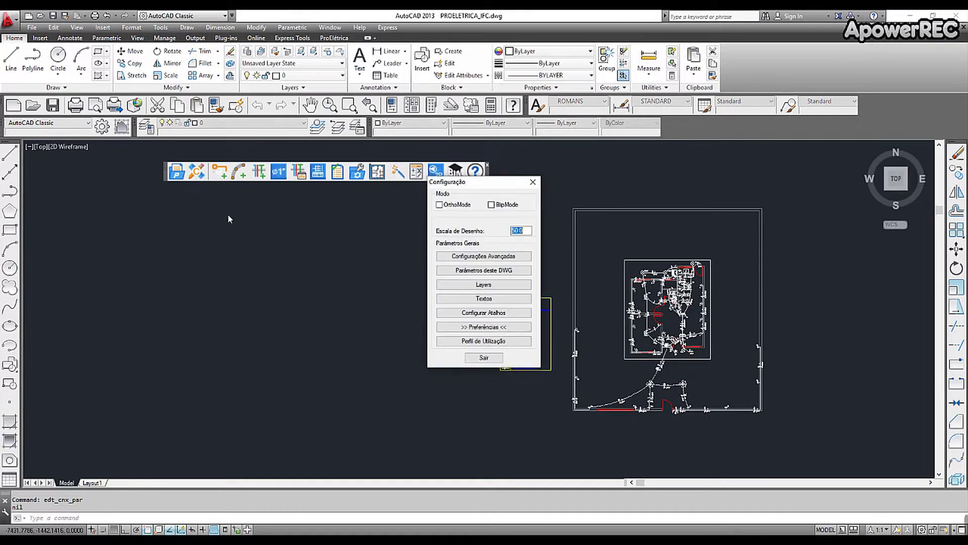
click(479, 257)
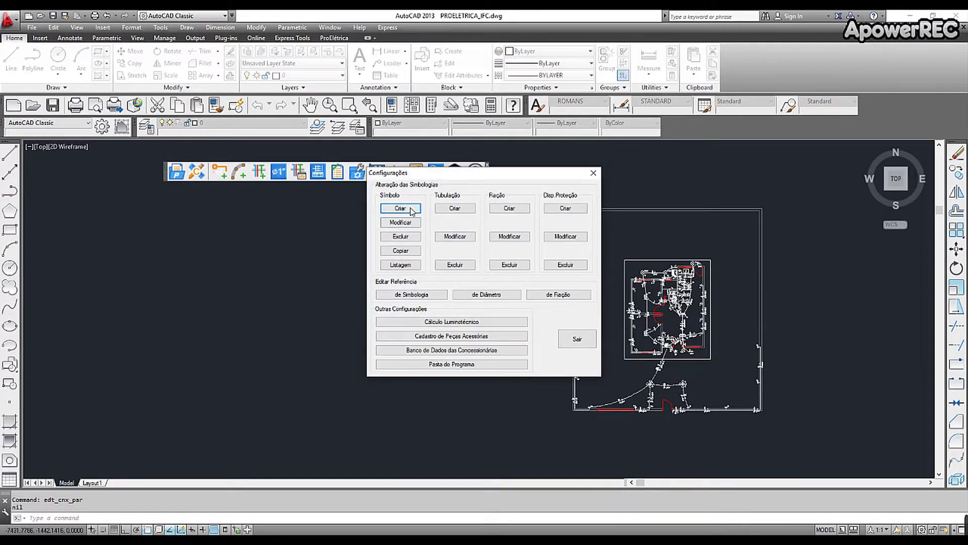
click(401, 222)
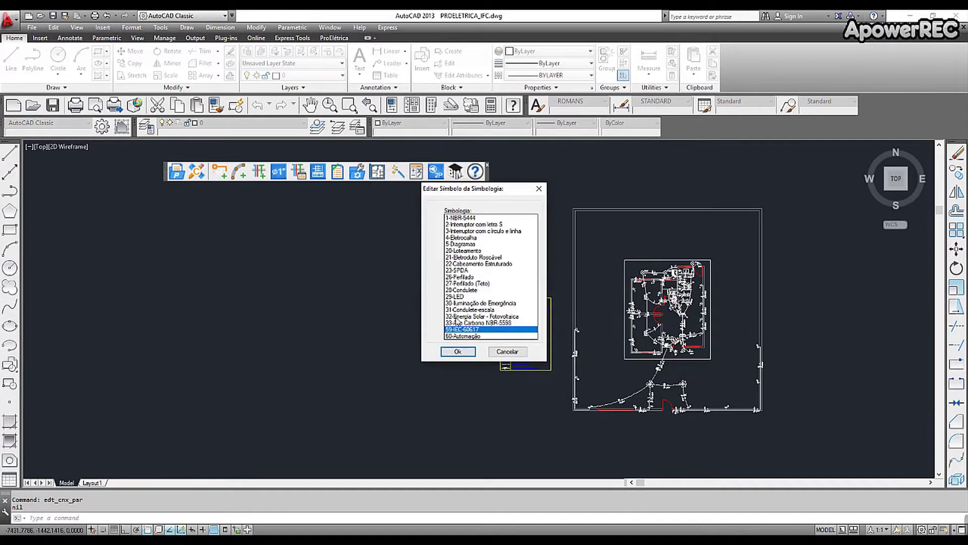
click(468, 351)
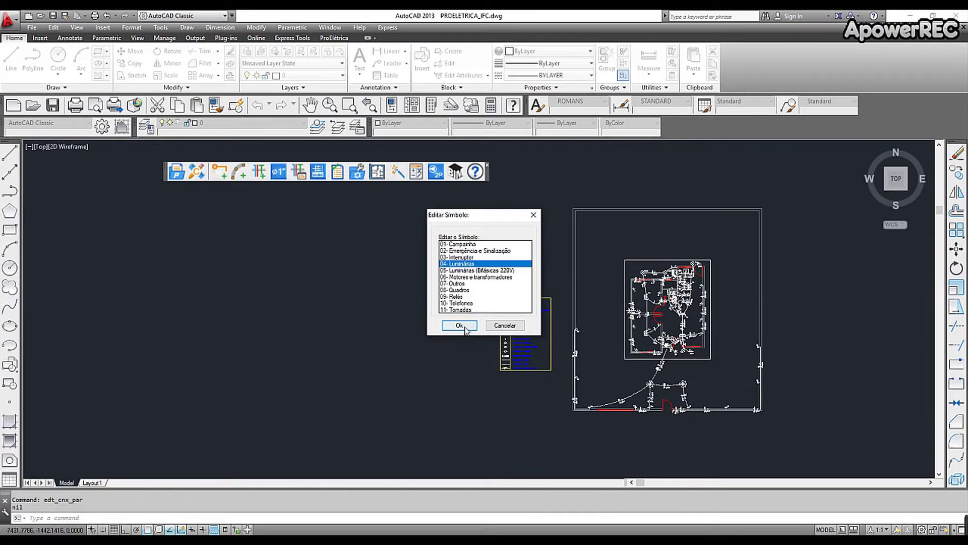
click(465, 327)
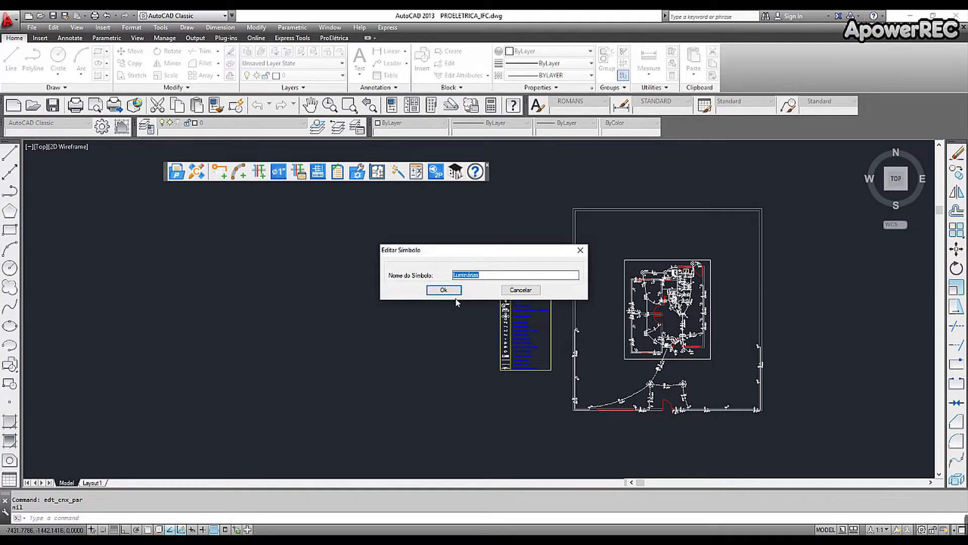
click(444, 291)
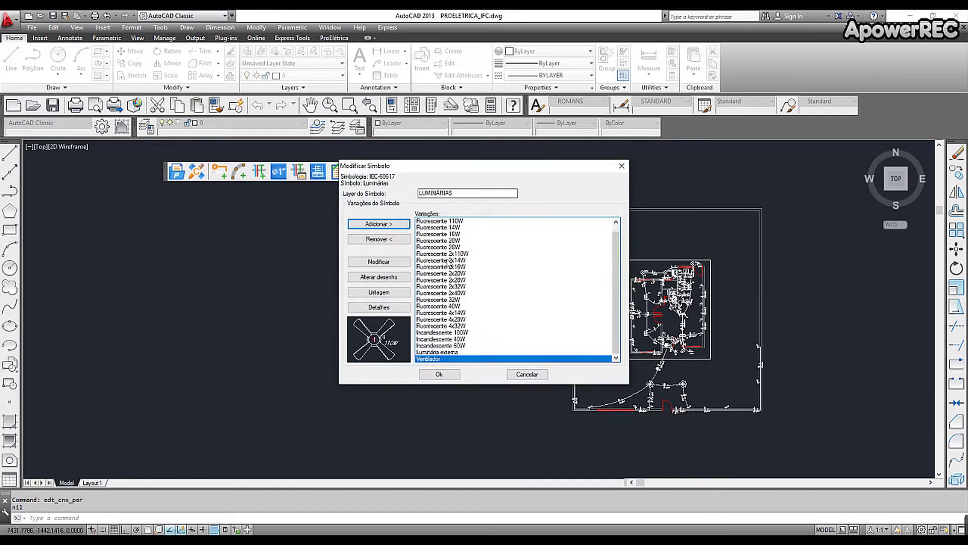
click(448, 260)
click(447, 286)
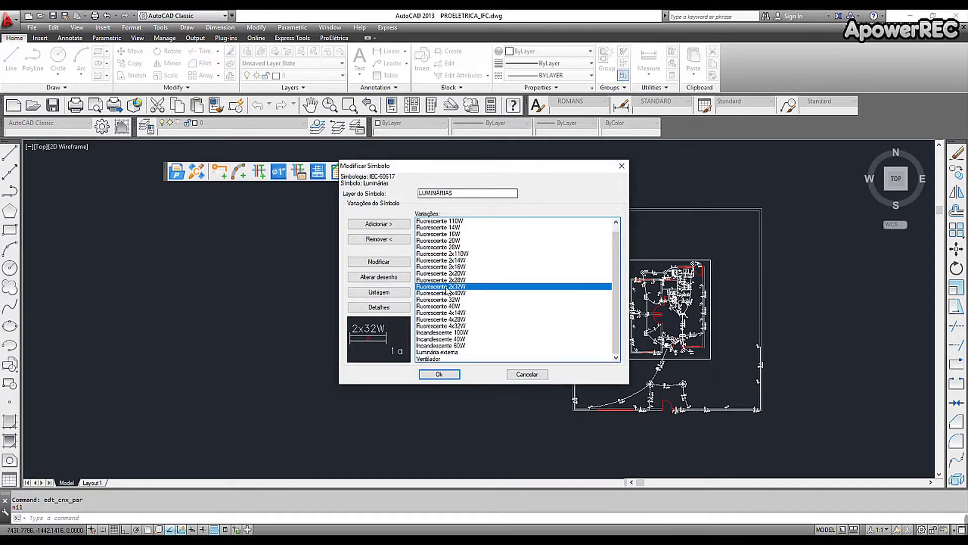
click(378, 261)
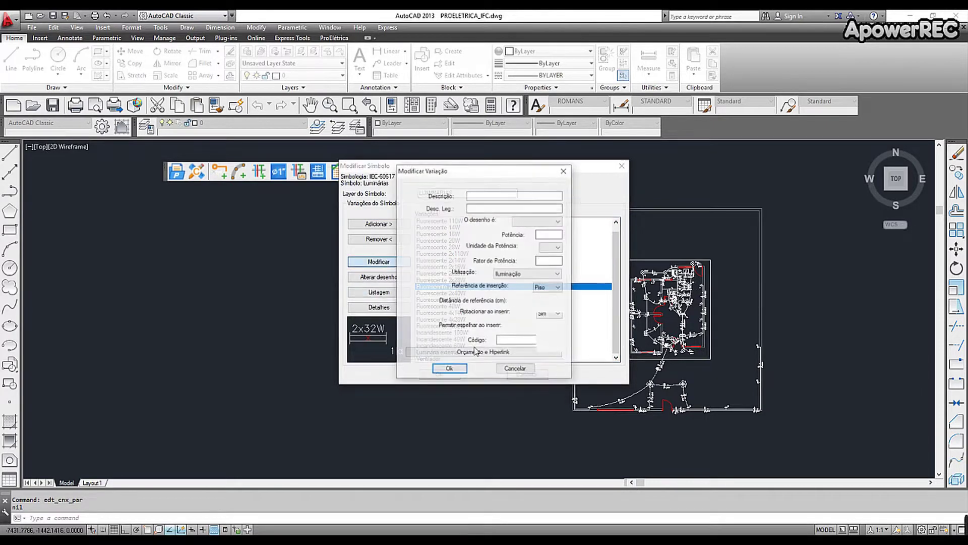
click(484, 353)
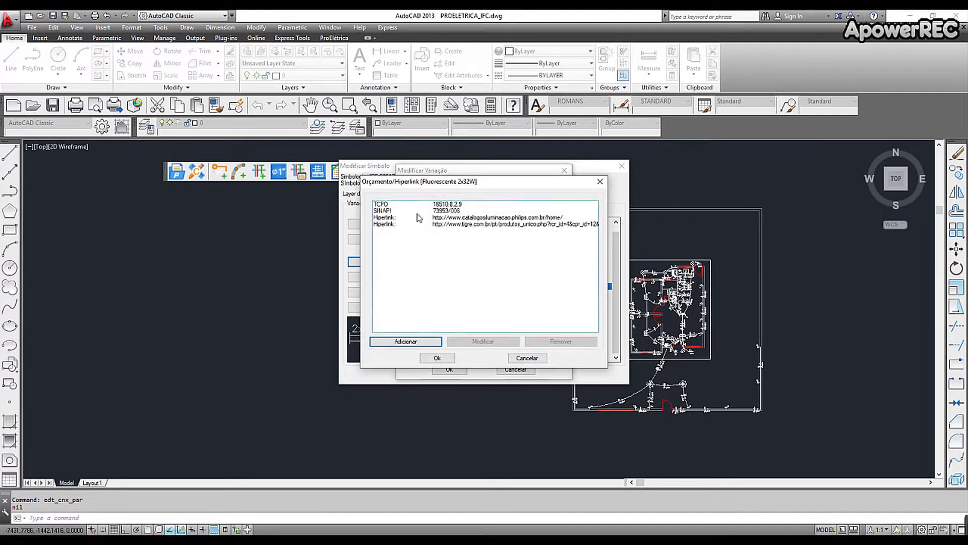
click(416, 344)
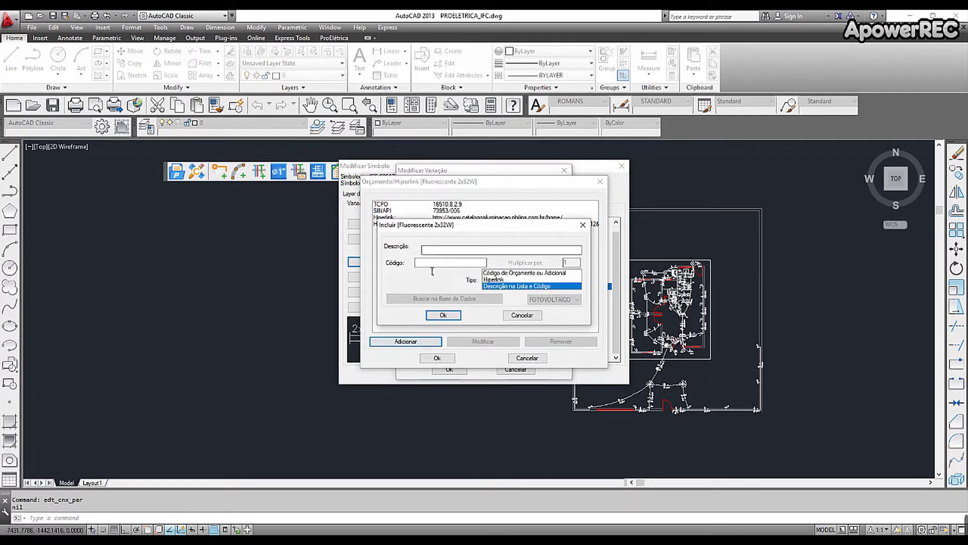
right_click(434, 255)
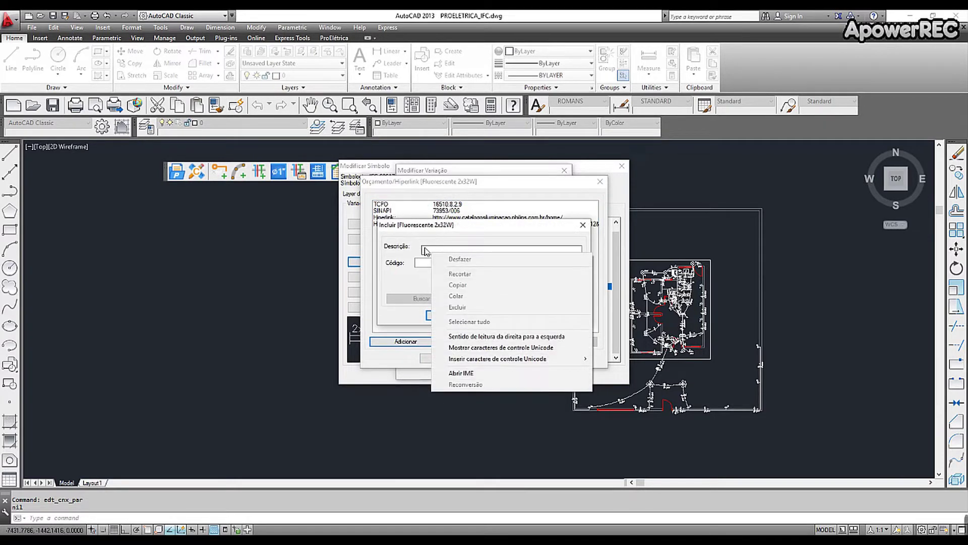
click(430, 255)
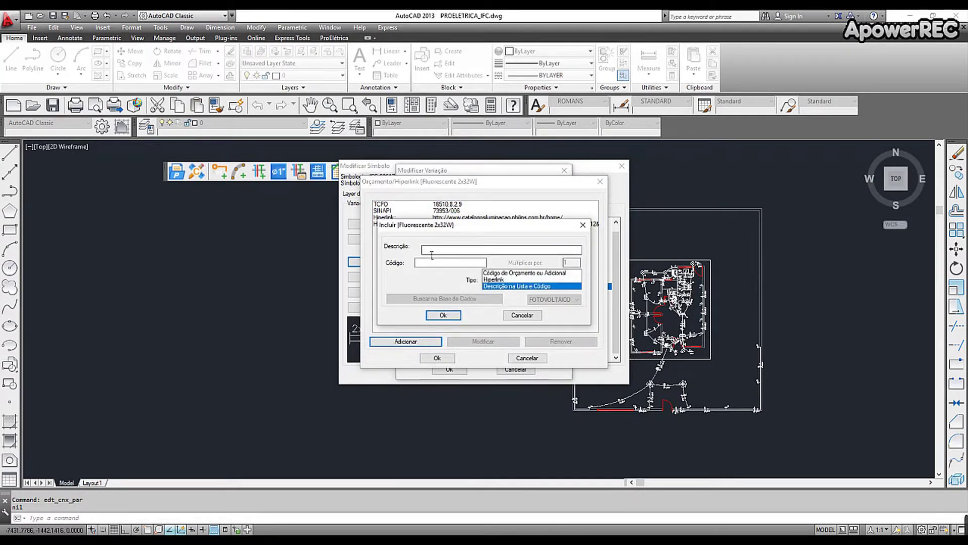
right_click(444, 255)
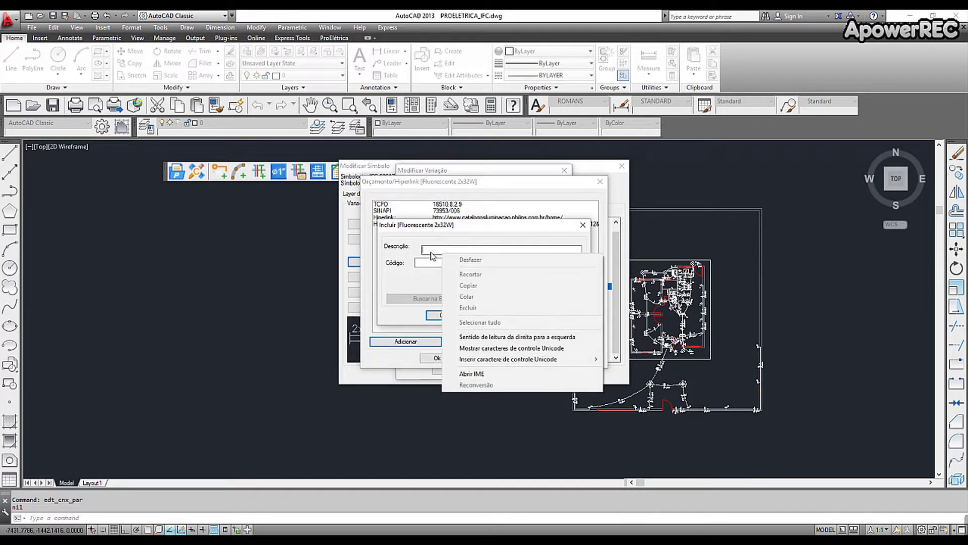
click(434, 255)
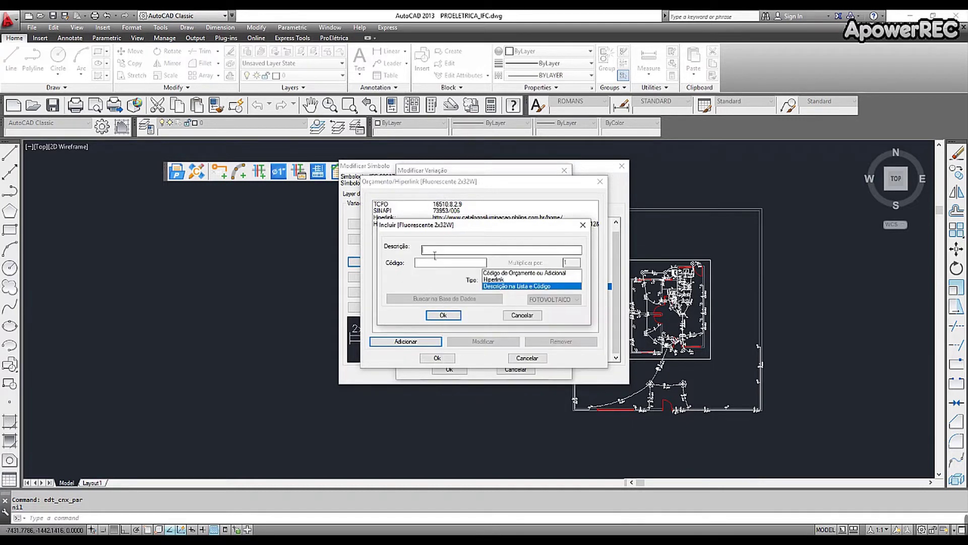
click(522, 314)
click(527, 357)
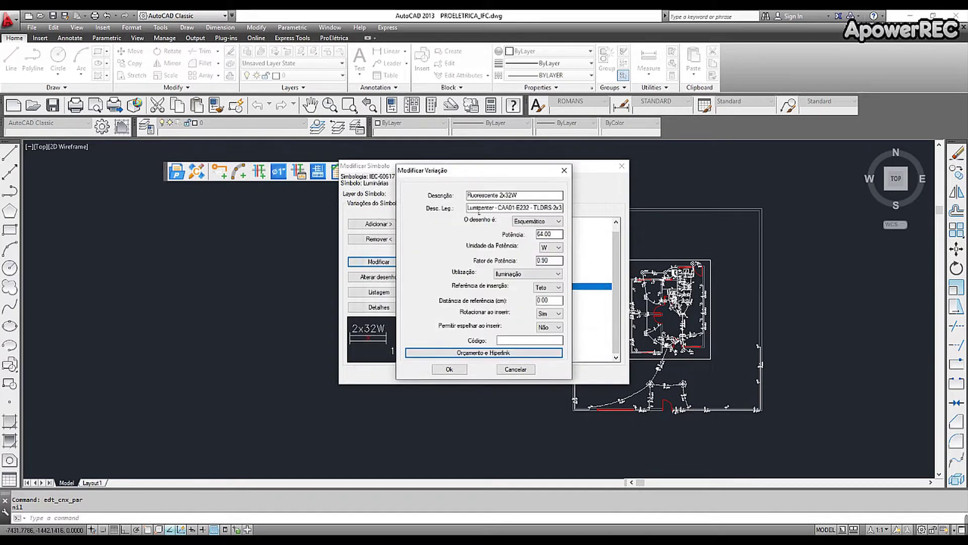
Step: Copy the legend description into a new "Descrição na Lista e Código" entry, completed as "PHILLIPS - Lumicenter - CAA01-E232 - TLDRS-2x32W" with code PHI21345
drag(472, 214, 605, 214)
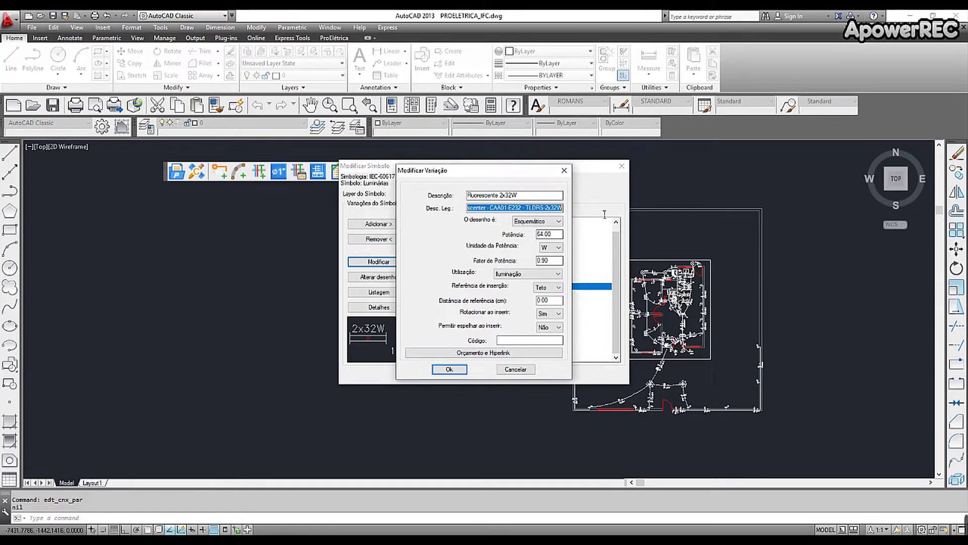
click(504, 352)
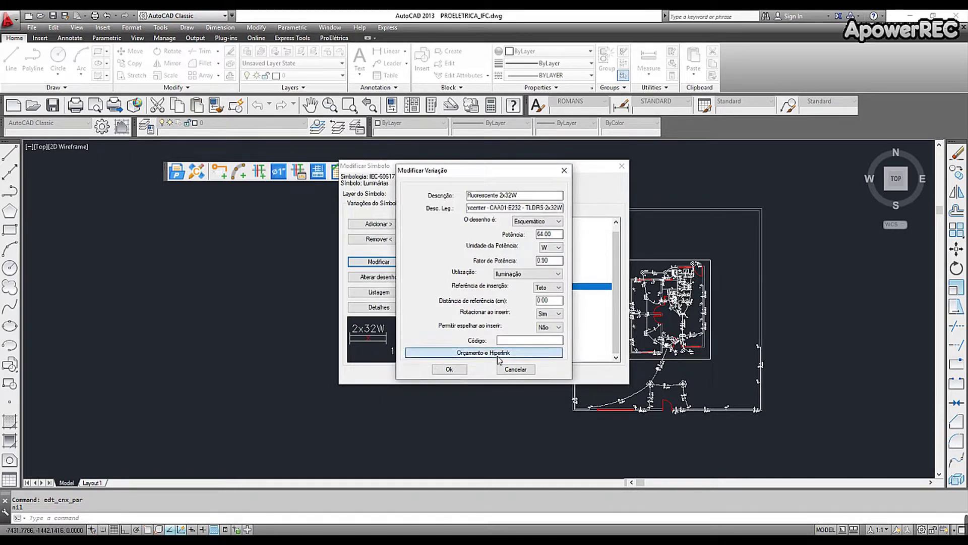
click(422, 342)
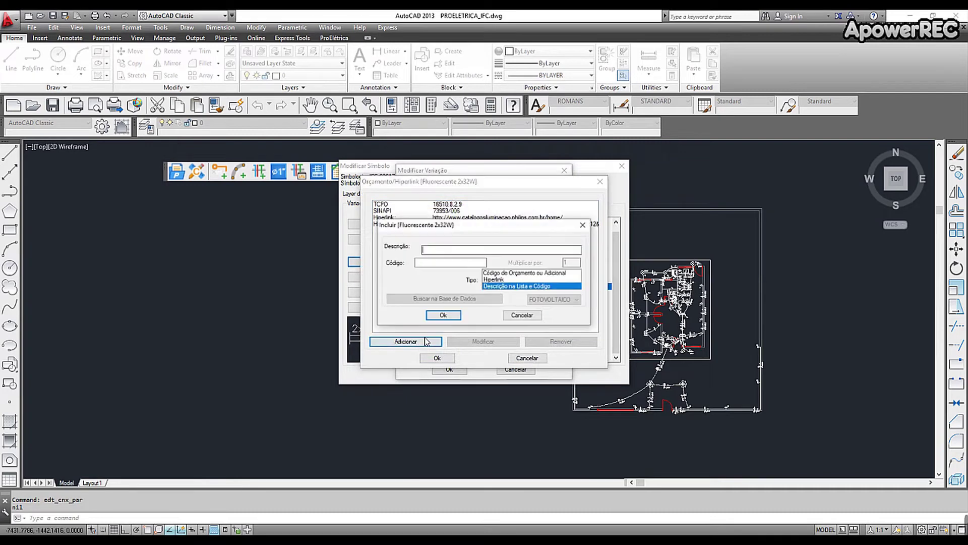
text(Lumicenter - CAA01-E232 - TLDRS-2x32W)
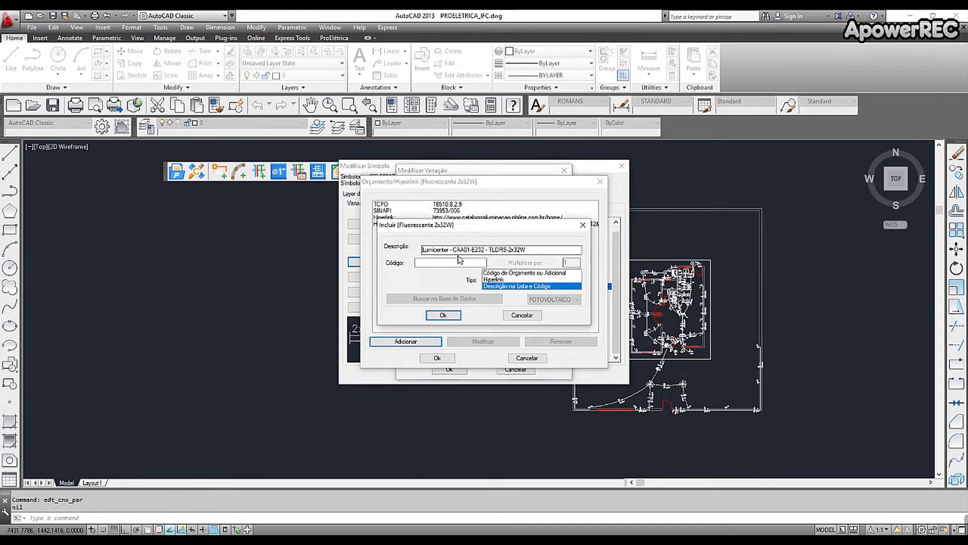
text(PHI)
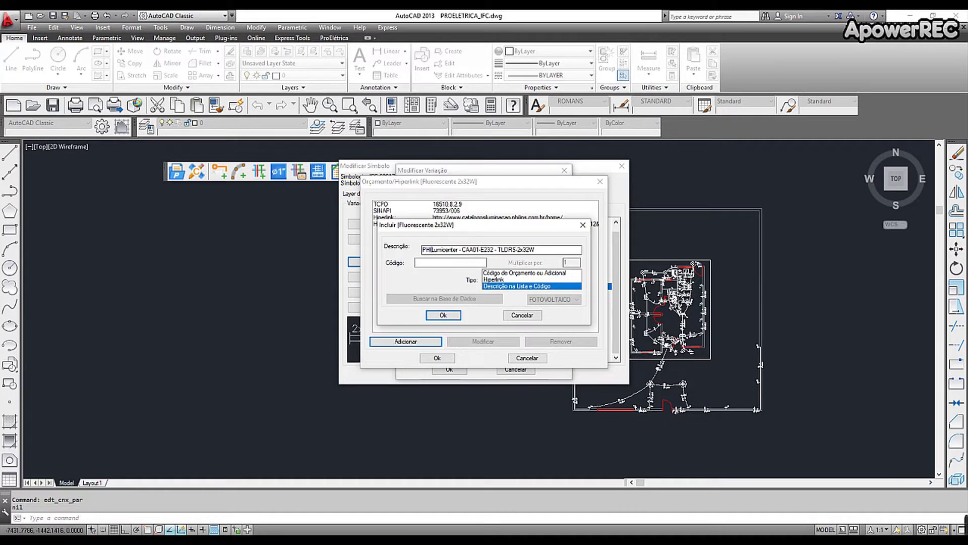
text(LLIPS)
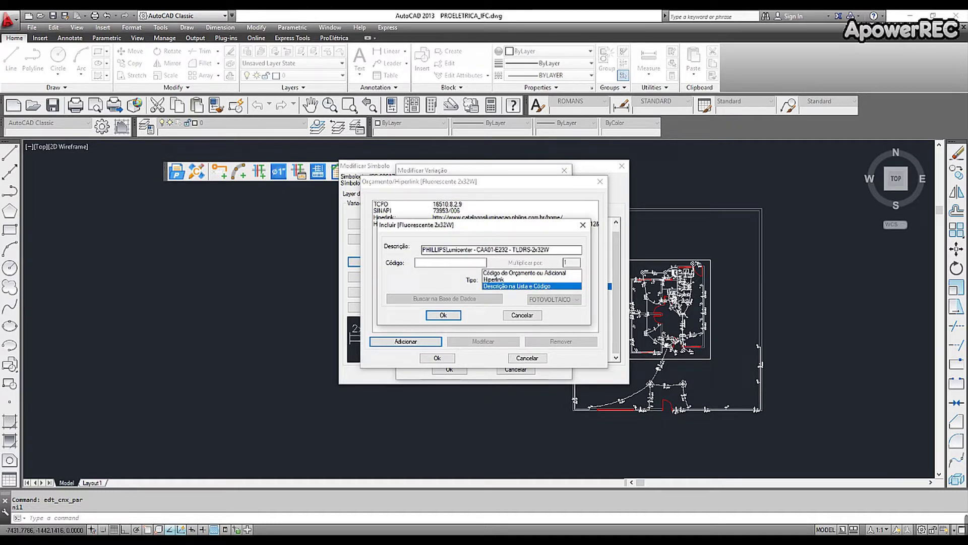
text( -)
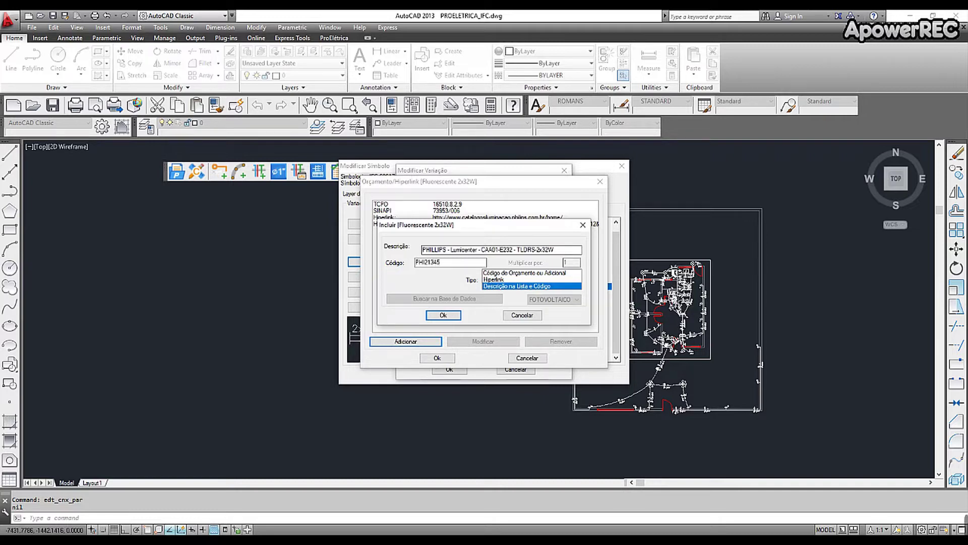
click(443, 314)
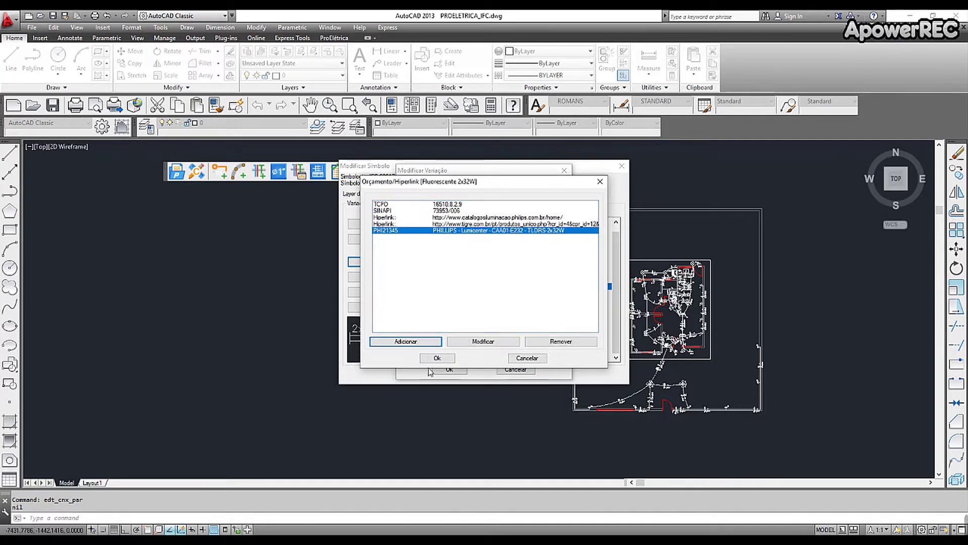
Step: Save the variation and its symbol, keeping the conduit connection at the symbol's insertion point with the tube cut at its edge
click(437, 357)
click(449, 369)
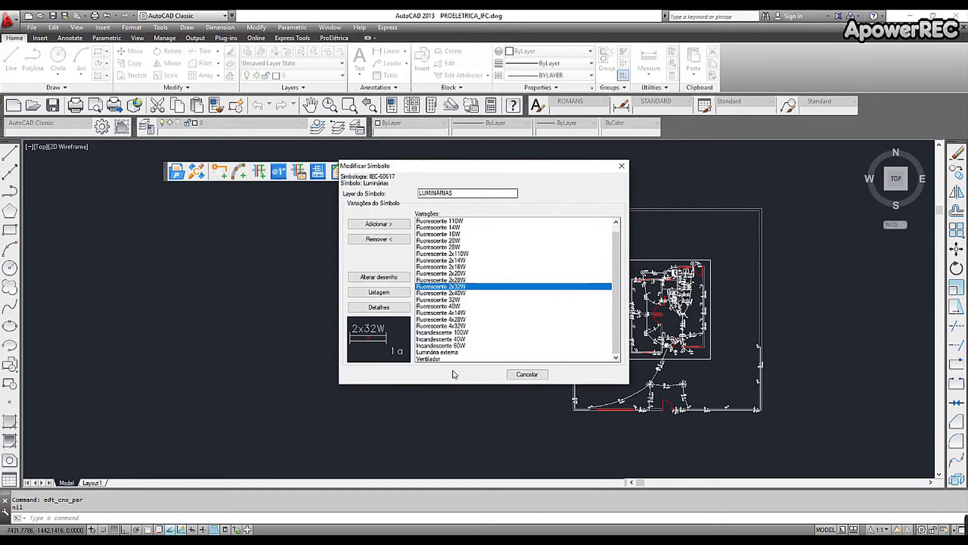
click(443, 406)
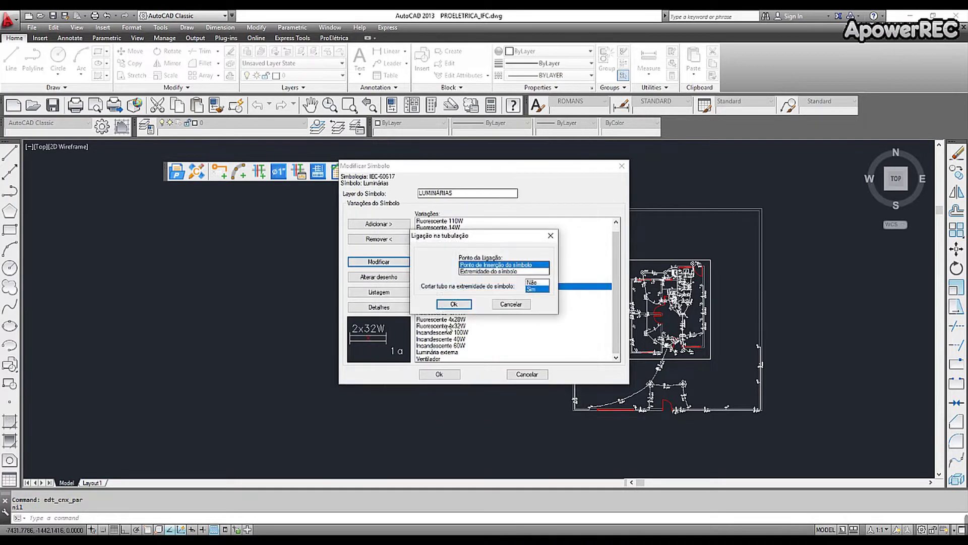
click(450, 305)
click(445, 378)
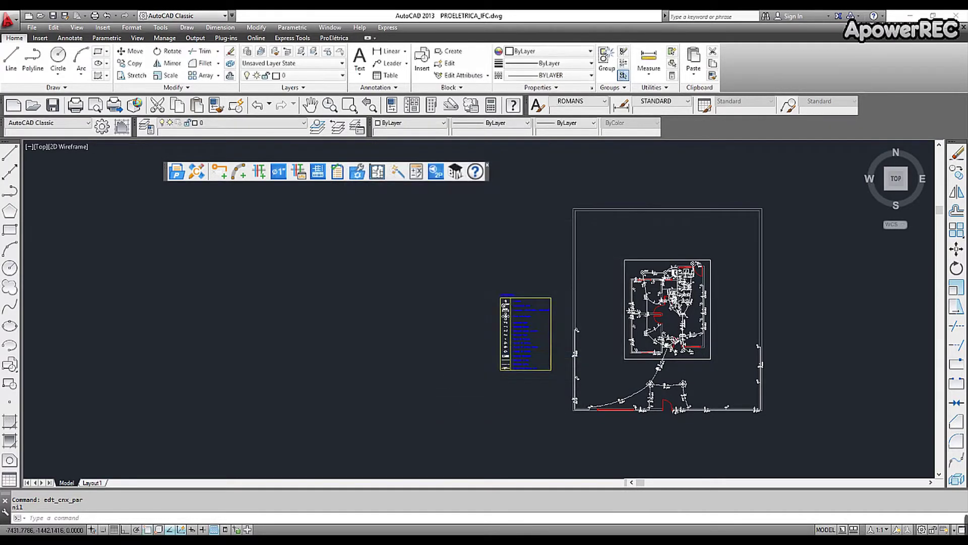
Step: Generate the materials list for the whole drawing inside the drawing, without the Notepad view, and place it to the right of the floor plan
click(337, 173)
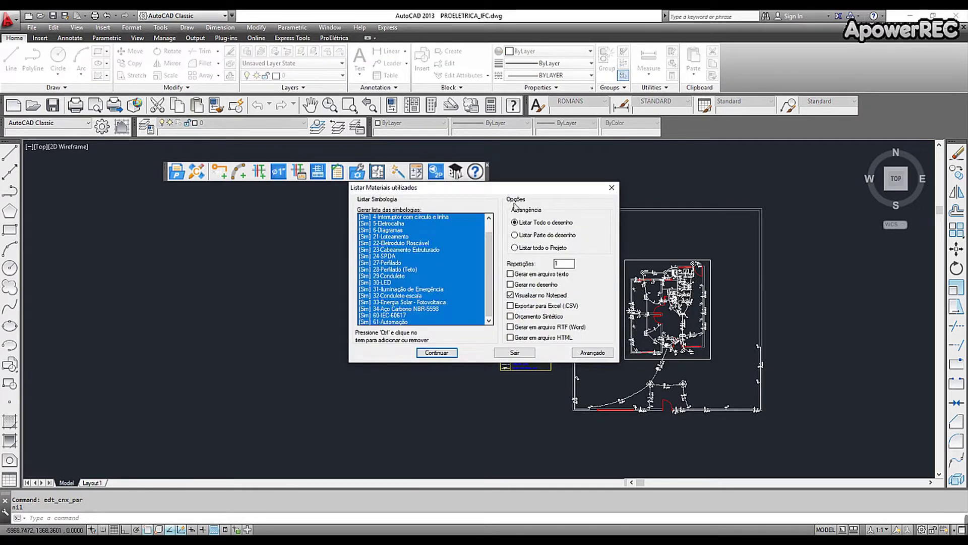
click(510, 284)
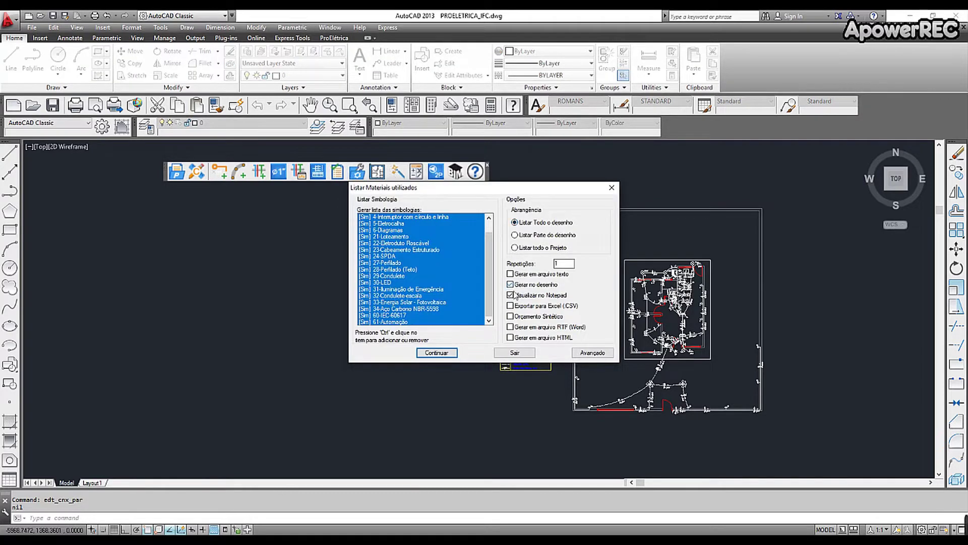
click(510, 295)
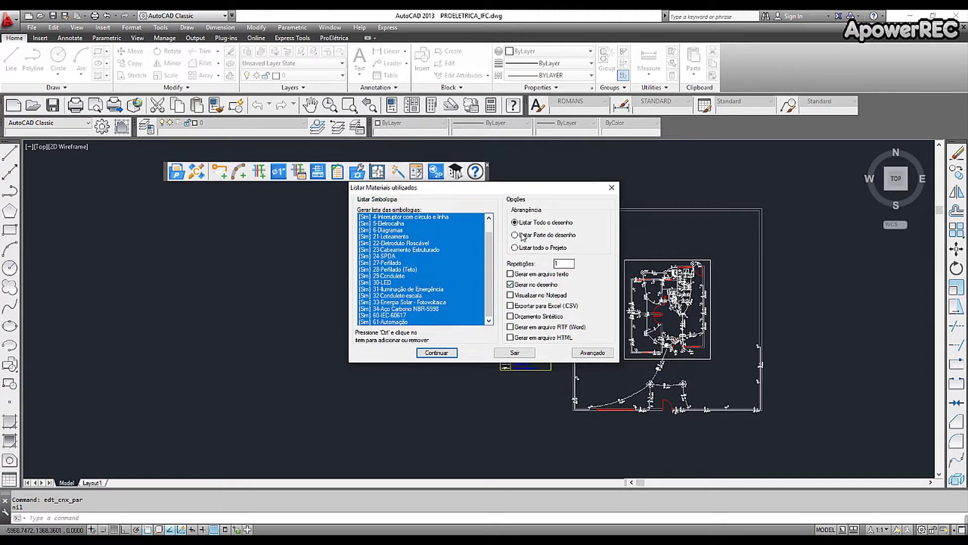
click(436, 353)
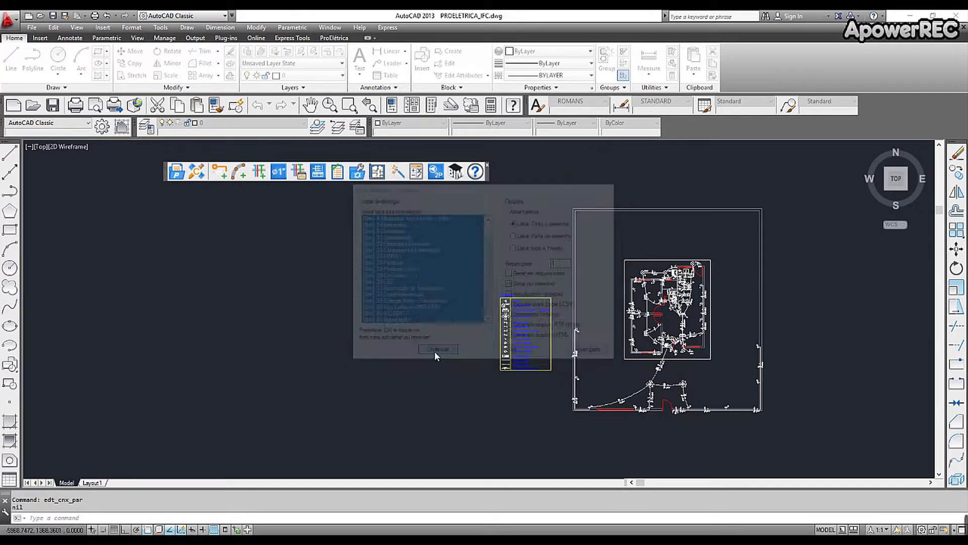
click(799, 276)
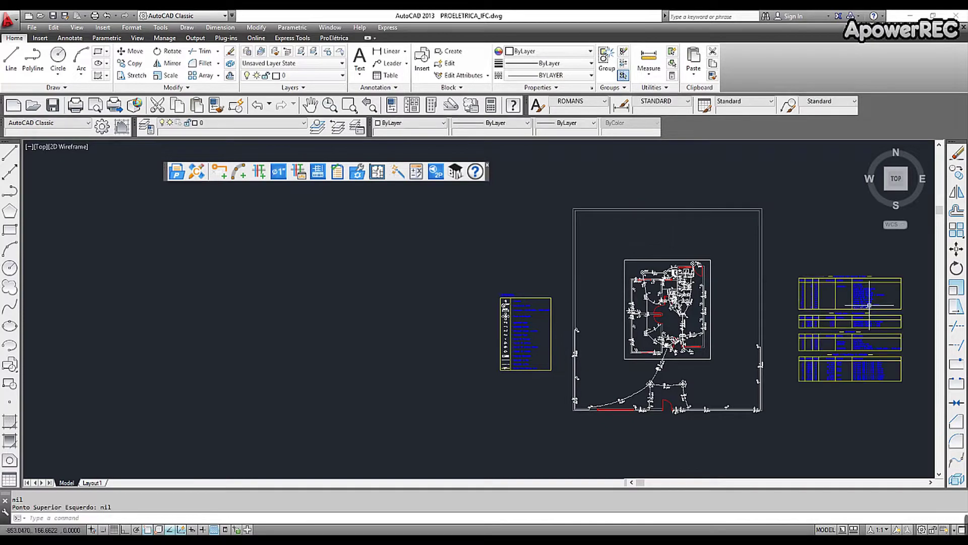
Step: Examine the 2x32W luminaire's code and description in the IEC-60617 materials table and the matching luminaires in the floor plan
scroll(866, 353, up, 5)
scroll(537, 361, up, 6)
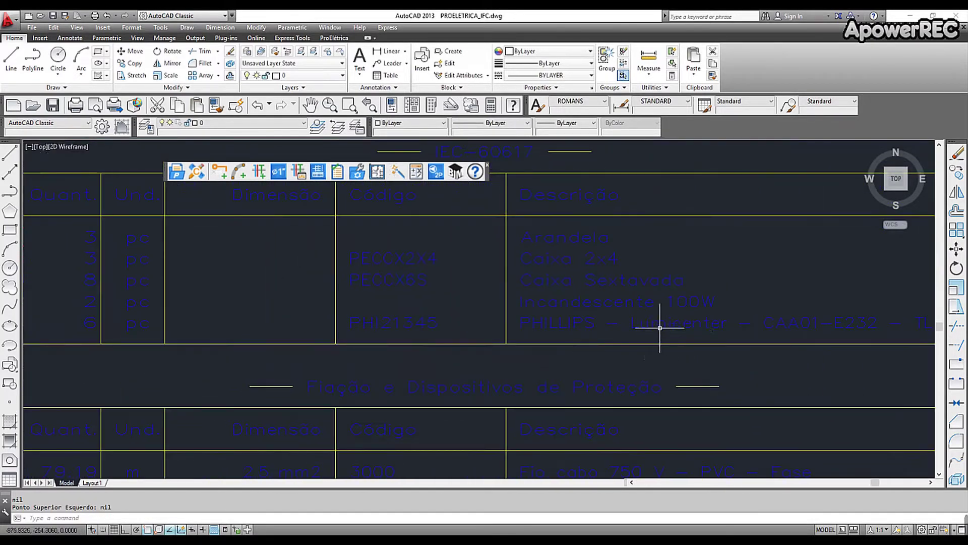
scroll(557, 323, down, 2)
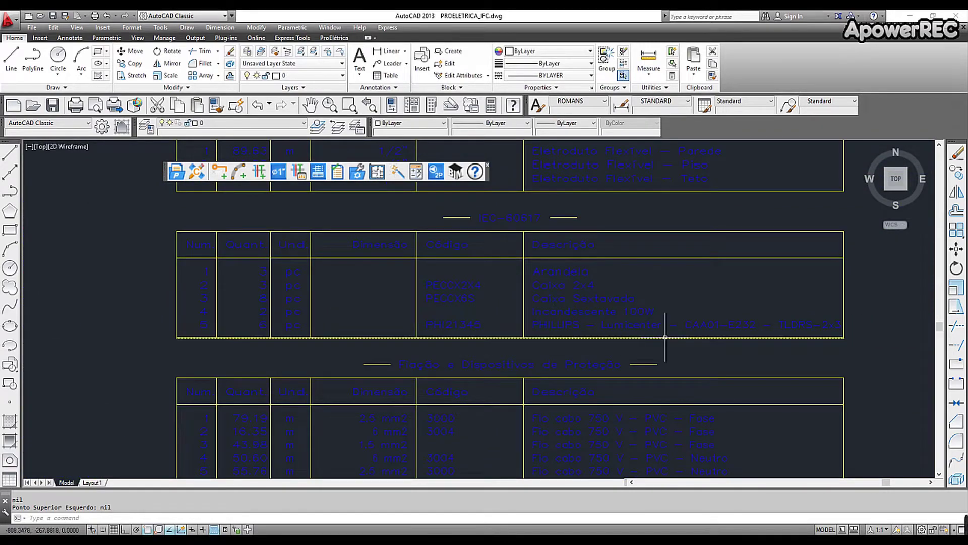
scroll(313, 306, down, 4)
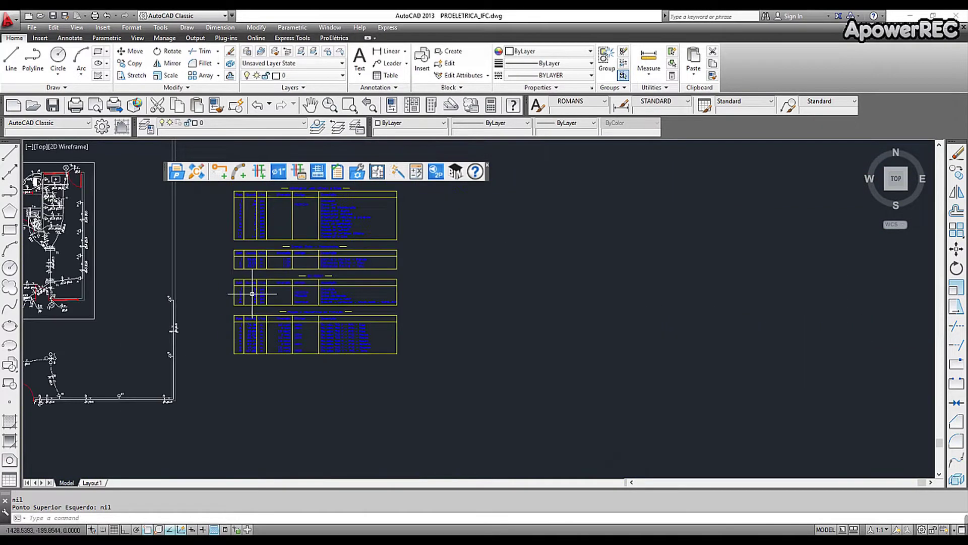
scroll(242, 306, up, 4)
scroll(242, 306, up, 2)
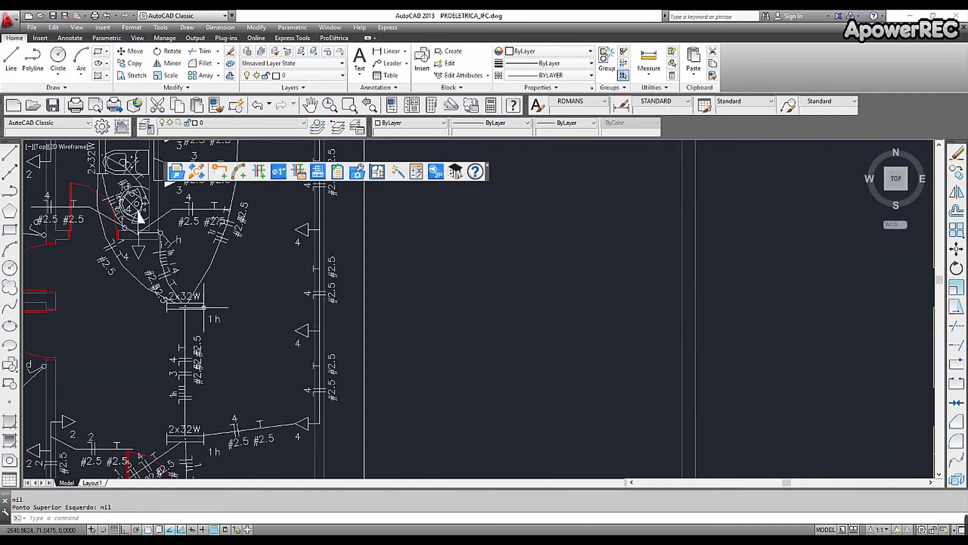
Step: Check the properties of the 2x32W luminaire in the floor plan without changing them, and return to the IEC-60617 materials table
click(201, 307)
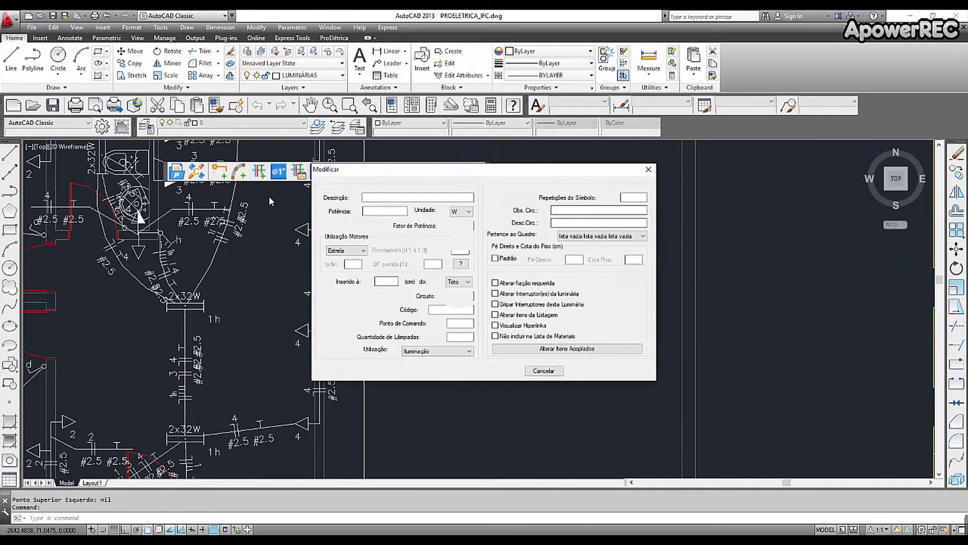
click(544, 370)
scroll(626, 367, down, 5)
middle_drag(662, 375, 310, 324)
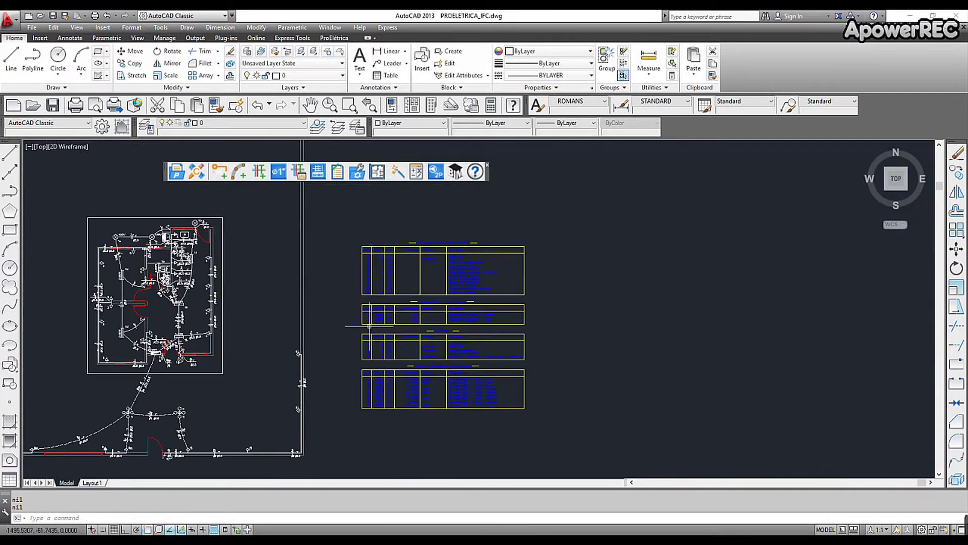
scroll(439, 346, up, 3)
scroll(483, 369, up, 2)
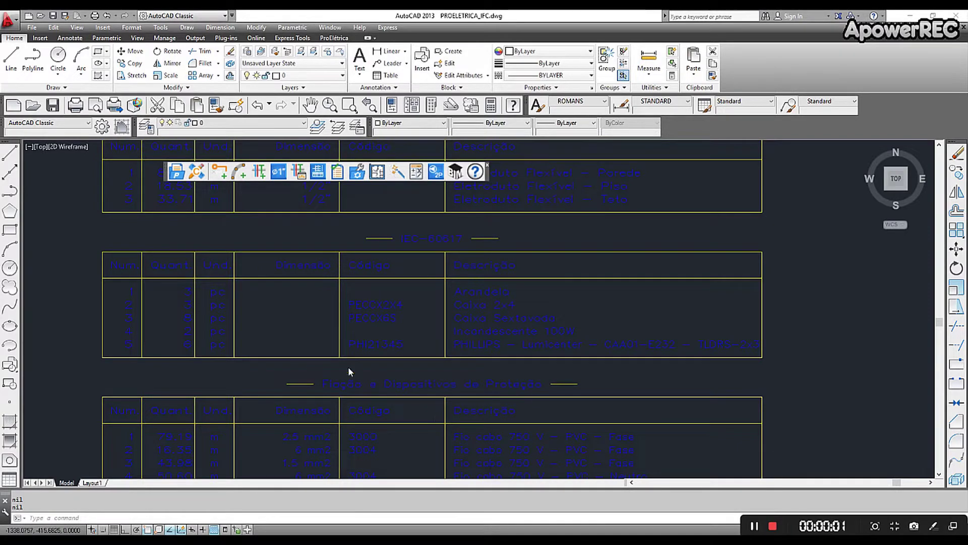
Step: Open the Fluorescente 2x32W variation of the Luminárias symbol in the IEC-60617 symbology for modification, keeping the symbol name
click(197, 172)
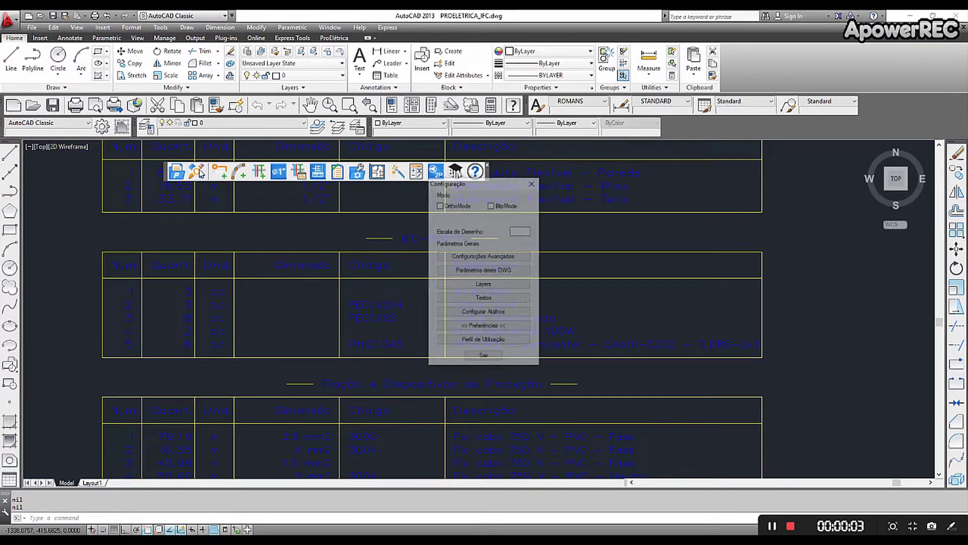
click(511, 257)
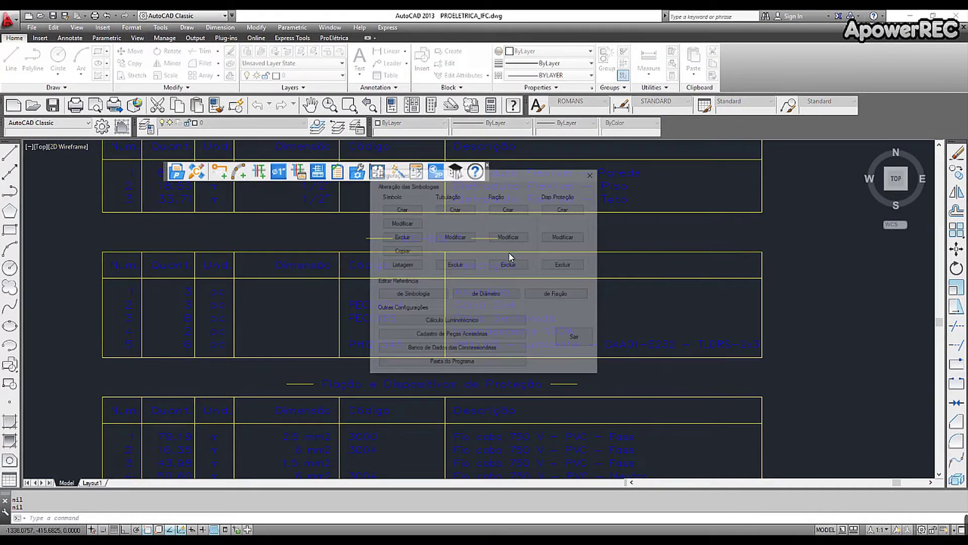
click(400, 222)
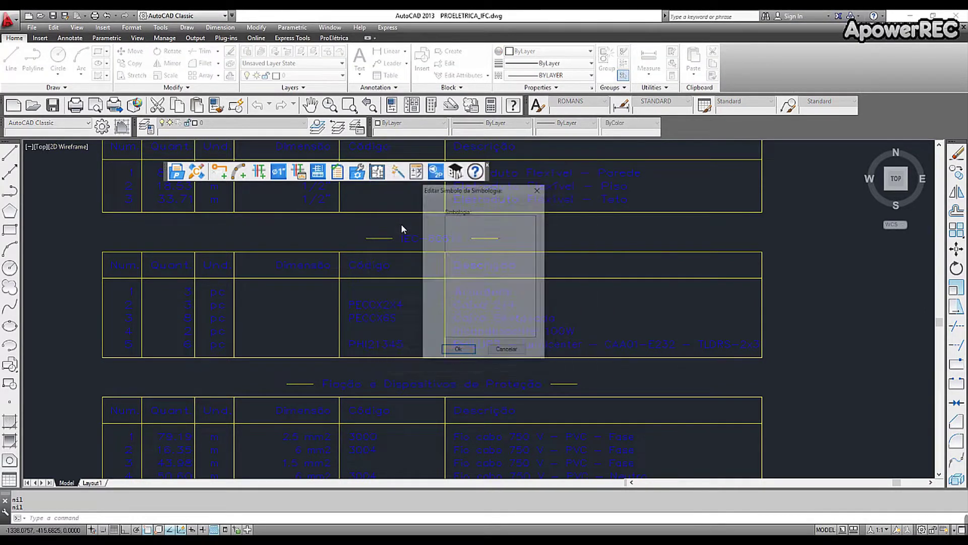
click(457, 352)
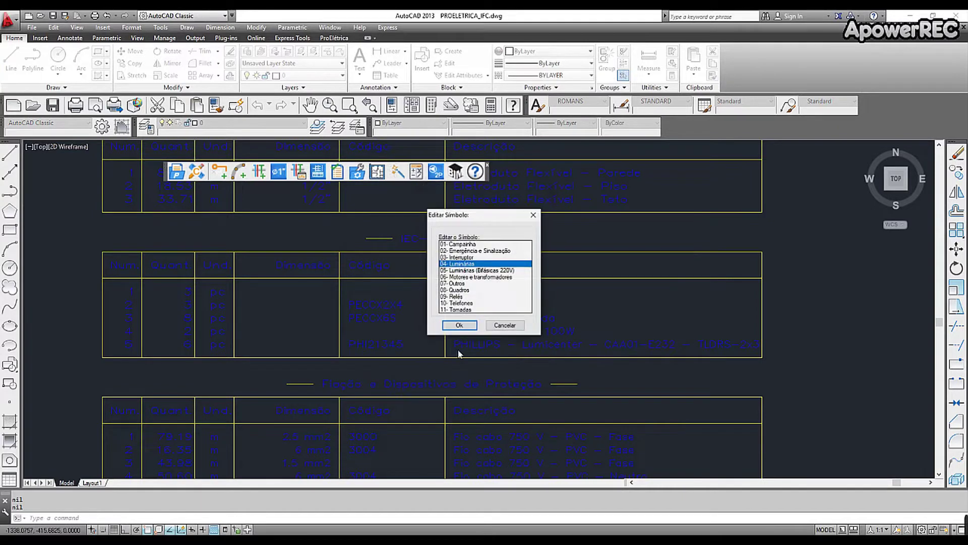
click(459, 327)
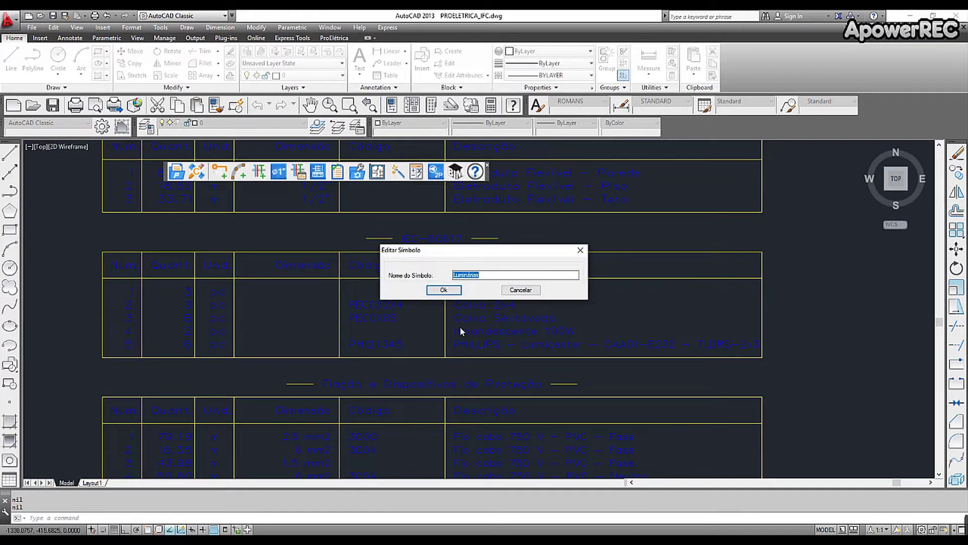
click(446, 291)
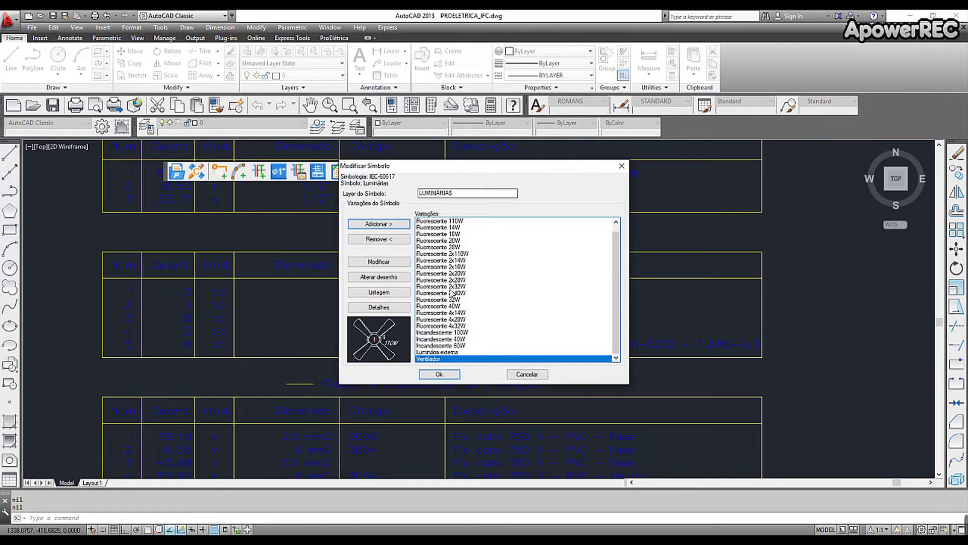
click(445, 287)
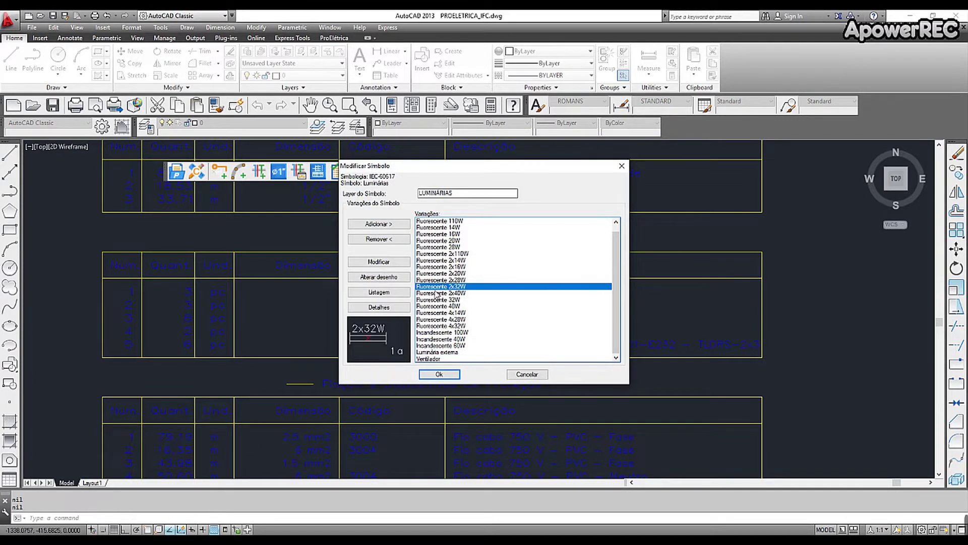
click(383, 262)
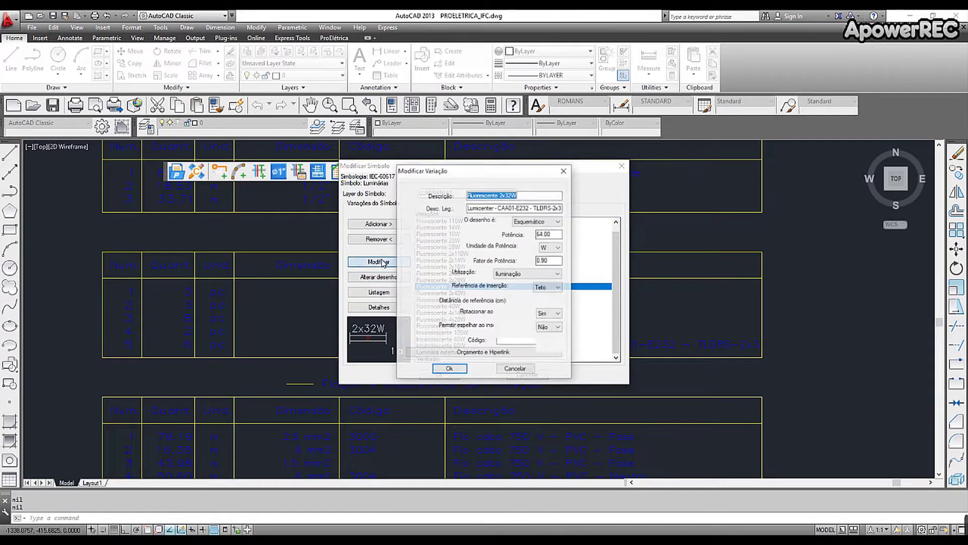
Step: Add a "Código de Orçamento ou Adicional" entry to the variation with table SAP and code SAP52146
click(490, 355)
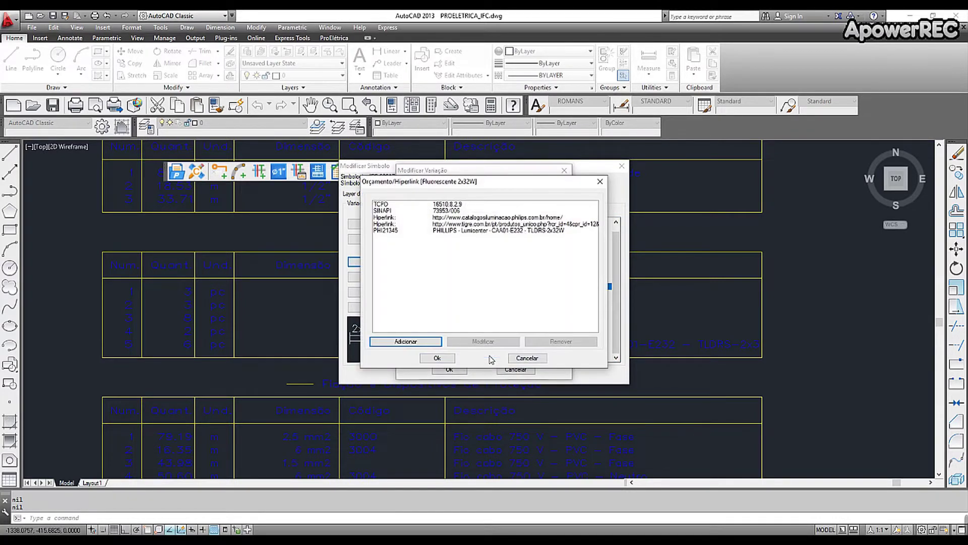
click(419, 345)
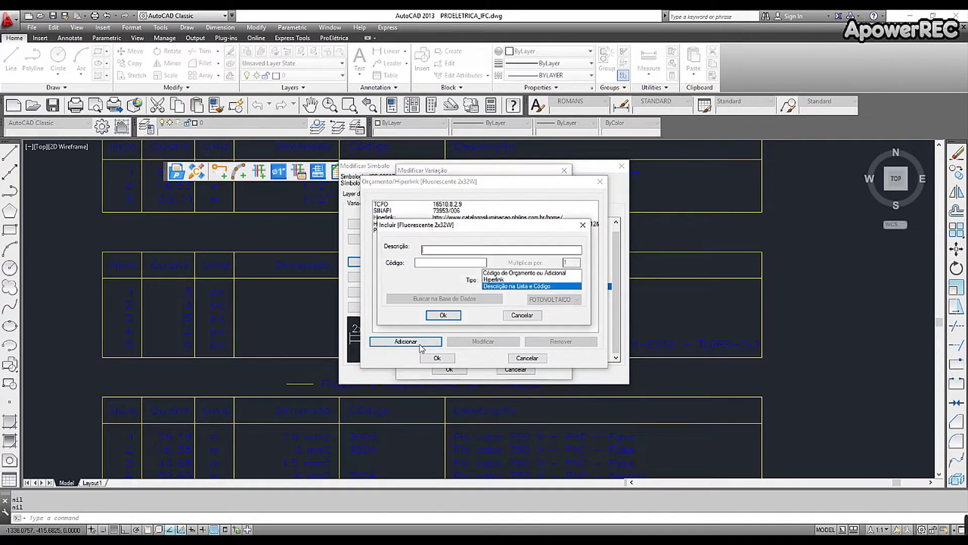
click(520, 272)
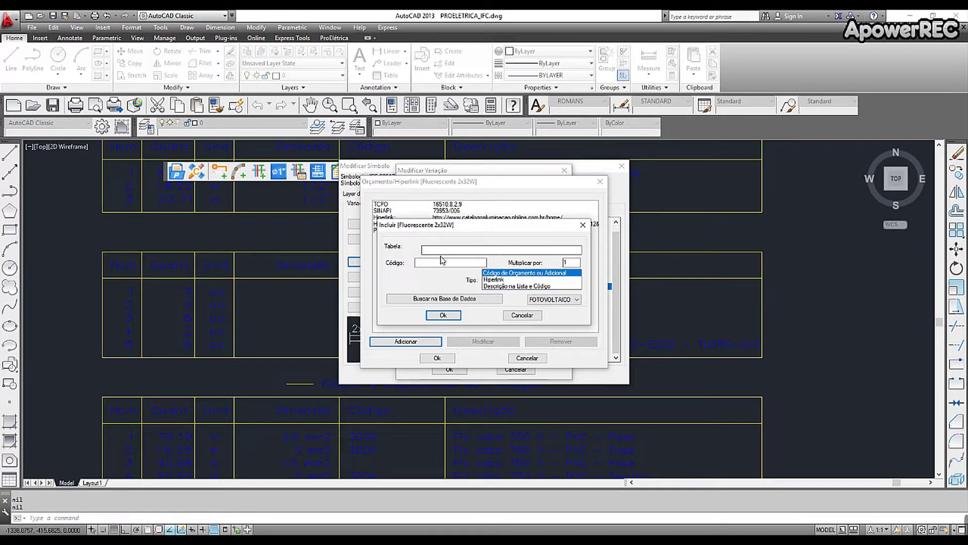
text(SAP)
click(443, 315)
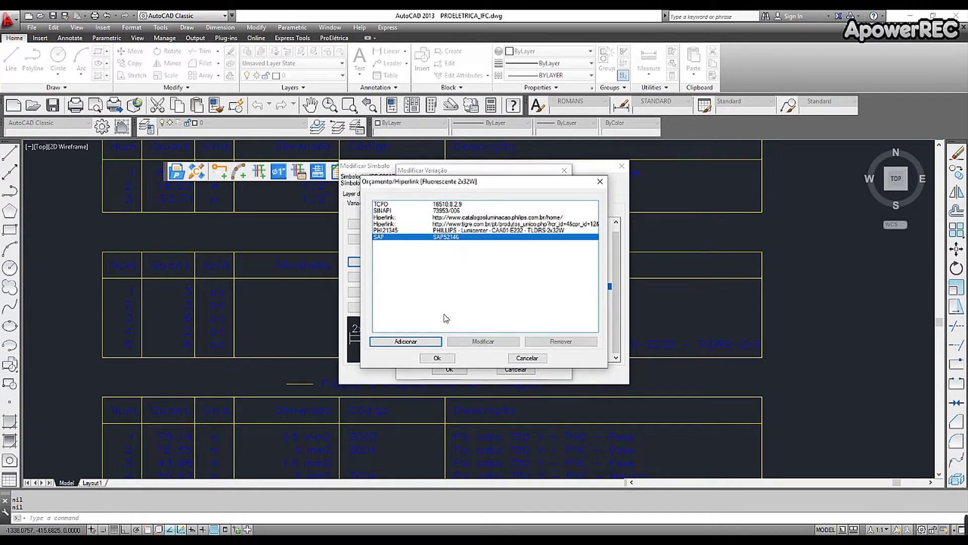
Step: Save the variation and the Luminárias symbol, accepting the existing wire counts and conduit connection settings
click(437, 357)
click(449, 368)
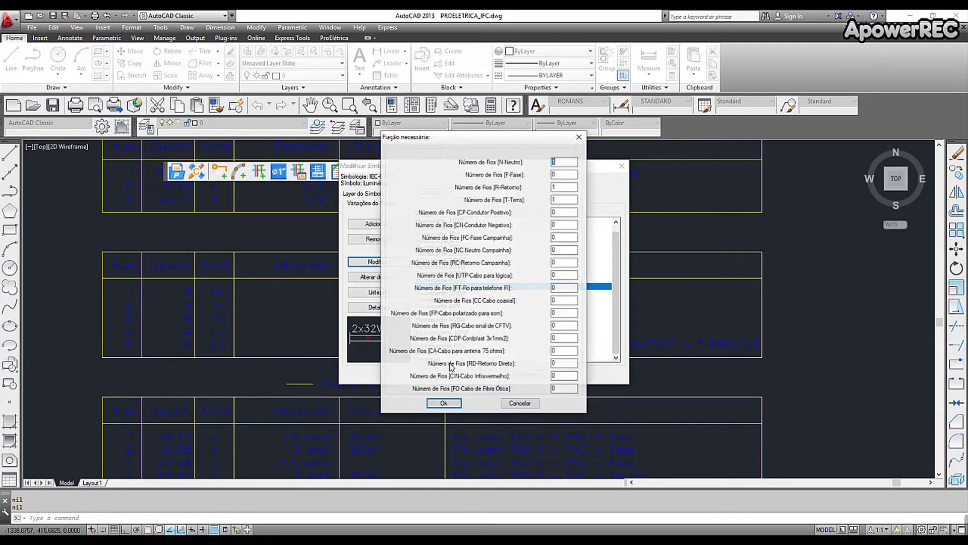
click(444, 403)
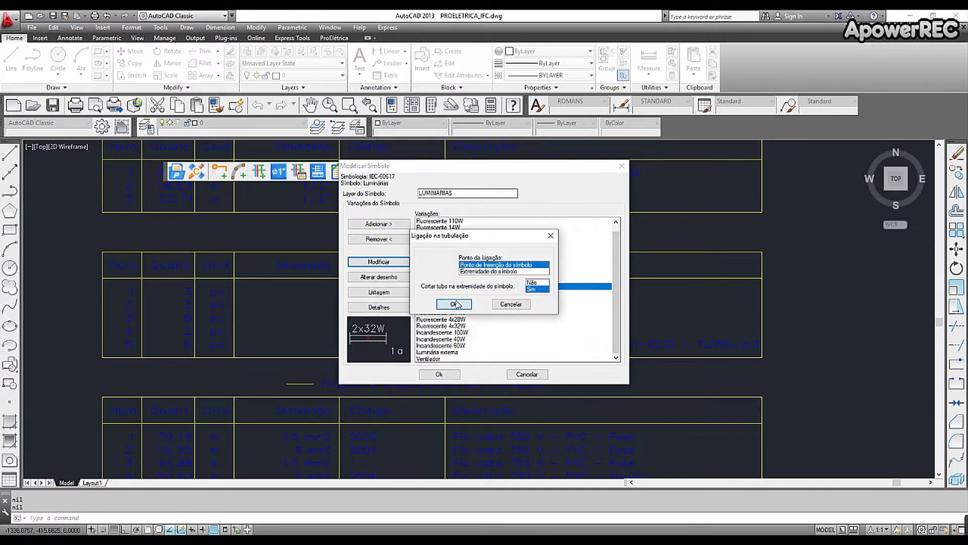
click(455, 304)
click(435, 376)
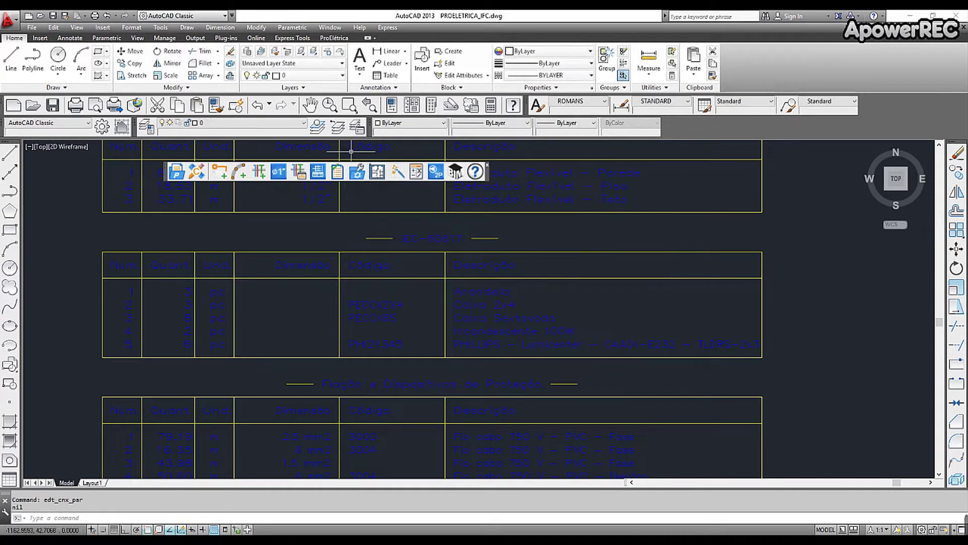
Step: Enable the additional code column in the materials list's advanced options, titled "Codigo ERP" with identifier SAP
click(335, 173)
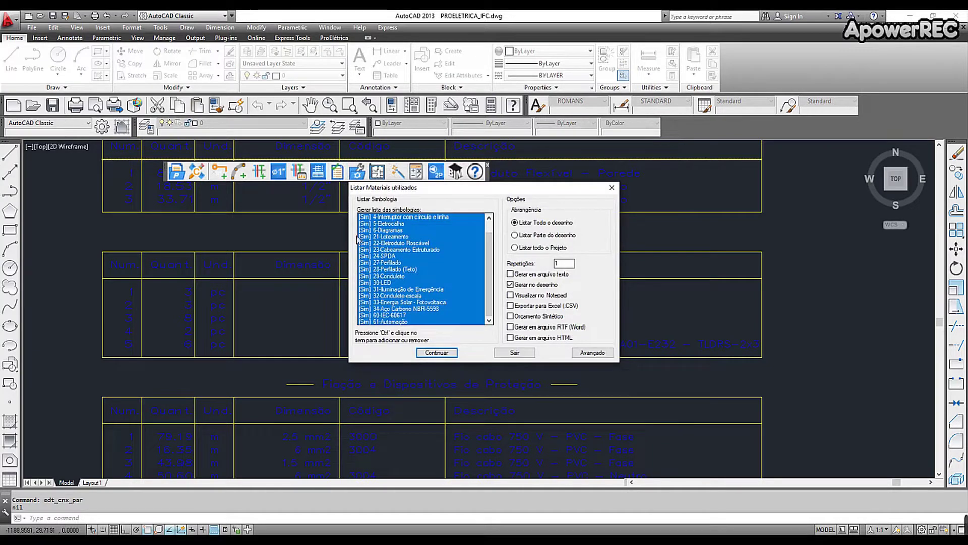
click(593, 353)
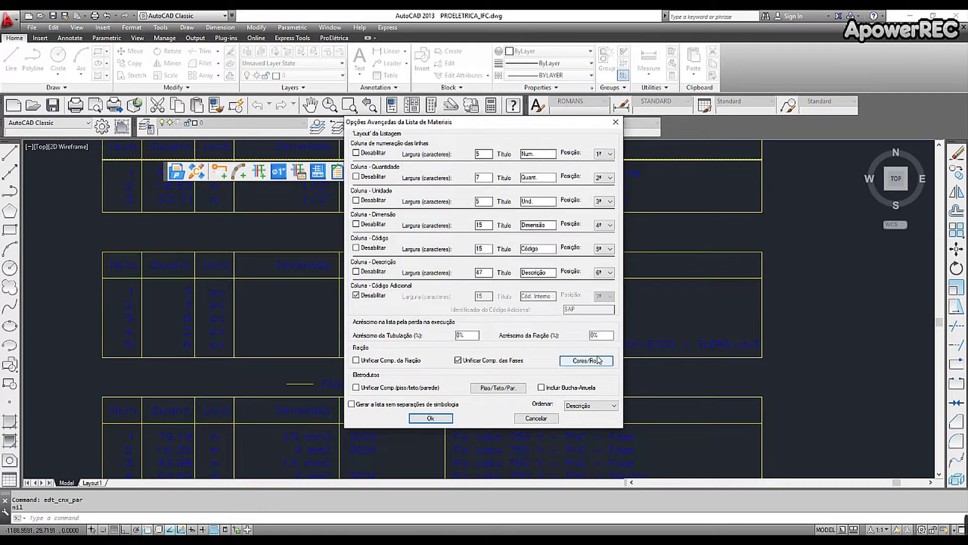
click(356, 296)
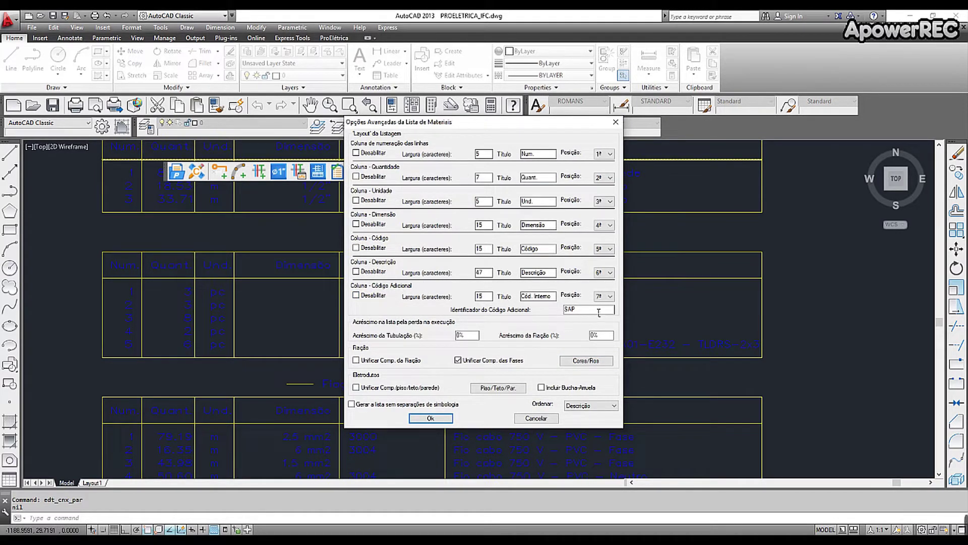
drag(599, 312, 560, 310)
drag(553, 297, 452, 295)
text(CO)
click(430, 418)
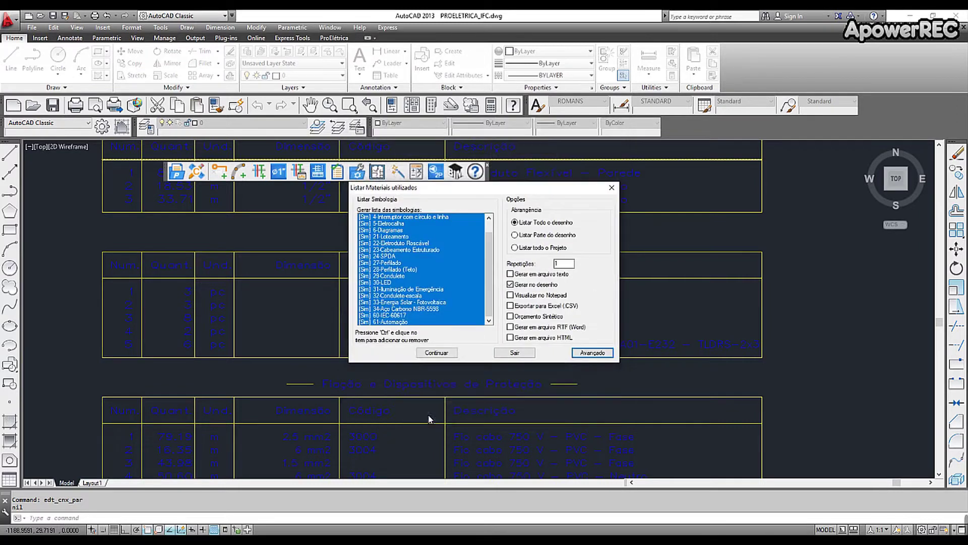
Step: Export the whole drawing's materials list to Excel (CSV) instead of generating it in the drawing
click(511, 285)
click(511, 305)
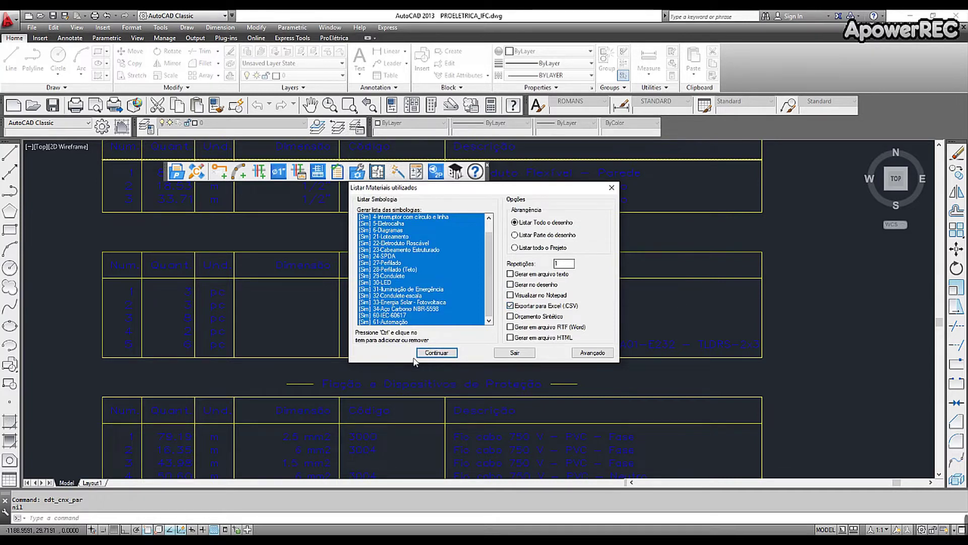
click(436, 353)
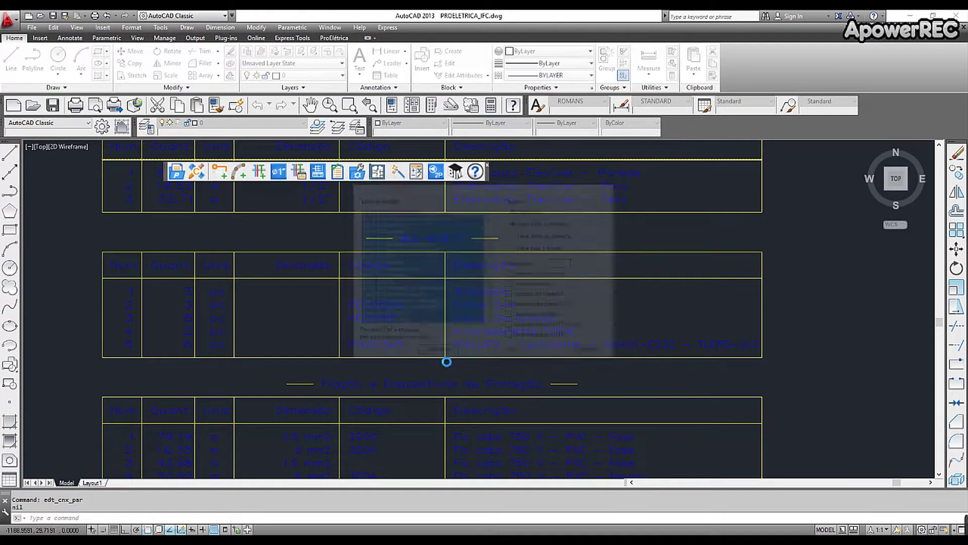
click(568, 321)
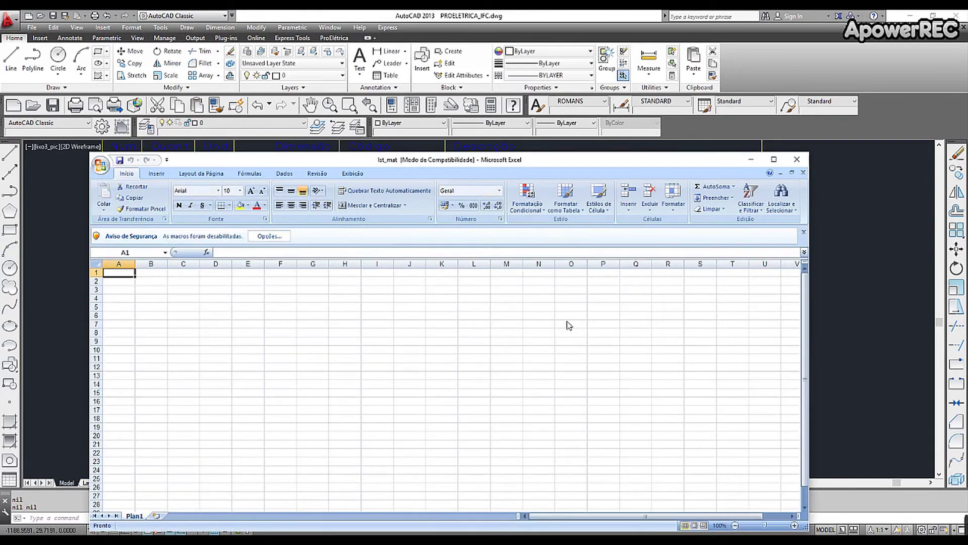
Step: Enable the macro content in the exported Excel workbook and include the file name at the top of the sheet
click(269, 235)
click(352, 369)
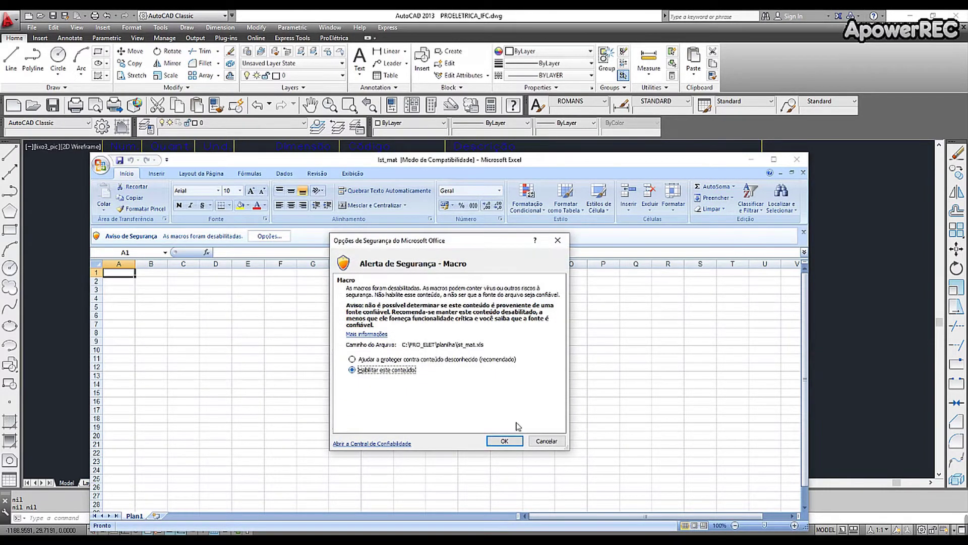
click(506, 441)
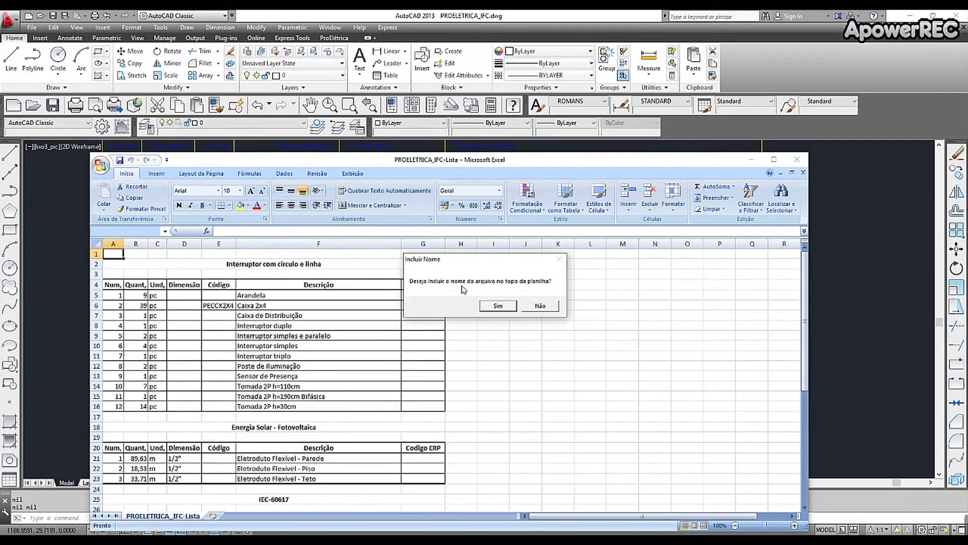
click(499, 306)
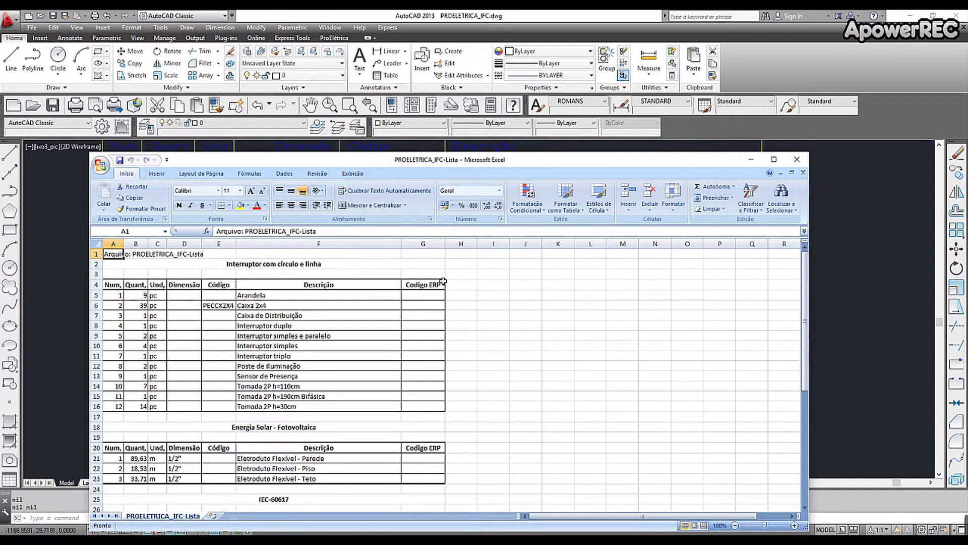
Step: Examine the "Codigo ERP" column for the PHILLIPS - Lumicenter luminaire in the spreadsheet's IEC-60617 table
click(465, 358)
scroll(464, 358, down, 6)
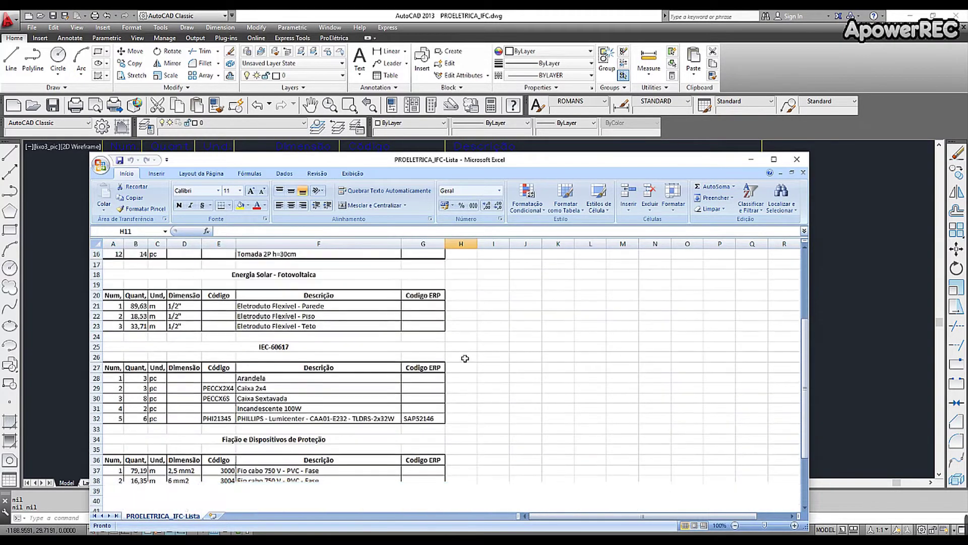
click(422, 392)
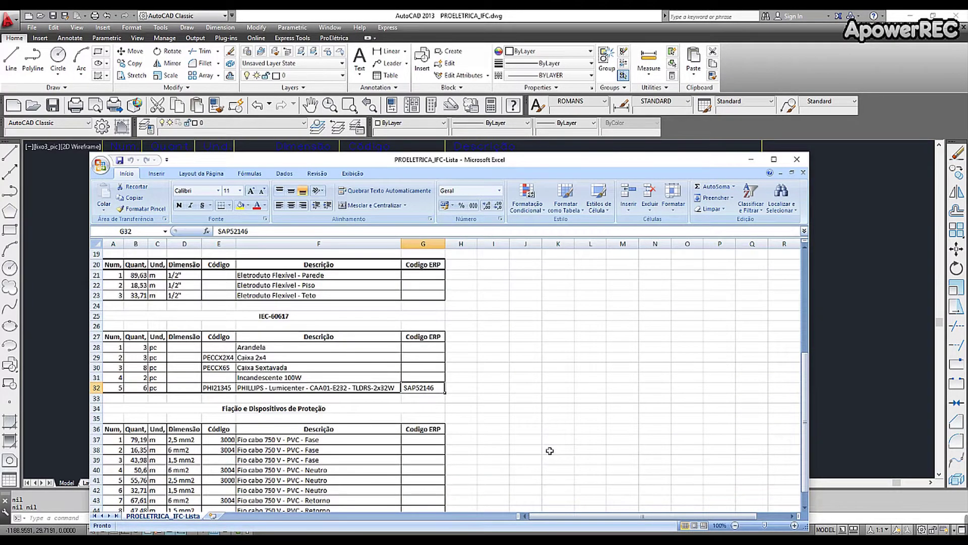
scroll(549, 451, down, 2)
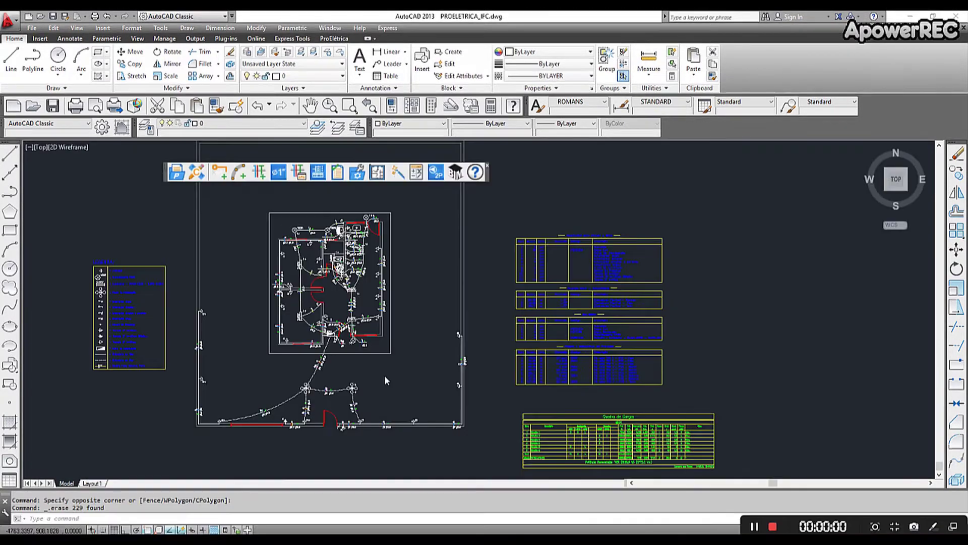
Step: Open the budget and hyperlink data of the 2.5 mm2 variation of the "Fio cabo 750 V - PVC" wiring for editing
click(196, 172)
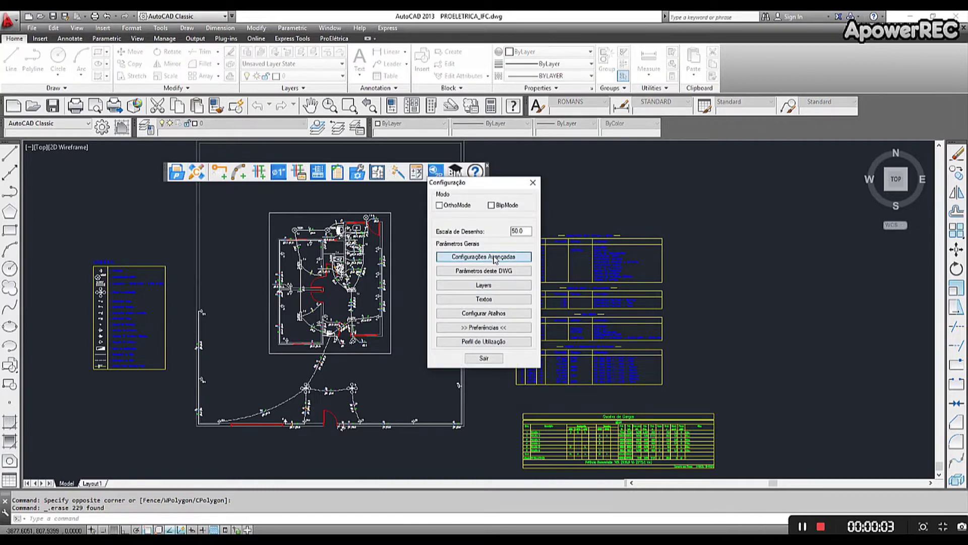
click(494, 257)
click(509, 237)
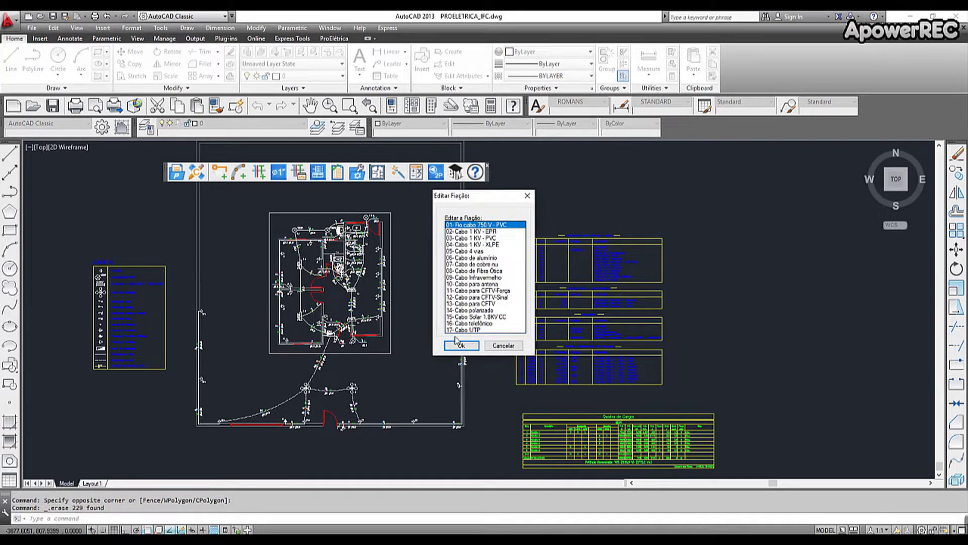
click(447, 347)
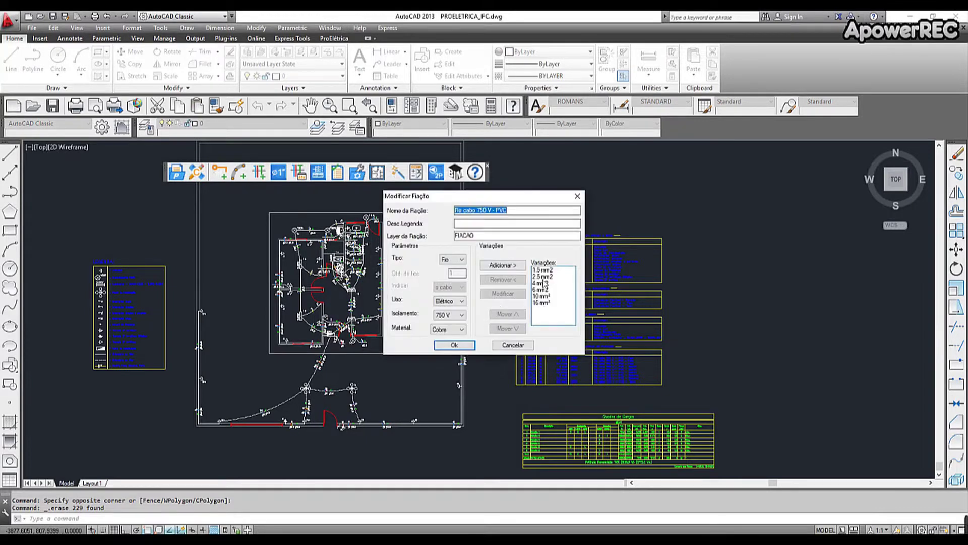
click(544, 277)
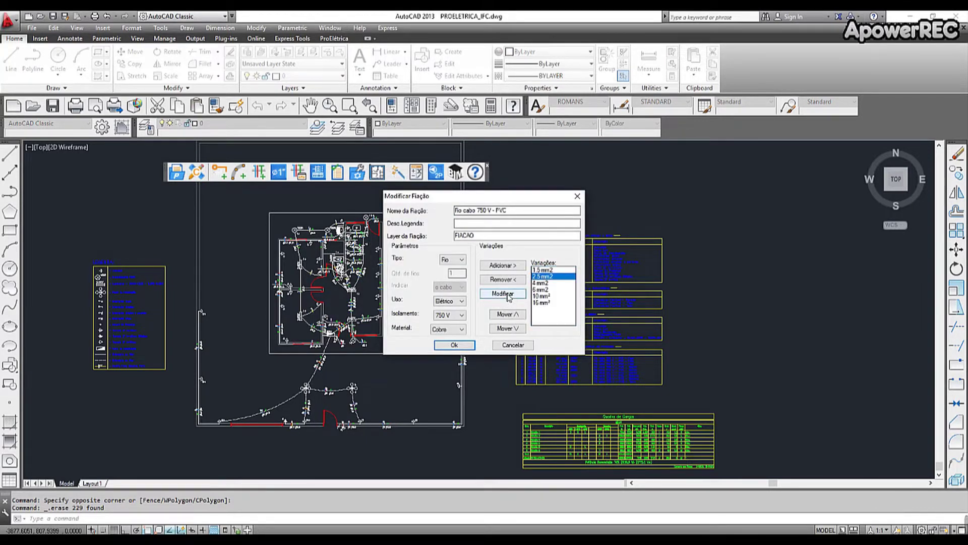
click(507, 294)
click(499, 300)
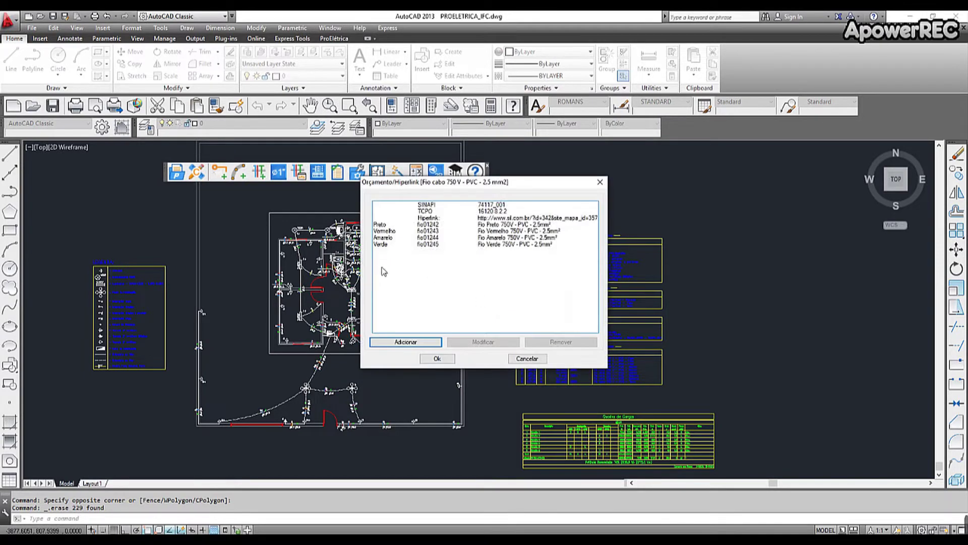
Step: Add a list description "Fio Azul 750V - PVC 2.5mm²" with code fio01246 and colour name Azul, and save the wiring changes
click(405, 341)
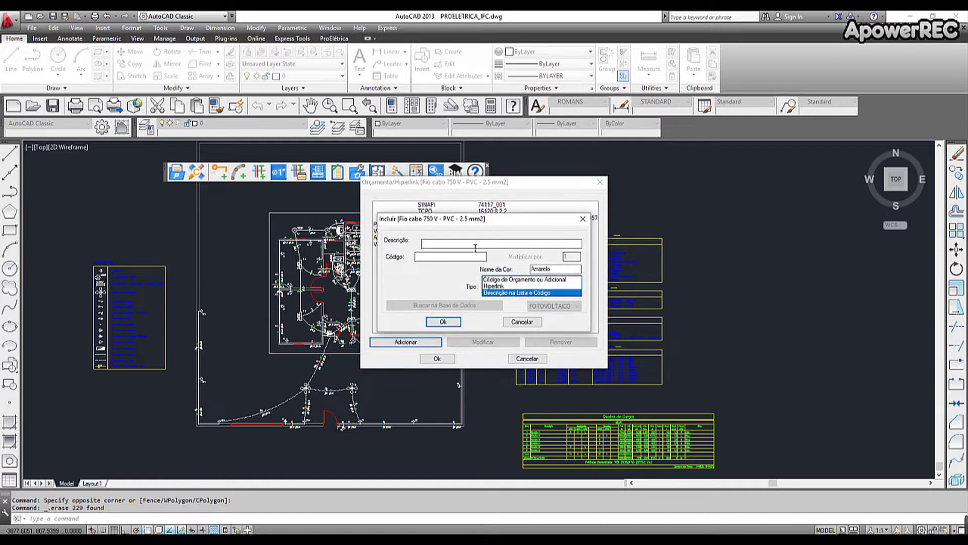
drag(459, 226, 482, 263)
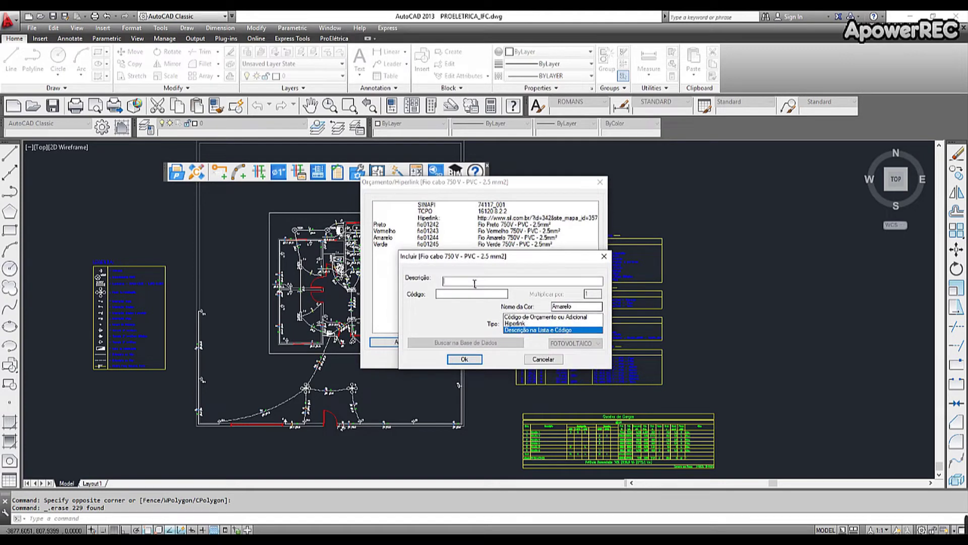
text(Fio Azul 750V - PVC 2.5mm²)
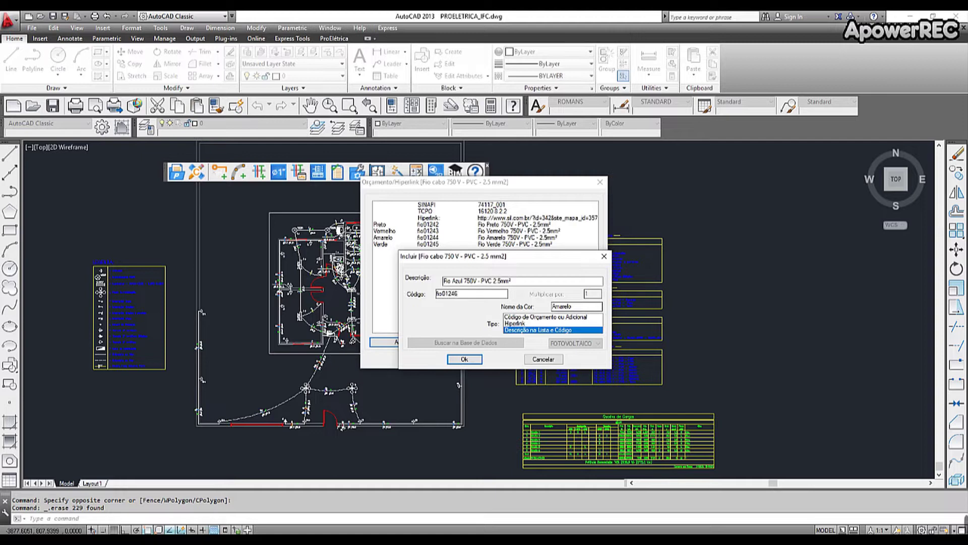
double_click(590, 308)
text(Azul)
click(476, 362)
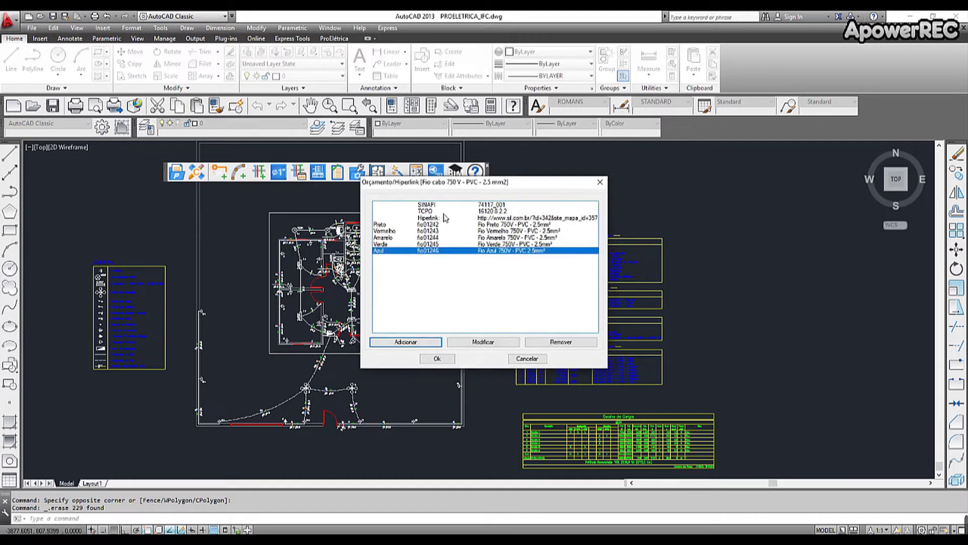
click(450, 360)
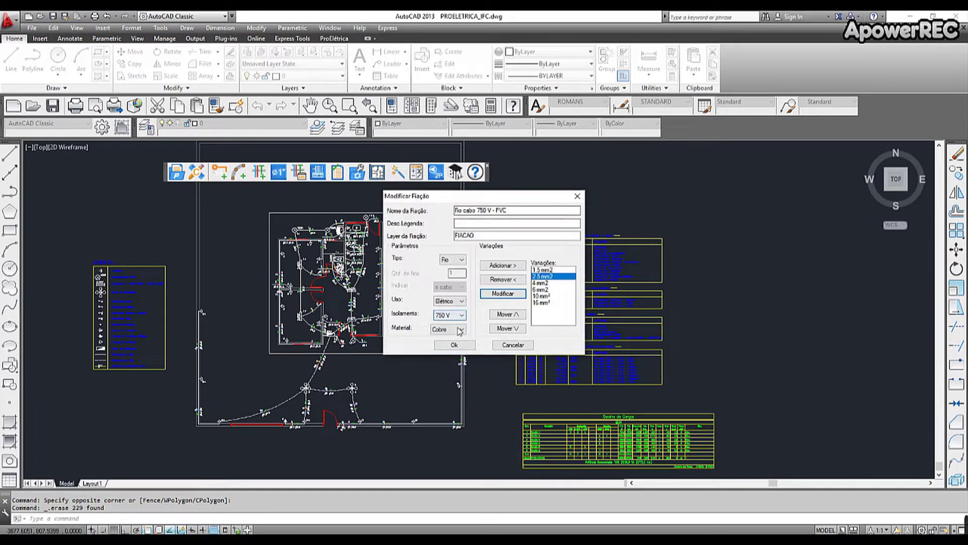
click(453, 344)
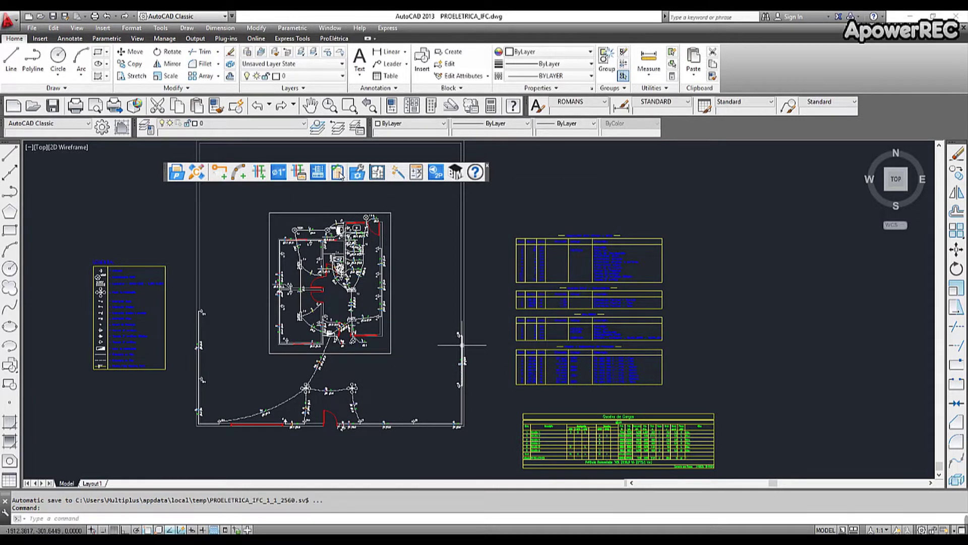
Step: Check the phase, neutral, earth and return wire colours in the materials list's advanced options
click(337, 173)
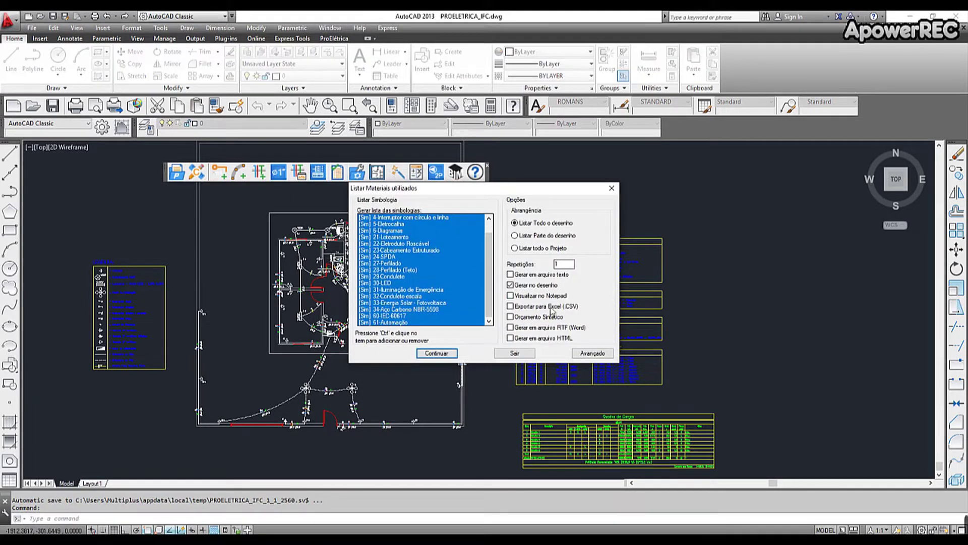
click(593, 353)
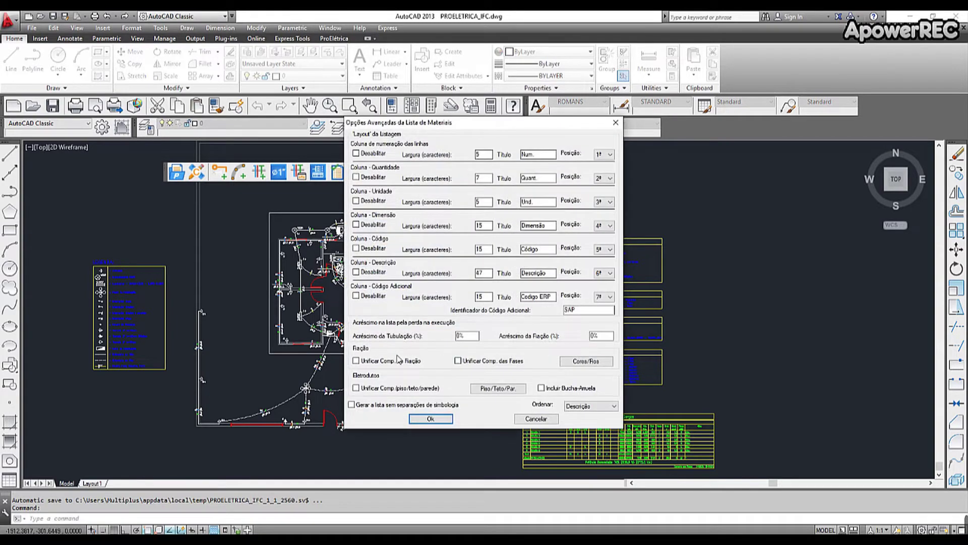
click(593, 363)
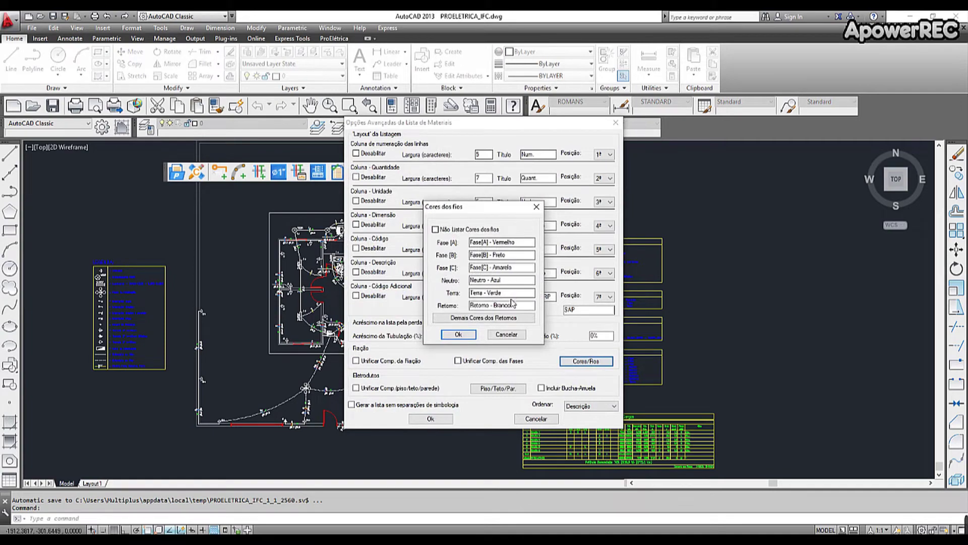
click(469, 337)
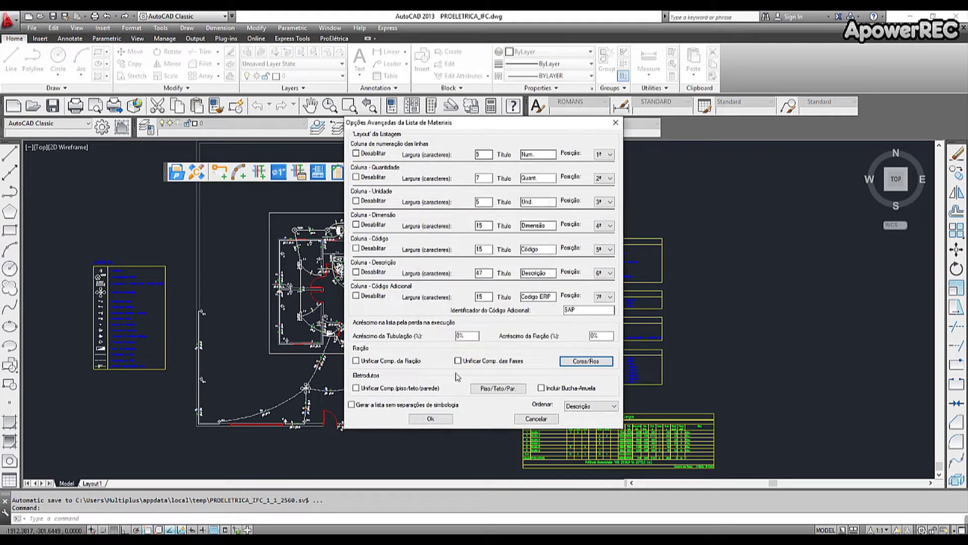
click(435, 419)
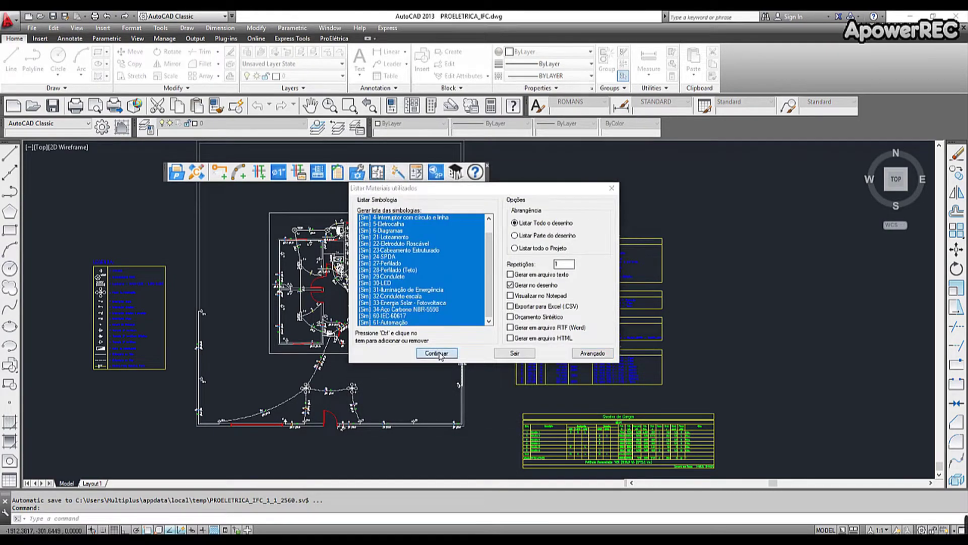
Step: Generate the whole drawing's materials list without replacing the current one, placing it beside the existing tables
click(438, 352)
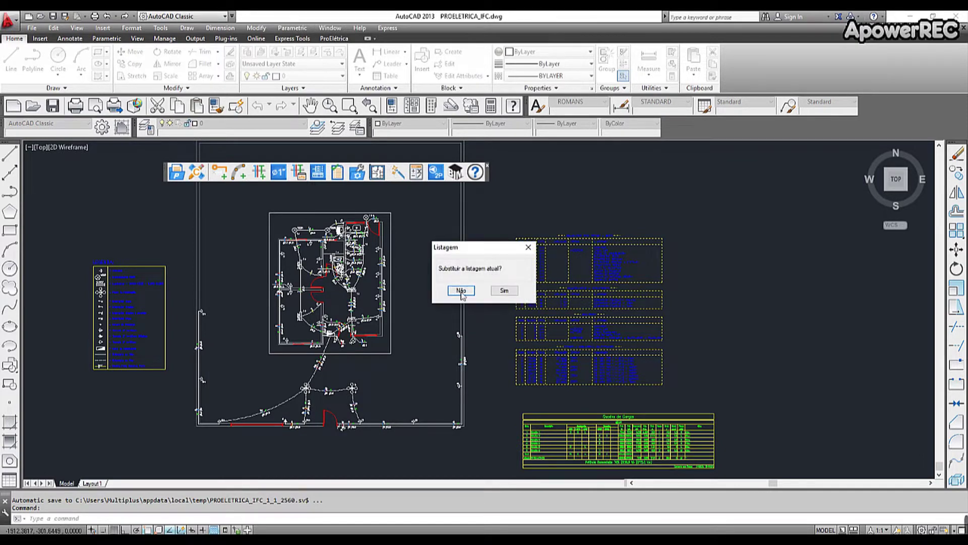
click(461, 291)
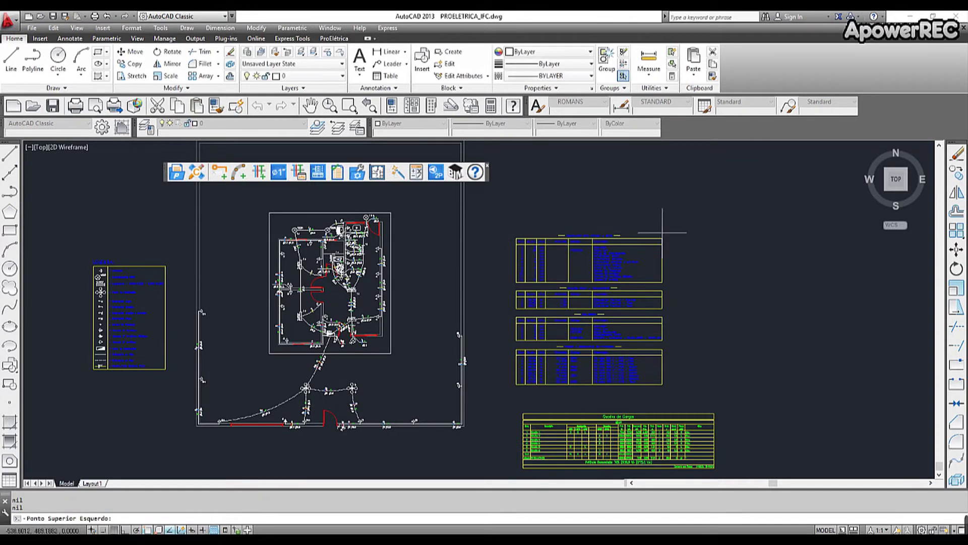
click(692, 238)
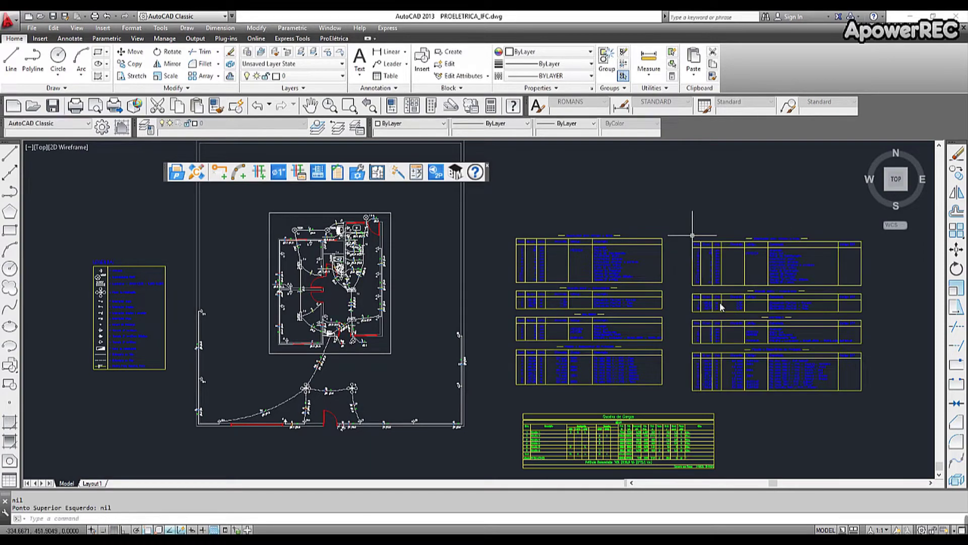
Step: Examine the codes and colour descriptions of the 2.5 mm2 wires in the new list's "Fiação e Dispositivos de Proteção" table
scroll(806, 381, up, 6)
scroll(622, 389, up, 2)
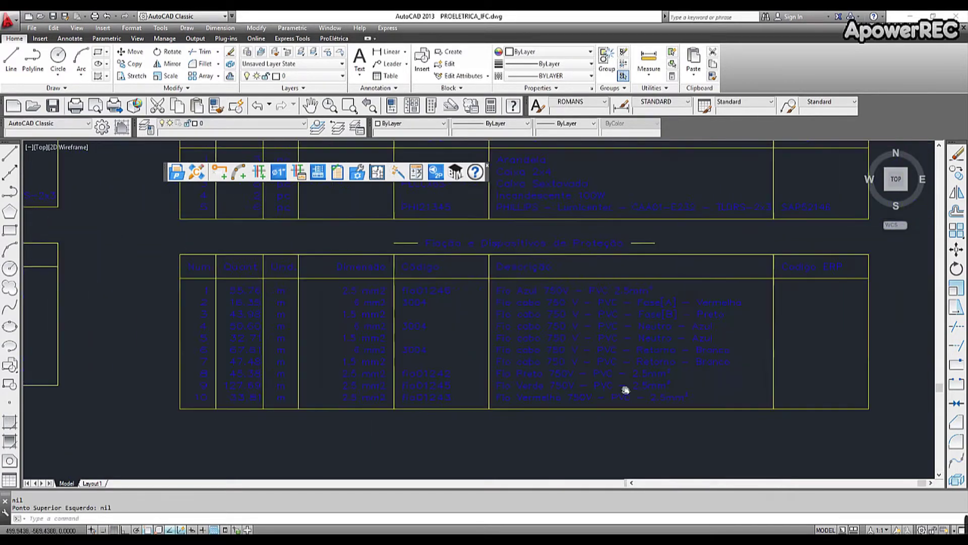
scroll(329, 421, up, 3)
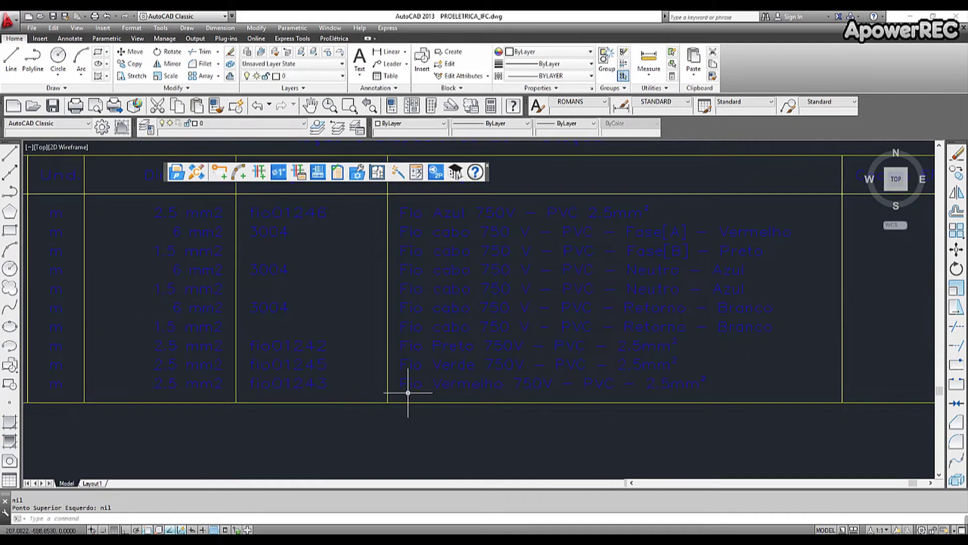
middle_drag(404, 389, 425, 442)
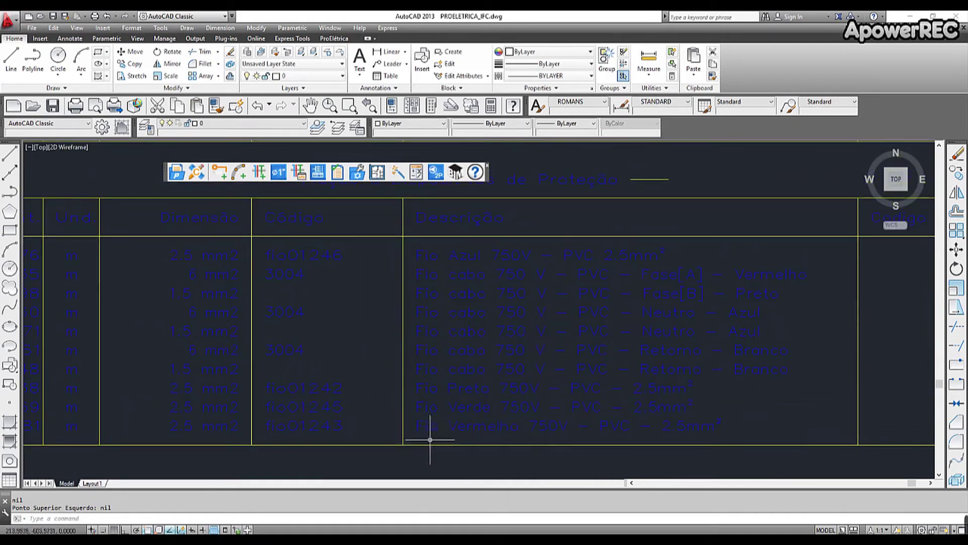
scroll(427, 439, down, 2)
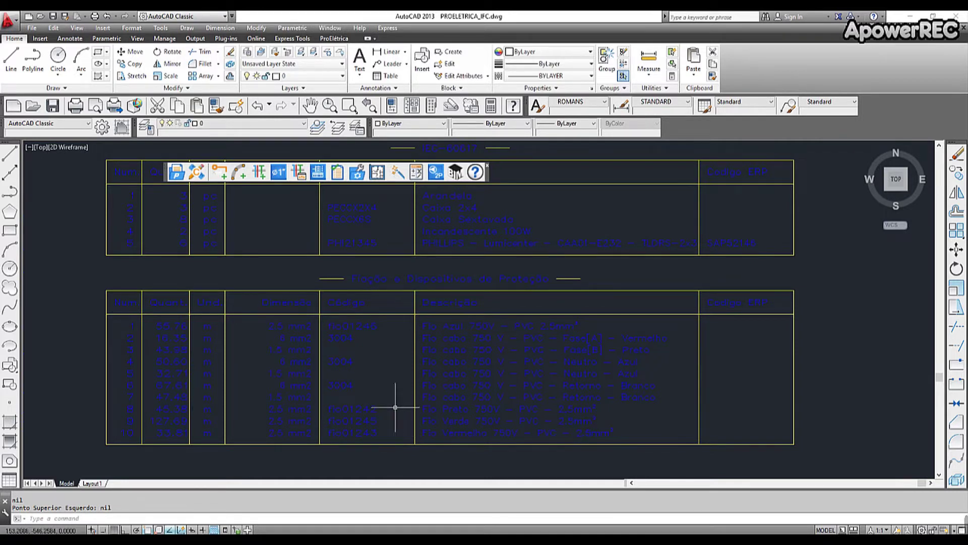
scroll(388, 324, up, 2)
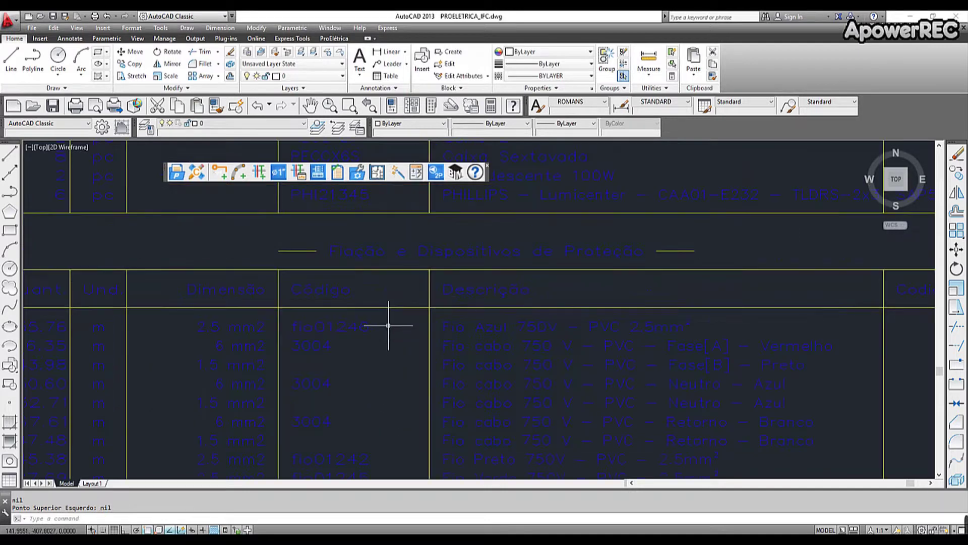
click(355, 327)
click(449, 321)
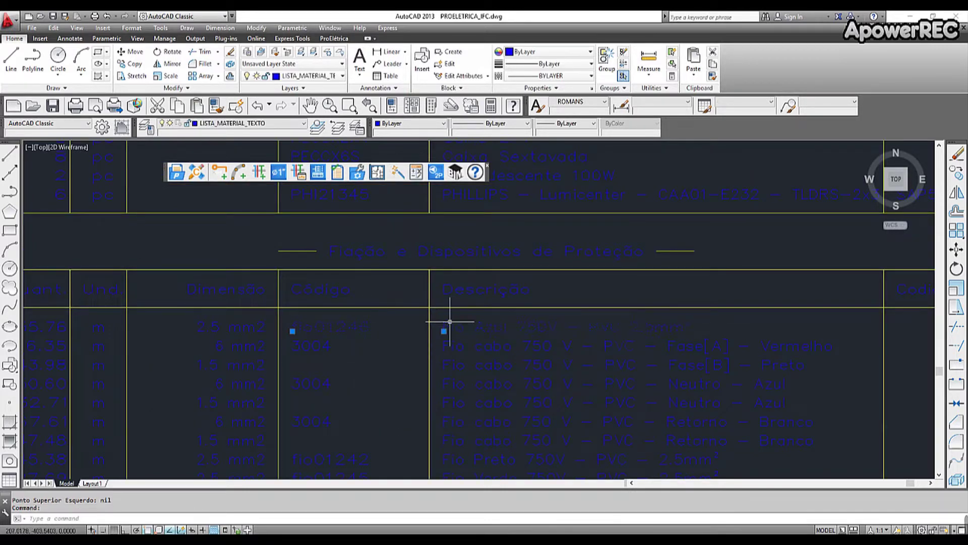
scroll(328, 458, down, 4)
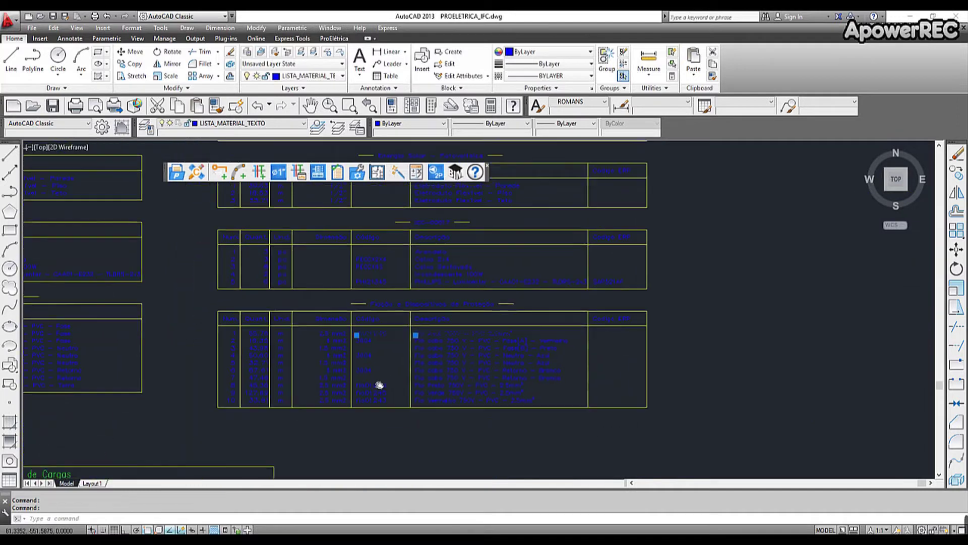
middle_drag(379, 384, 384, 379)
key(Escape)
key(Escape)
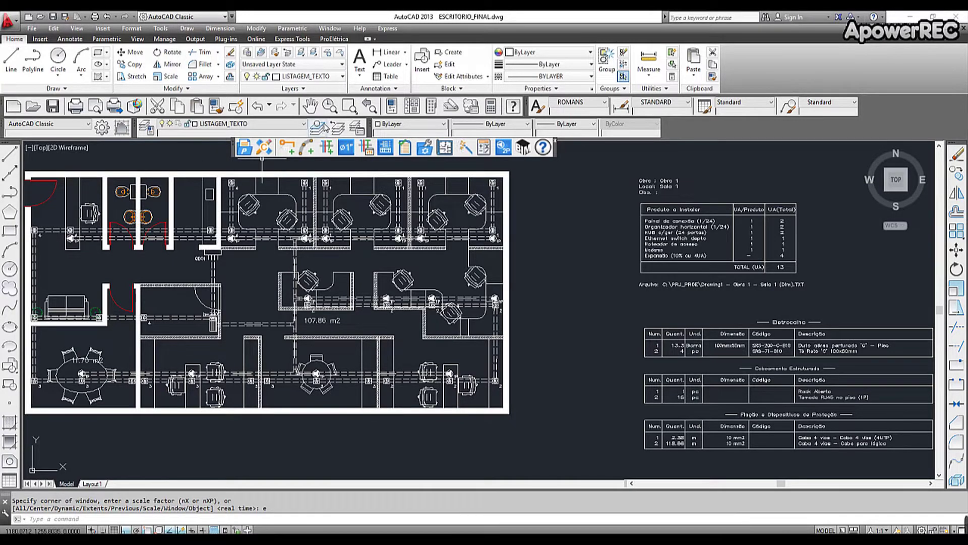
Step: In ESCRITORIO_FINAL.dwg, set the sizing preference "Considerar item 6.2.5.5.2 da NBR-5410/2004 (Agrupamento)" to NÃO
click(265, 147)
click(488, 328)
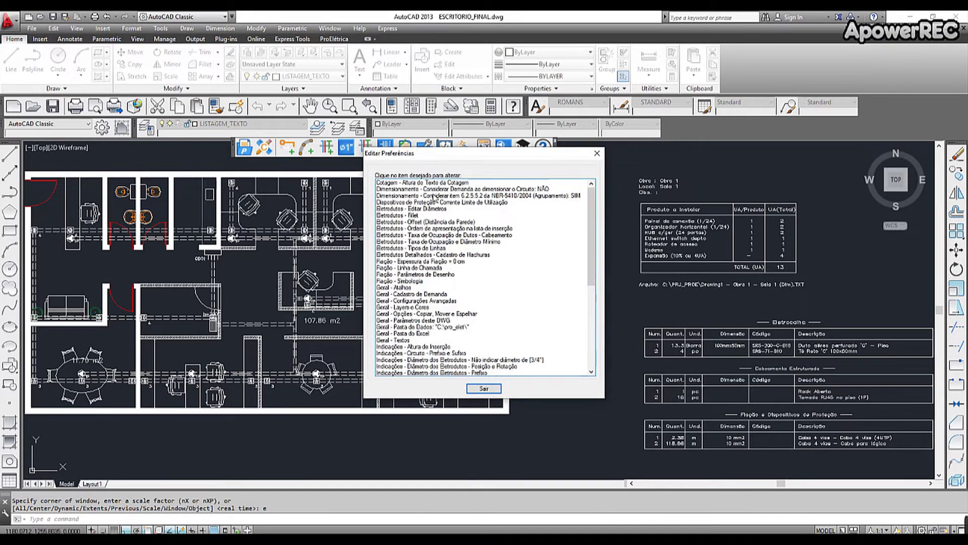
click(435, 196)
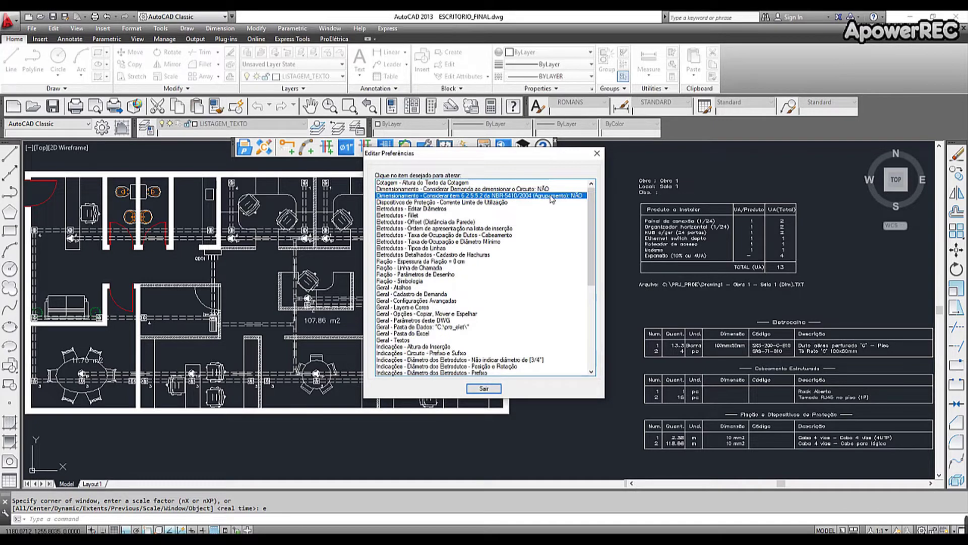
click(489, 389)
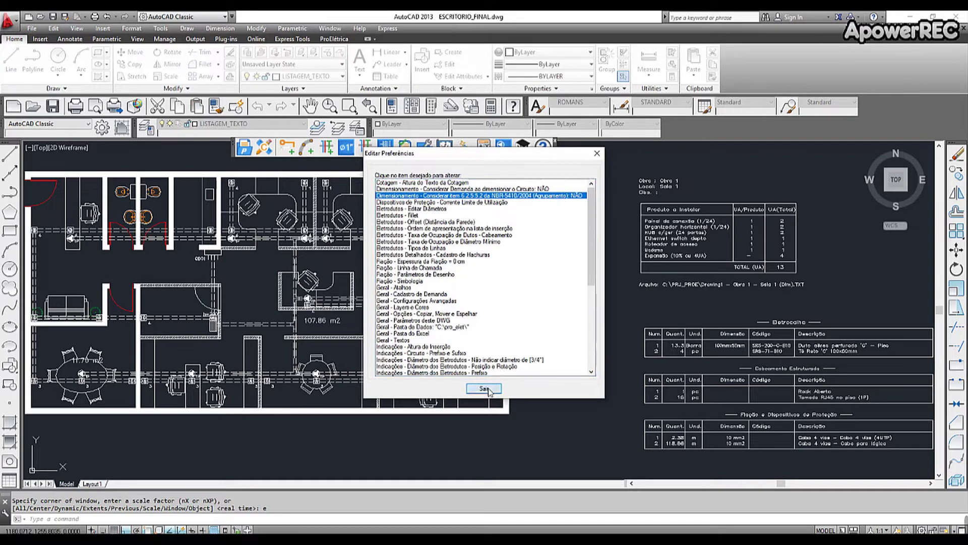
Step: Size the wiring of panel QD01 with its existing panel properties and the FCA option set to ignore the grouping factor (Ignorar Fator de Agrupamento)
click(483, 148)
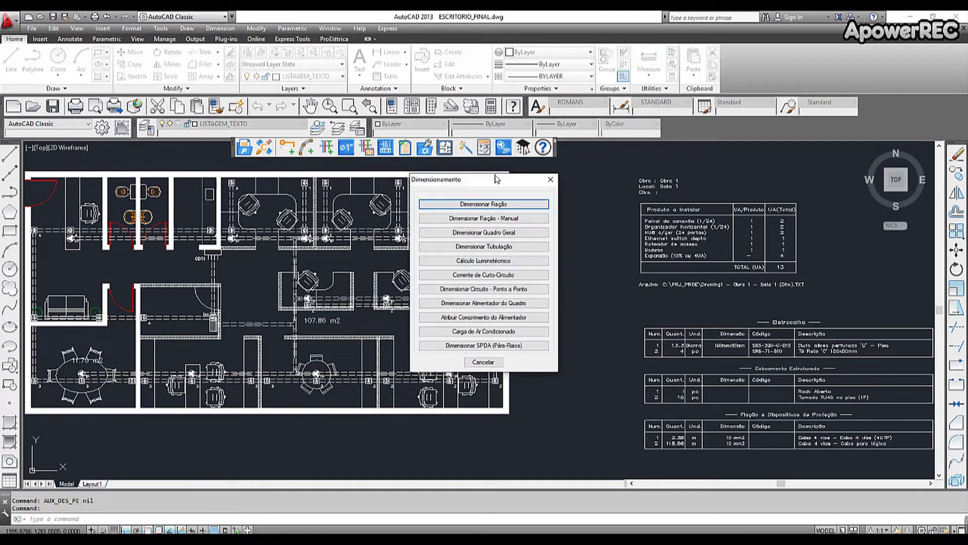
click(499, 204)
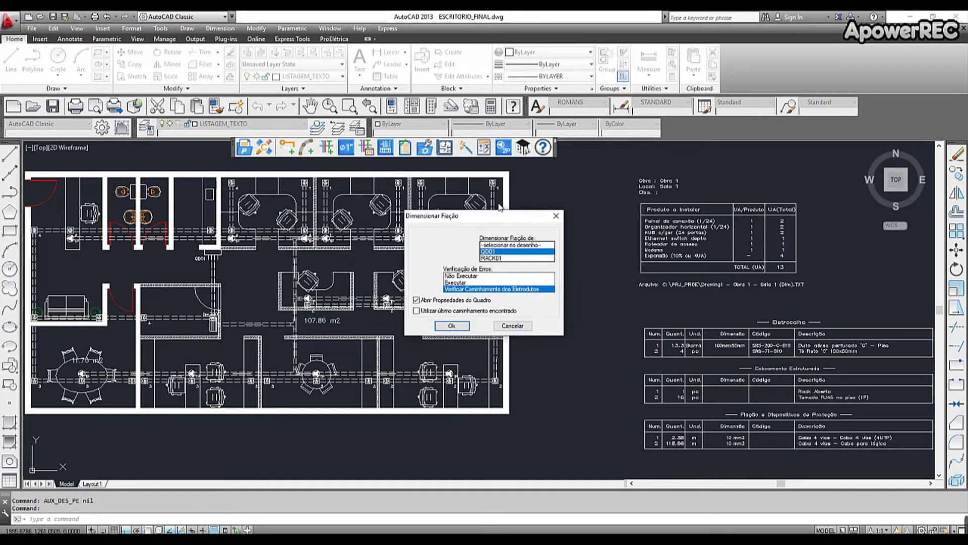
click(453, 326)
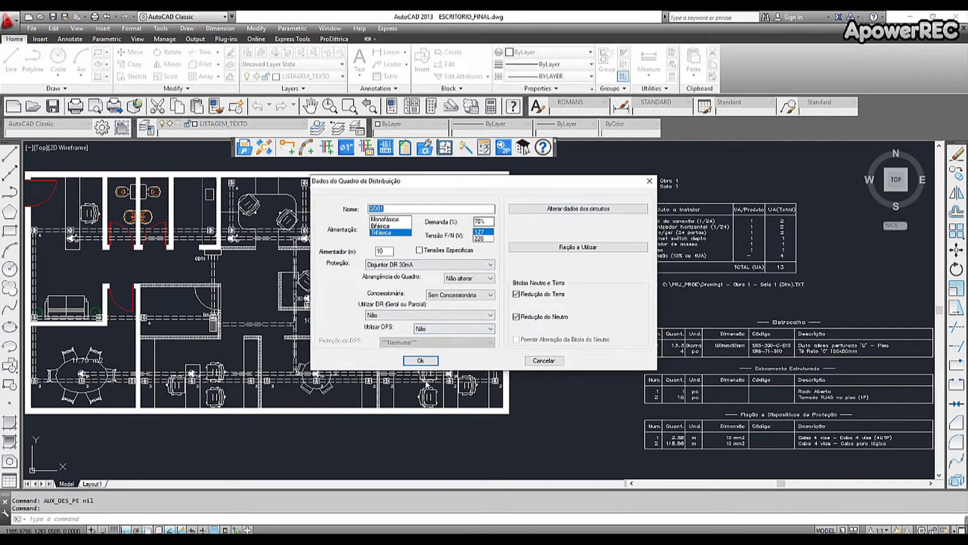
click(421, 360)
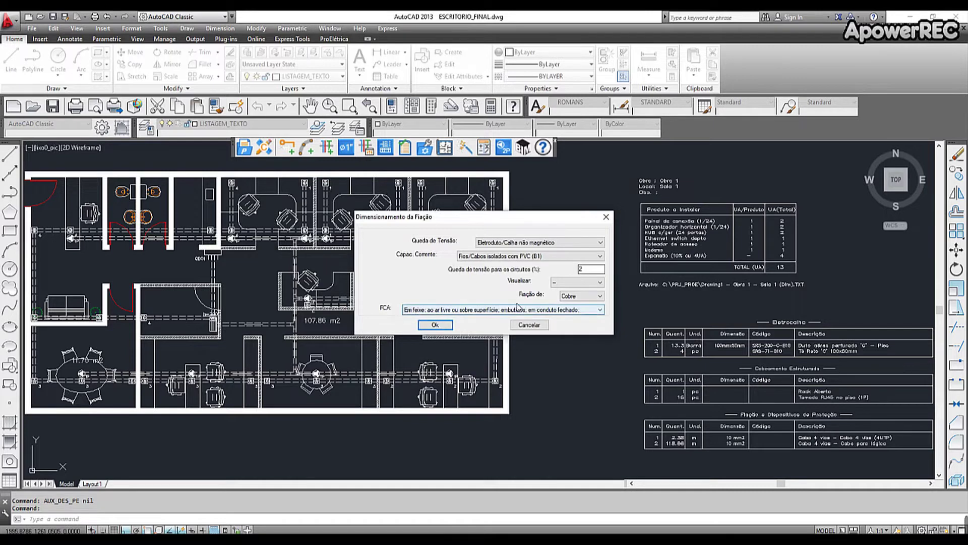
click(602, 312)
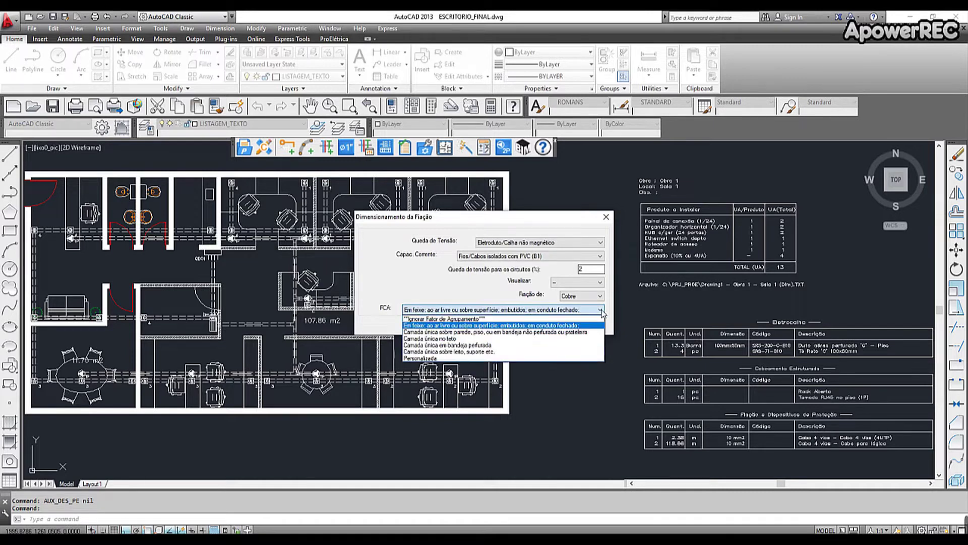
click(504, 319)
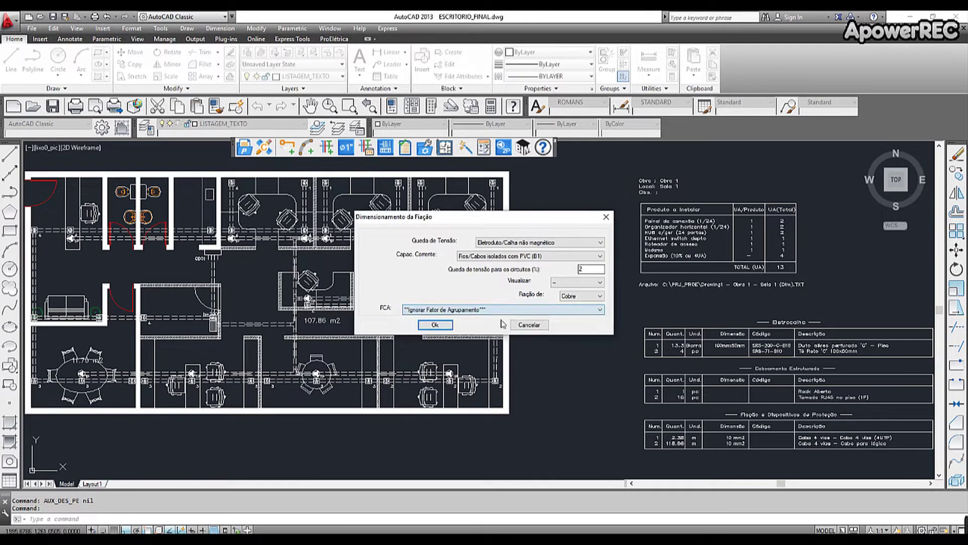
click(436, 325)
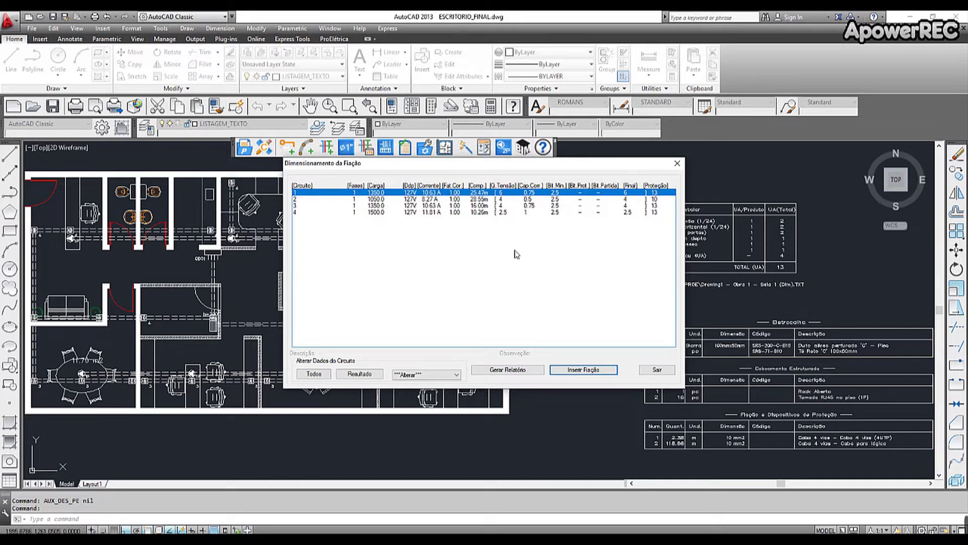
Step: Generate the detailed text report for QD01, save it as "ESCRITORIO_FINAL-QD01 Memorial Fiação" and check circuit 1's correction factor and corrected current
click(503, 371)
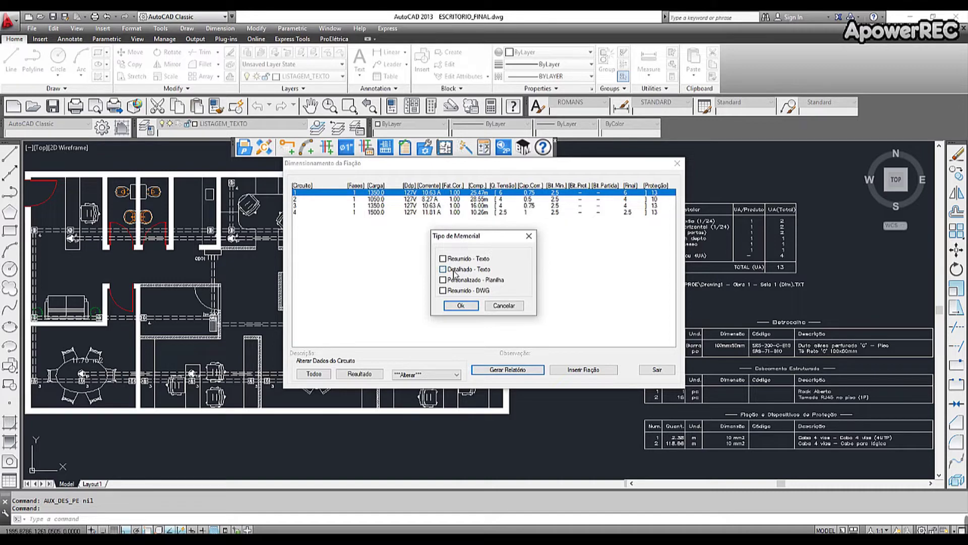
click(462, 306)
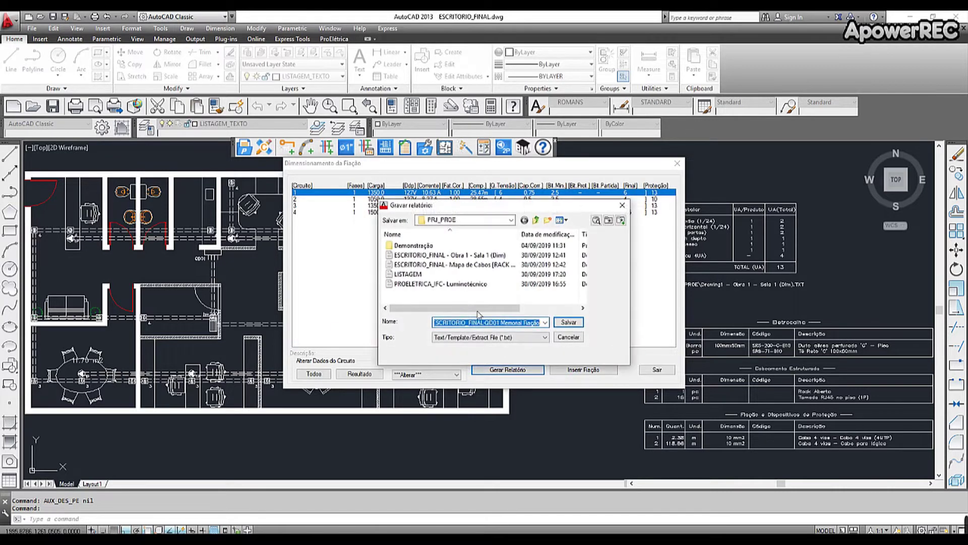
click(569, 323)
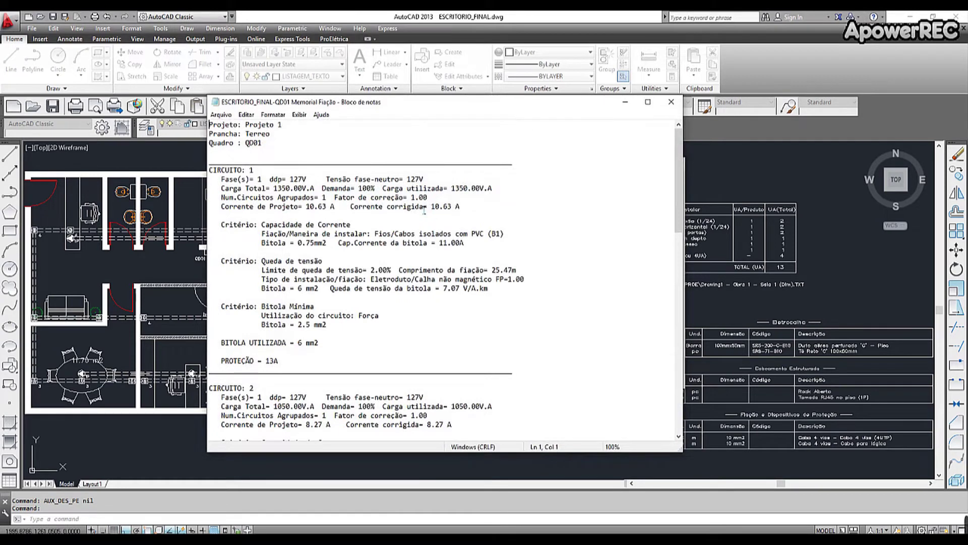
click(423, 207)
click(671, 104)
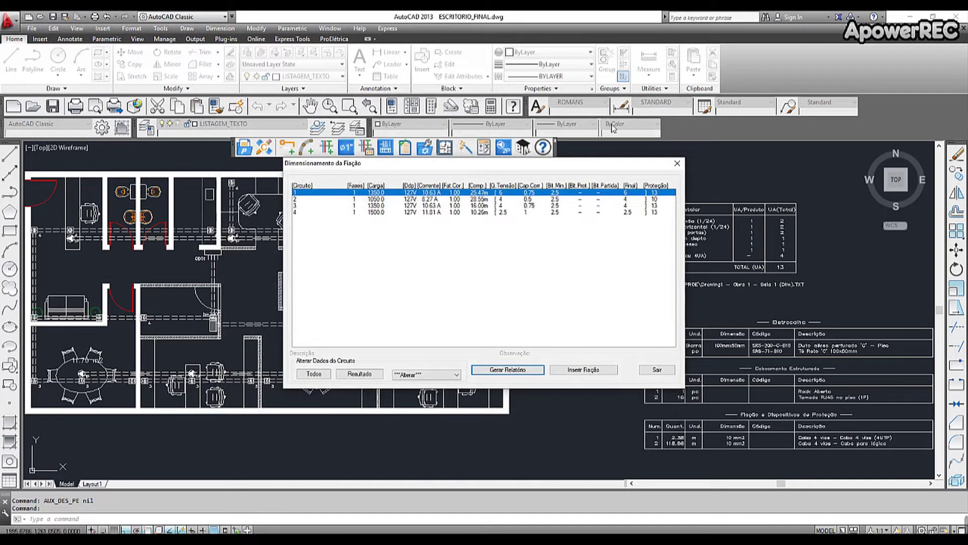
Step: Insert the sized wiring into the drawing, keeping the selected cable types and giving the earth wire the gauge of the conduit's largest phase
click(582, 369)
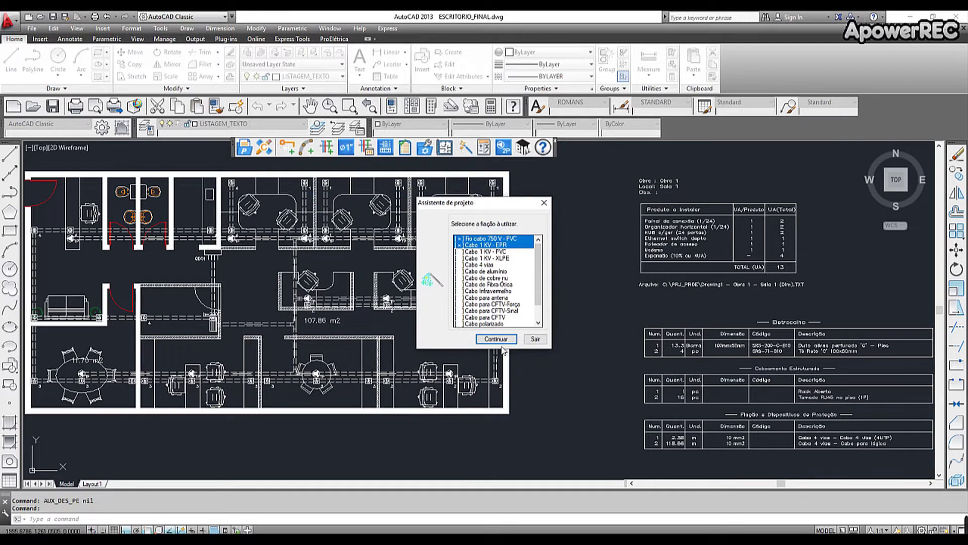
click(498, 340)
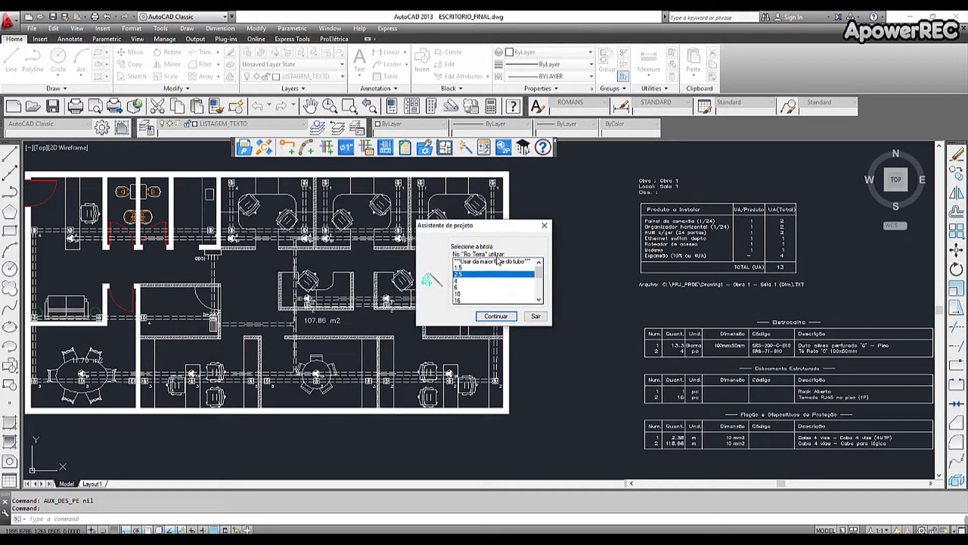
click(498, 263)
click(496, 316)
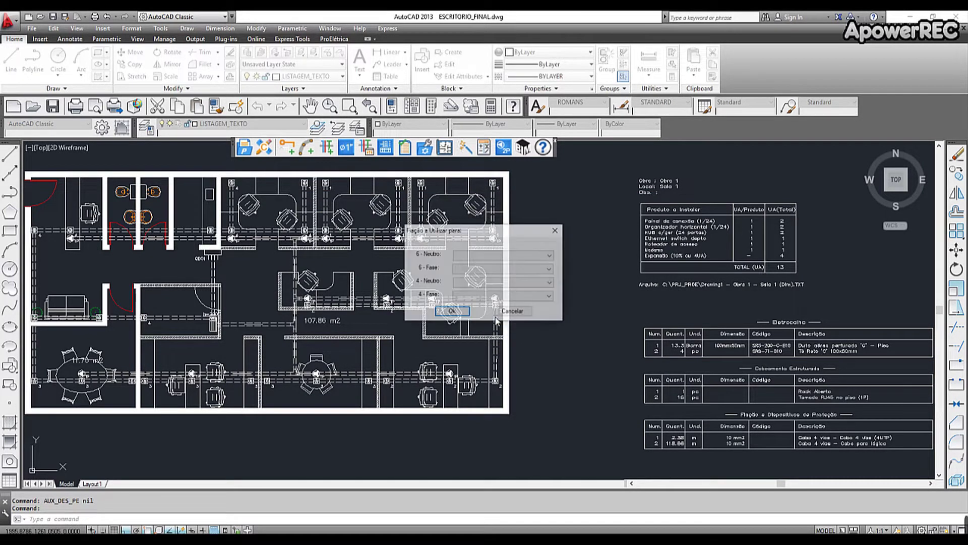
click(452, 313)
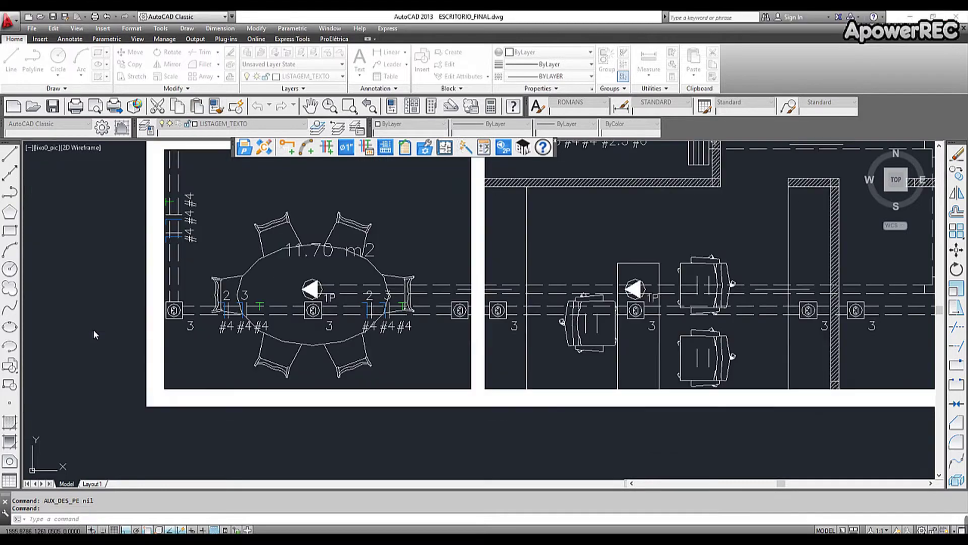
Step: Place the requested wiring callout lines in the free space below the floor plan's lower outer wall
click(479, 433)
click(515, 434)
middle_click(518, 467)
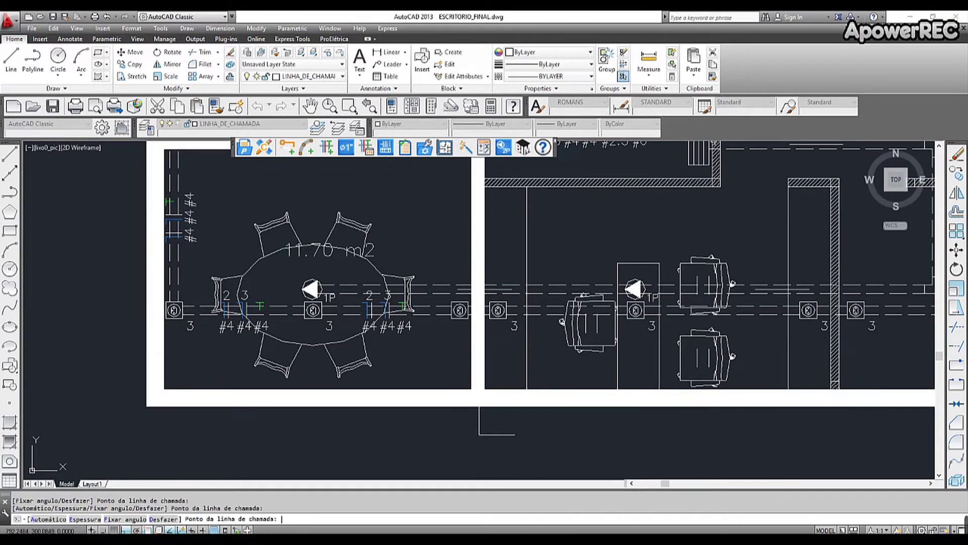
middle_click(518, 467)
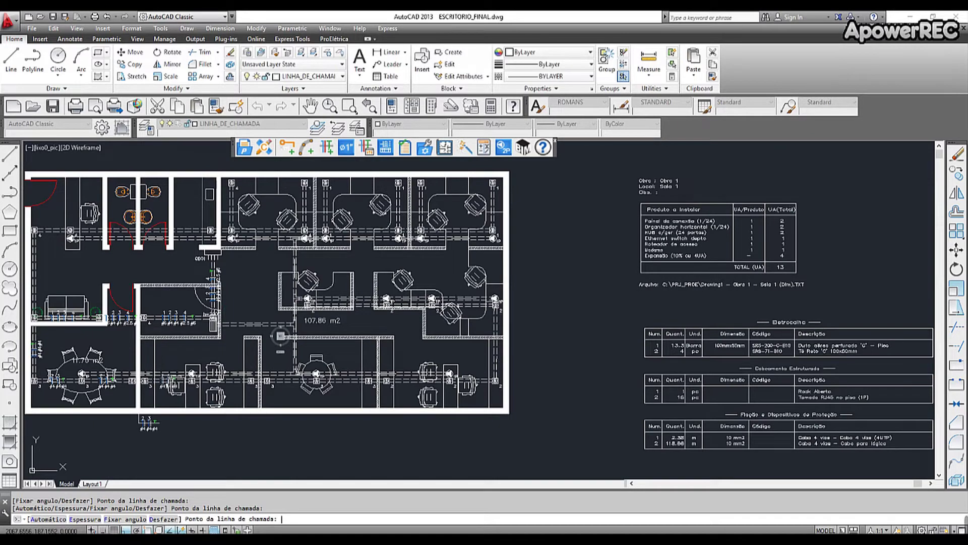
scroll(144, 421, up, 5)
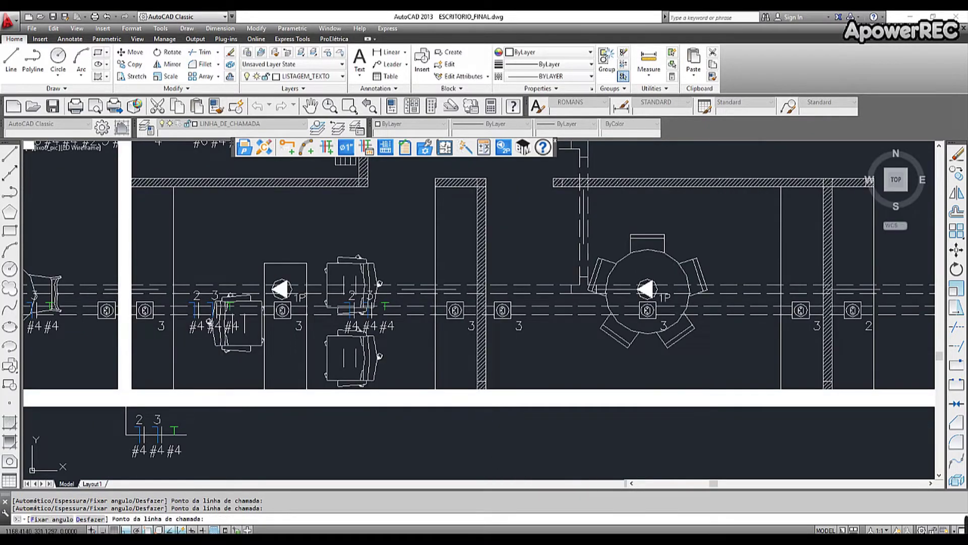
click(504, 440)
click(522, 441)
middle_click(522, 440)
middle_click(522, 440)
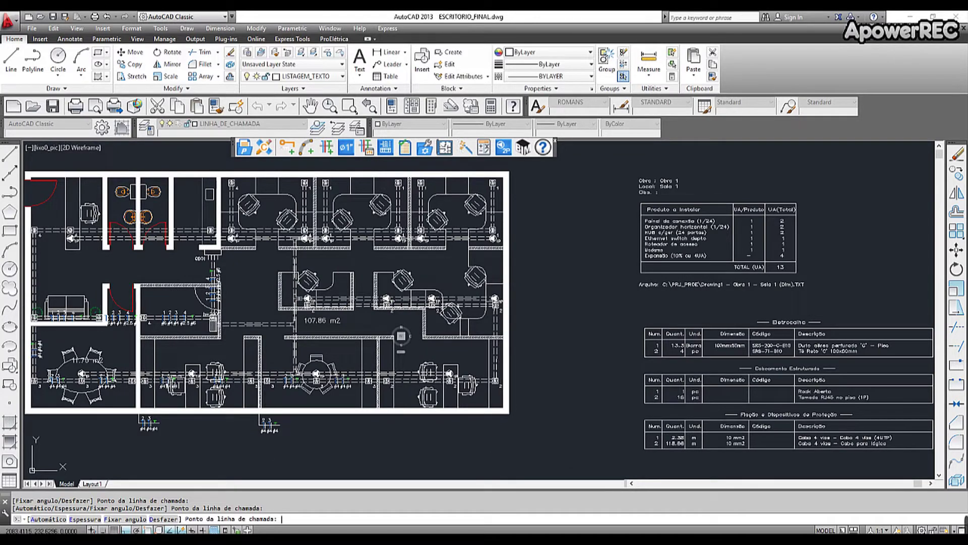
scroll(322, 415, up, 5)
click(479, 395)
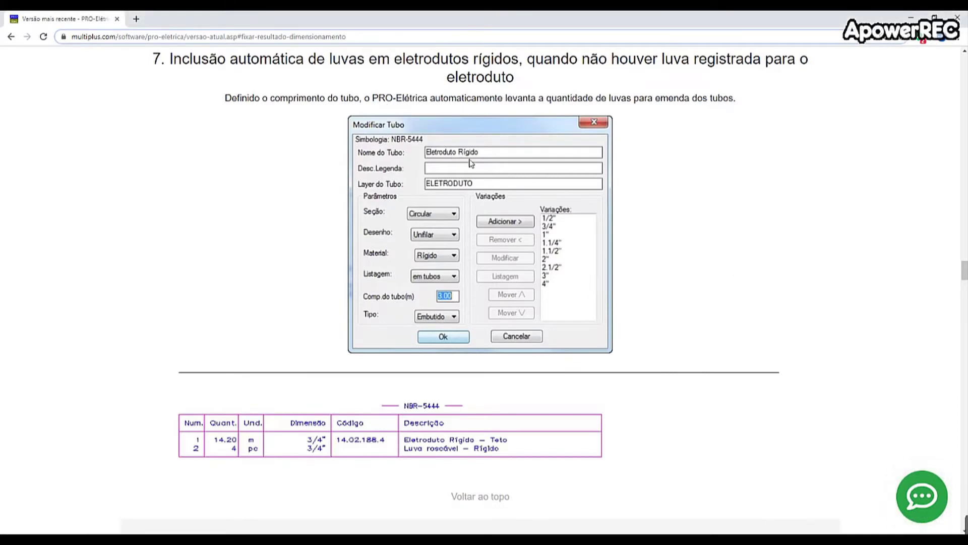
Step: Switch from the browser to ESCRITORIO_FINAL.dwg and check the properties of the horizontal conduit near the reception sofa without changing them
mouse_move(359, 537)
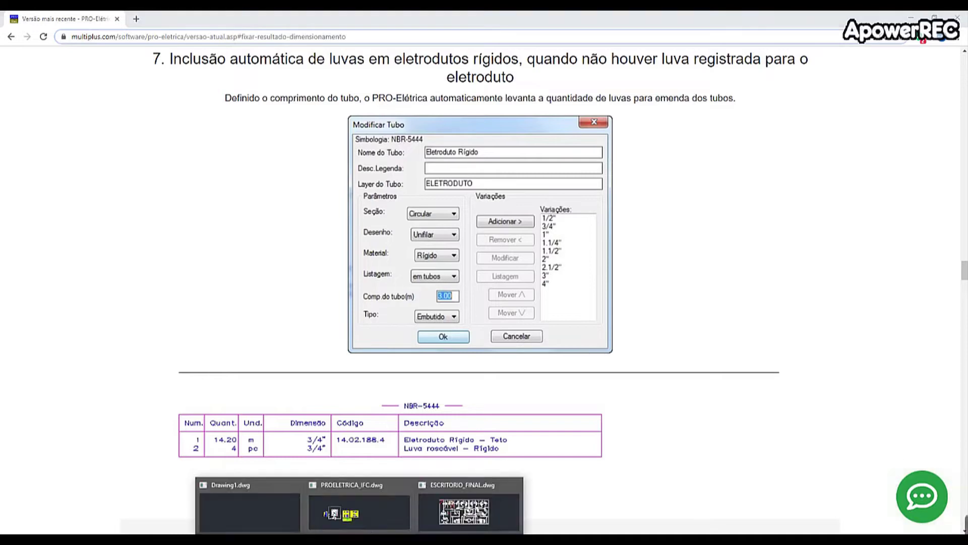
click(463, 510)
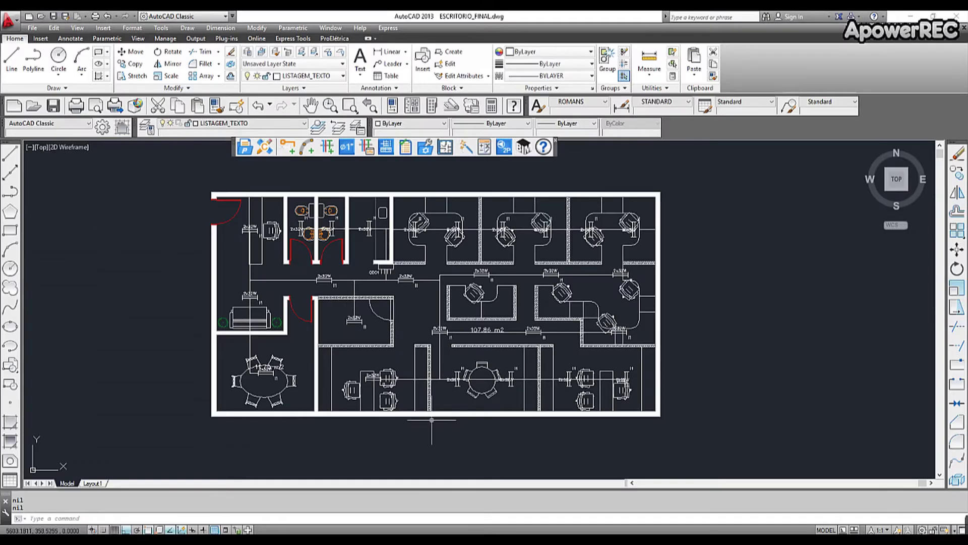
double_click(296, 280)
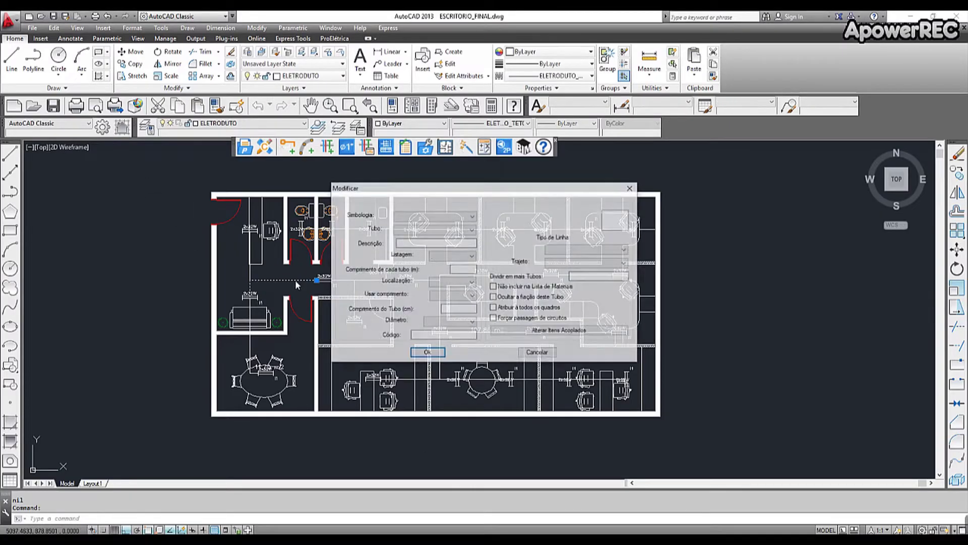
click(536, 353)
Step: Open the "Eletroduto Rígido" tube of the 1-NBR-5444 symbology for modification in the advanced settings
click(265, 147)
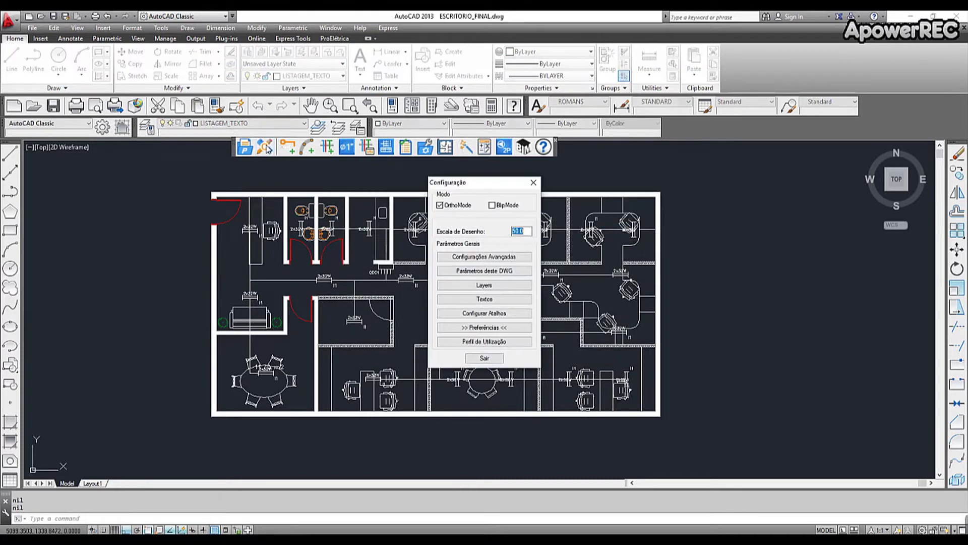
click(496, 256)
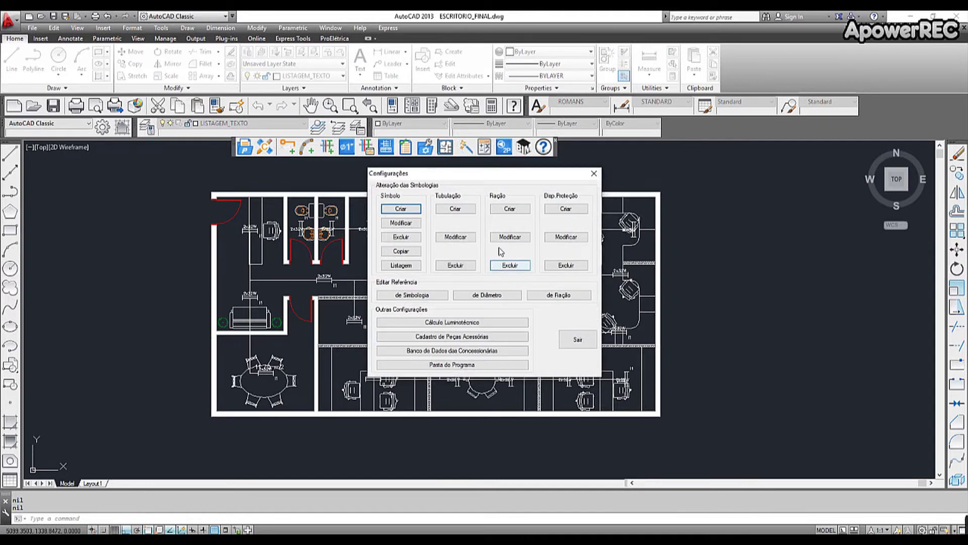
click(456, 237)
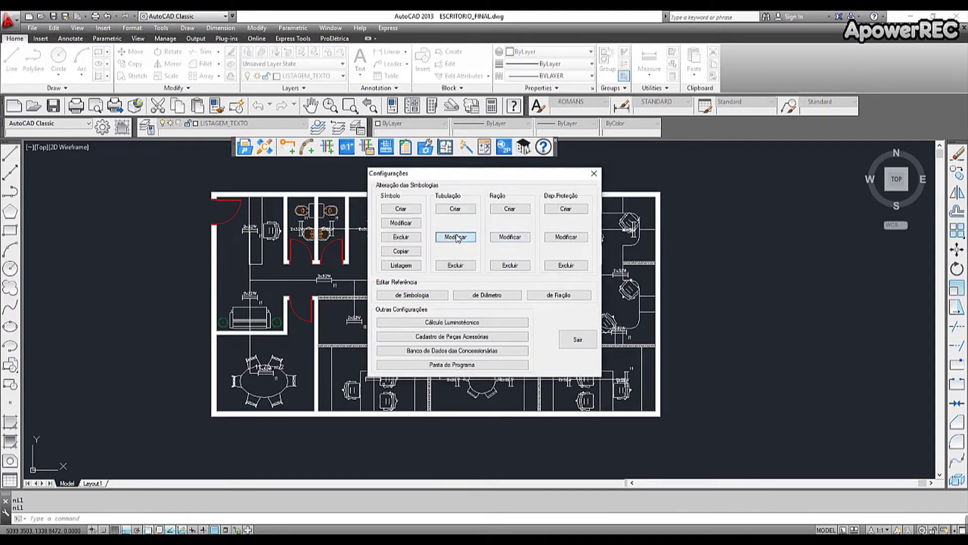
click(458, 219)
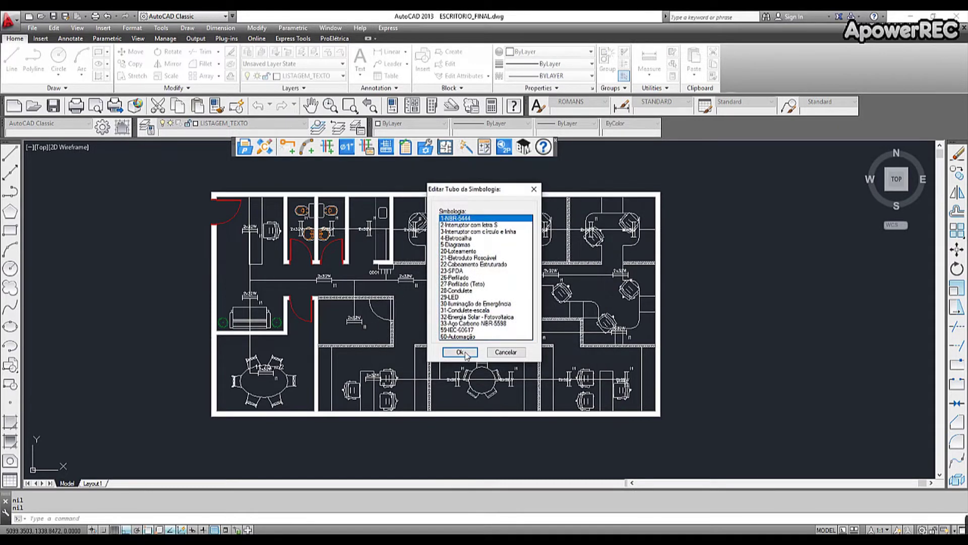
click(460, 352)
click(483, 280)
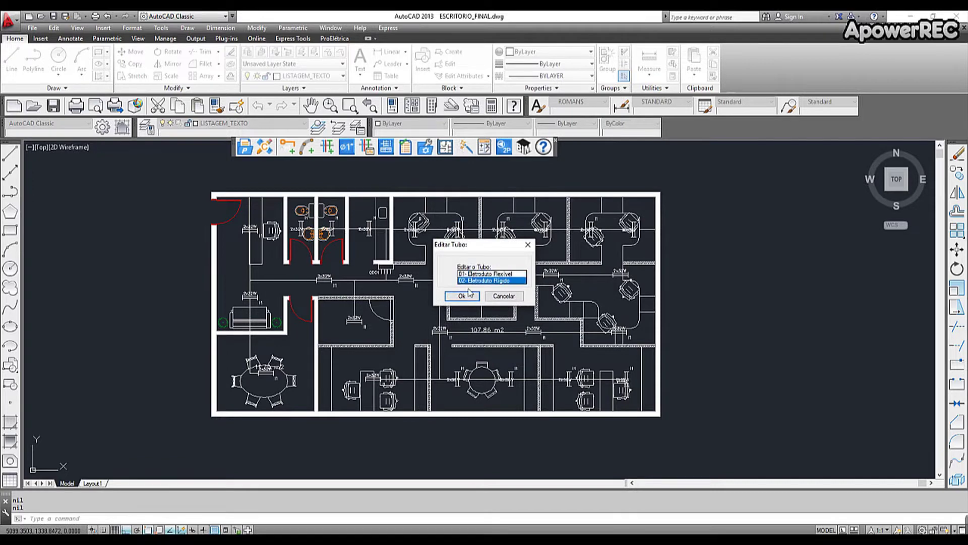
click(462, 297)
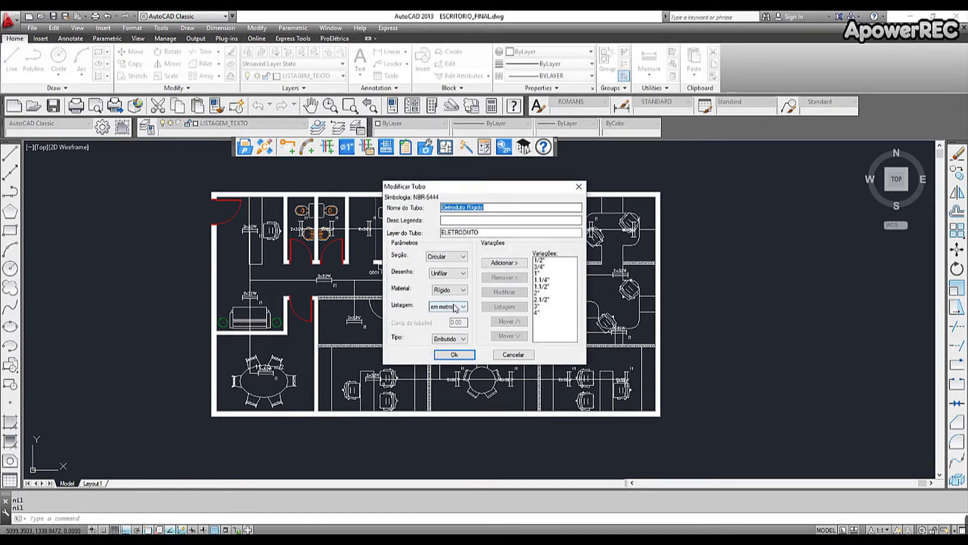
Step: Try the listing mode "em tubos" with a tube length of 3 m for the rigid conduit
click(457, 306)
click(455, 316)
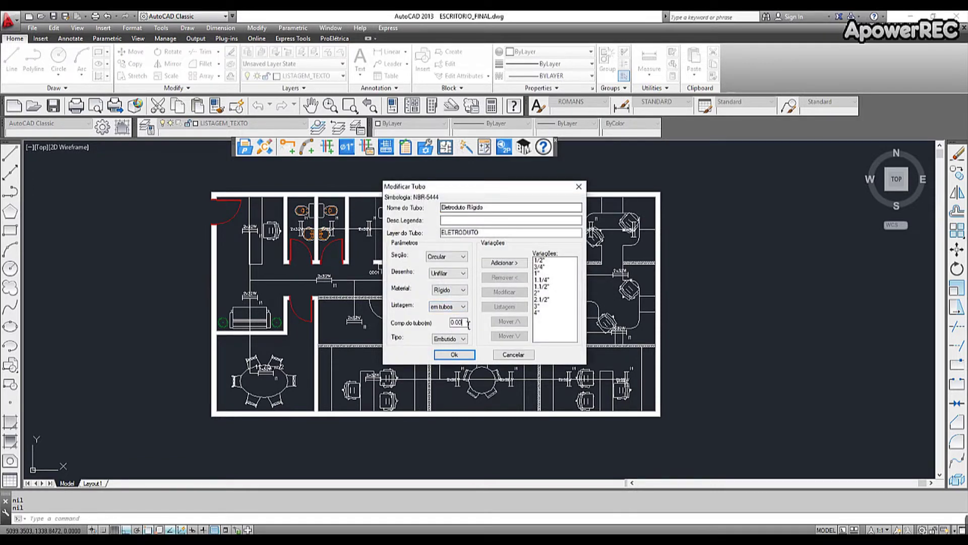
double_click(468, 323)
text(3)
Step: Set the rigid conduit's listing mode to "em metros" and accept the tube settings
click(462, 306)
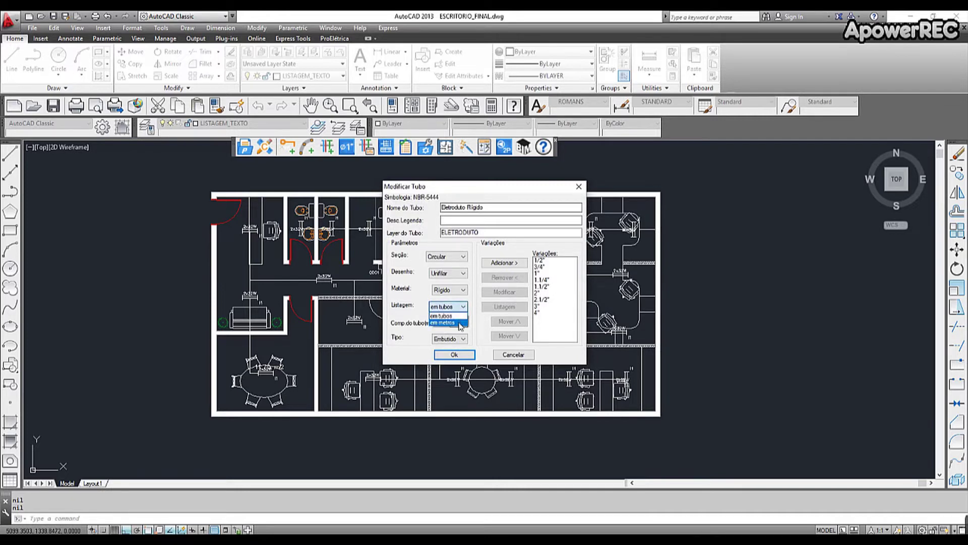
click(466, 327)
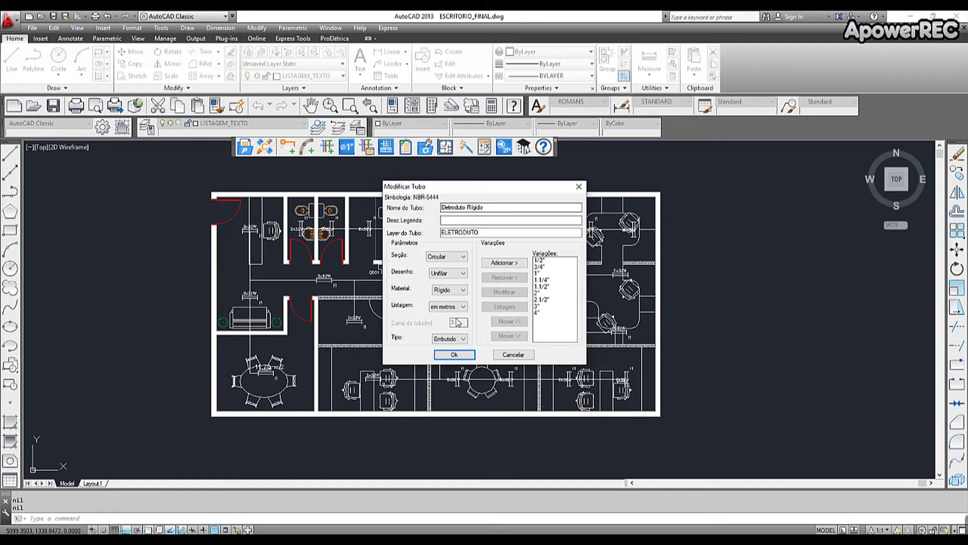
click(455, 357)
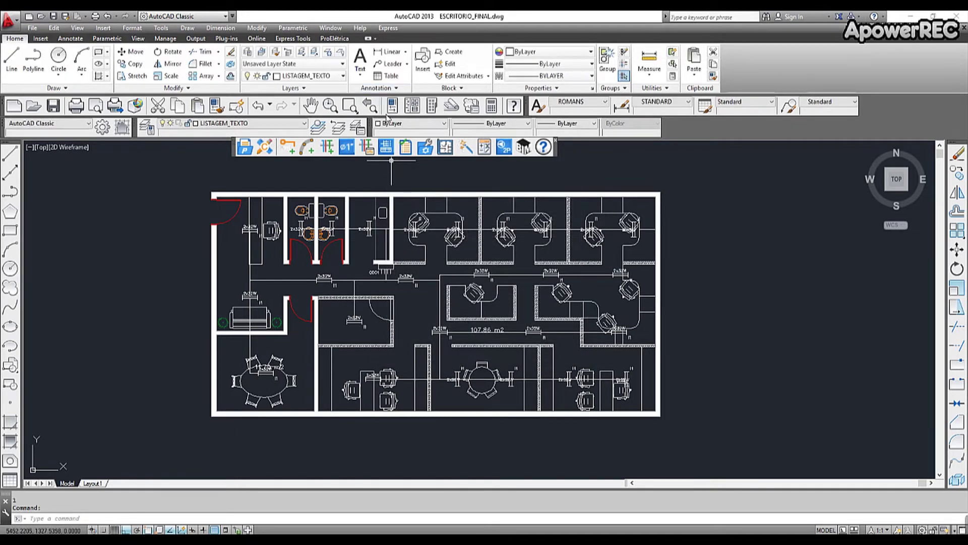
Step: Start a materials list for only part of the drawing, generated in the drawing, and select the entire floor plan
click(406, 147)
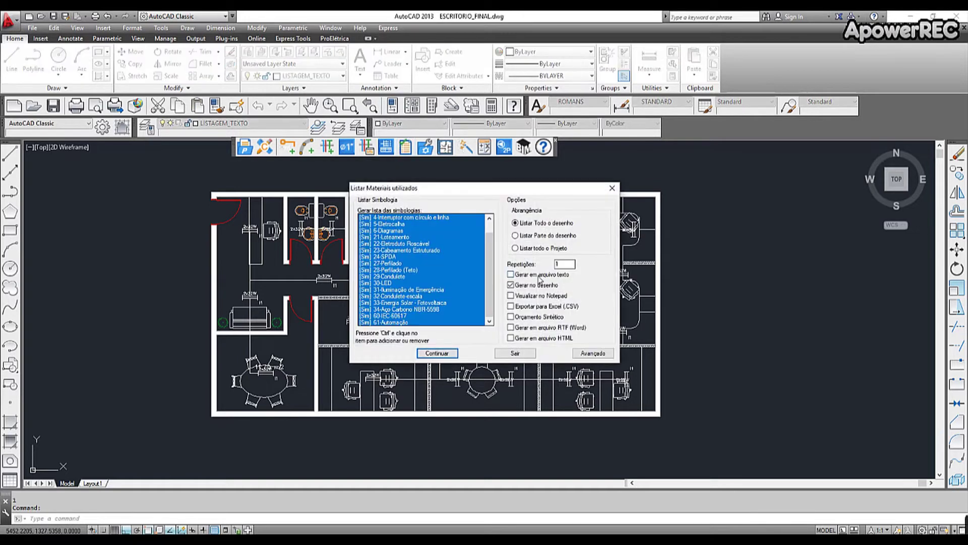
click(523, 239)
click(437, 353)
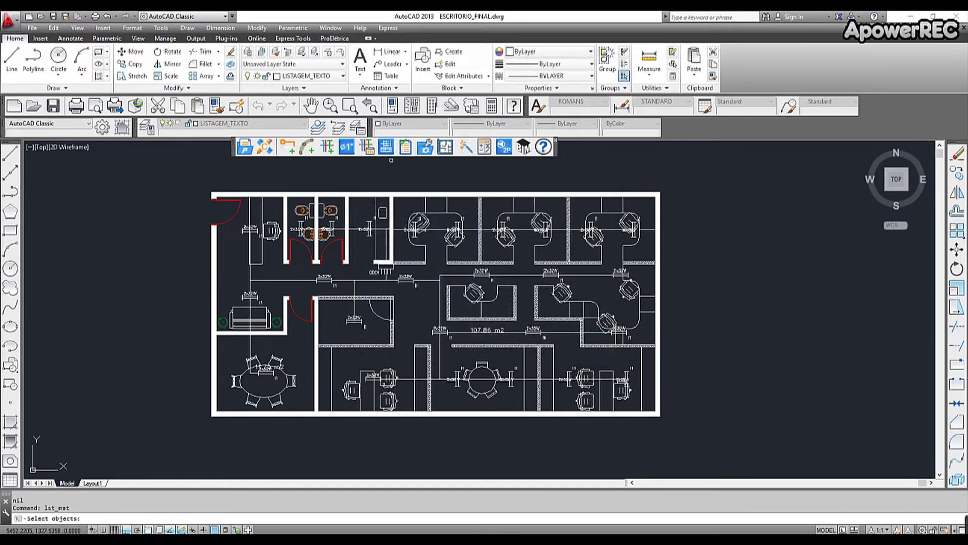
click(691, 173)
click(153, 457)
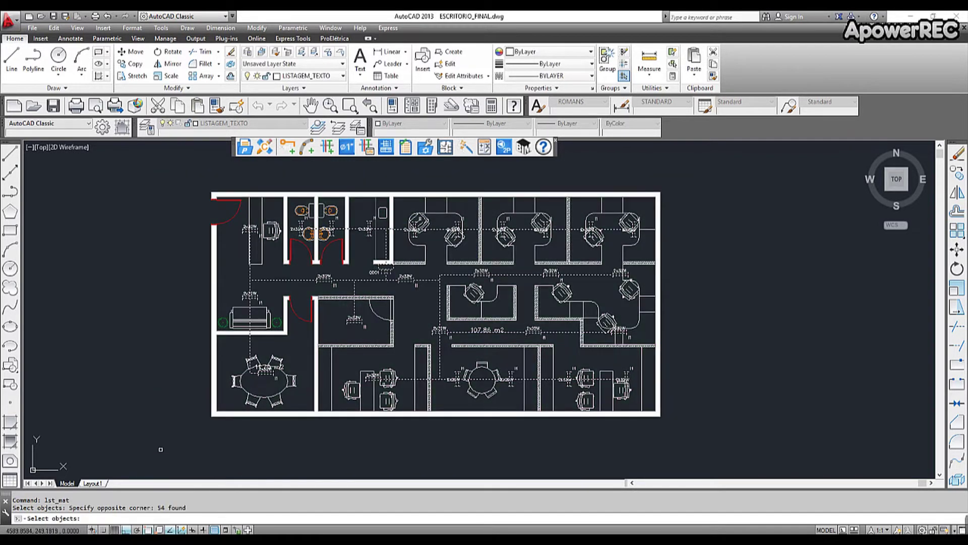
key(Return)
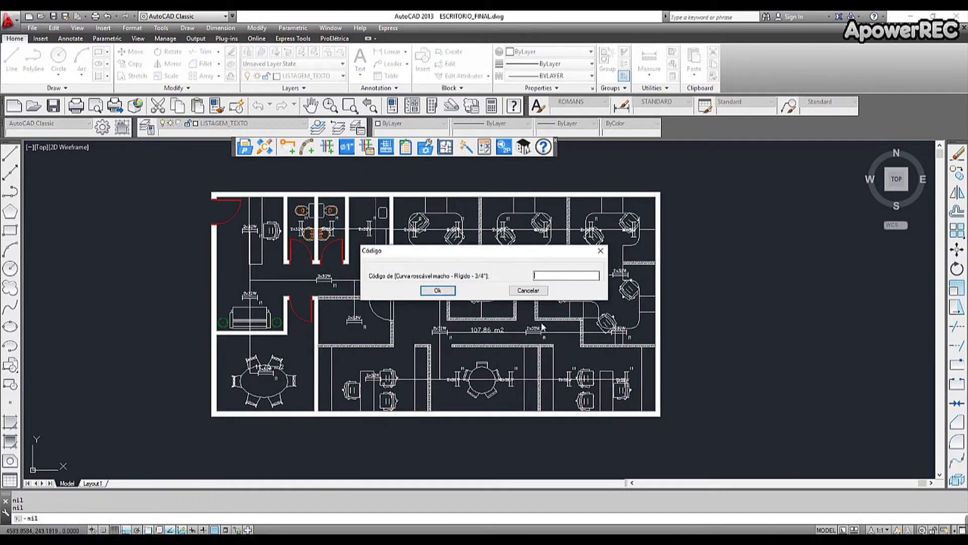
Step: Leave the material codes blank for the 3/4" rigid threaded curve and coupling, and decline replacing the current listing
click(437, 290)
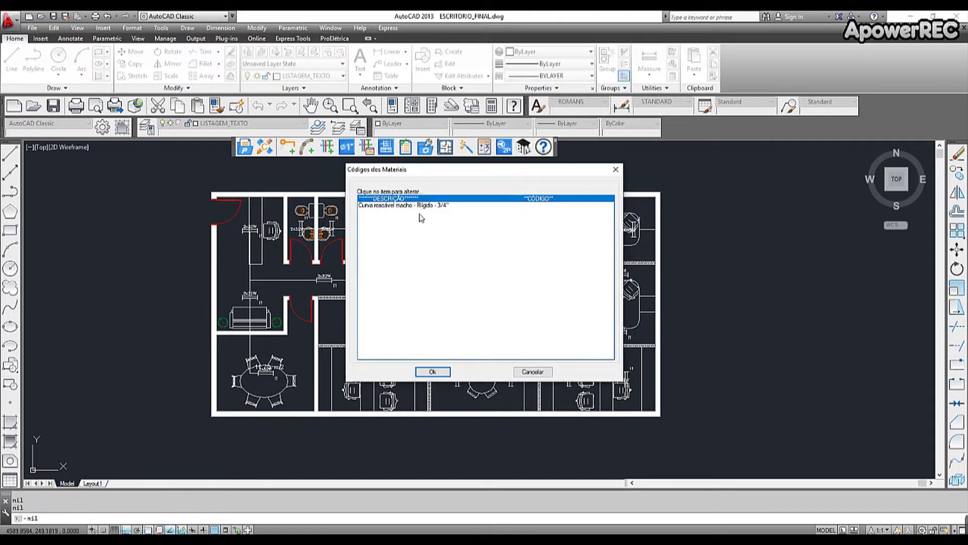
click(433, 372)
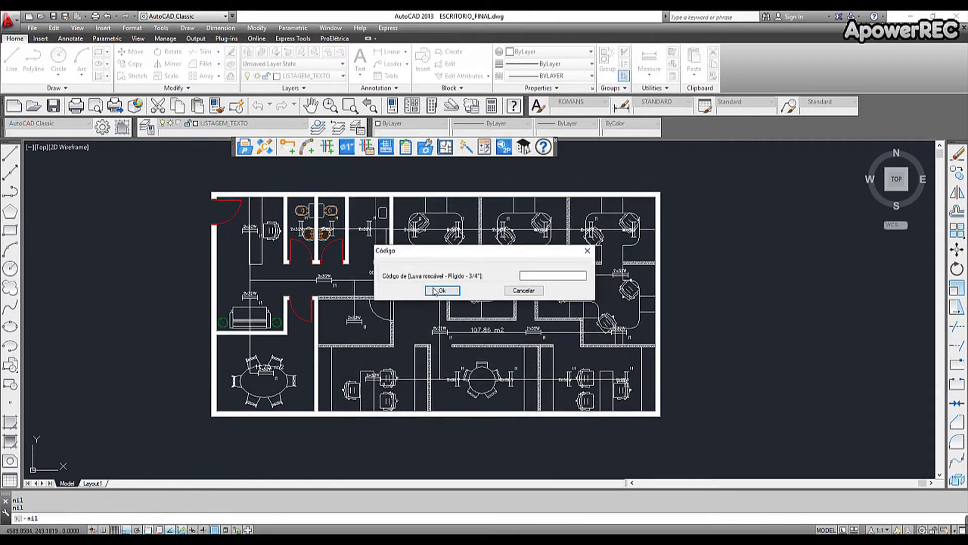
click(444, 291)
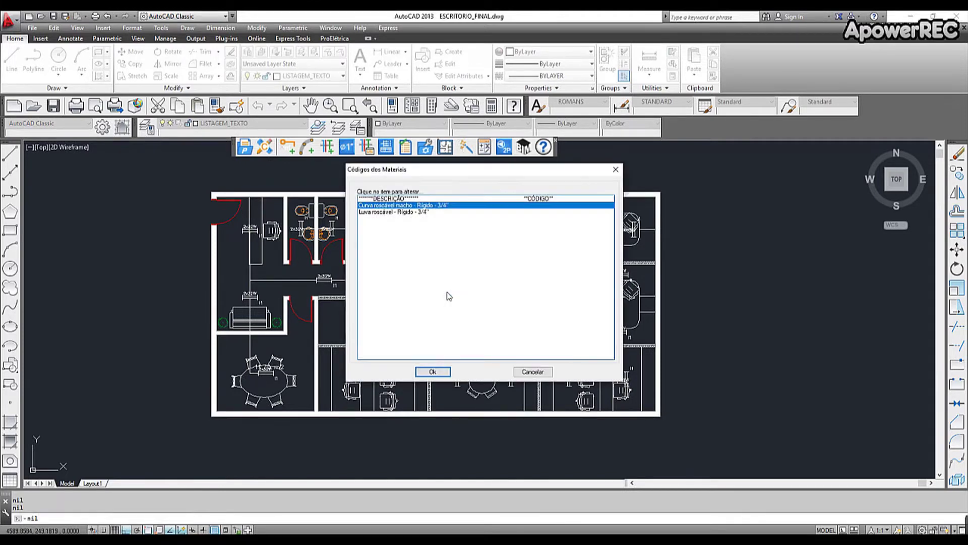
click(432, 372)
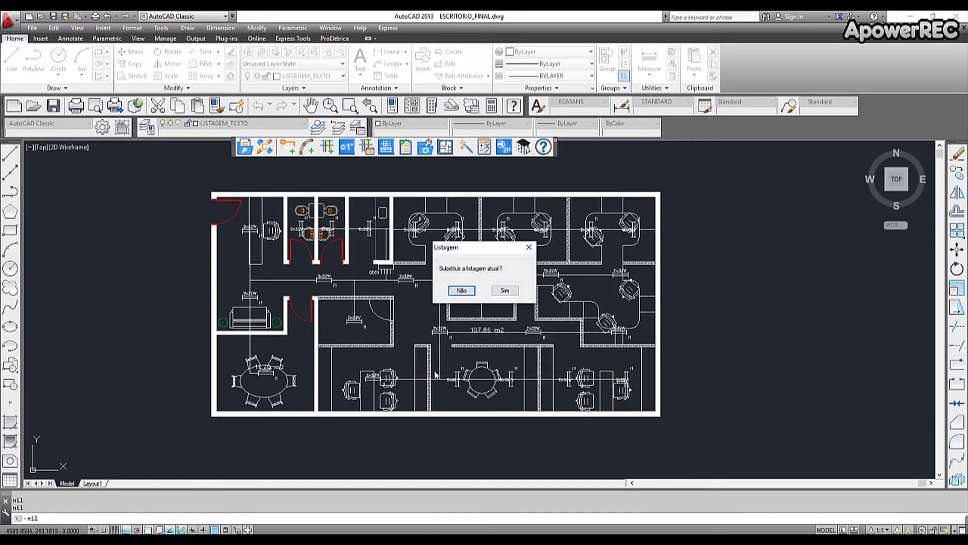
click(462, 290)
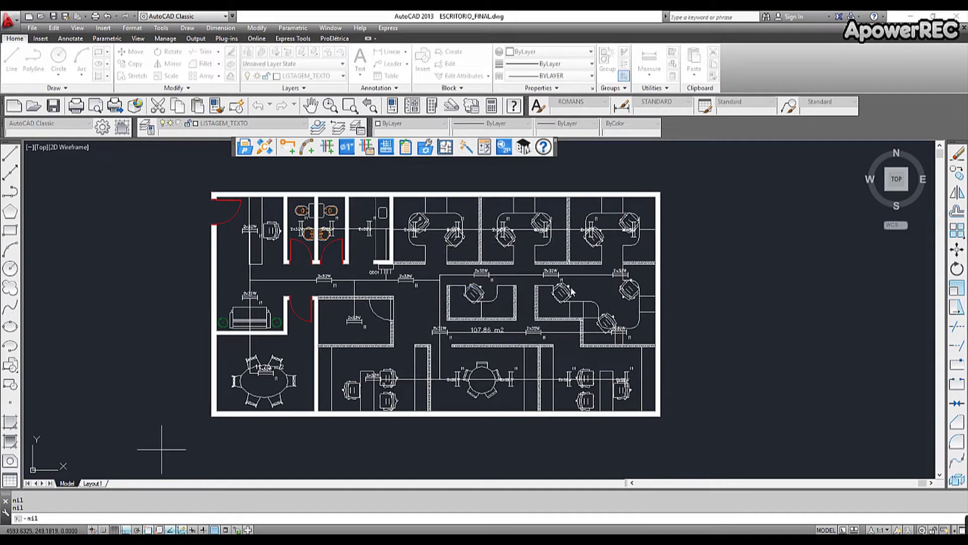
Step: Place the materials list to the right of the floor plan and examine its NBR-5444 and IEC-60617 tables
click(694, 203)
mouse_move(750, 320)
middle_down()
mouse_move(438, 339)
mouse_move(406, 325)
mouse_move(426, 346)
mouse_move(317, 368)
mouse_move(353, 310)
mouse_move(424, 391)
mouse_move(417, 378)
middle_up()
scroll(418, 320, up, 5)
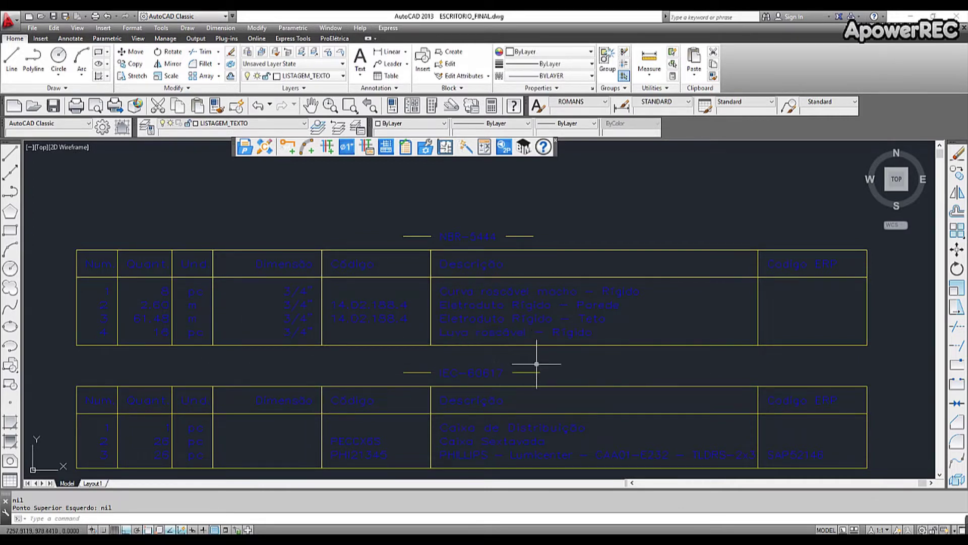
middle_drag(540, 389, 549, 352)
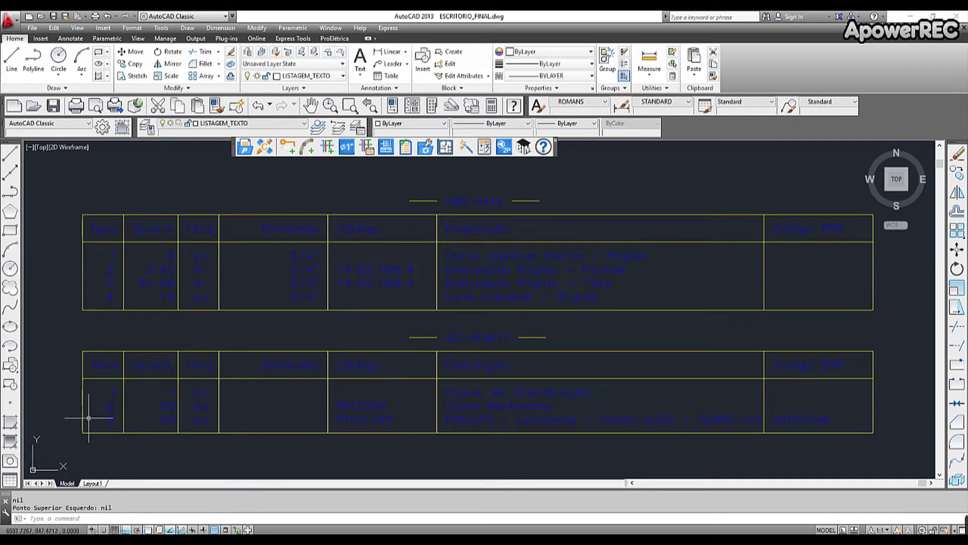
Step: Switch from the browser to the PROELETRICA_IFC.dwg drawing
mouse_move(957, 529)
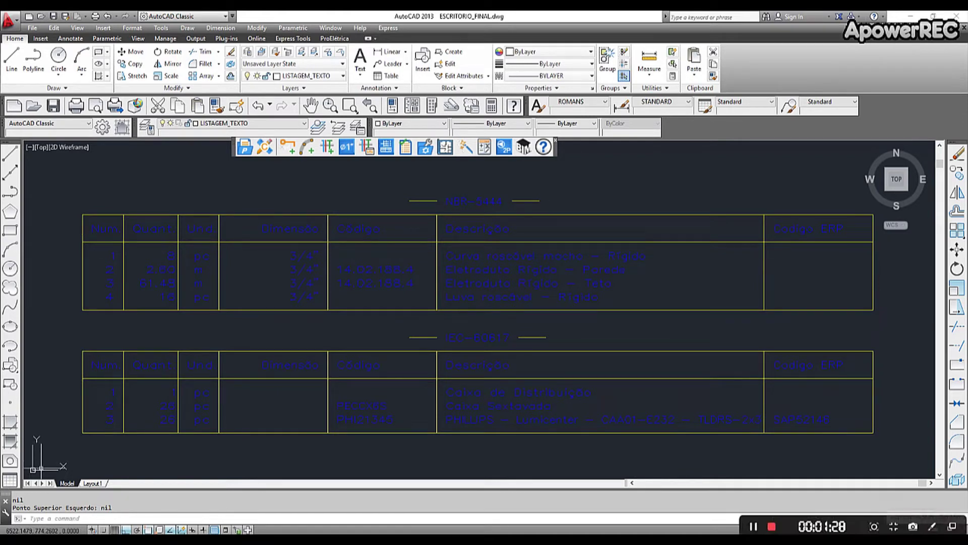
click(772, 526)
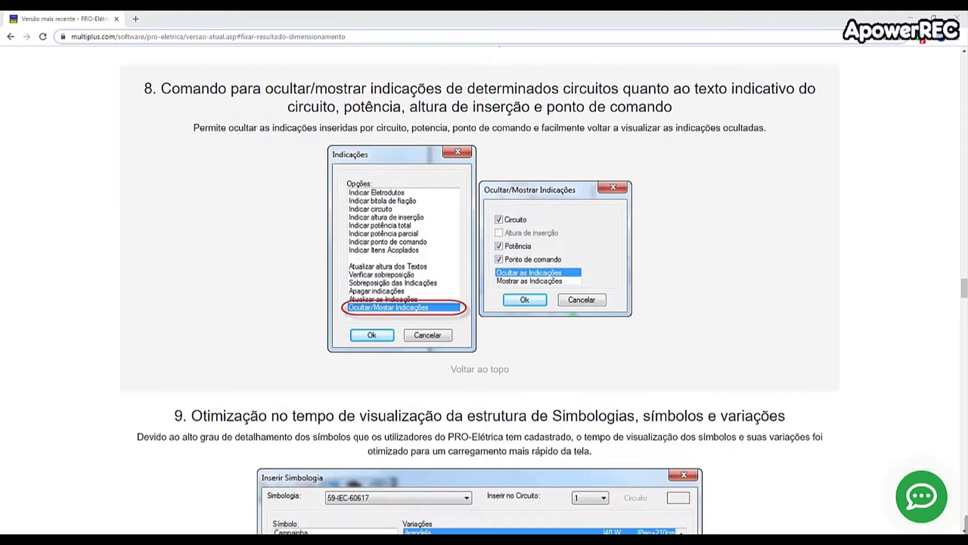
mouse_move(358, 540)
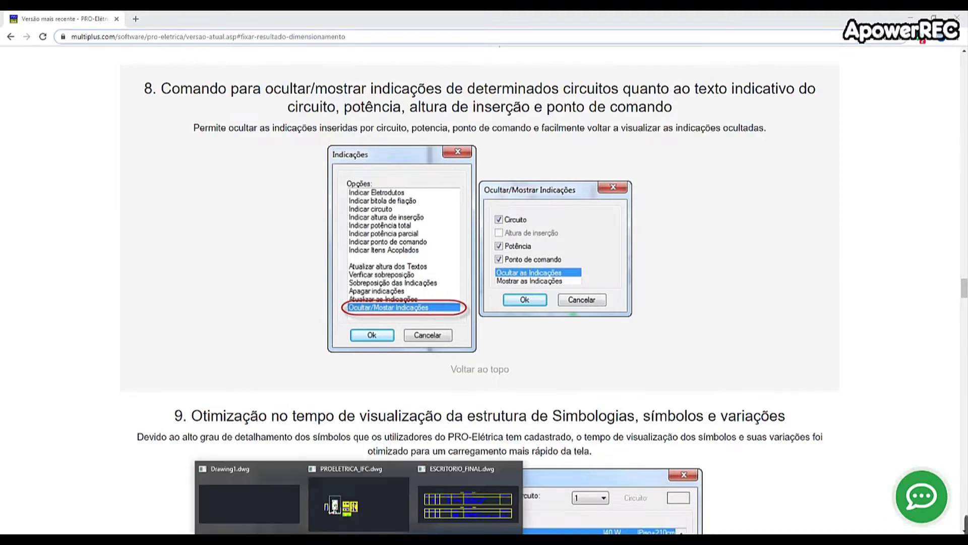
click(357, 511)
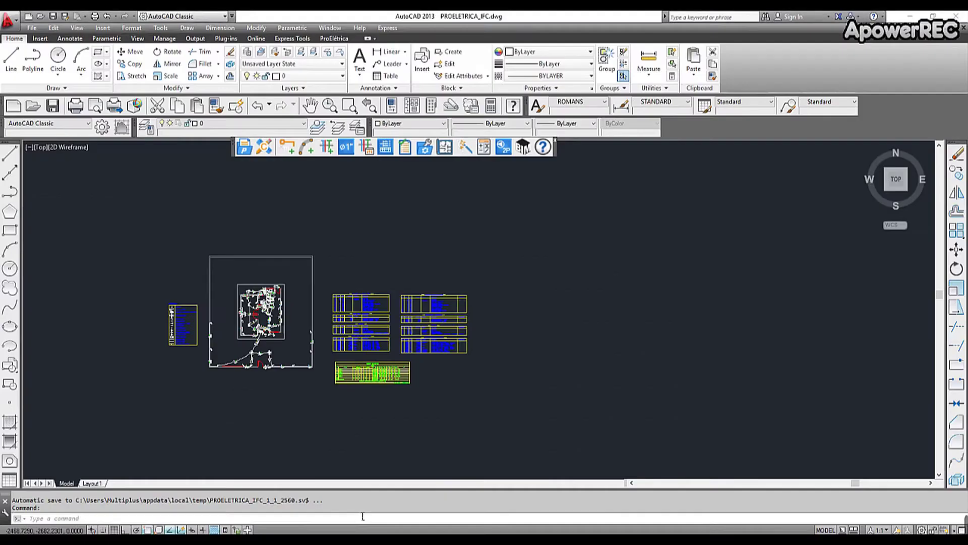
Step: Hide the circuit, power and command-point indications of circuit 1 with Ocultar/Mostrar Indicações
click(346, 148)
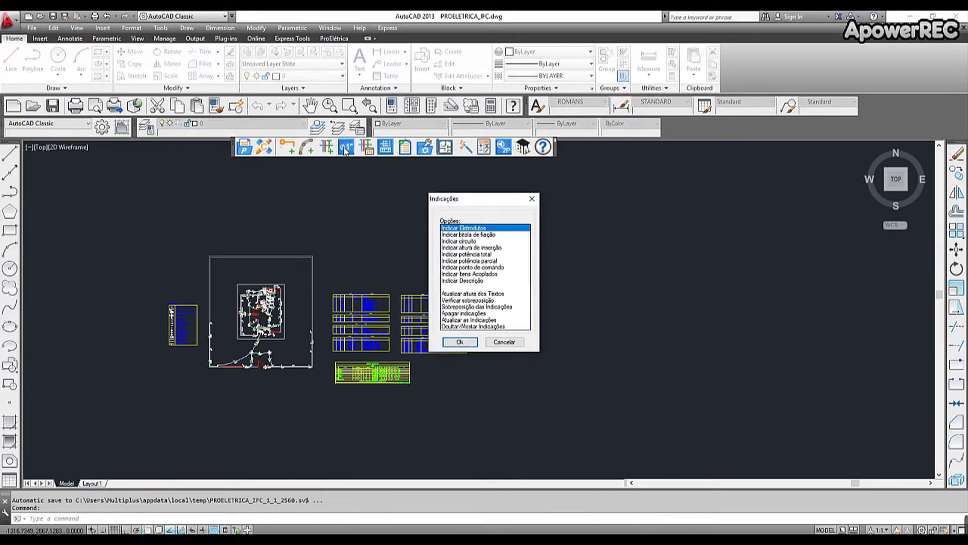
click(467, 327)
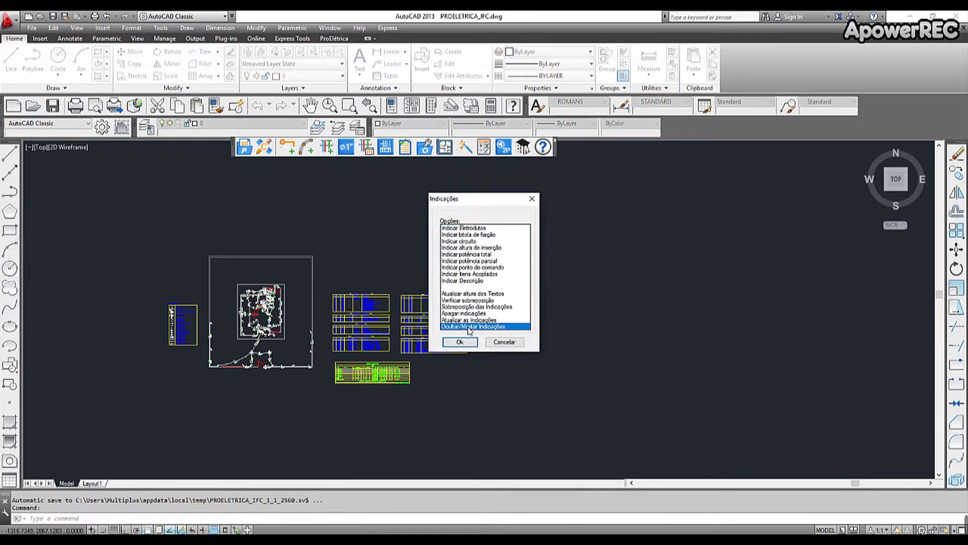
click(458, 342)
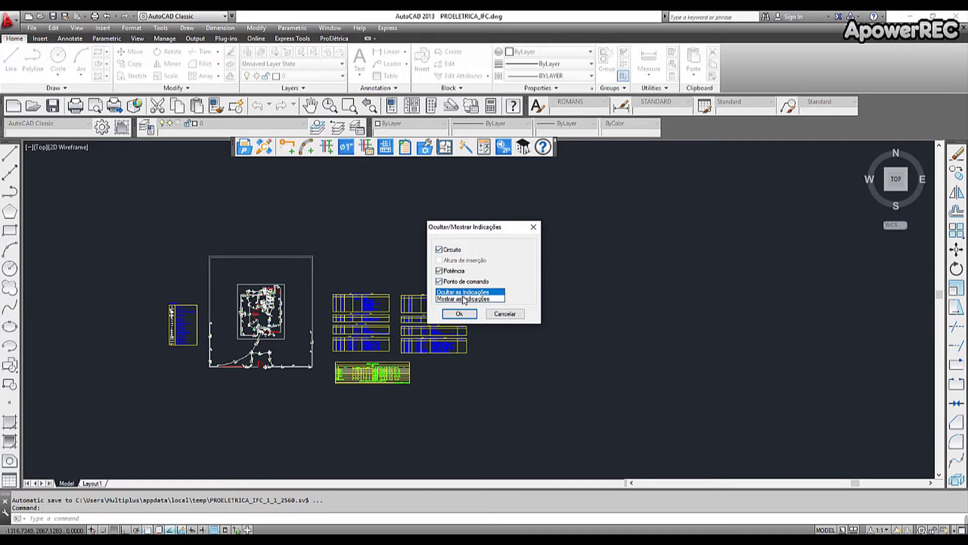
click(458, 313)
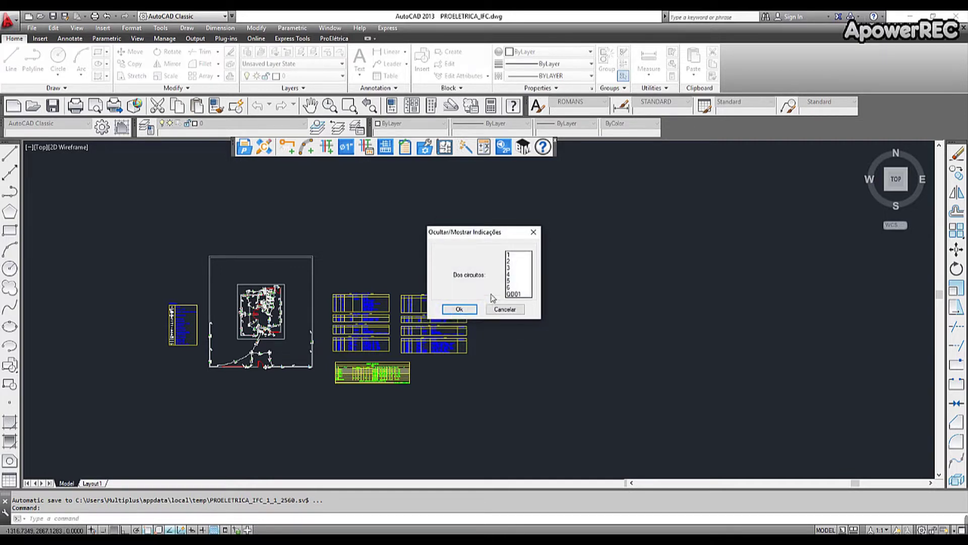
click(510, 256)
click(459, 310)
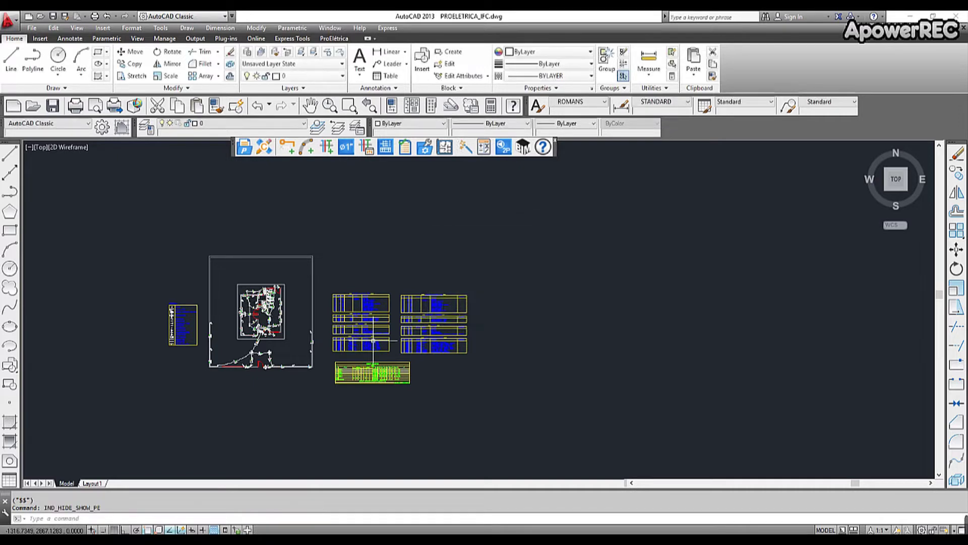
Step: Show the circuit, power and command-point indications of circuit 1 again in the floor plan
scroll(256, 317, up, 6)
scroll(226, 356, up, 4)
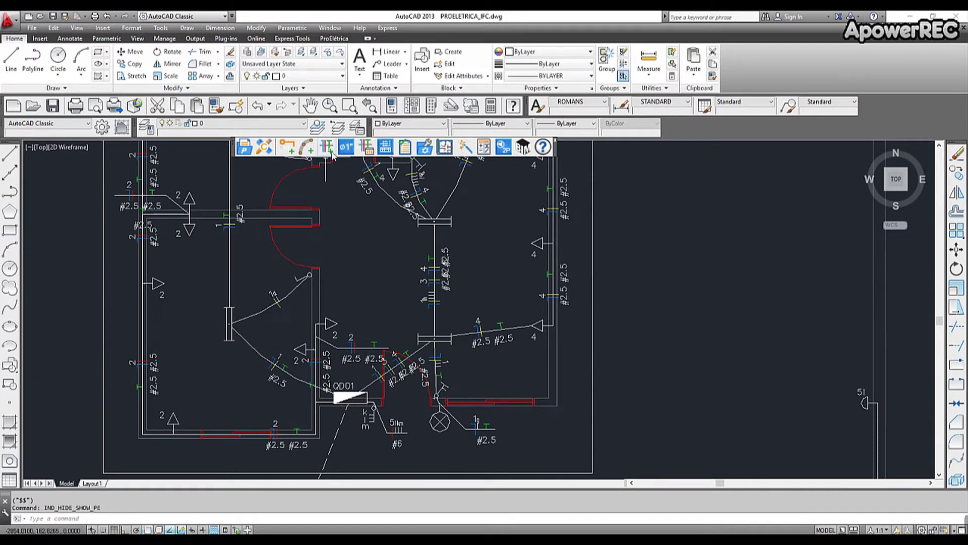
click(346, 148)
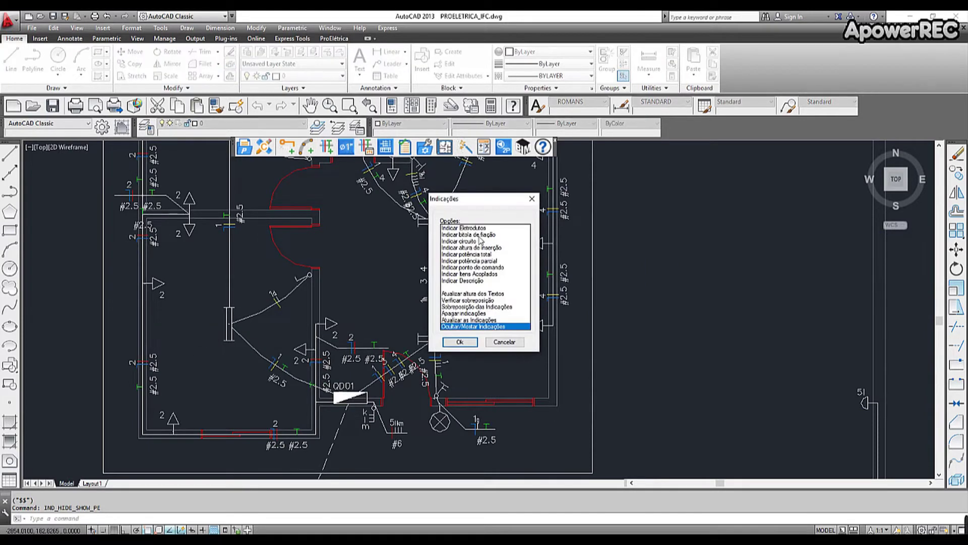
click(469, 341)
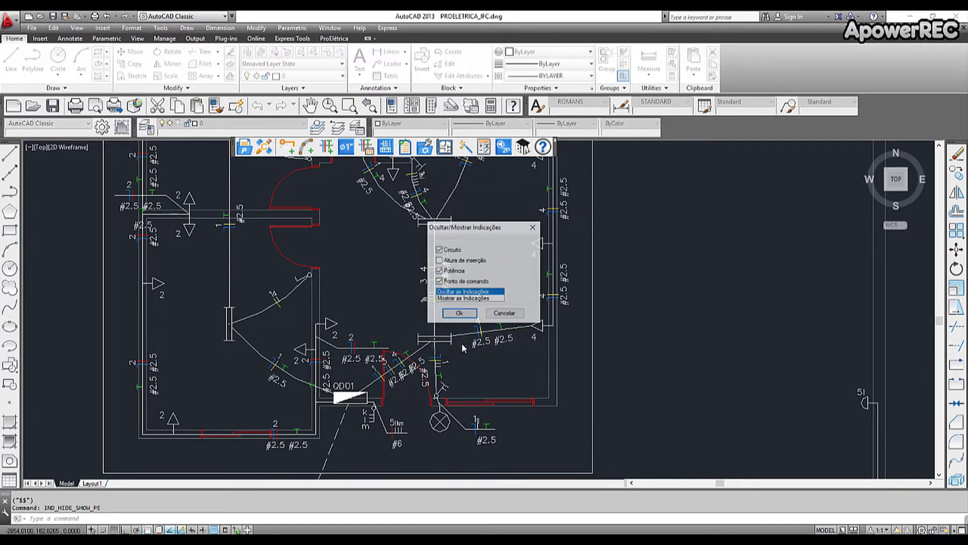
click(454, 299)
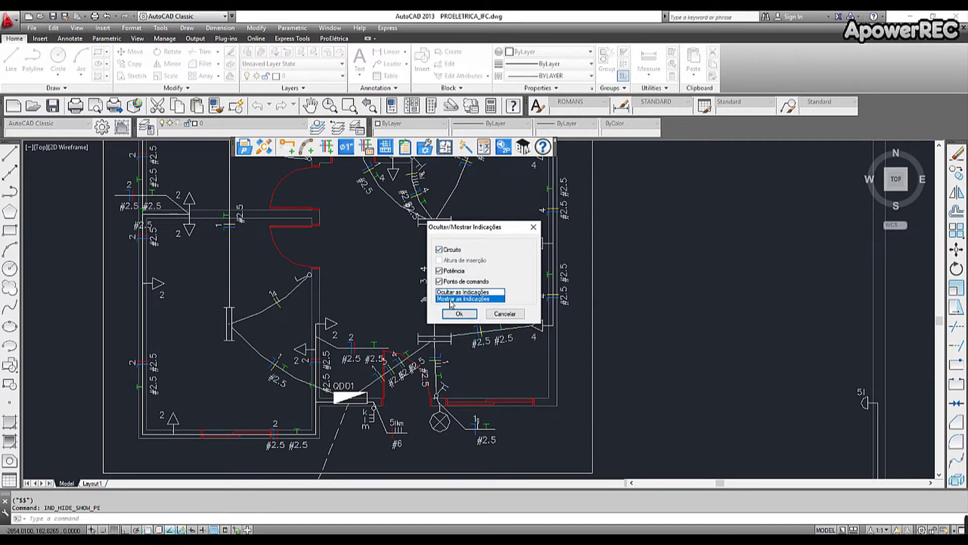
click(459, 314)
click(510, 254)
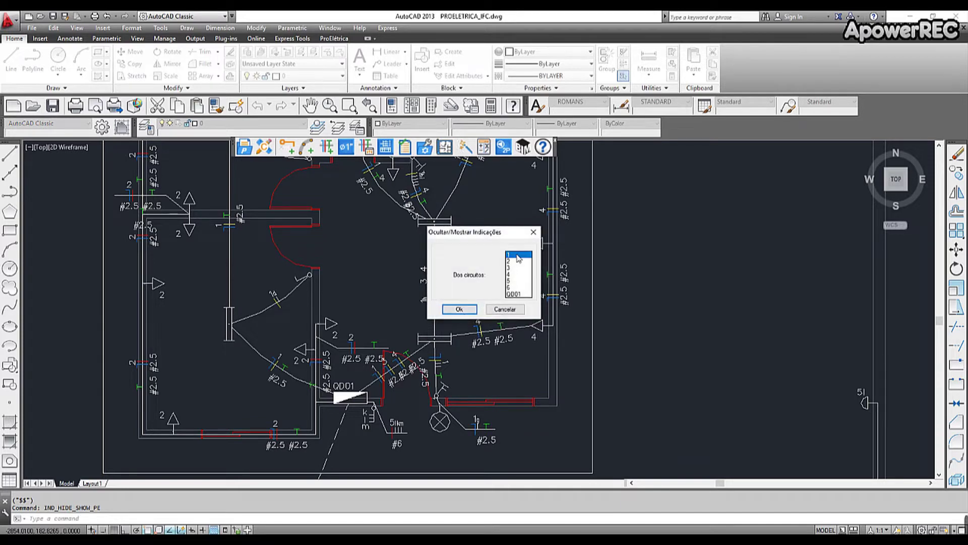
click(459, 310)
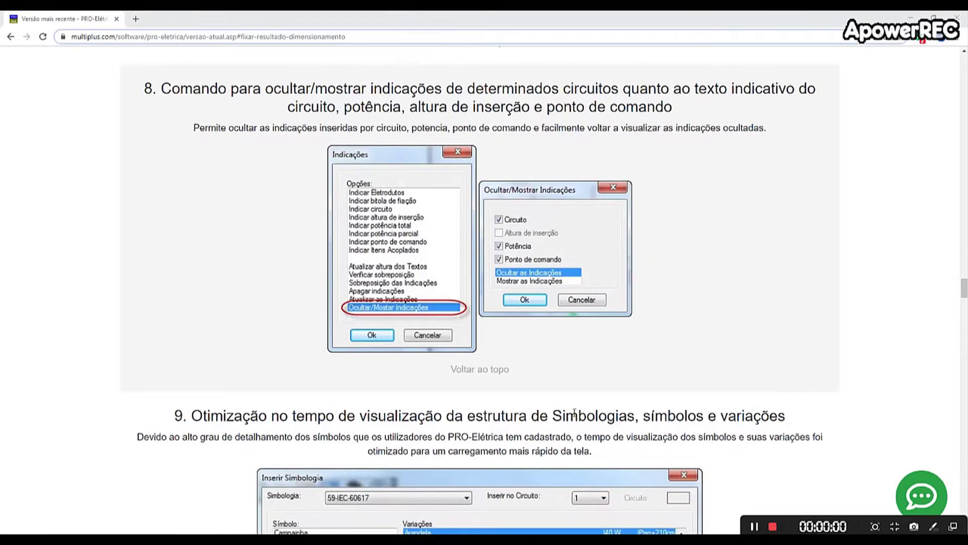
Step: Read section 9 of the version page, on faster display of symbologies, symbols and variations, and return to PROELETRICA_IFC.dwg
scroll(595, 375, down, 1)
scroll(593, 373, down, 5)
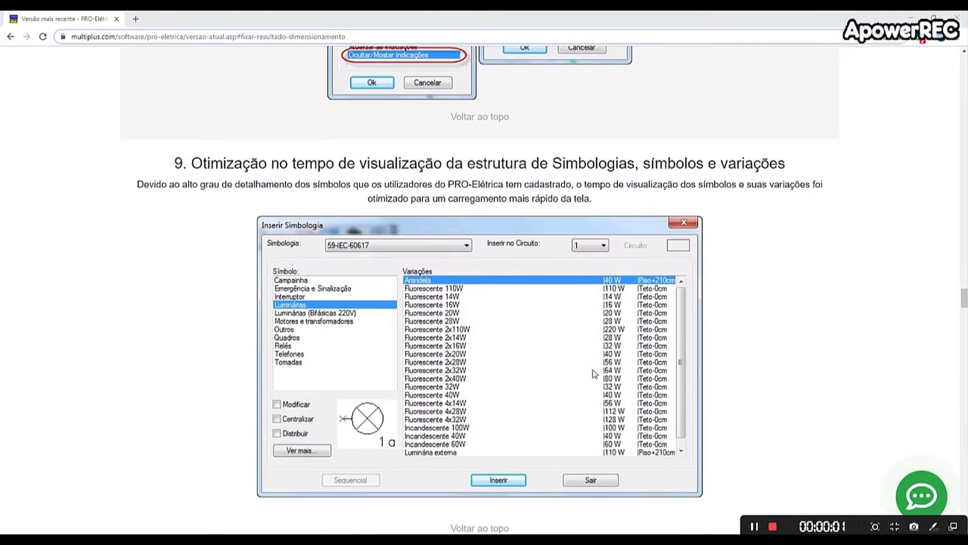
scroll(581, 367, down, 1)
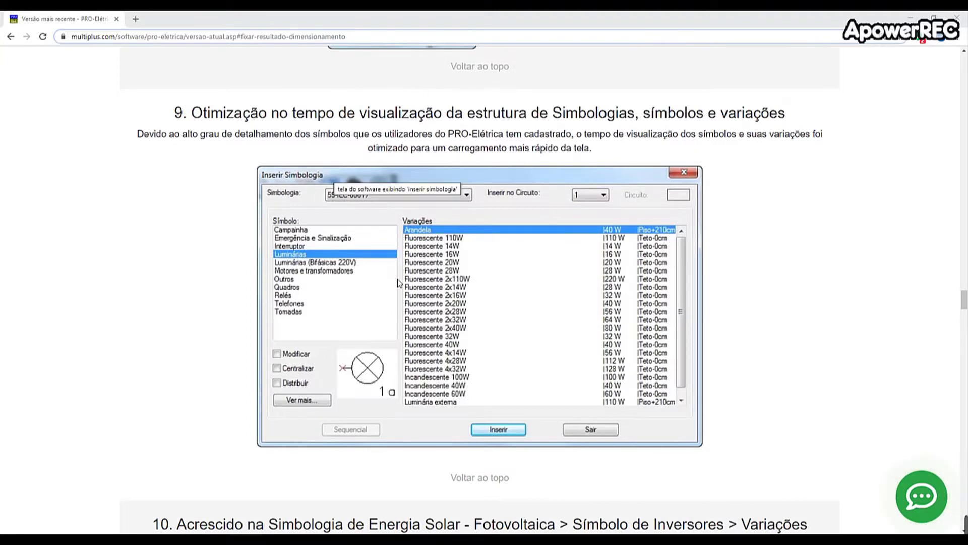
scroll(423, 324, down, 1)
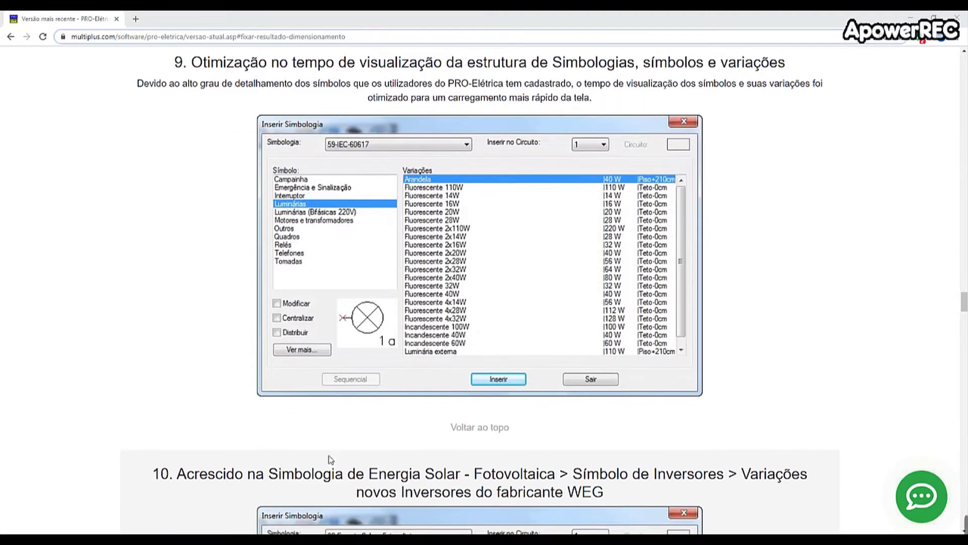
mouse_move(358, 539)
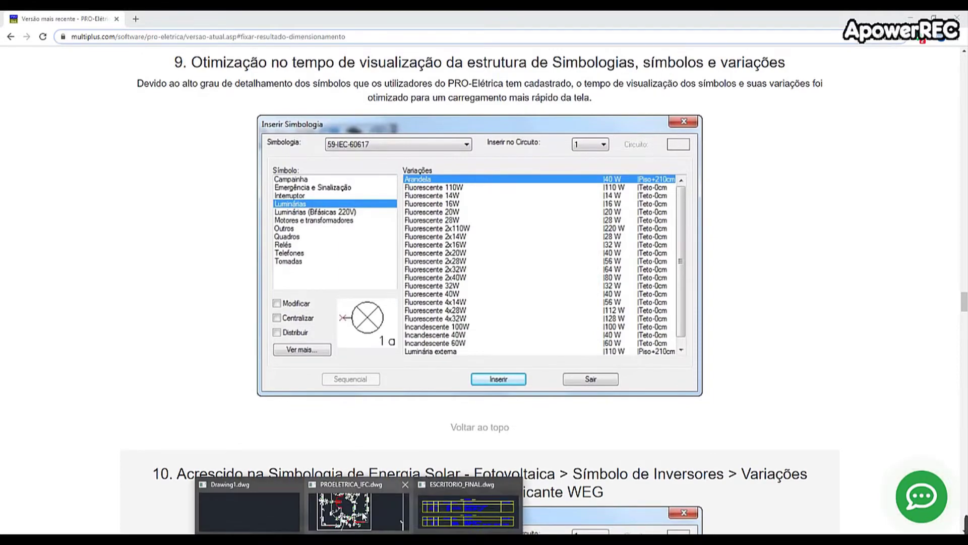
click(348, 509)
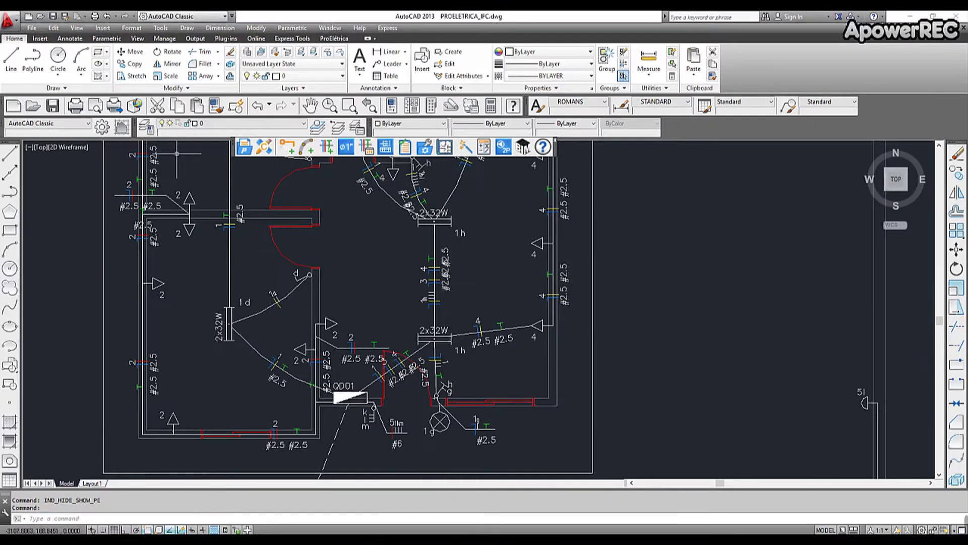
Step: Open Inserir Simbologia and browse the Motores e transformadores and Telefone variations of the 1-NBR-5444 symbology
click(288, 148)
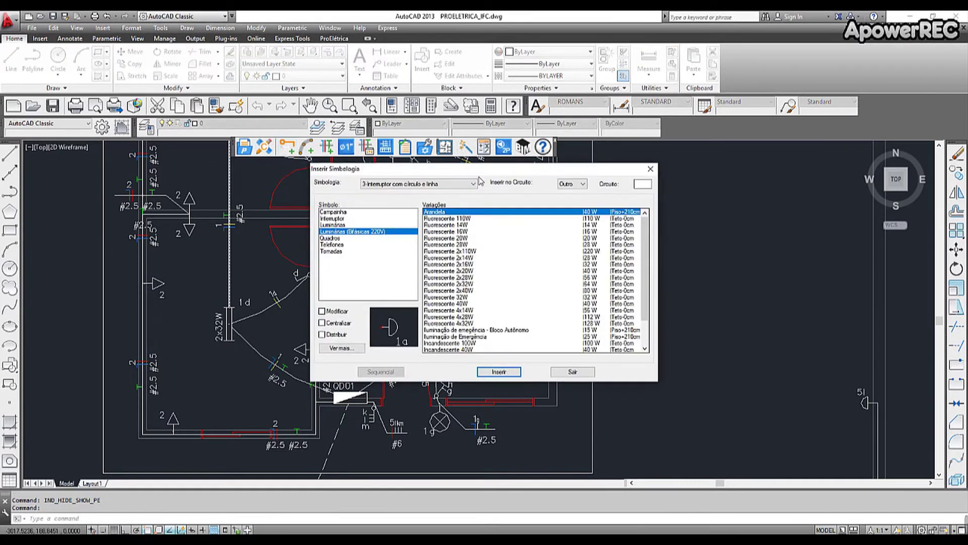
click(474, 184)
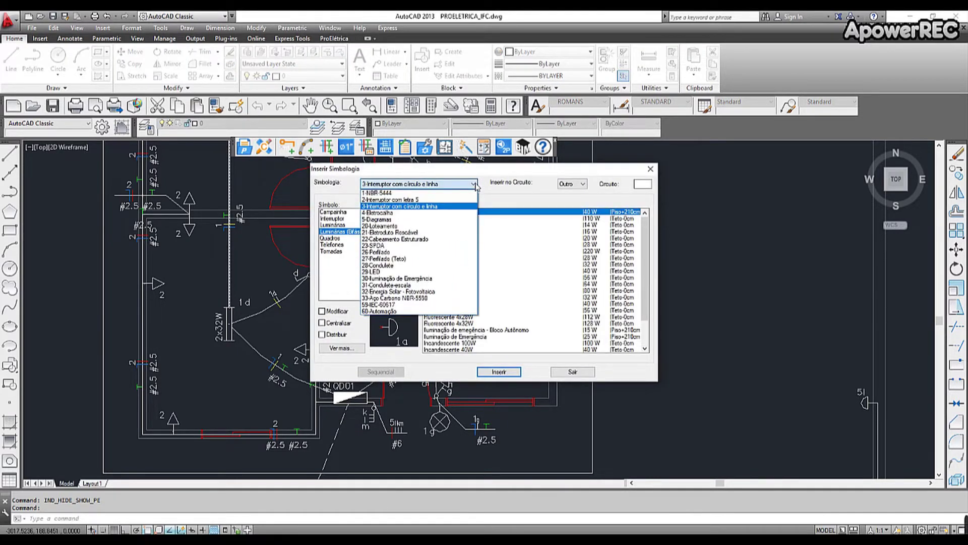
click(393, 192)
click(348, 244)
click(469, 238)
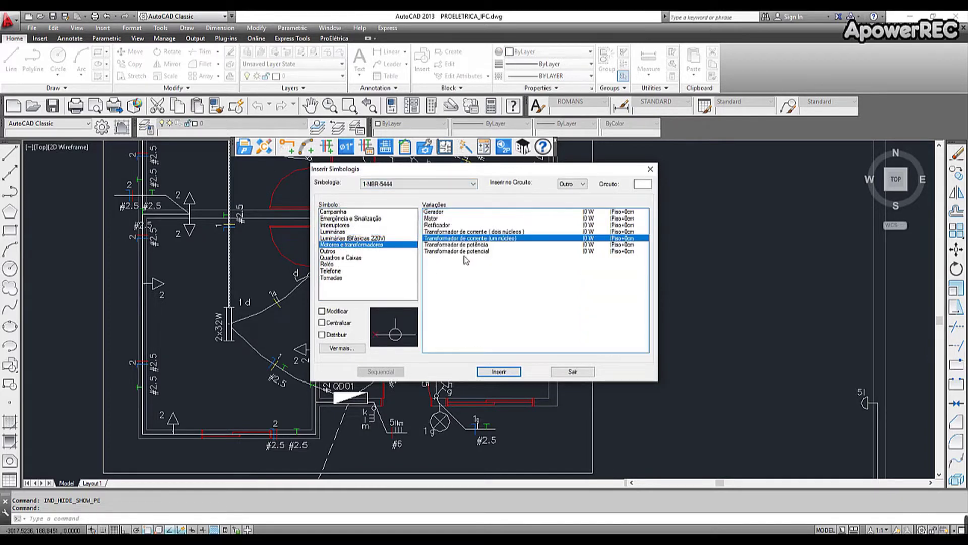
click(333, 272)
click(451, 219)
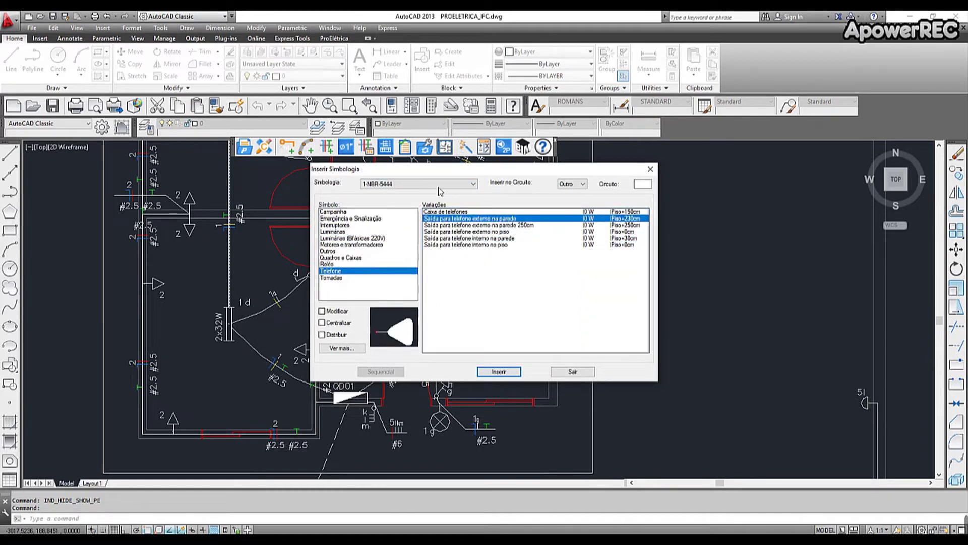
Step: Switch the symbology to 3-Interruptor com círculo e linha and view its Luminárias (Bifásicas 220V) and Telefones symbols
click(434, 184)
click(403, 206)
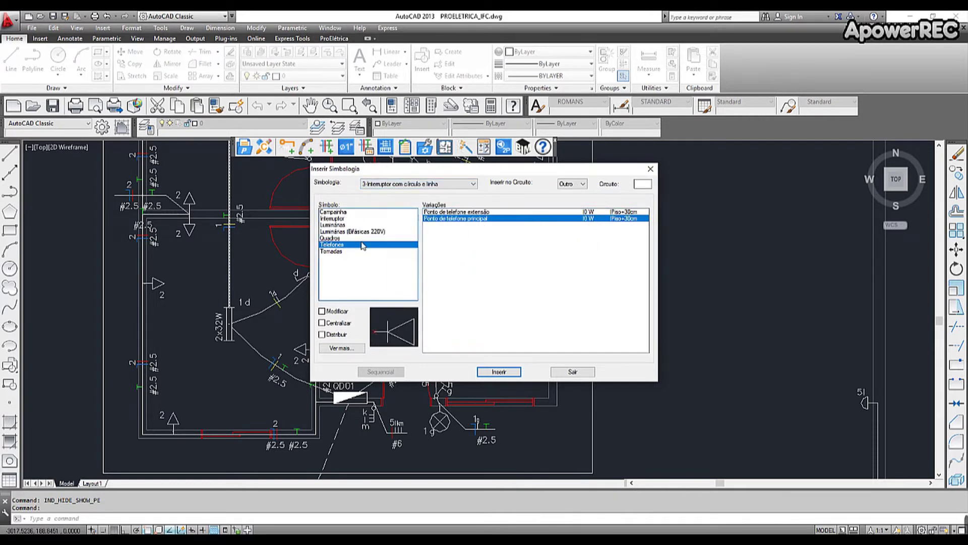
click(329, 232)
click(331, 244)
Step: View the Luminárias variations of the 59-IEC-60617 symbology, including Fluorescente 2x20W, and exit Inserir Simbologia
click(433, 184)
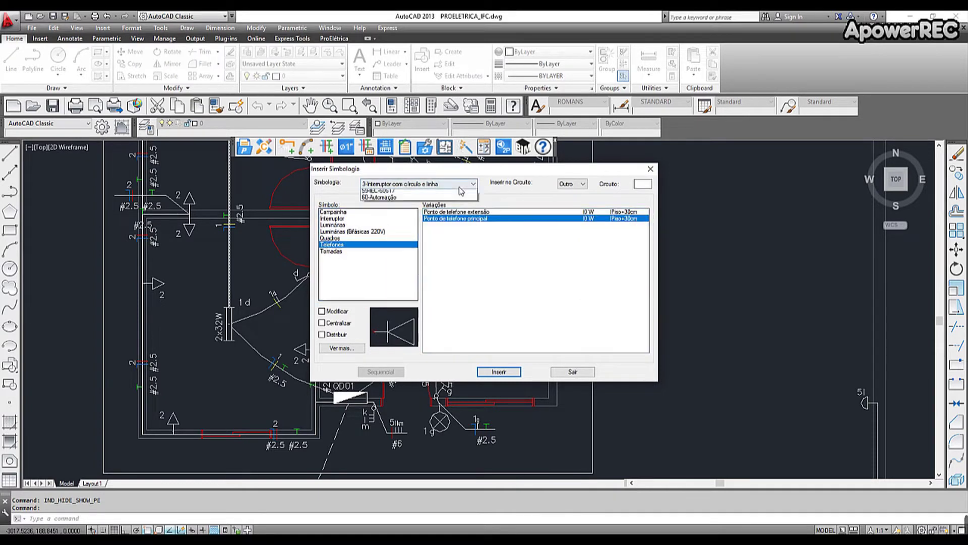
click(428, 306)
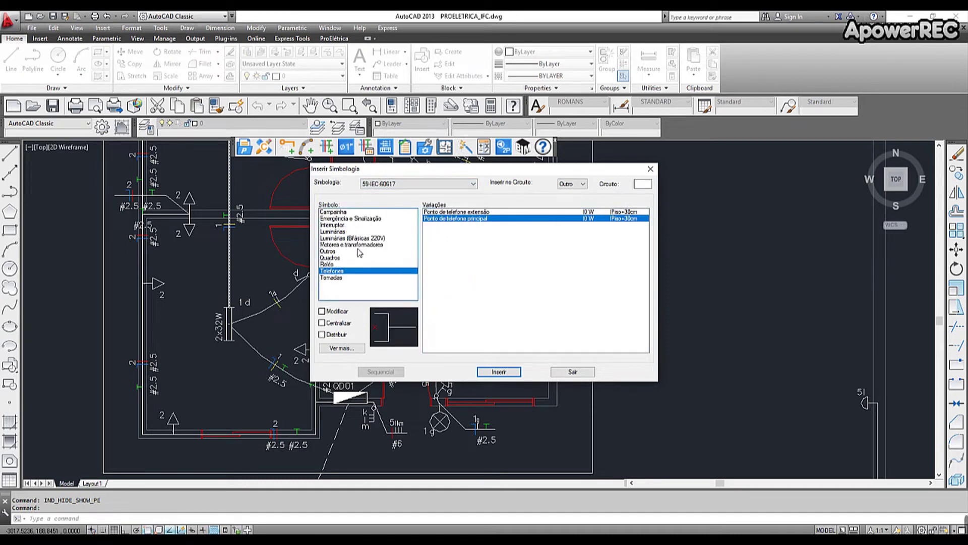
click(333, 231)
click(447, 273)
scroll(448, 275, down, 1)
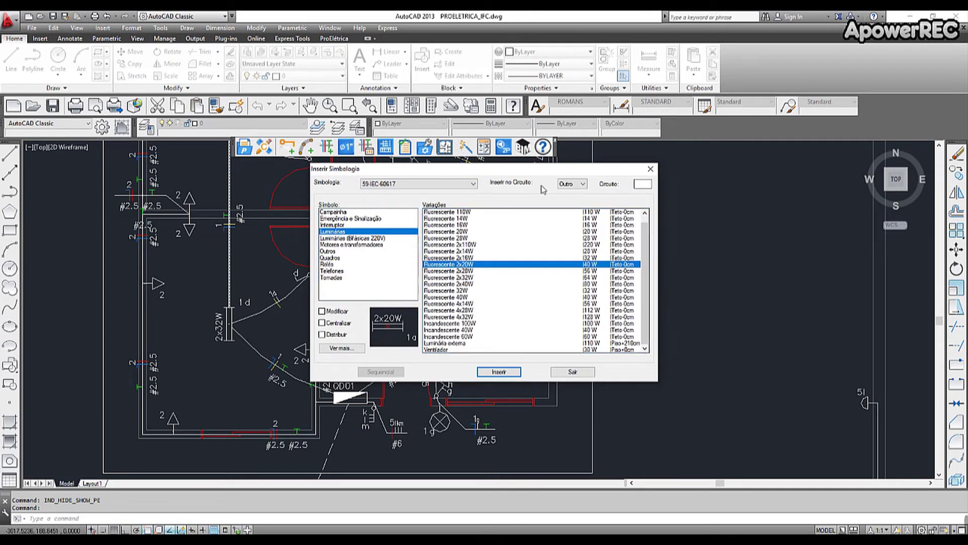
click(573, 372)
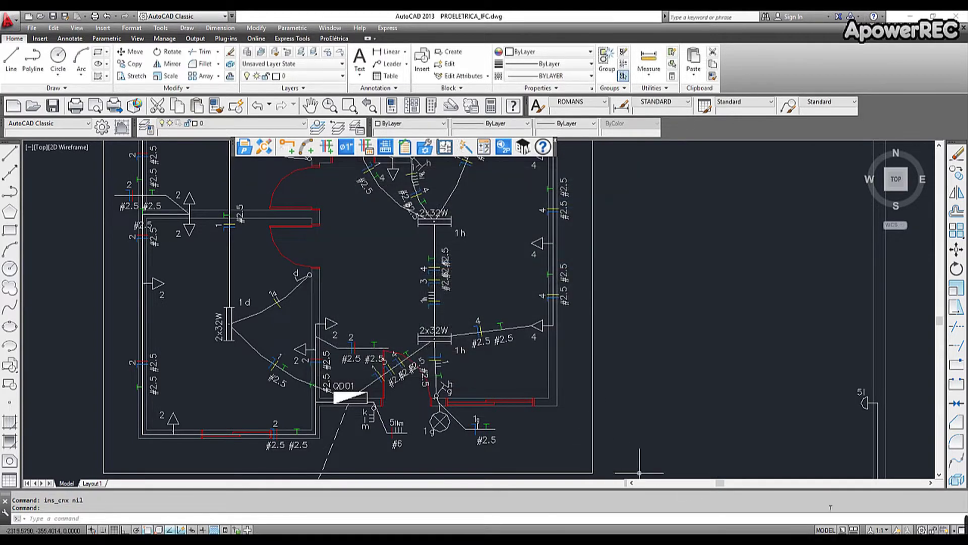
Step: Return from section 10 of the version page to PROELETRICA_IFC.dwg and list the Inversores of the 32-Energia Solar - Fotovoltaica symbology
mouse_move(963, 527)
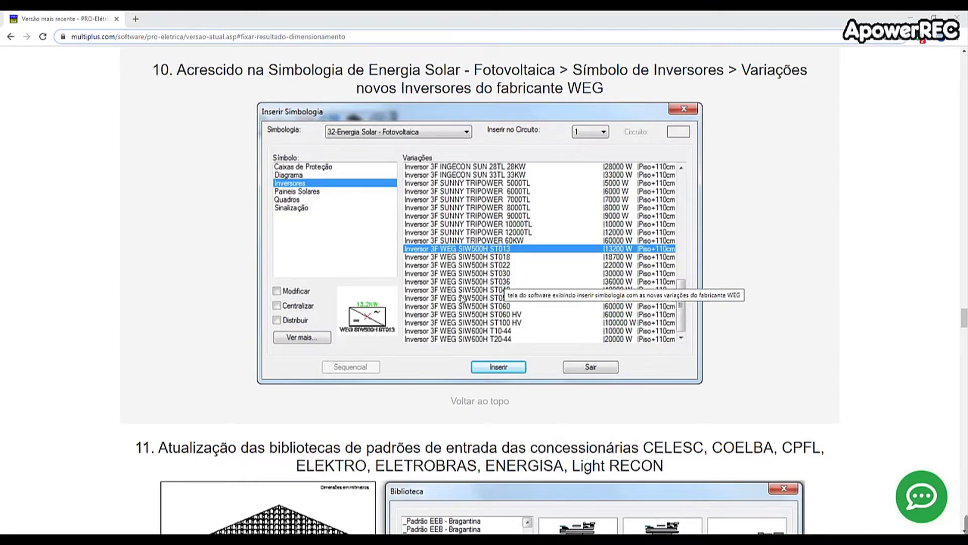
mouse_move(402, 499)
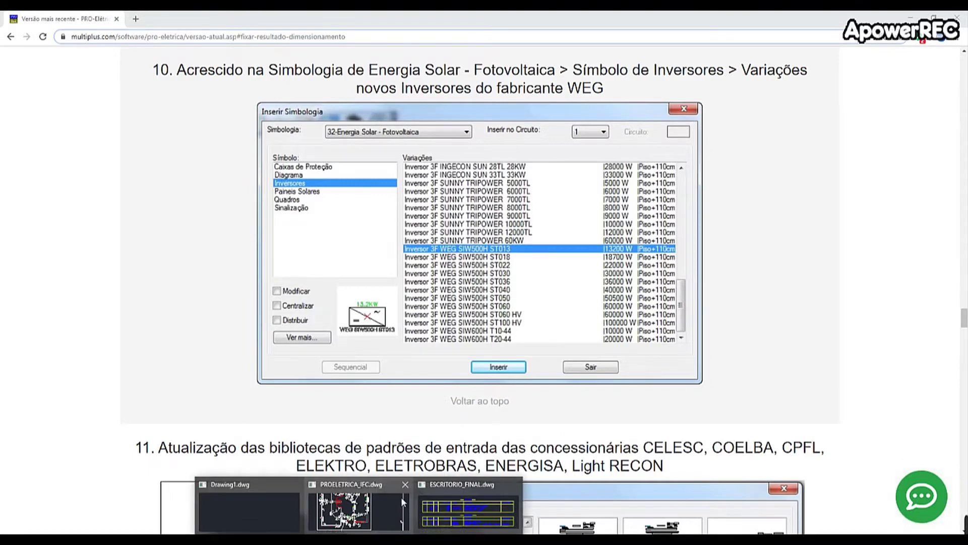
click(377, 509)
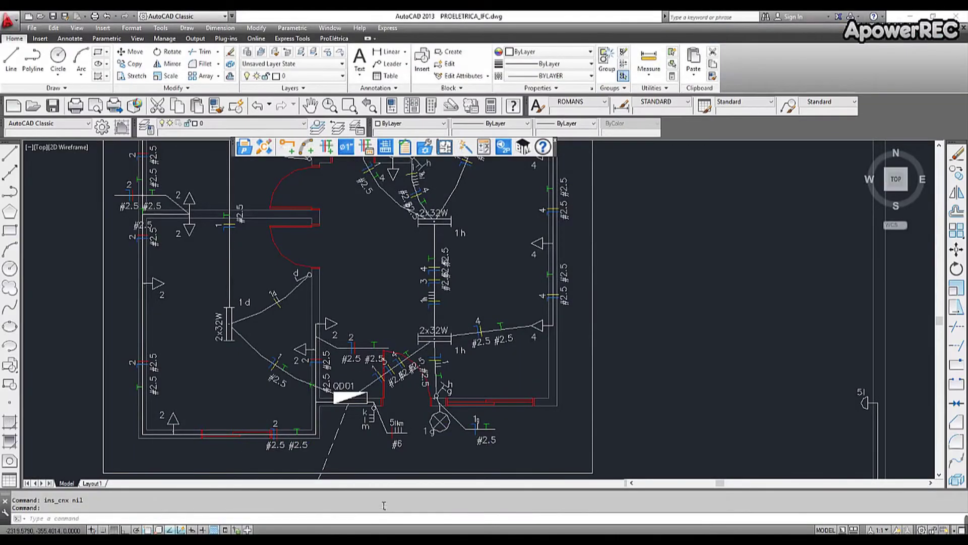
click(288, 151)
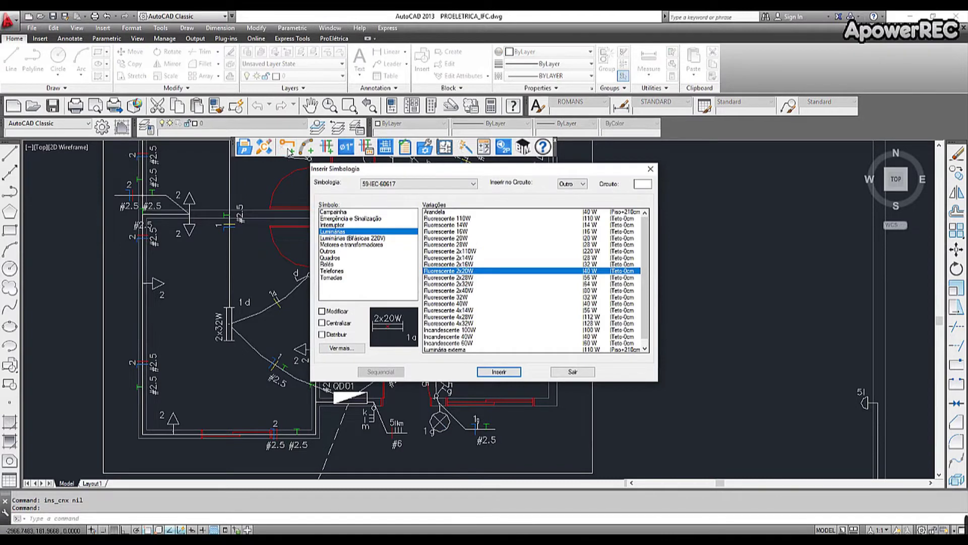
click(463, 183)
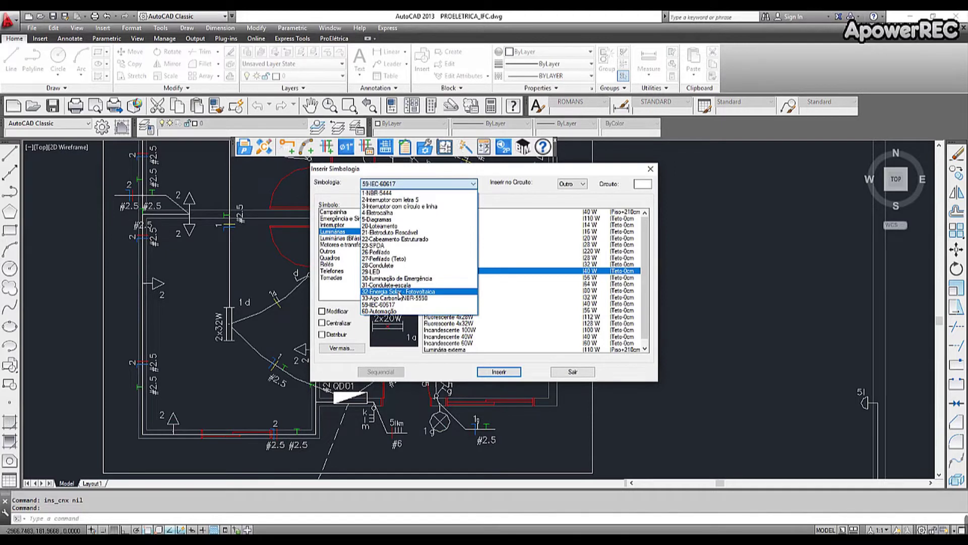
click(399, 293)
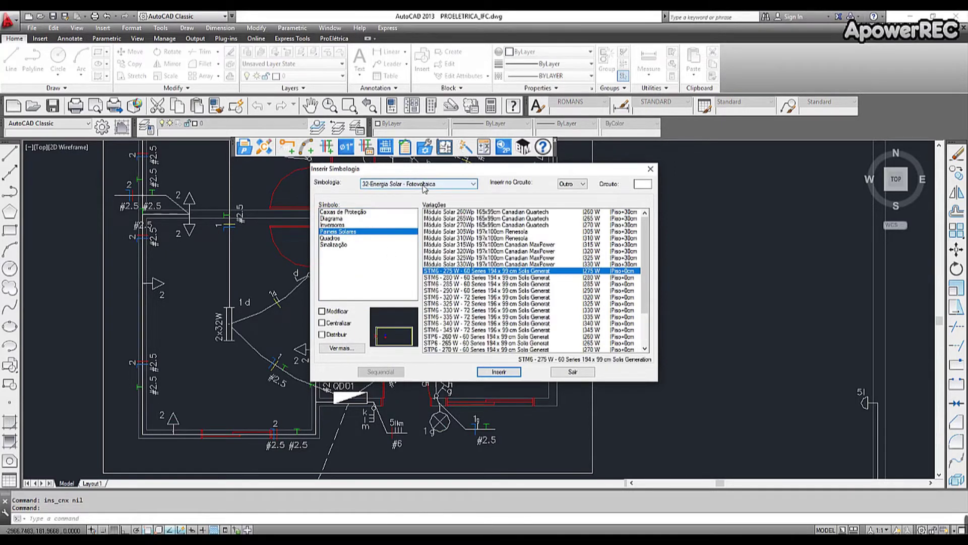
click(333, 225)
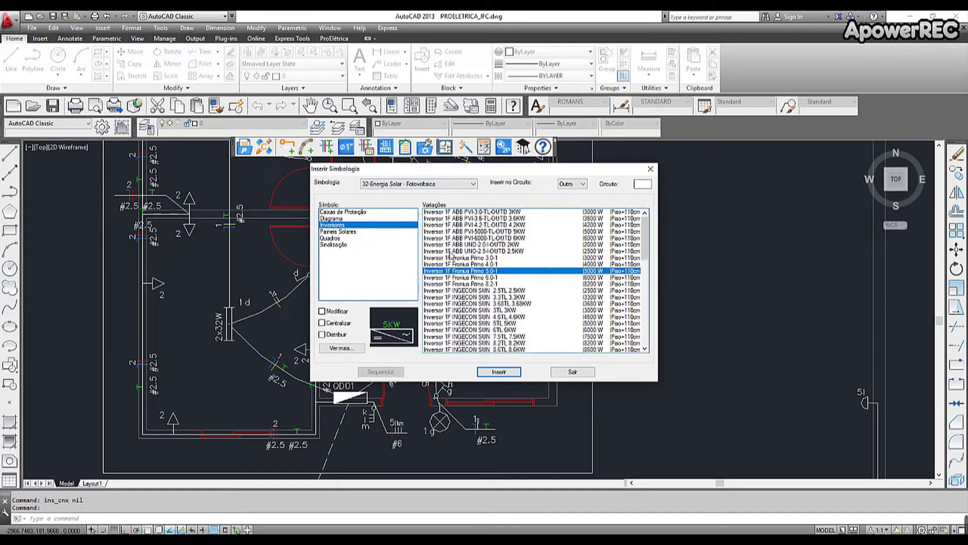
Step: Examine the single-phase WEG SIW300H inverter variations M020, M040 and M050
drag(648, 224, 647, 267)
click(469, 244)
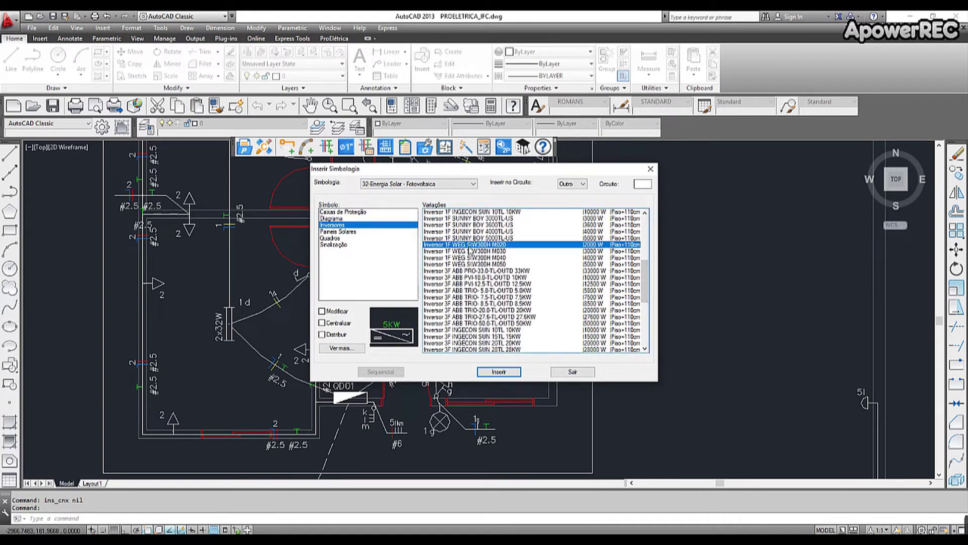
click(472, 257)
click(473, 264)
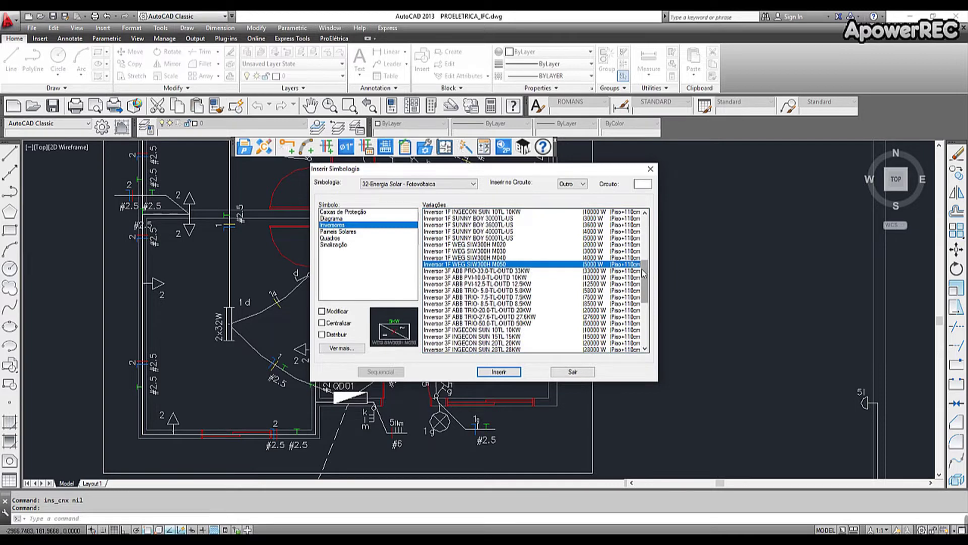
Step: Examine the three-phase WEG SIW500H and SIW600H inverter variations, from ST013 through T20-44
drag(646, 281, 646, 322)
click(475, 278)
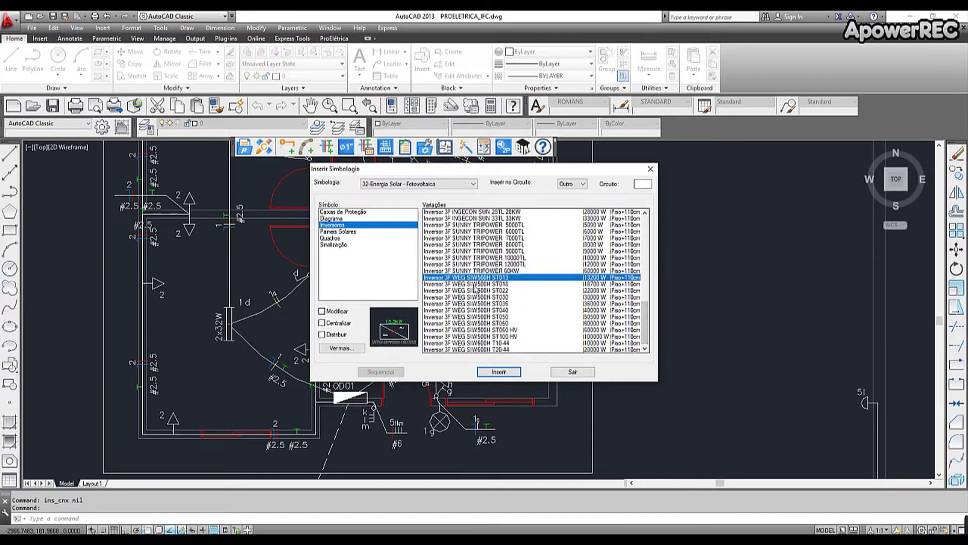
click(475, 290)
click(475, 316)
click(476, 330)
click(477, 343)
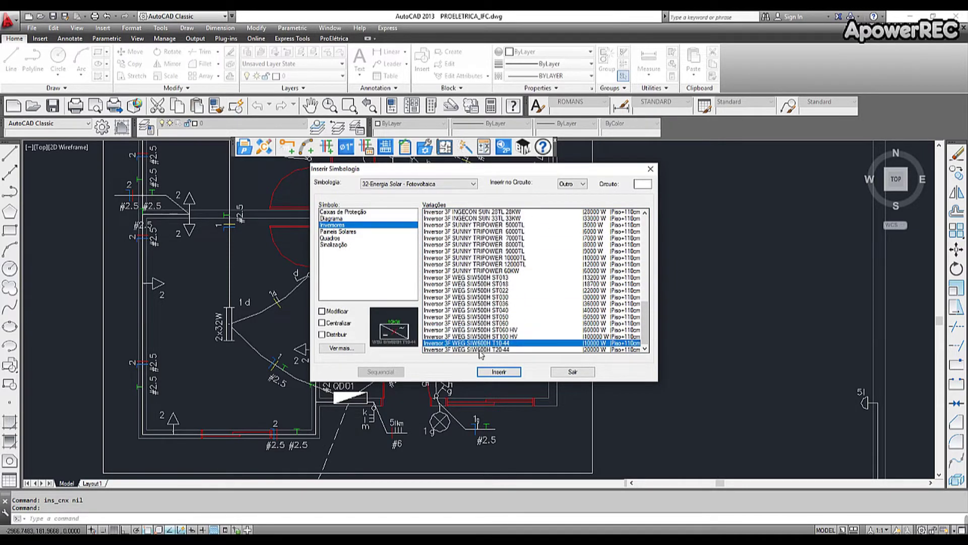
click(481, 349)
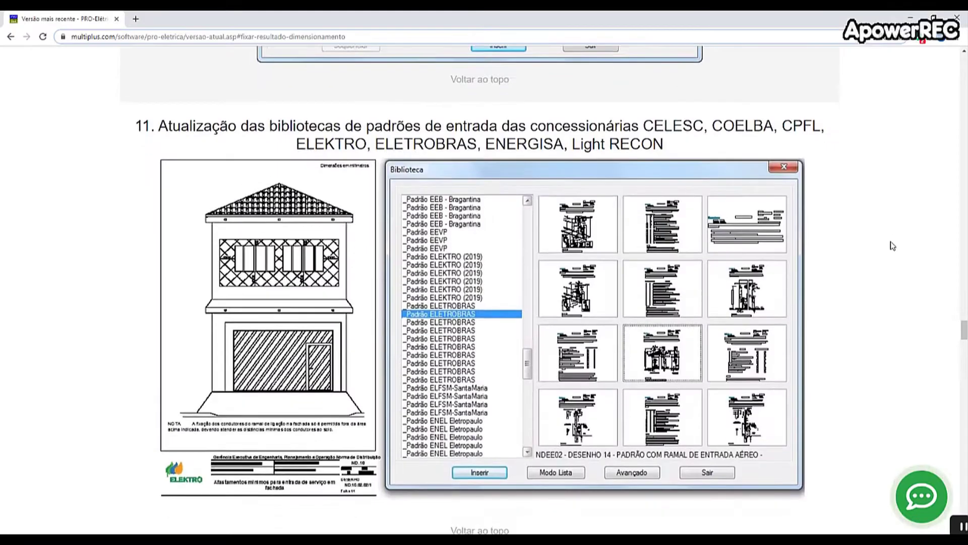
Step: Read section 11 on the utility entrance-standard libraries, return to PROELETRICA_IFC.dwg, exit Inserir Simbologia and maximize the drawing window
scroll(890, 244, down, 1)
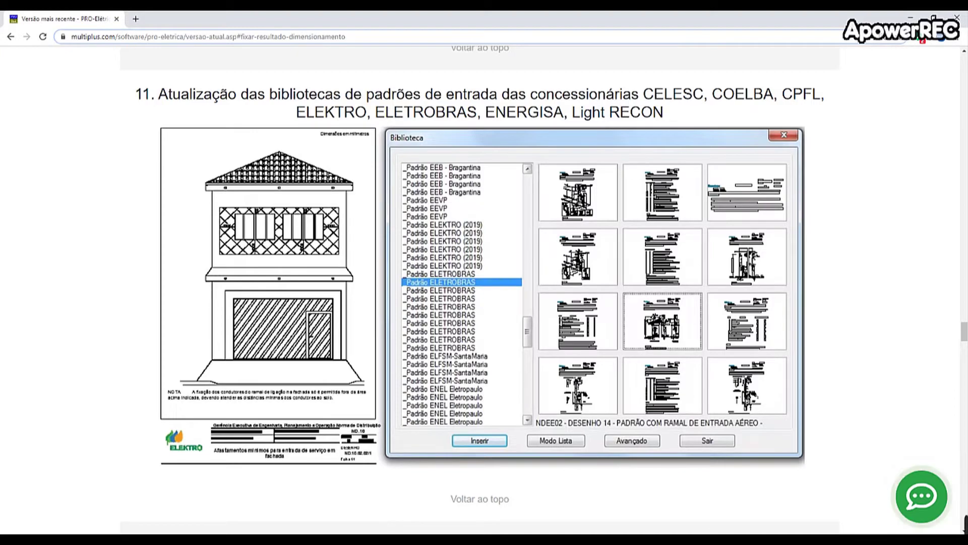
mouse_move(359, 540)
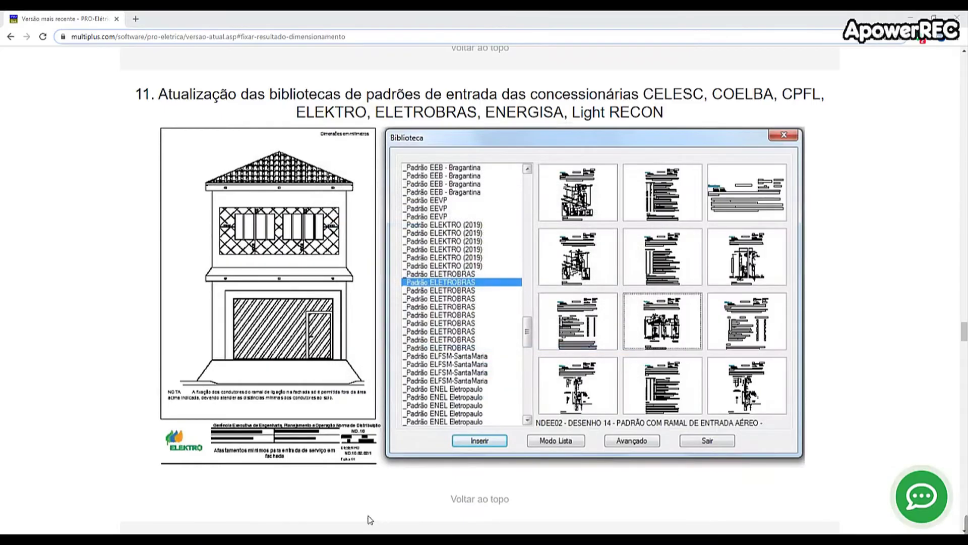
click(356, 511)
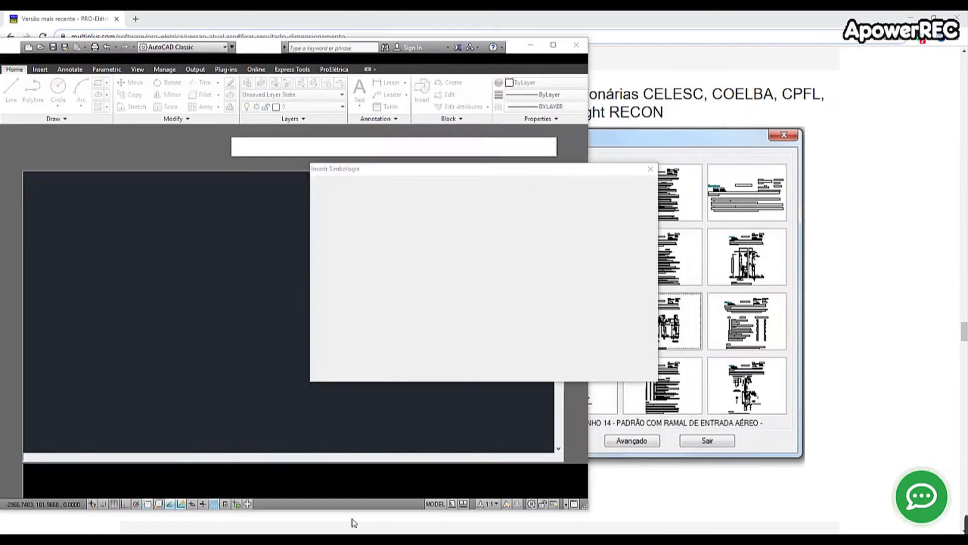
click(572, 371)
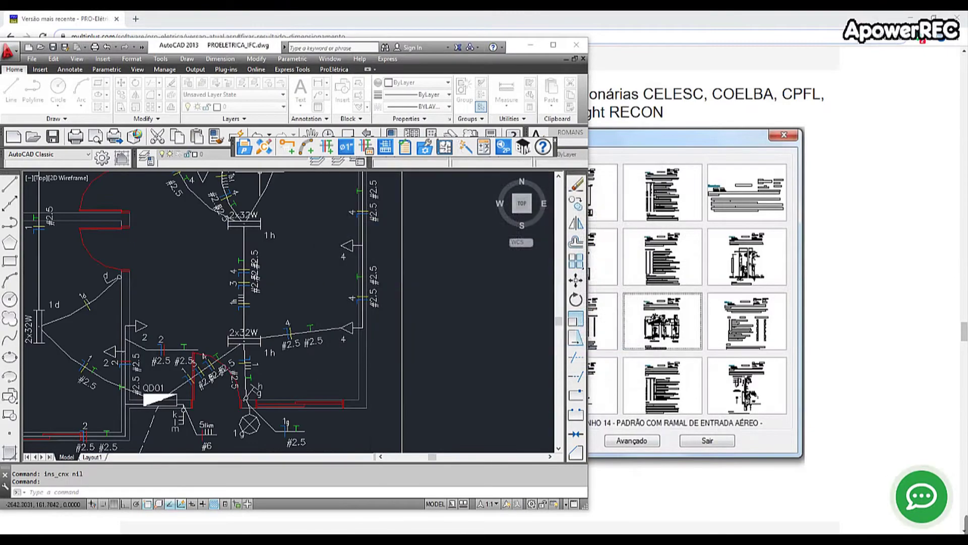
click(553, 46)
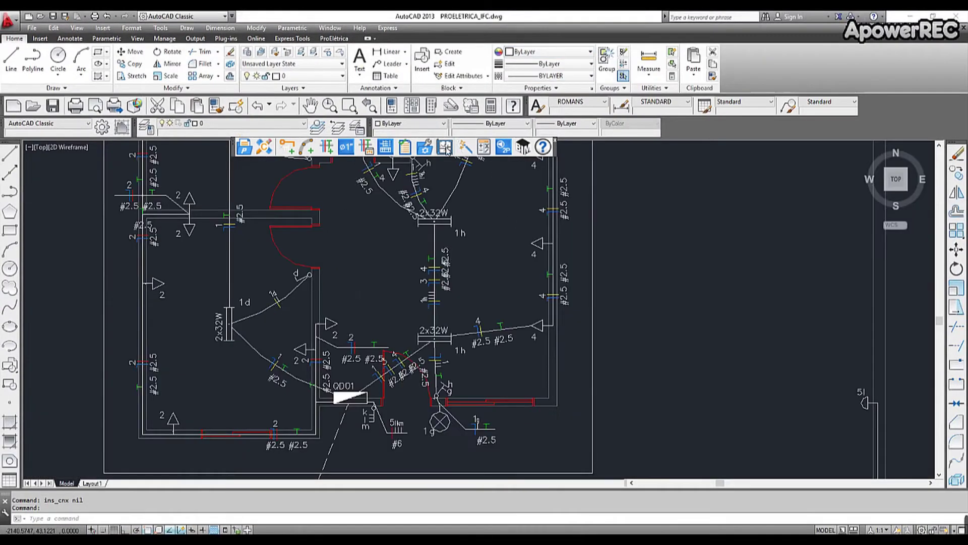
Step: Open the Arquitetônico Biblioteca and browse its list of library groups
click(444, 147)
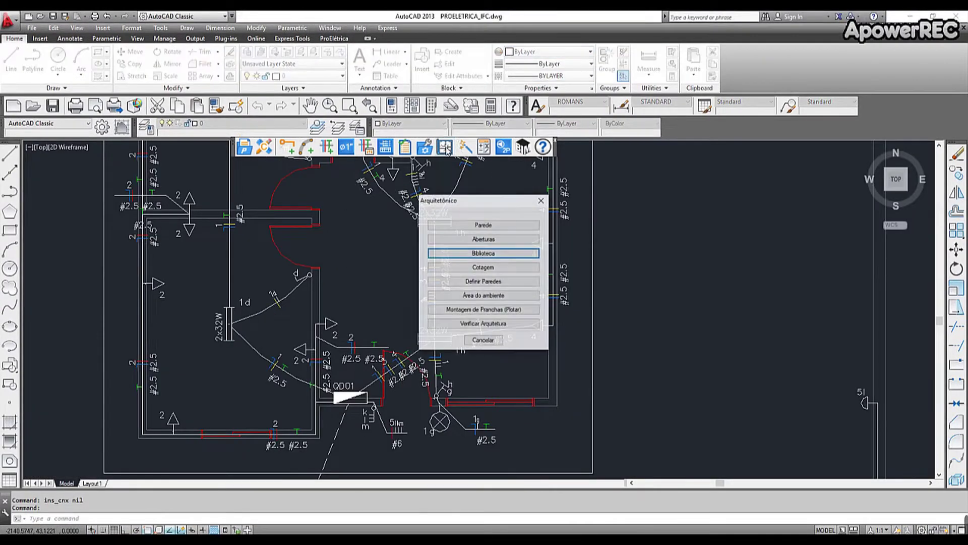
click(502, 256)
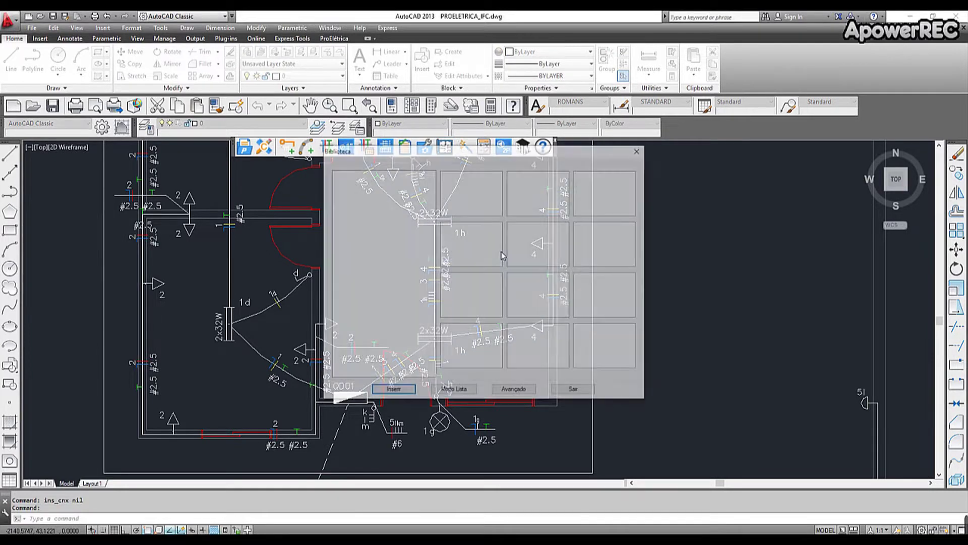
drag(432, 193, 430, 242)
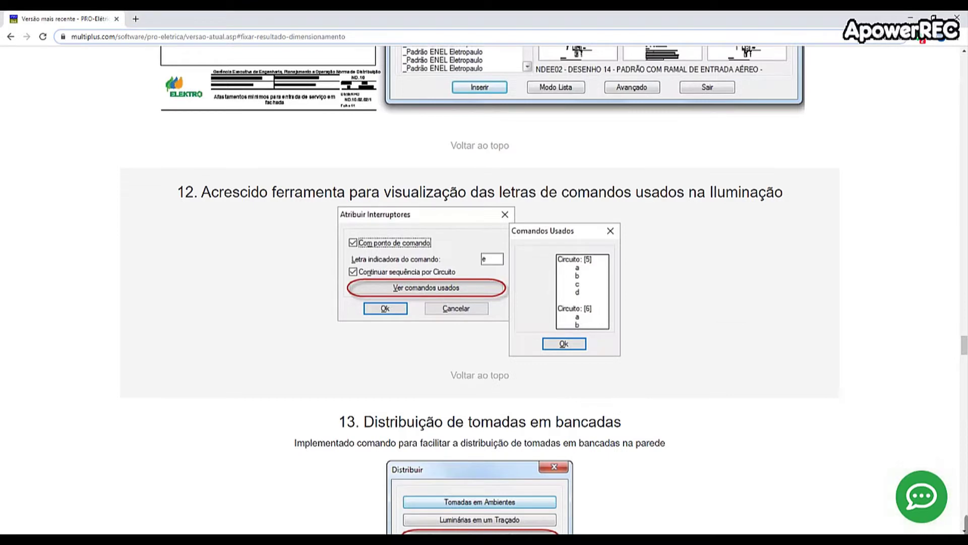
Step: Switch from the version page to ESCRITORIO_FINAL.dwg and start assigning switches to luminaires with the Assistente de projeto
click(359, 539)
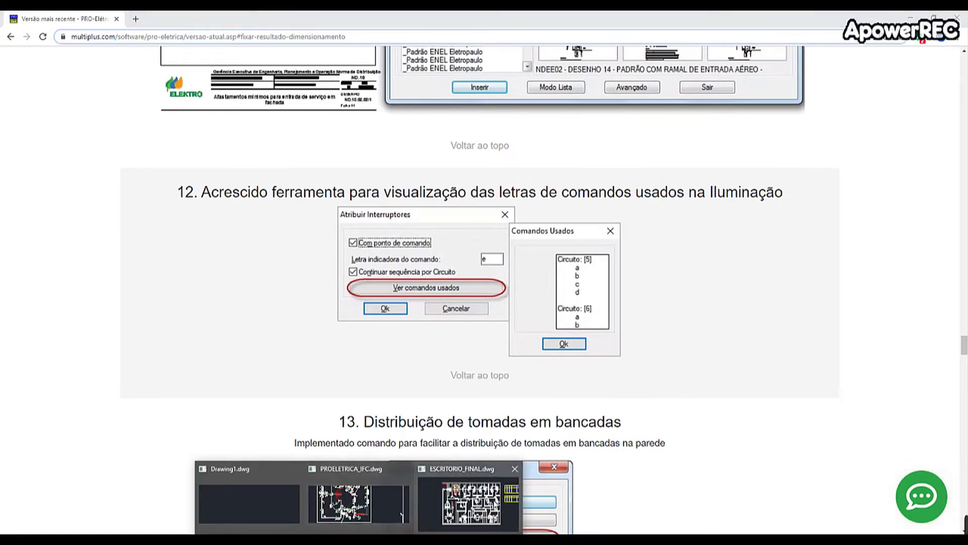
click(469, 499)
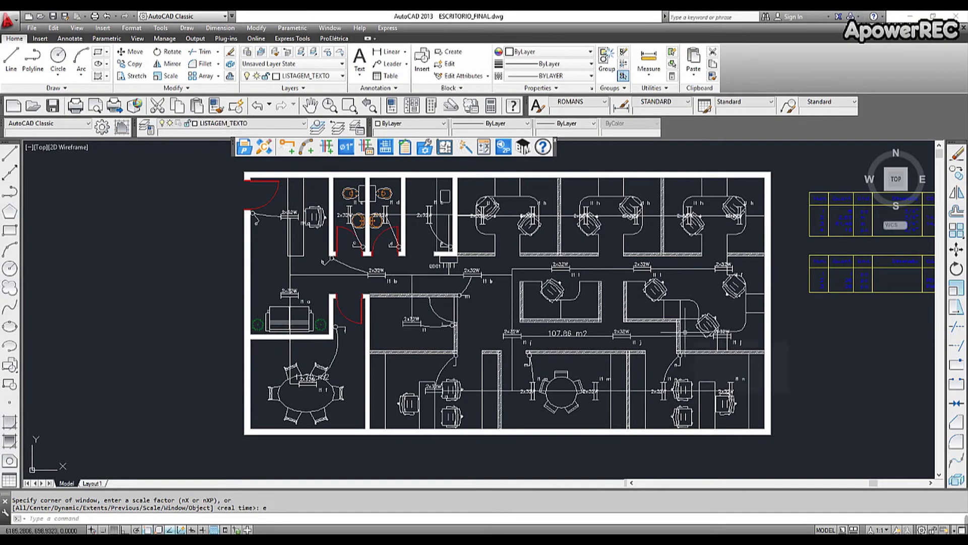
click(468, 150)
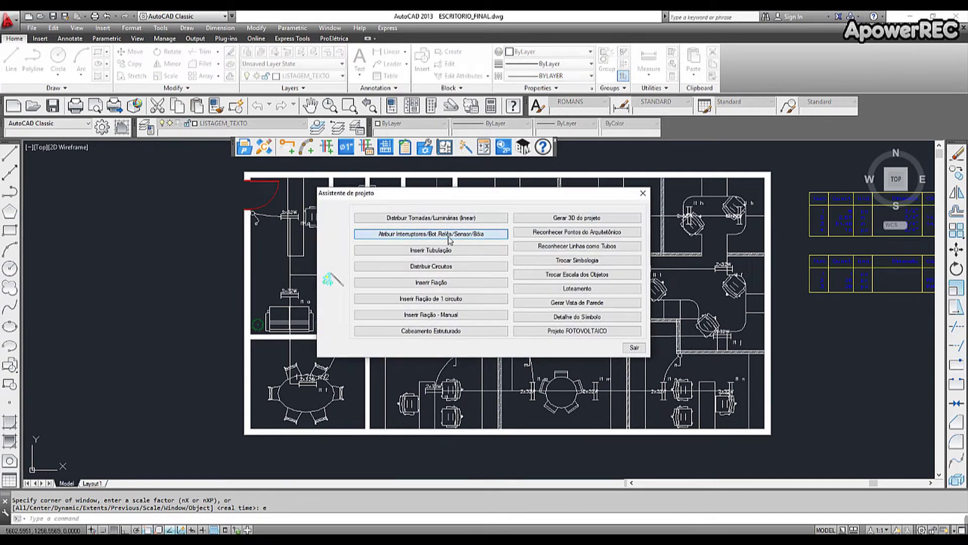
click(449, 235)
click(477, 240)
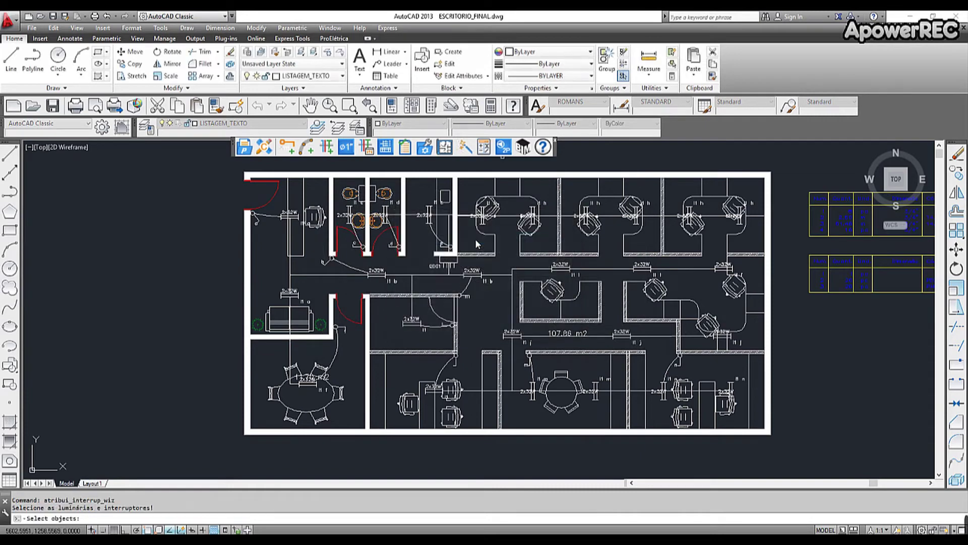
Step: Begin switch assignment for the unlettered 2x32W luminaire and the switch beside the door, enabling Com ponto de comando and Continuar sequência por Circuito
scroll(426, 342, up, 2)
scroll(424, 342, up, 4)
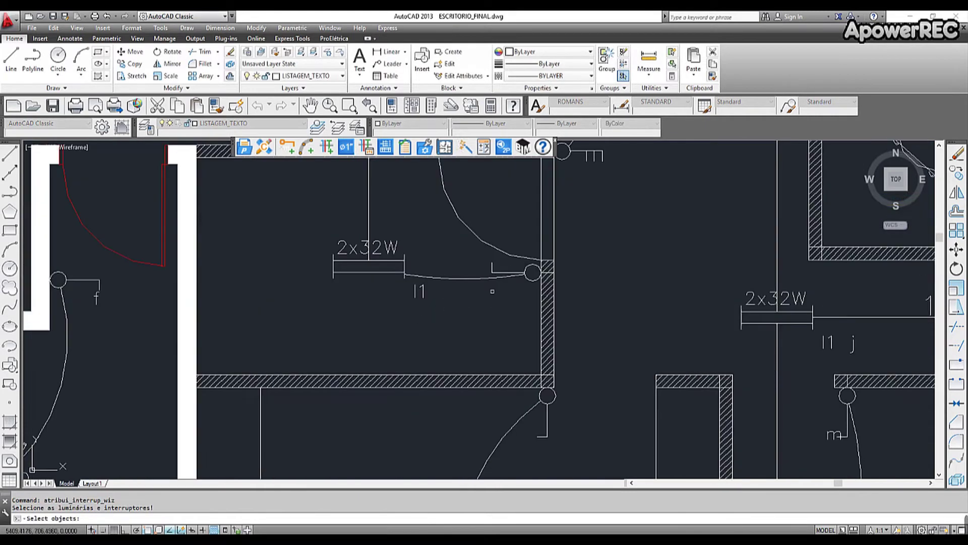
click(499, 259)
click(392, 271)
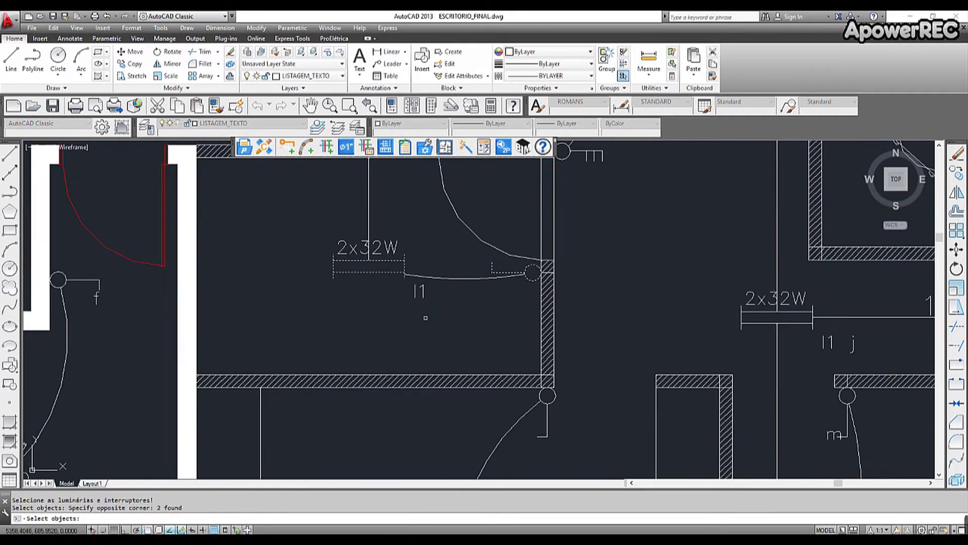
key(Return)
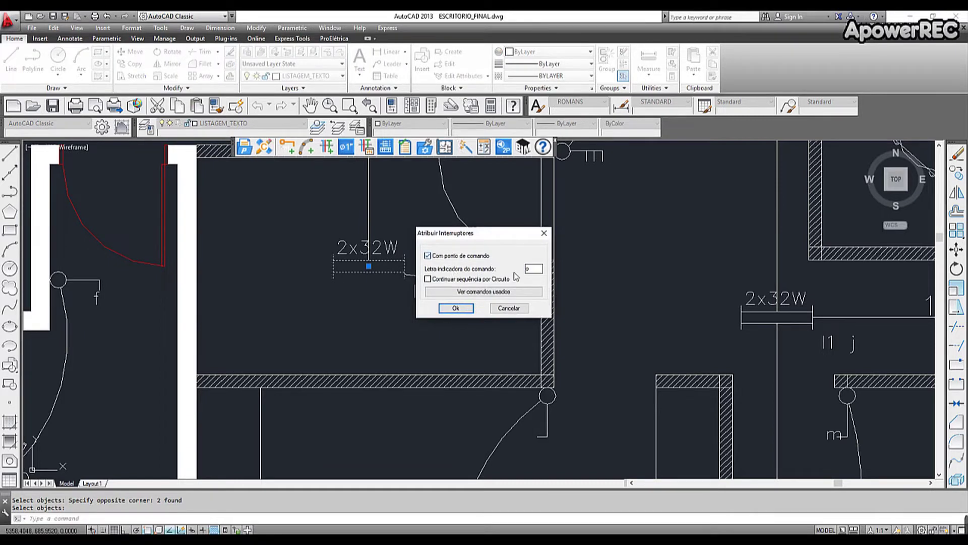
click(431, 256)
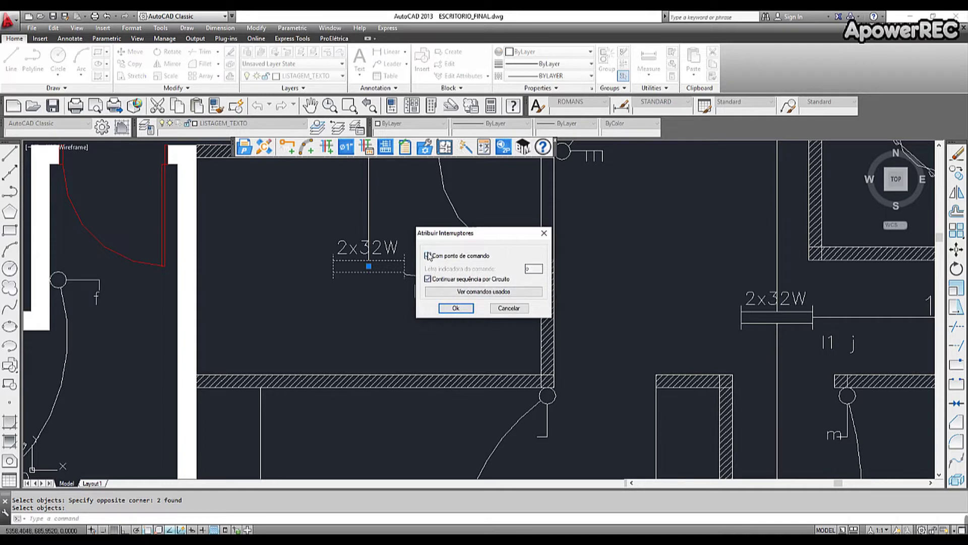
click(442, 256)
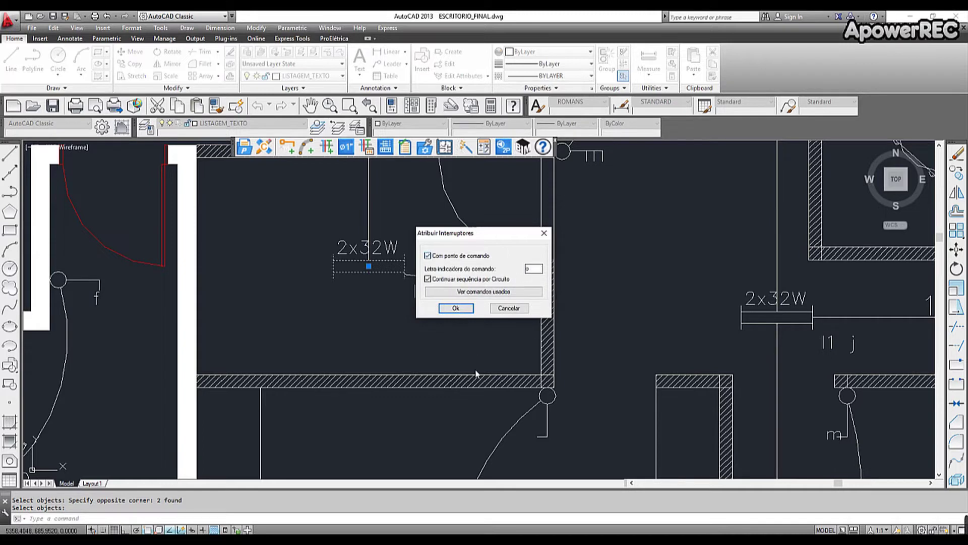
Step: Check the command letters already used and assign command letter g to the selected luminaire and switch
click(481, 293)
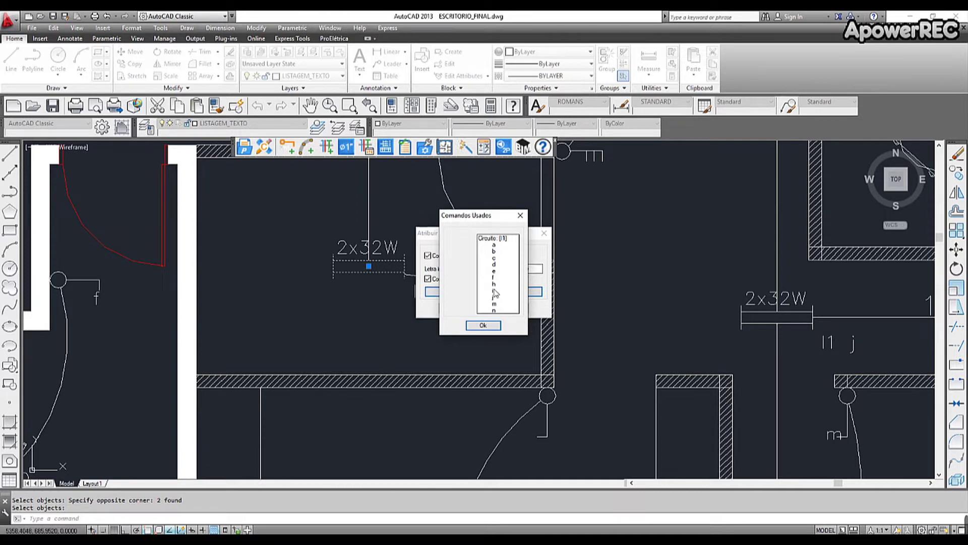
click(483, 325)
double_click(535, 269)
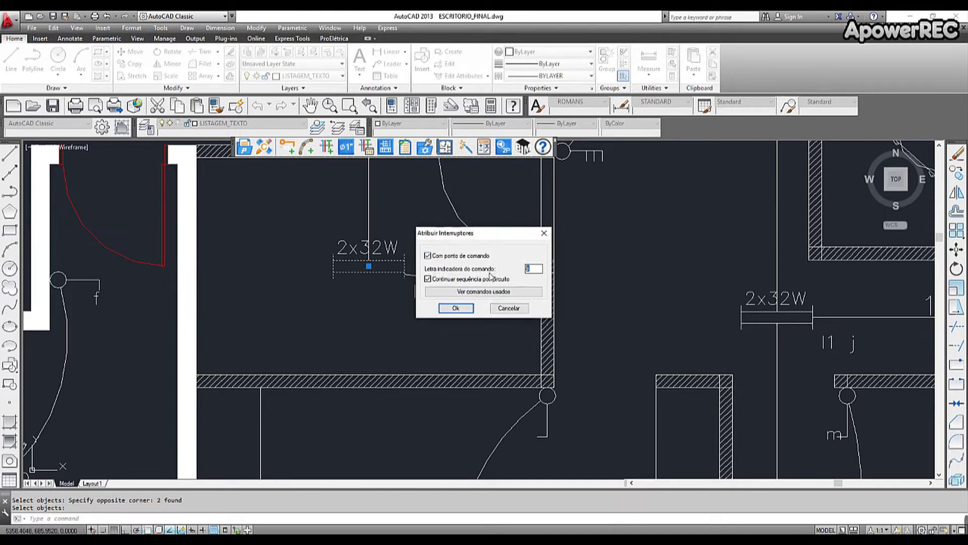
click(455, 308)
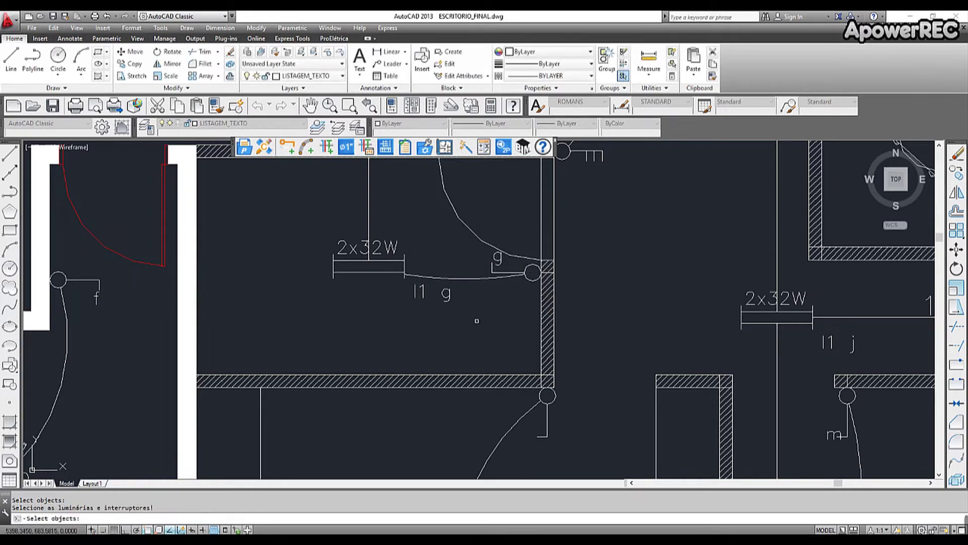
Step: View the used command letters for the unlettered luminaire and switch in the office below, and leave the assignment command
scroll(477, 321, down, 4)
middle_drag(476, 324, 340, 243)
scroll(366, 333, up, 2)
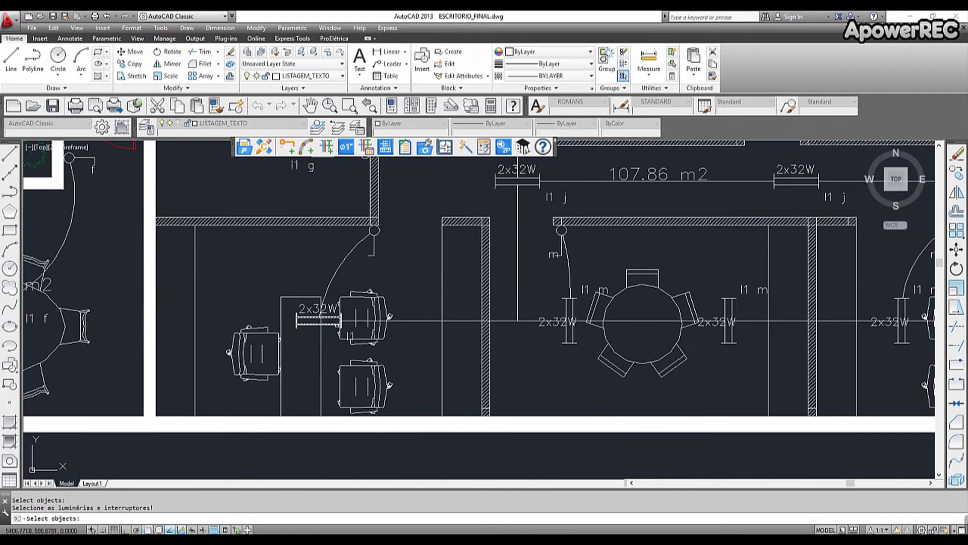
click(329, 321)
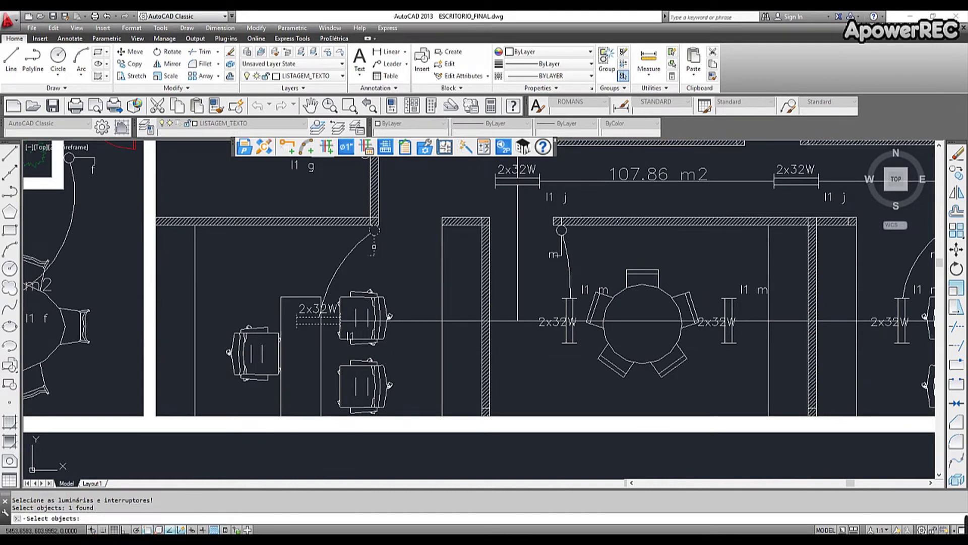
click(373, 237)
key(Return)
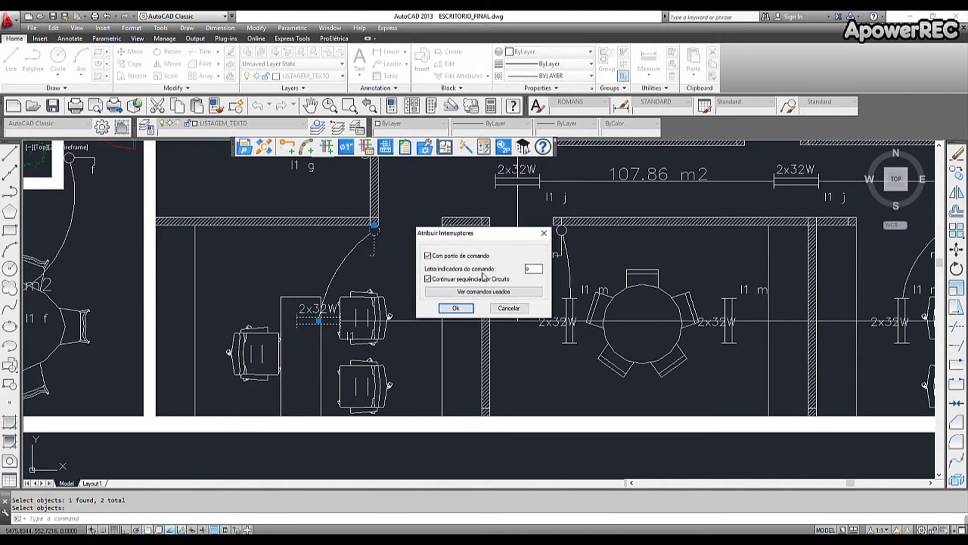
click(483, 292)
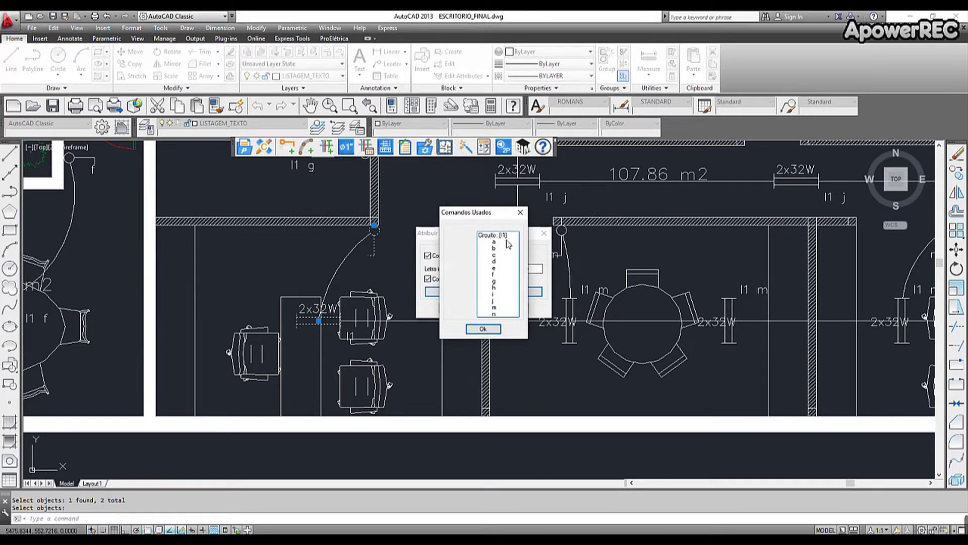
click(483, 329)
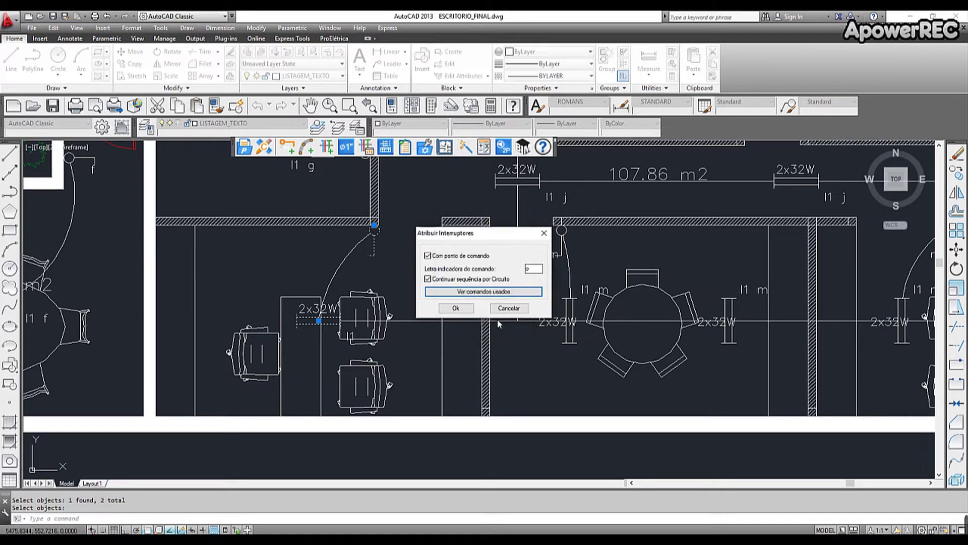
click(469, 309)
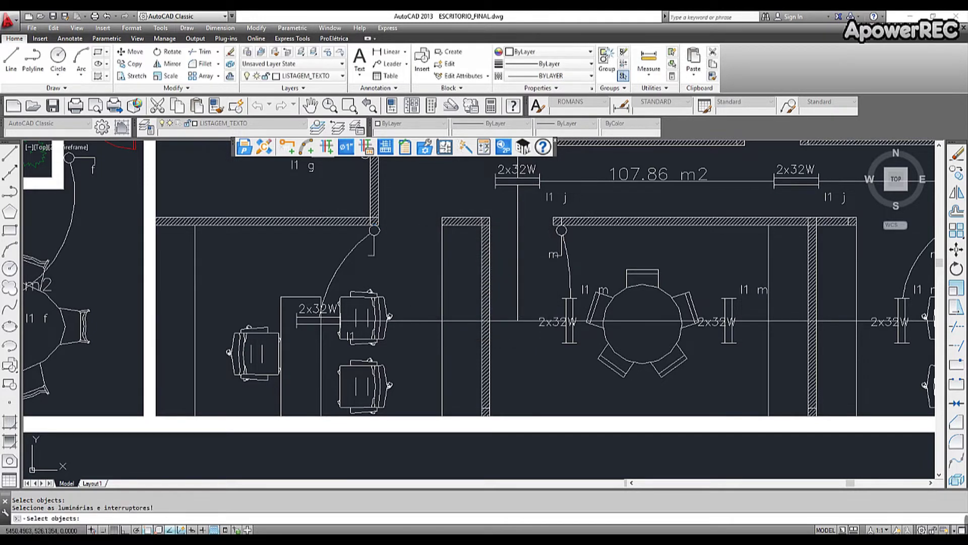
key(Return)
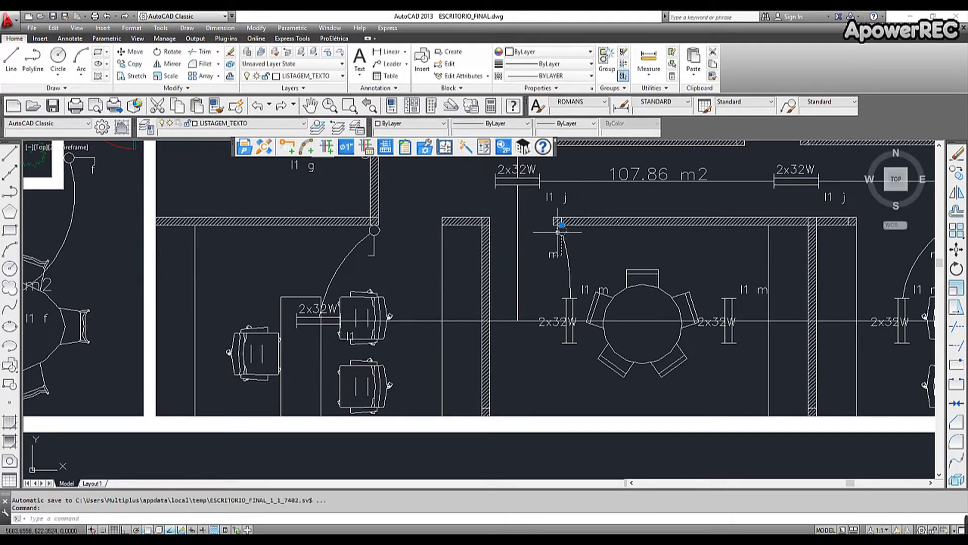
Step: Change the circuit of switch m and the two luminaires beside the round meeting table to I2, accepting the wiring settings
click(561, 227)
click(732, 339)
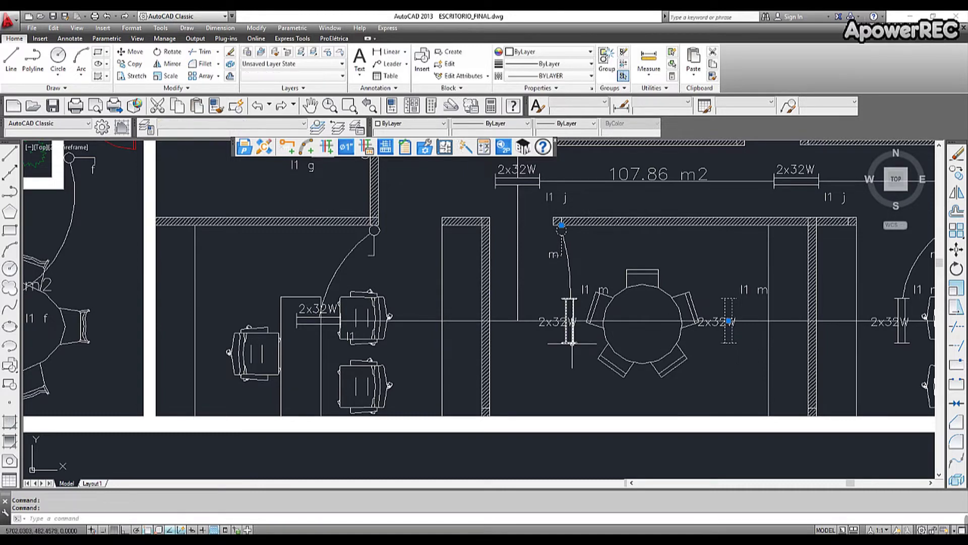
double_click(571, 343)
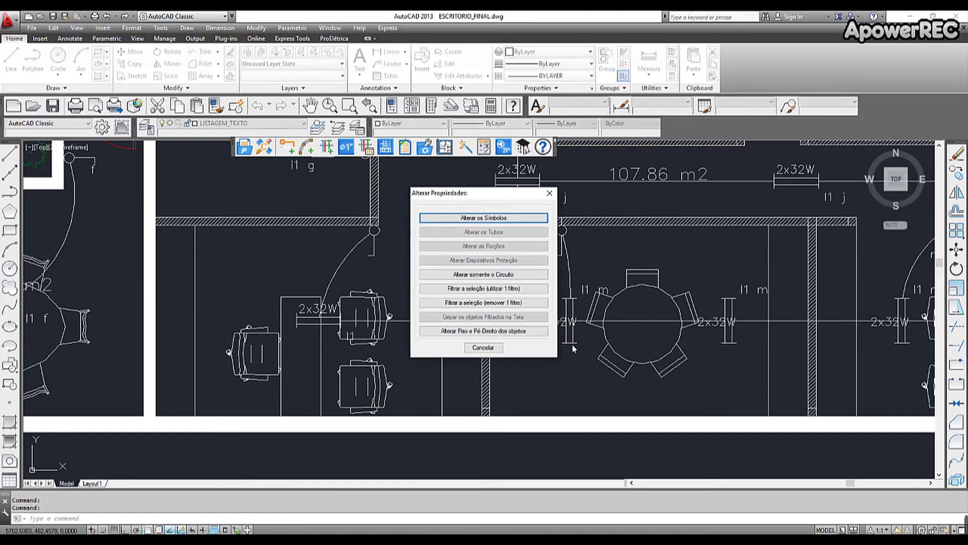
click(502, 217)
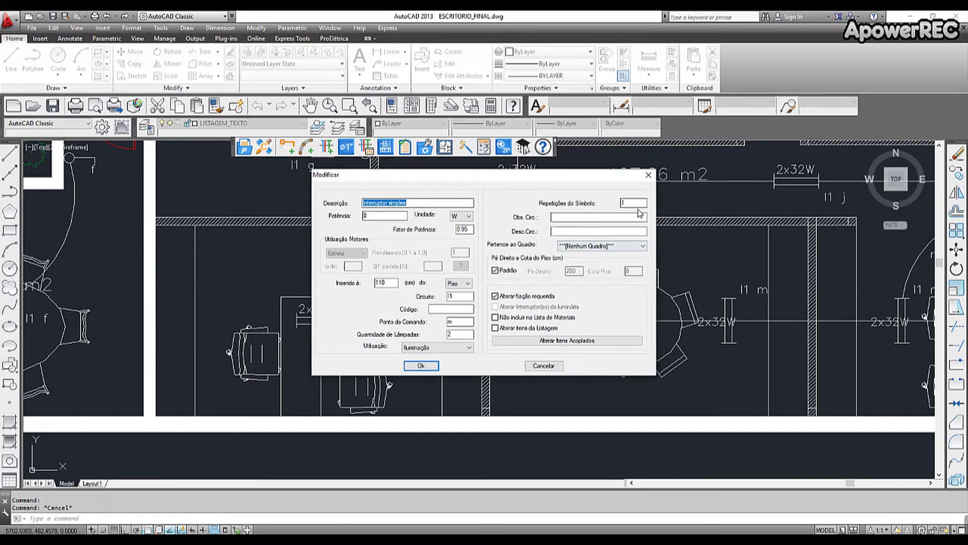
double_click(454, 298)
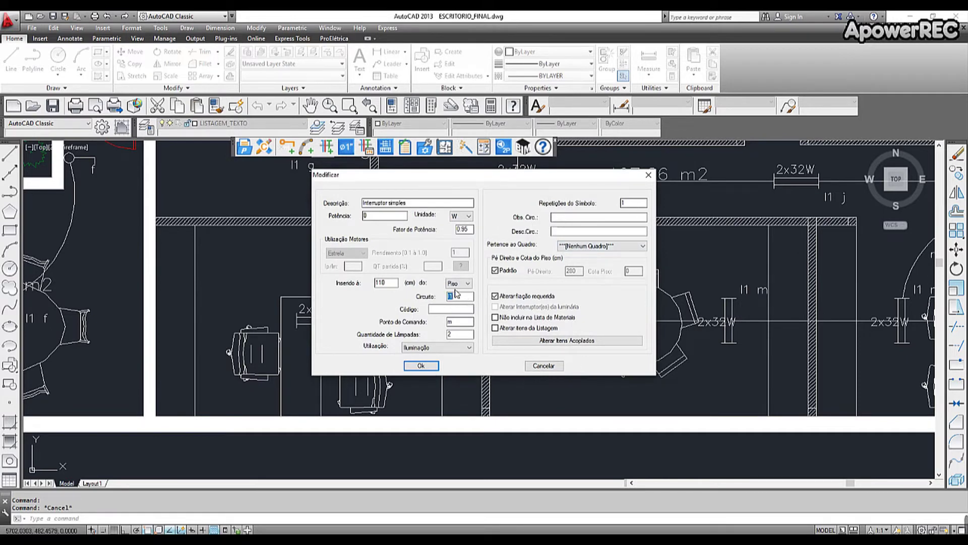
click(431, 365)
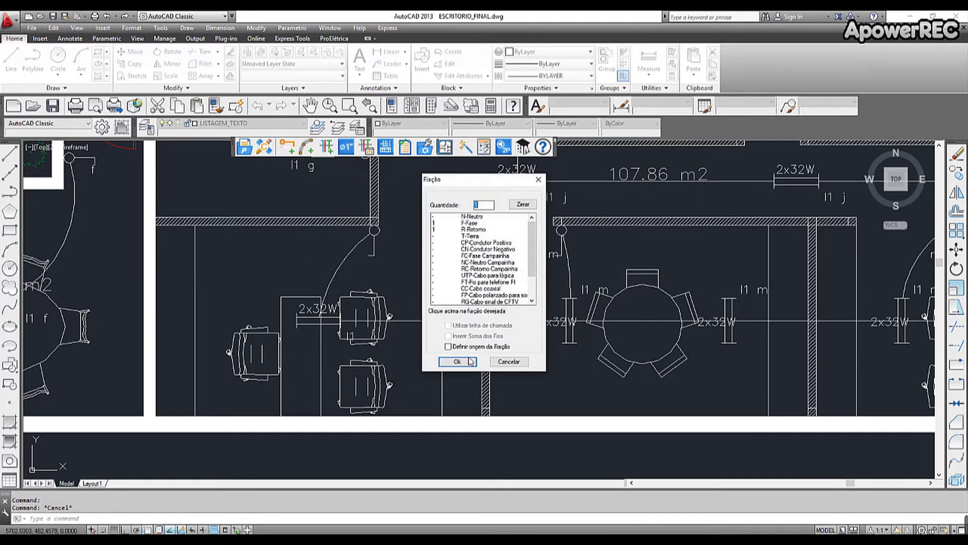
click(459, 361)
click(457, 290)
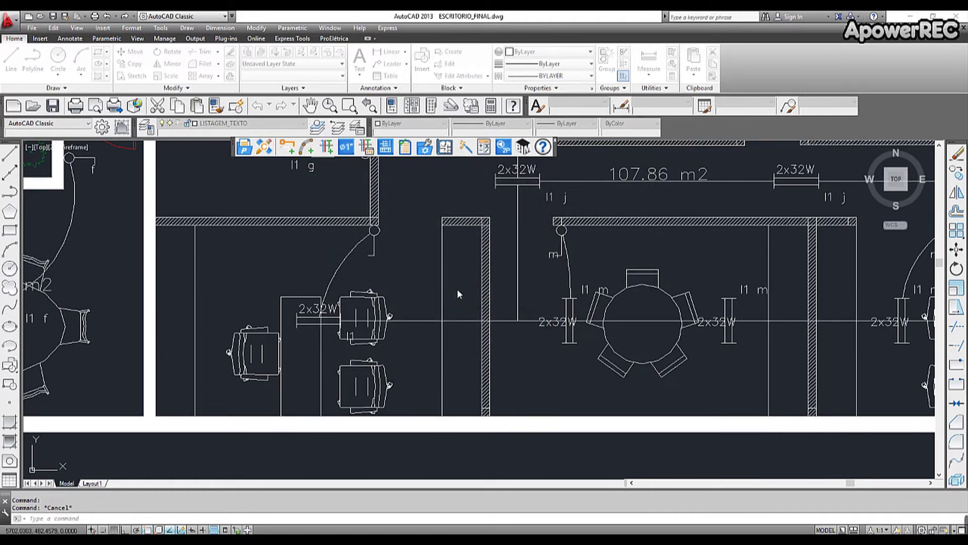
Step: Run switch assignment on the office's unlettered luminaire and switch again and view the command letters used per circuit
click(466, 146)
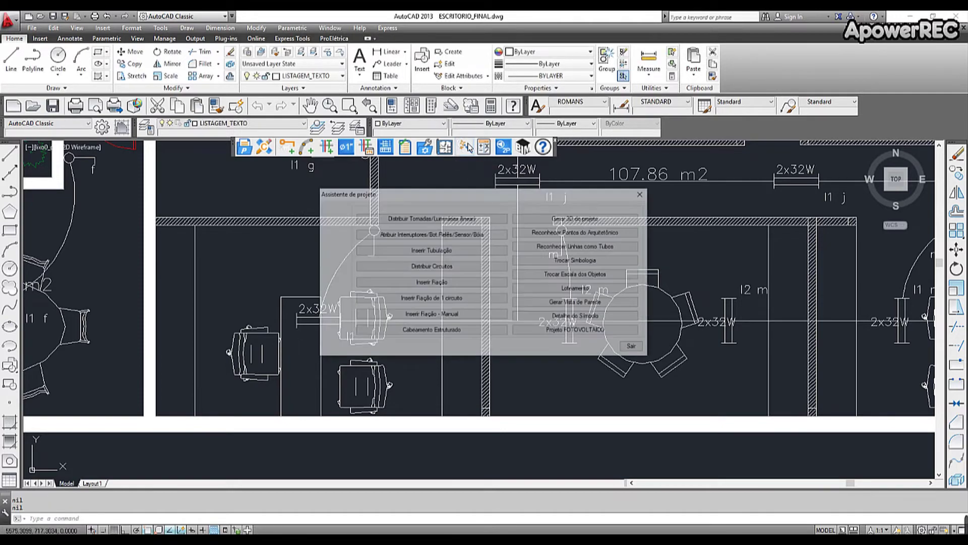
click(447, 234)
click(506, 239)
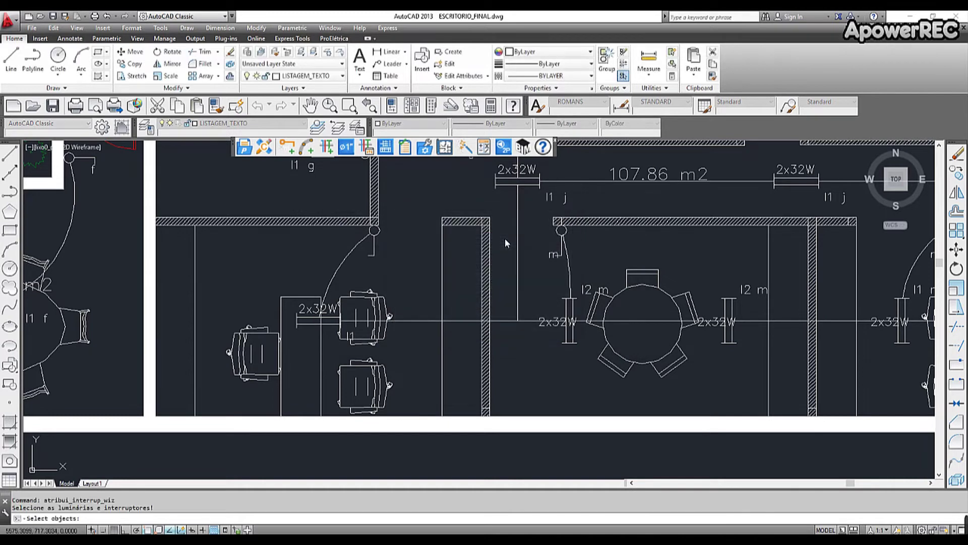
click(388, 243)
click(336, 321)
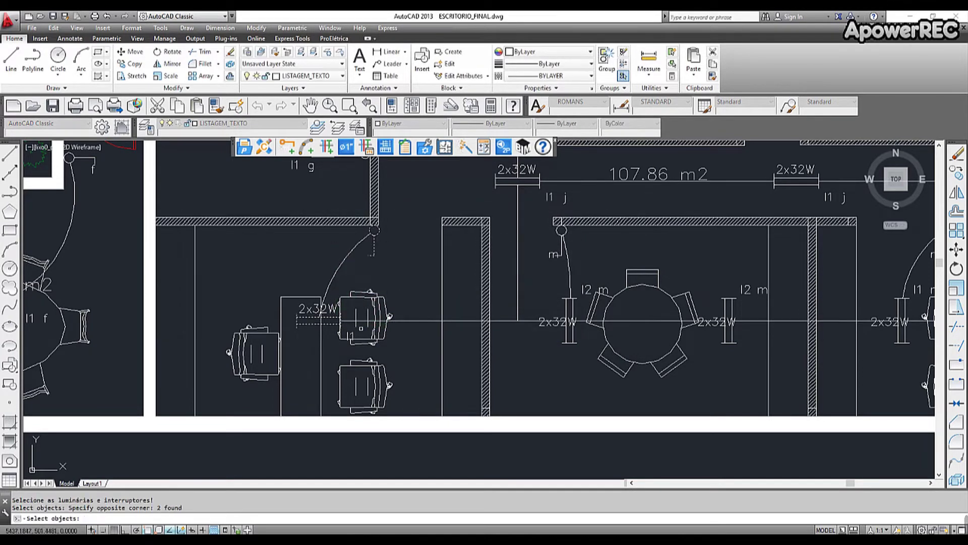
key(Return)
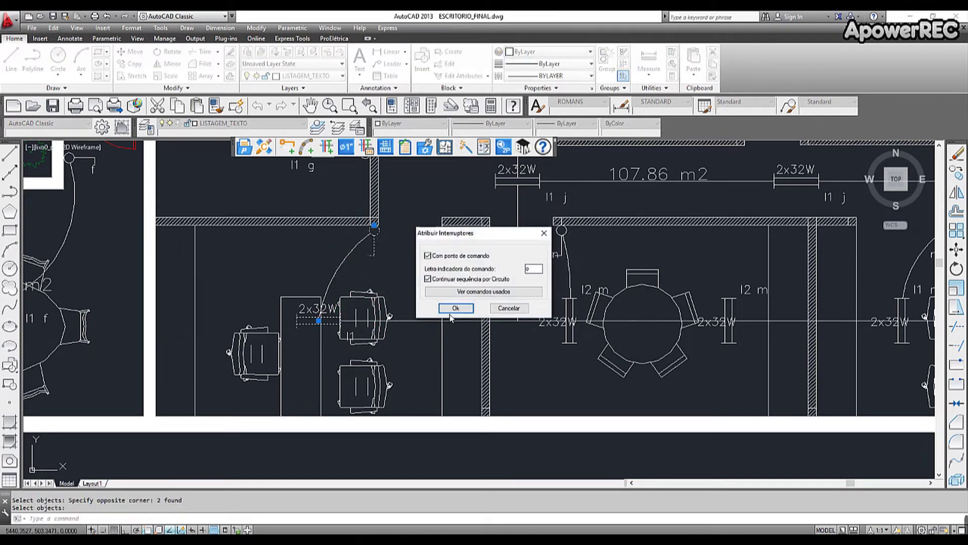
click(474, 292)
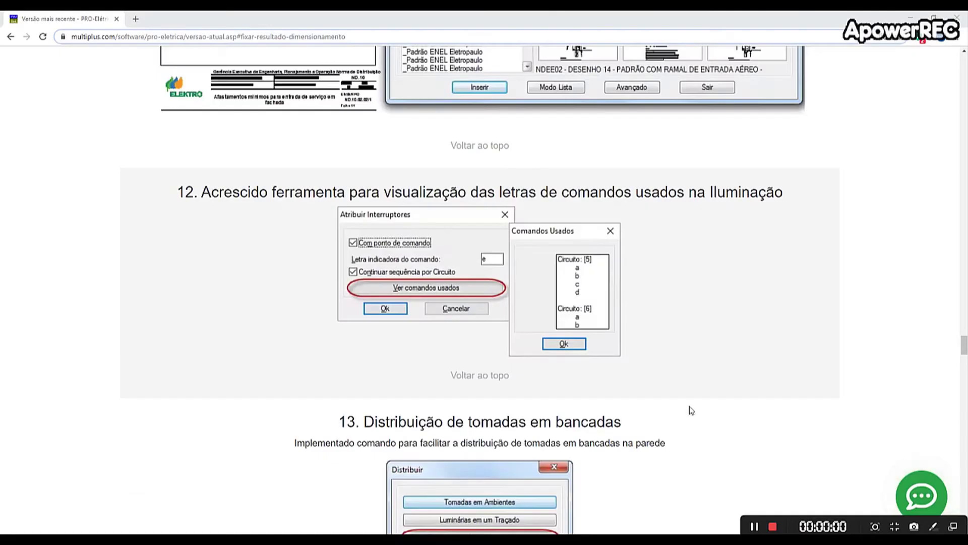
Step: Review section 13, Distribuição de tomadas em bancadas, on the PRO-Elétrica version page and switch to ESCRITORIO_FINAL.dwg in AutoCAD
scroll(701, 438, down, 1)
scroll(702, 440, down, 2)
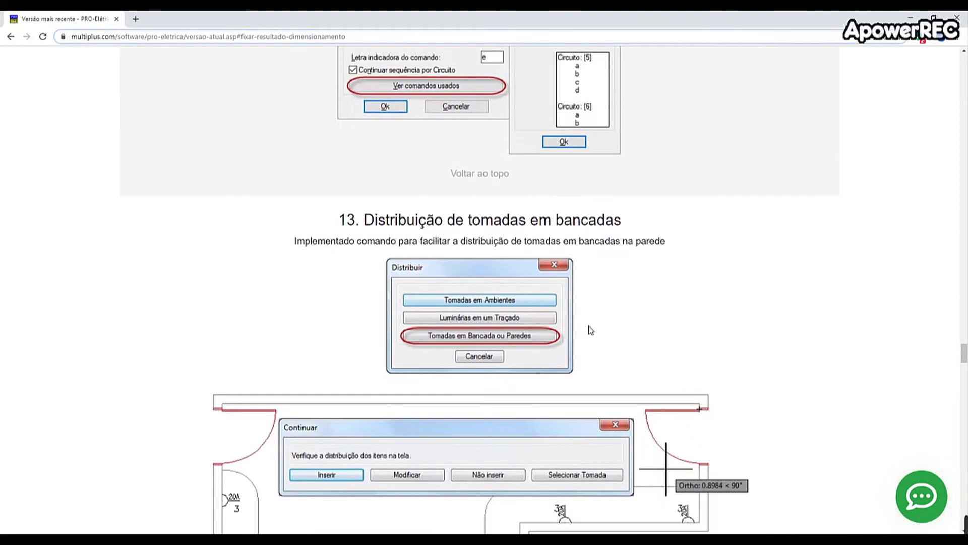
scroll(590, 322, down, 3)
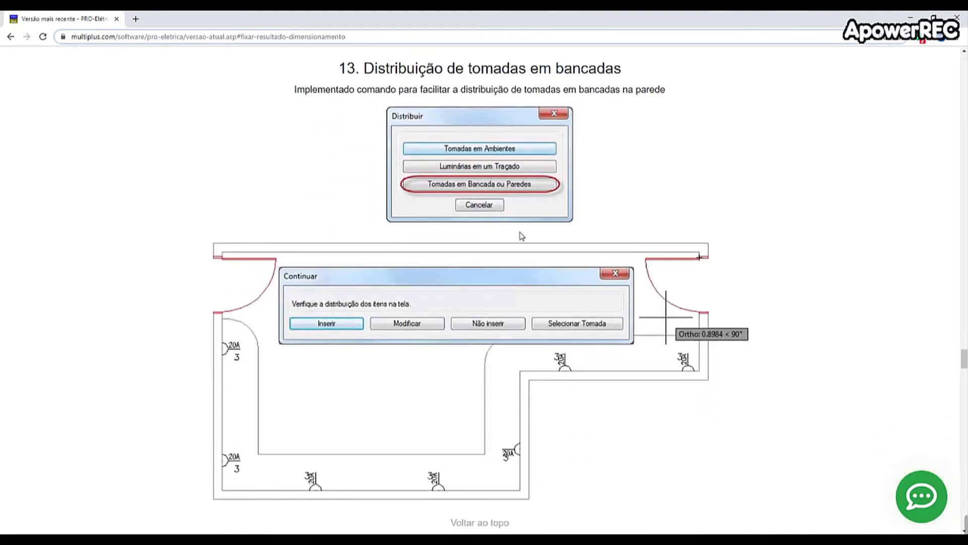
mouse_move(358, 537)
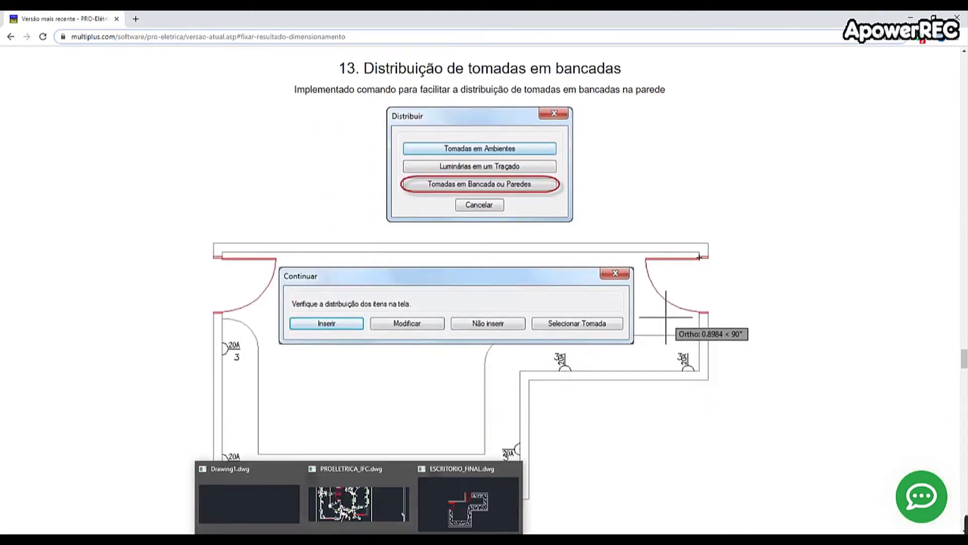
click(477, 509)
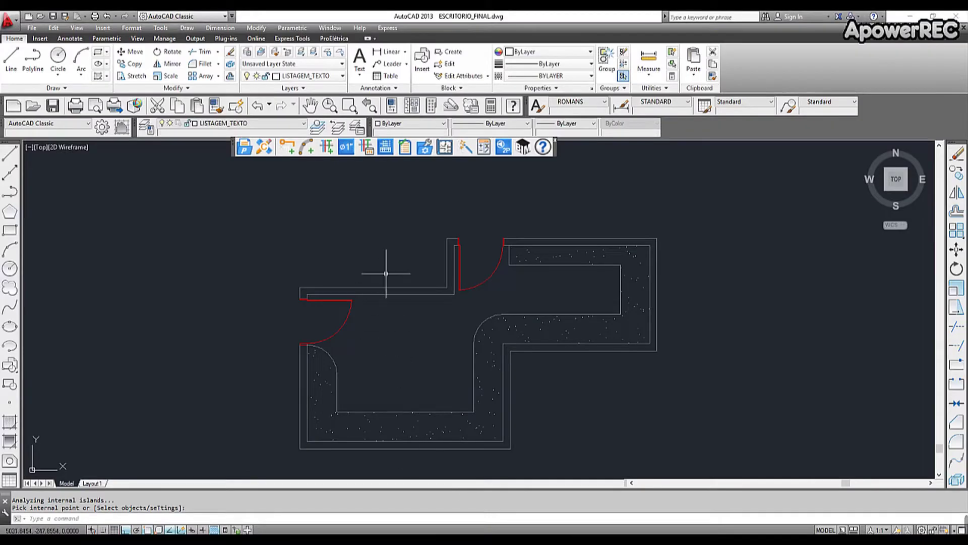
Step: Start distributing outlets along counters or walls, using the 150 W Tomada 10A at Piso+110cm from 59-IEC-60617 on circuit 1
click(466, 149)
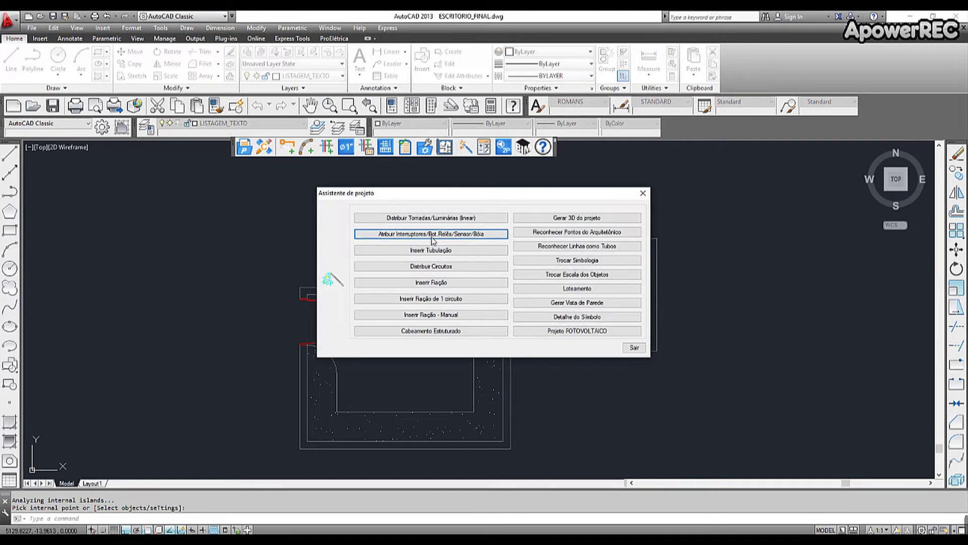
click(430, 219)
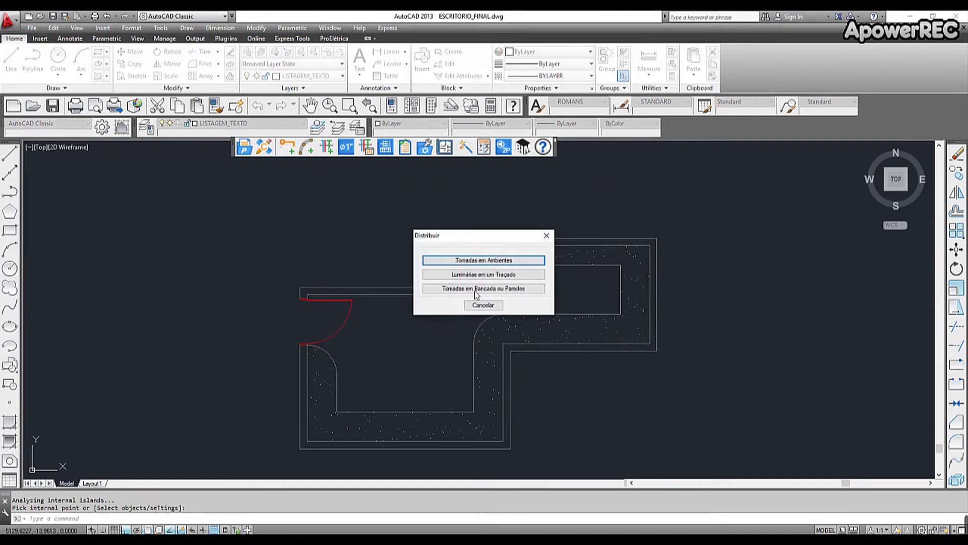
click(494, 291)
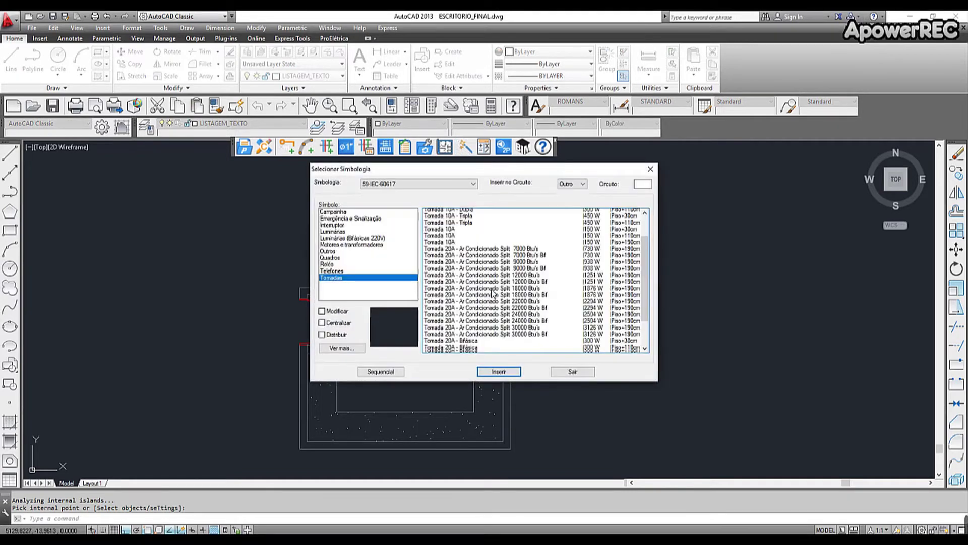
click(492, 291)
scroll(491, 292, up, 2)
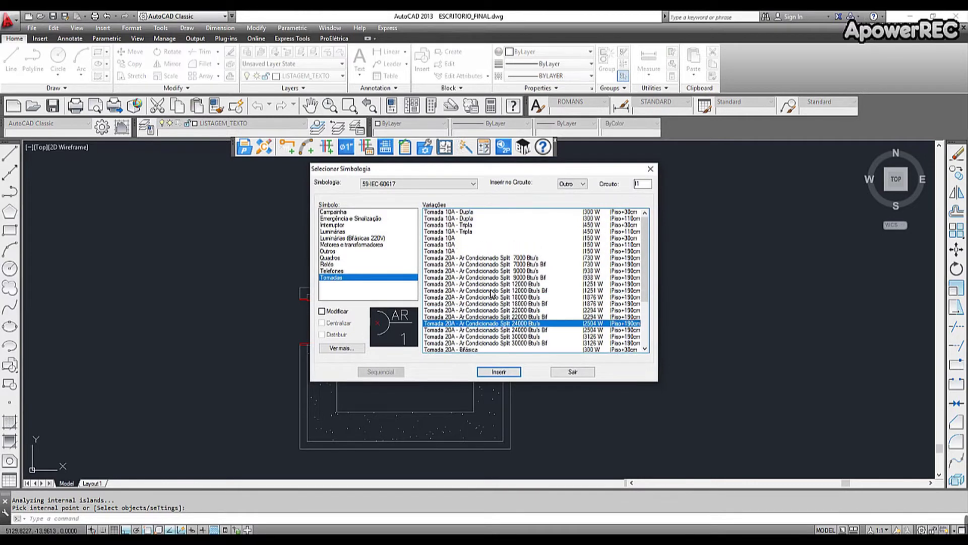
click(440, 238)
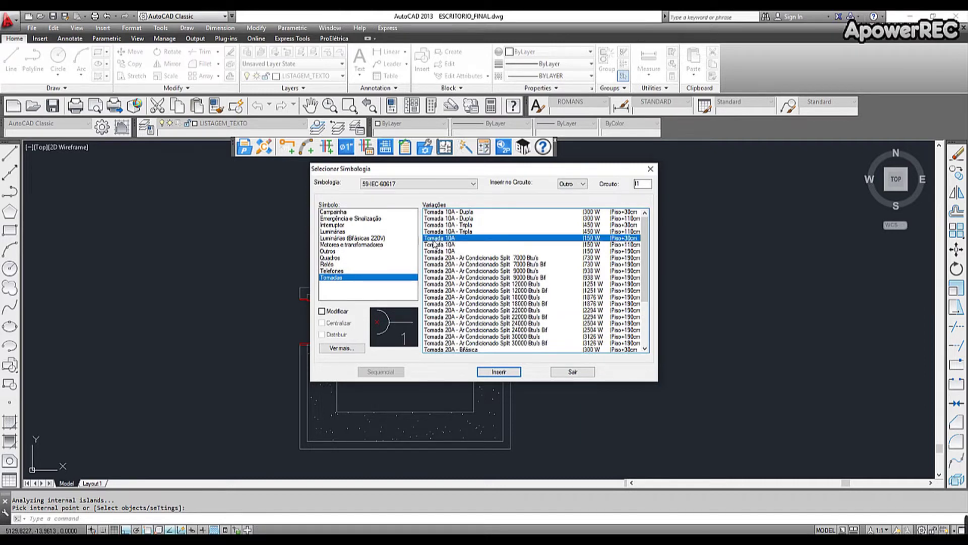
click(434, 244)
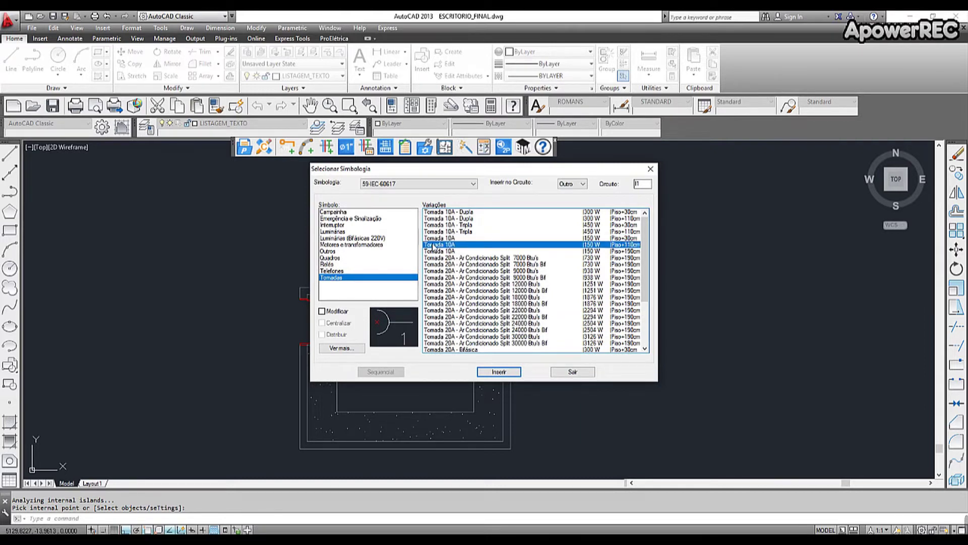
double_click(650, 186)
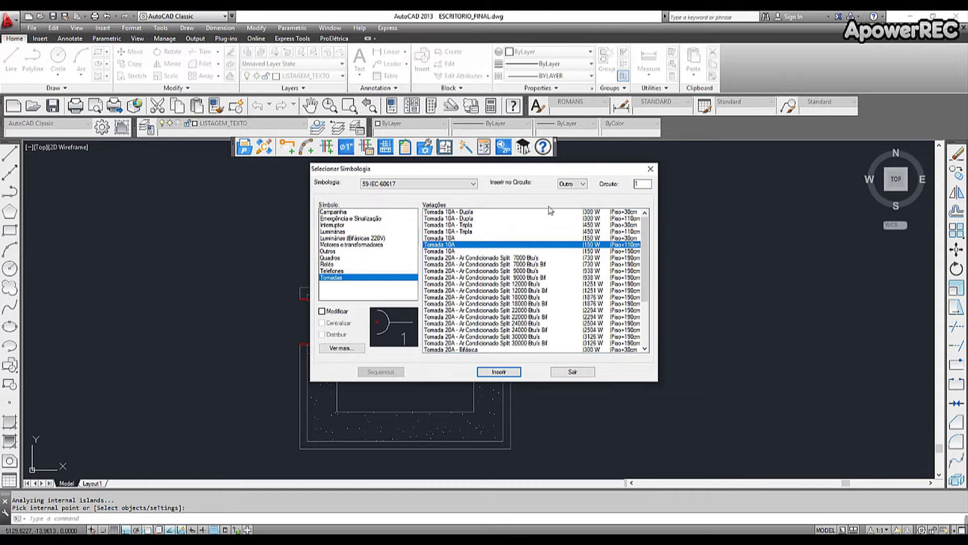
click(499, 372)
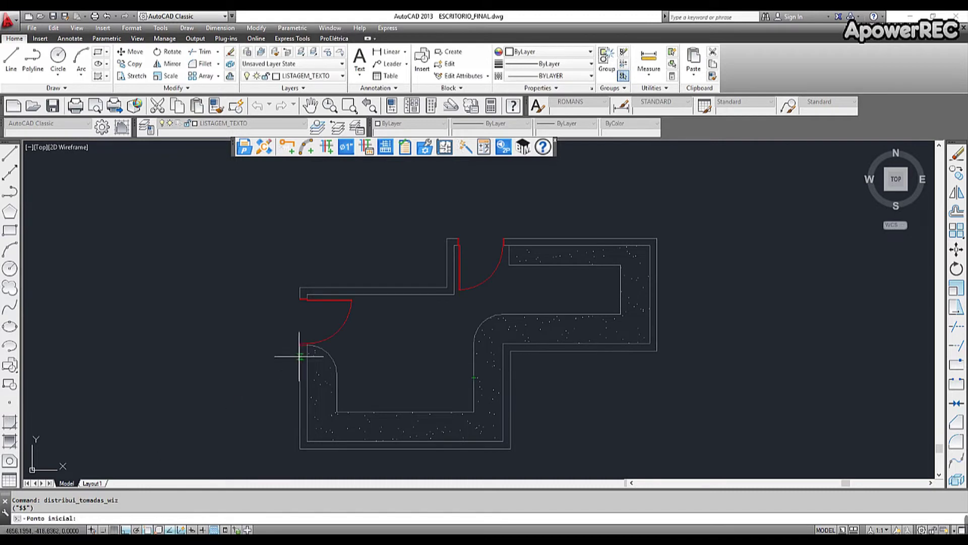
Step: Trace the outlet path along the inner wall line behind the counter, from the lower jamb of the west door to the counter's north end
click(307, 299)
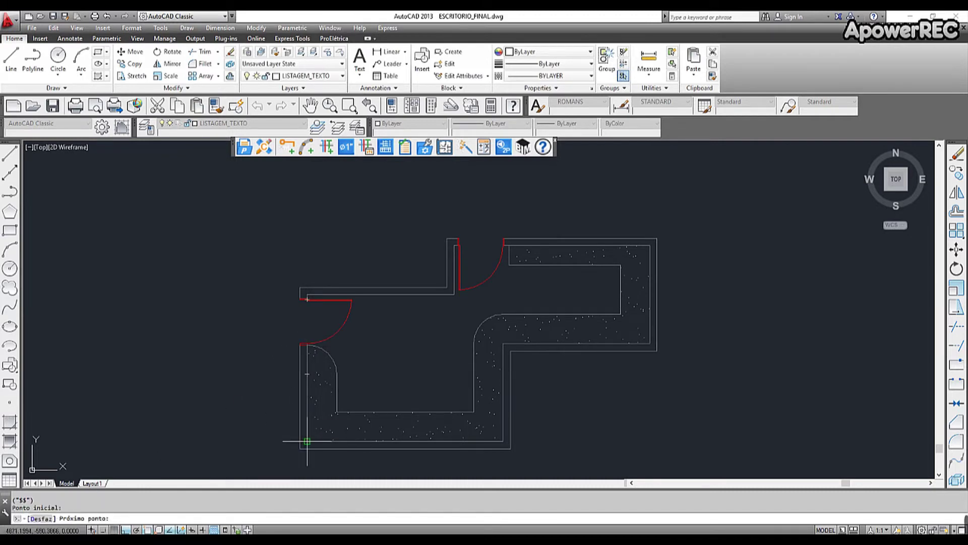
click(307, 441)
click(502, 441)
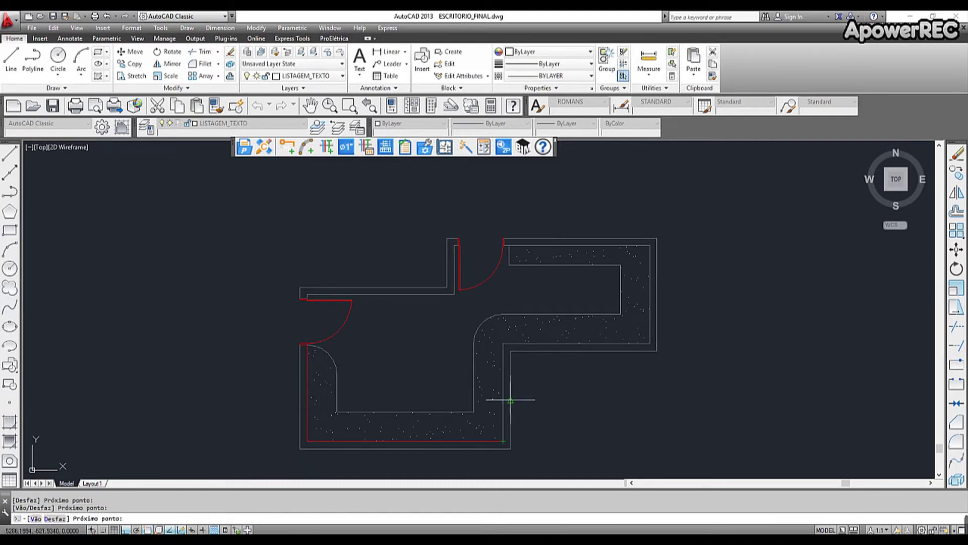
click(503, 344)
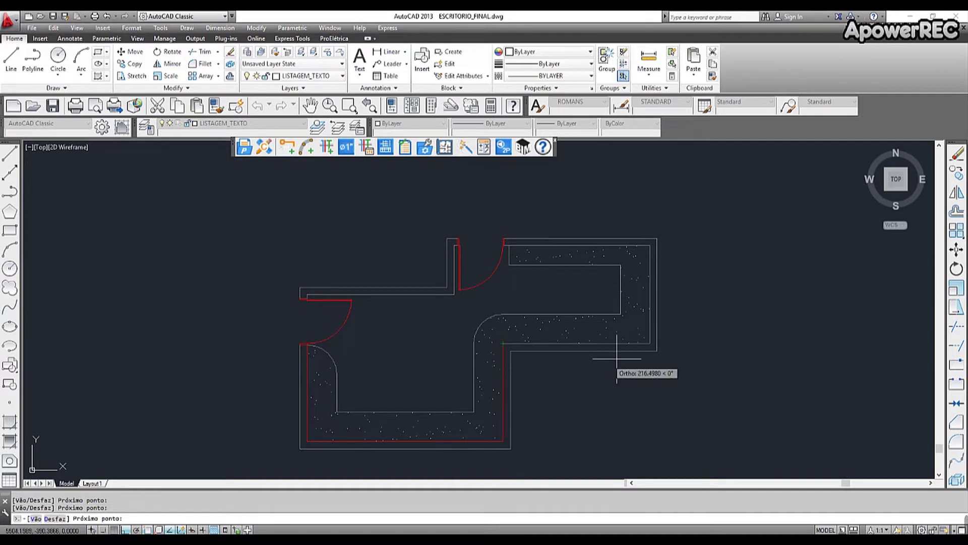
click(649, 344)
click(650, 246)
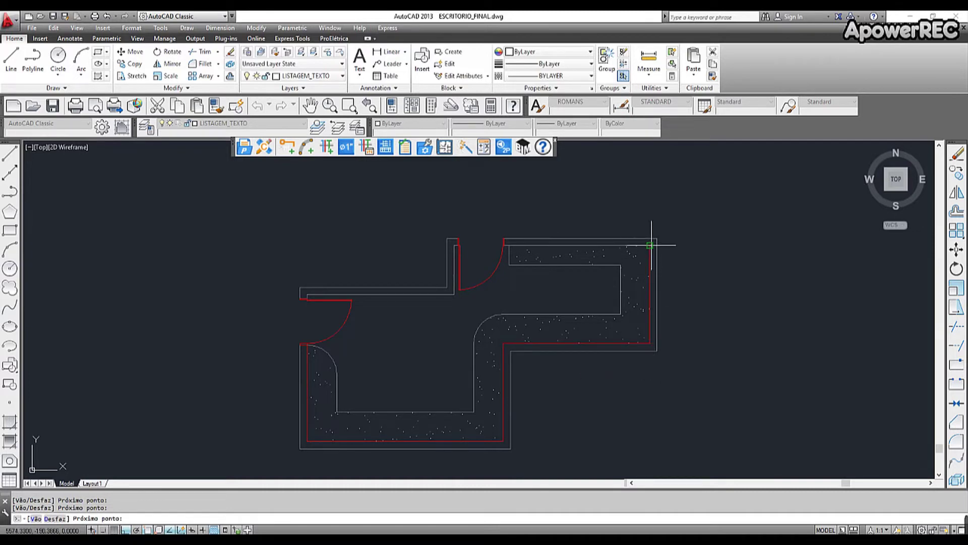
click(512, 247)
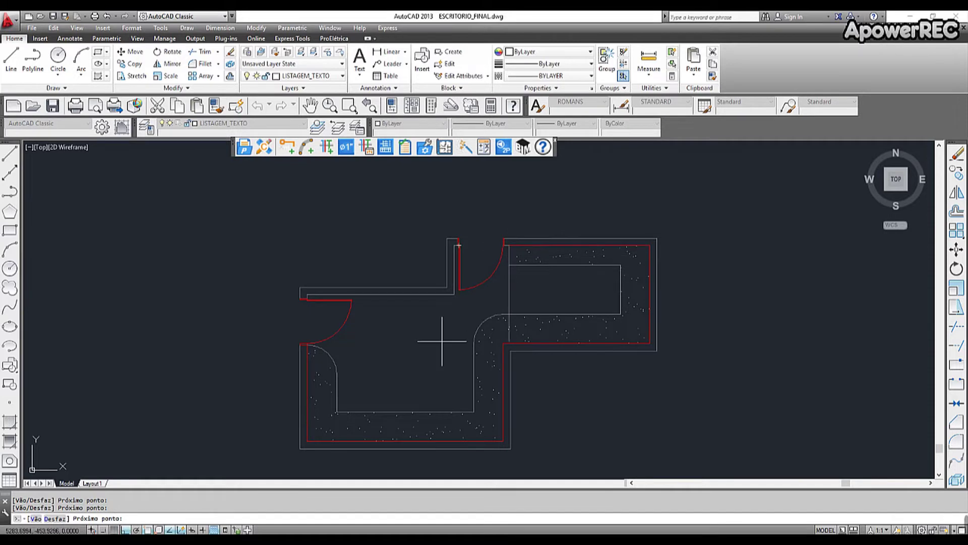
key(Return)
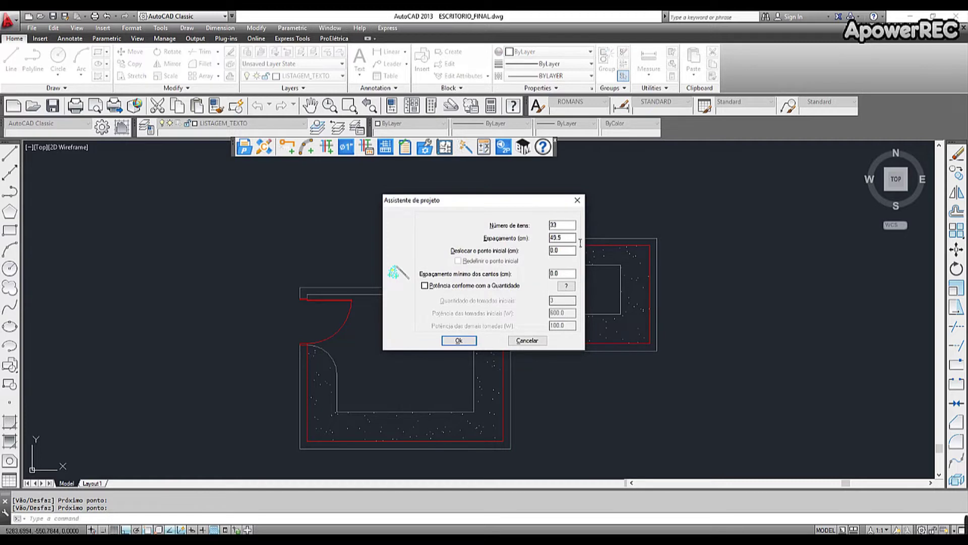
Step: Preview the outlet distribution with 200 cm spacing and the starting point offset by 50 cm
drag(573, 241, 497, 242)
text(200)
click(460, 340)
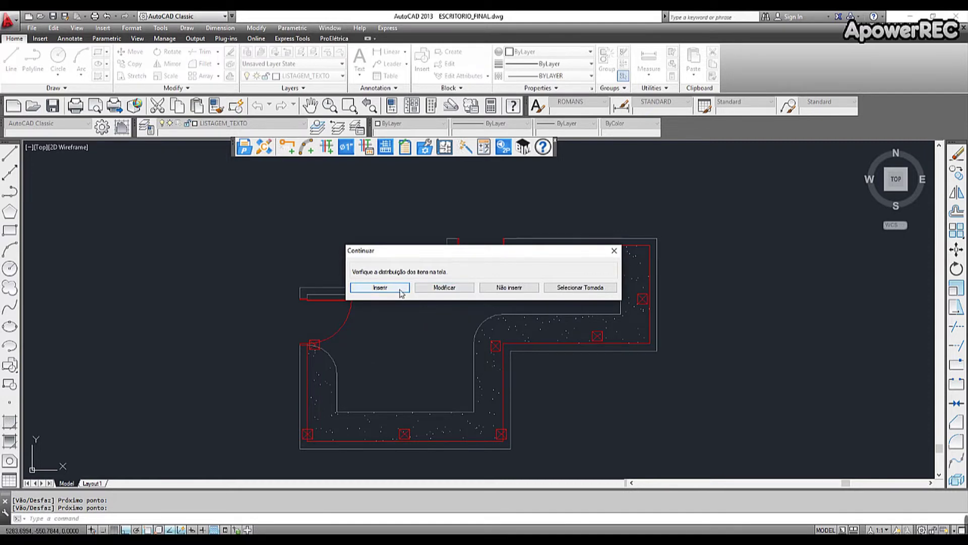
click(446, 287)
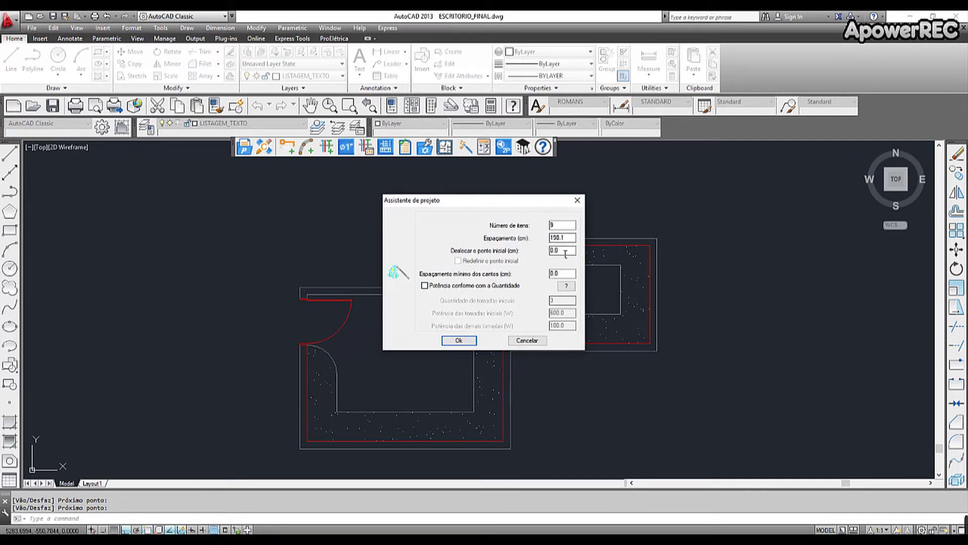
drag(565, 255, 551, 250)
text(50)
click(466, 341)
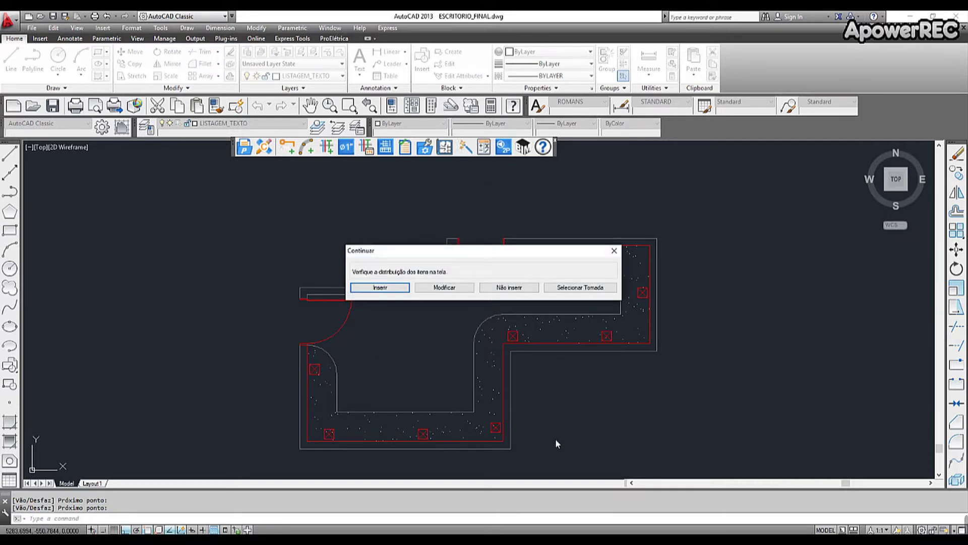
drag(502, 255, 304, 220)
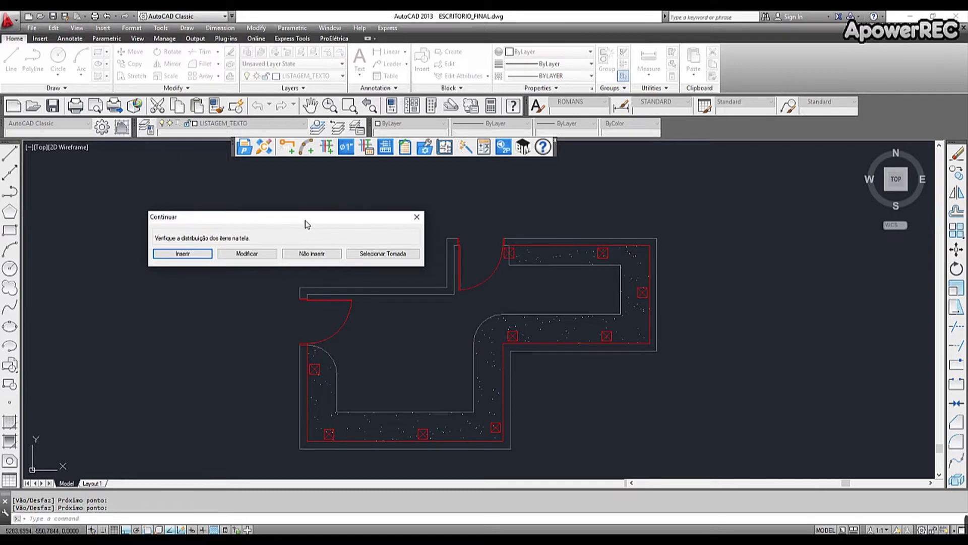
Step: Set the minimum spacing from corners to 50 cm, insert the distributed outlets and end the command
click(247, 254)
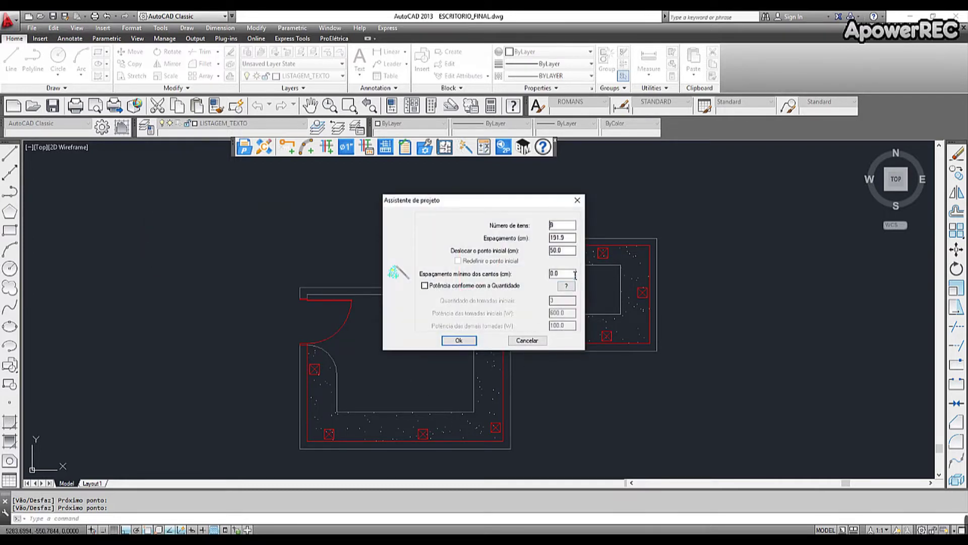
drag(573, 275, 497, 282)
text(50)
click(468, 343)
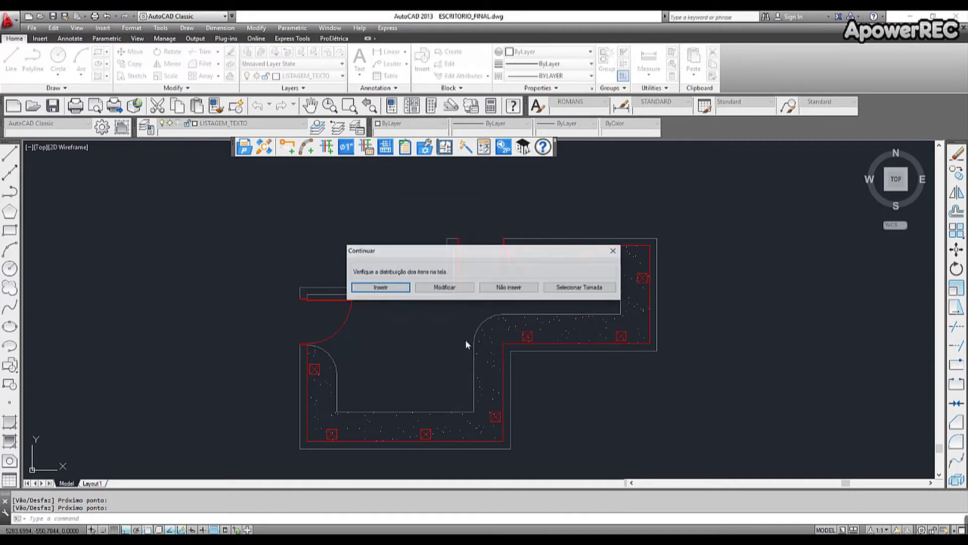
mouse_move(471, 248)
mouse_down()
mouse_move(313, 304)
mouse_move(271, 274)
mouse_up()
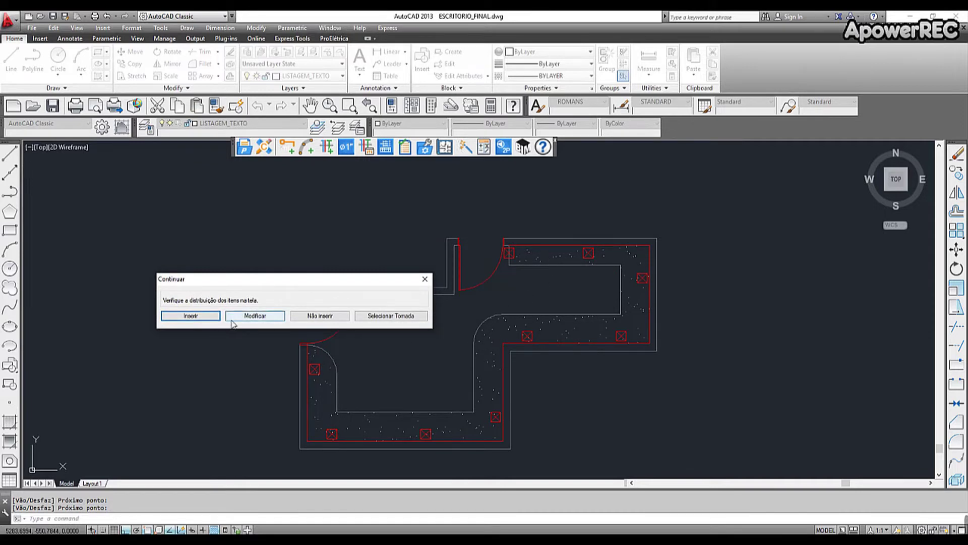
click(191, 316)
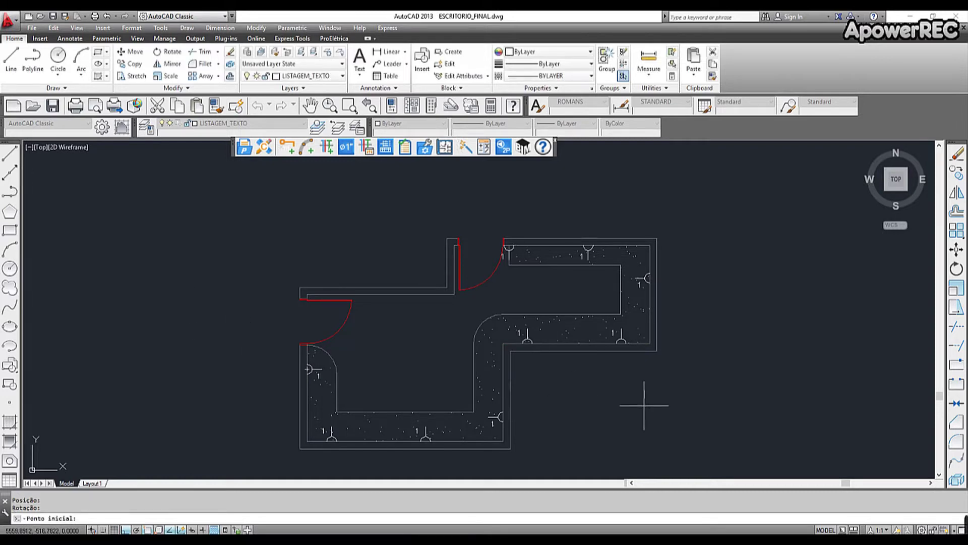
key(Return)
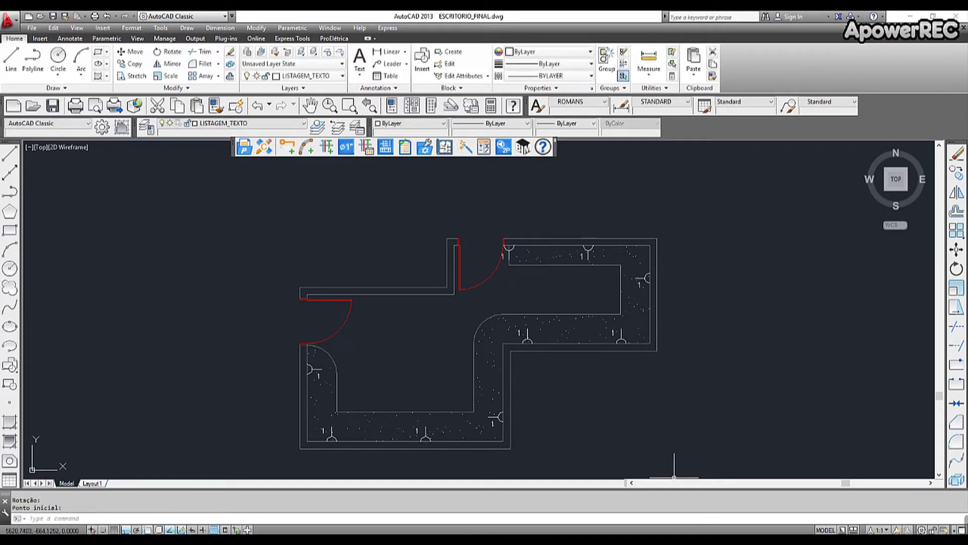
Step: Switch to PROELETRICA_IFC.dwg and open the Eletrodutos - Tipos de Linhas preference for editing
mouse_move(947, 529)
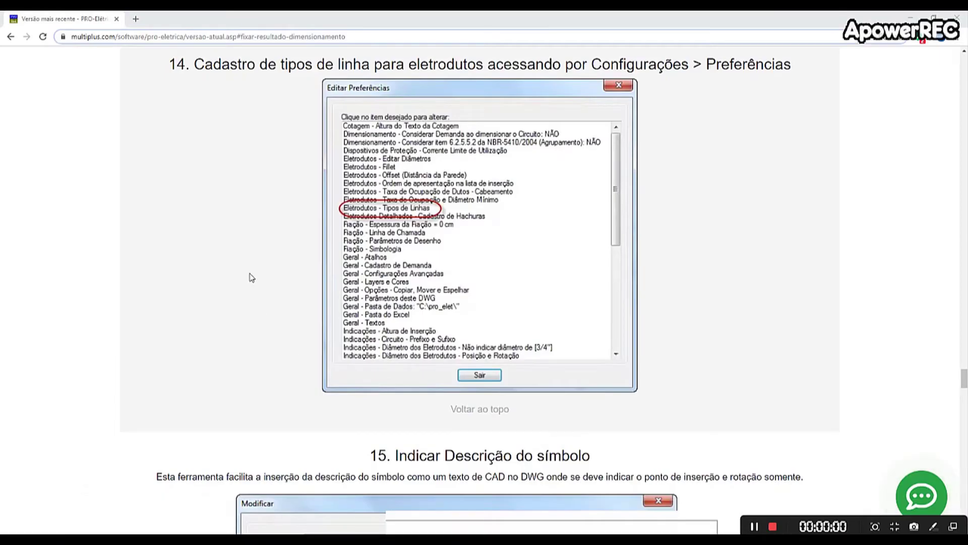
mouse_move(359, 542)
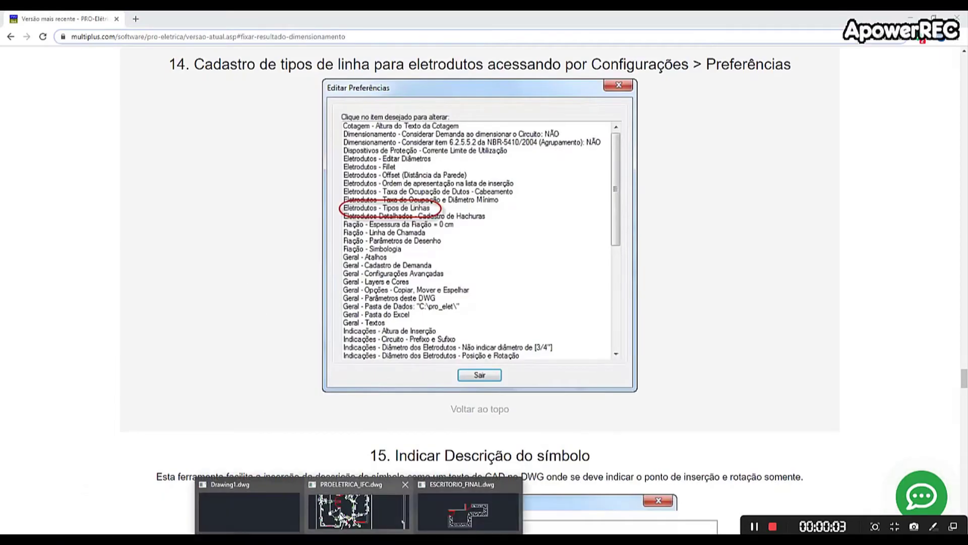
click(358, 512)
click(273, 148)
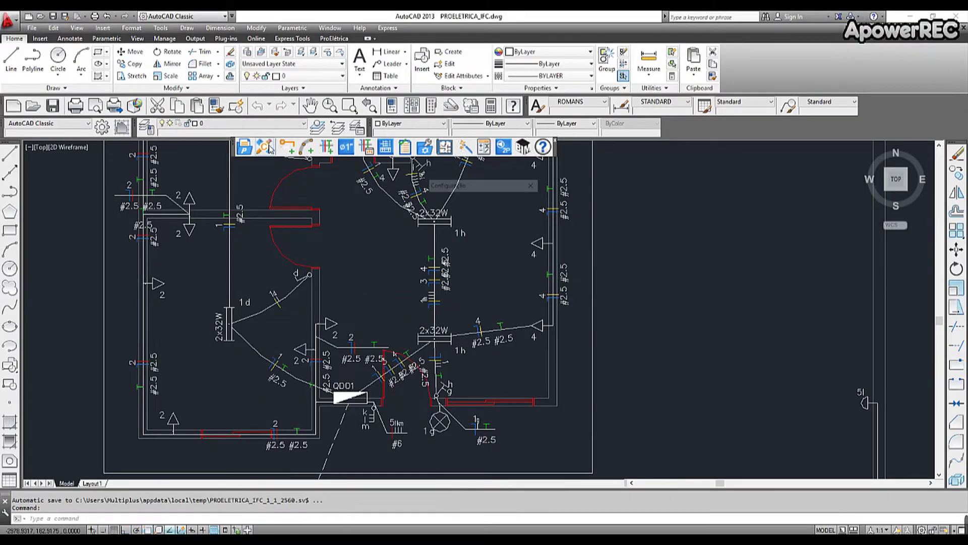
click(474, 328)
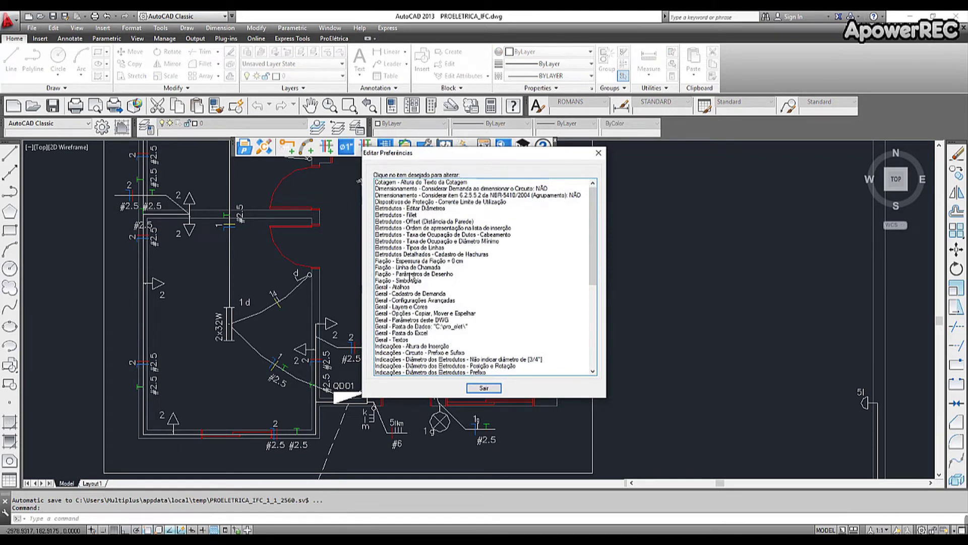
double_click(419, 248)
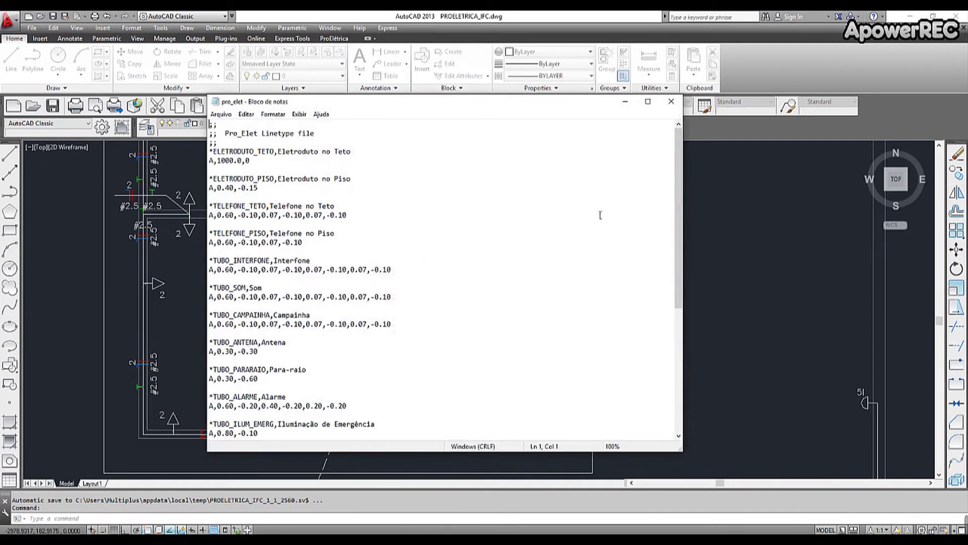
Step: Duplicate the ELETRODUTO_PISO linetype definition directly below the original in the pro_elet linetype file
drag(679, 165, 678, 321)
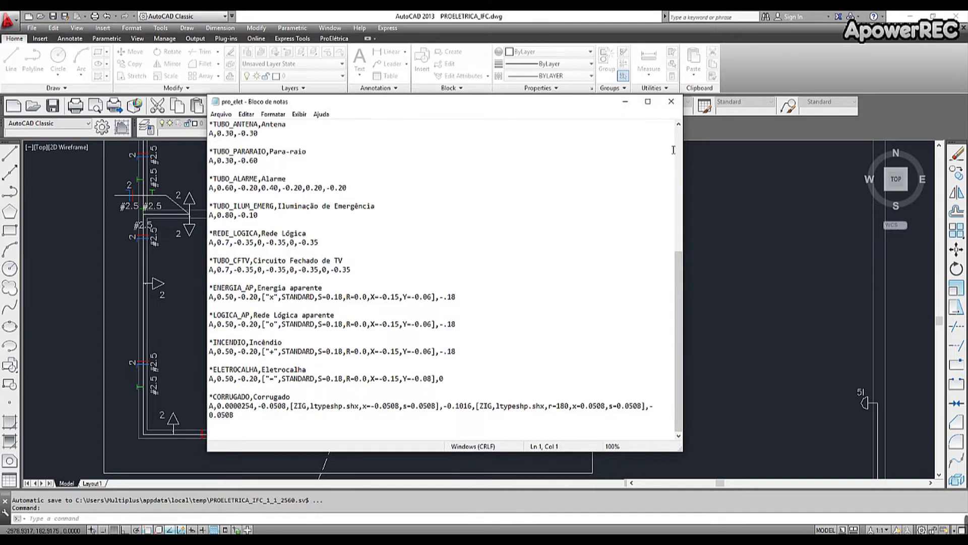
click(493, 262)
scroll(491, 293, up, 4)
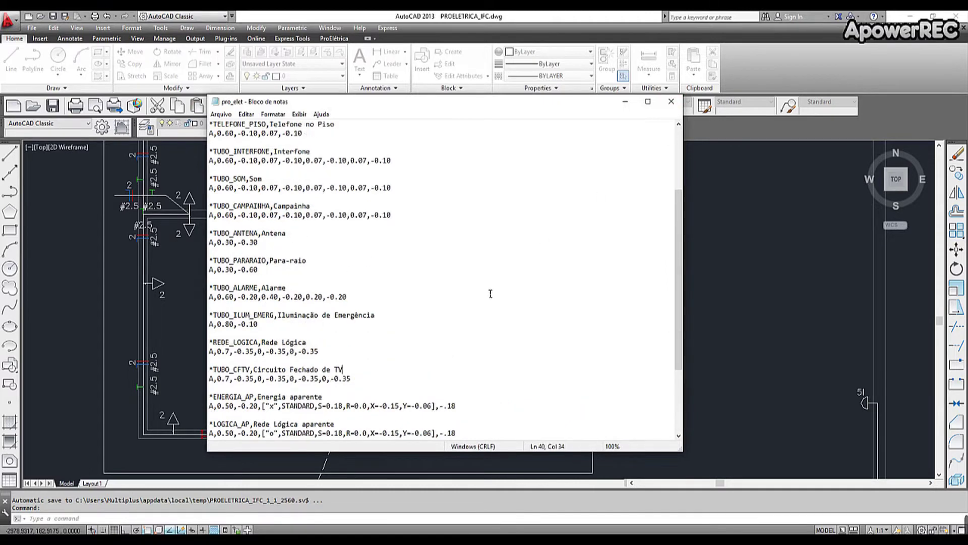
scroll(490, 294, up, 4)
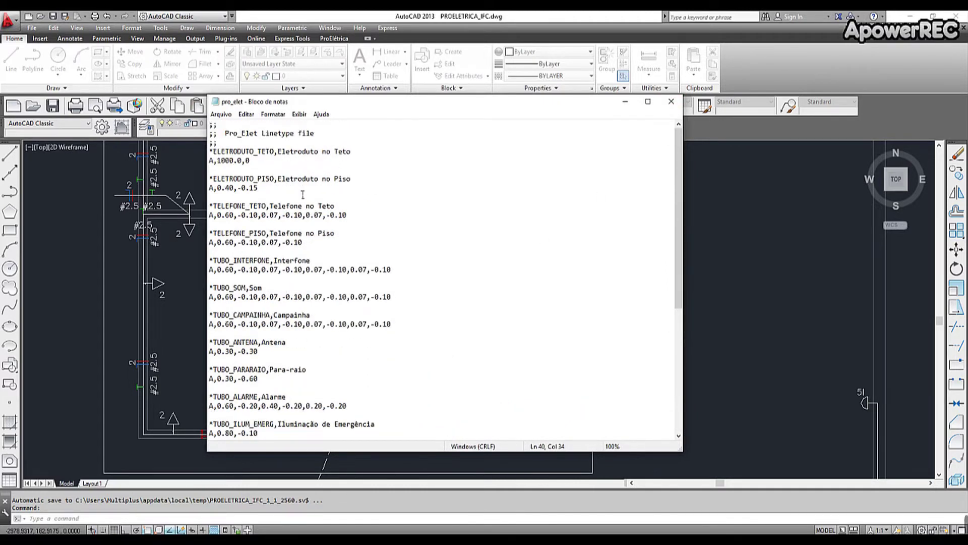
drag(268, 195, 204, 182)
key(ctrl+c)
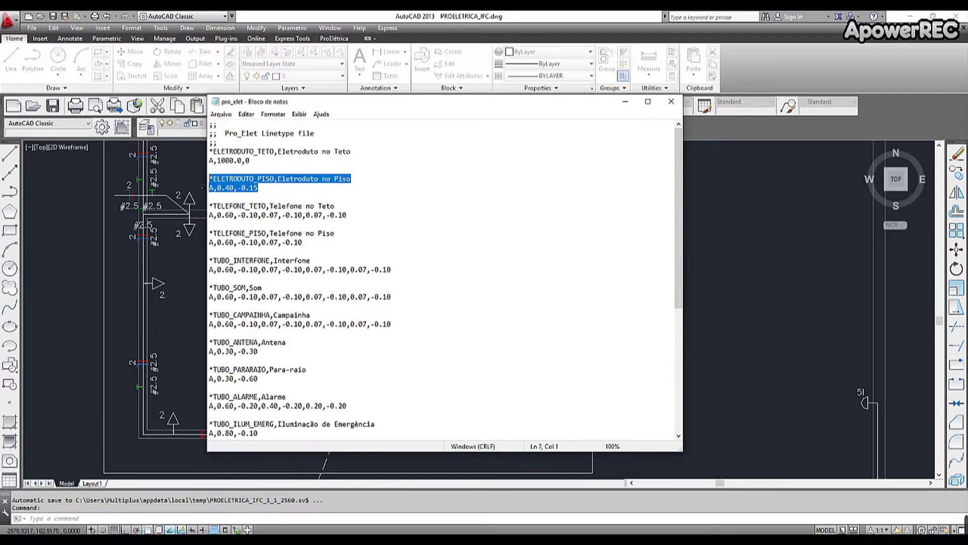
click(291, 194)
key(Return)
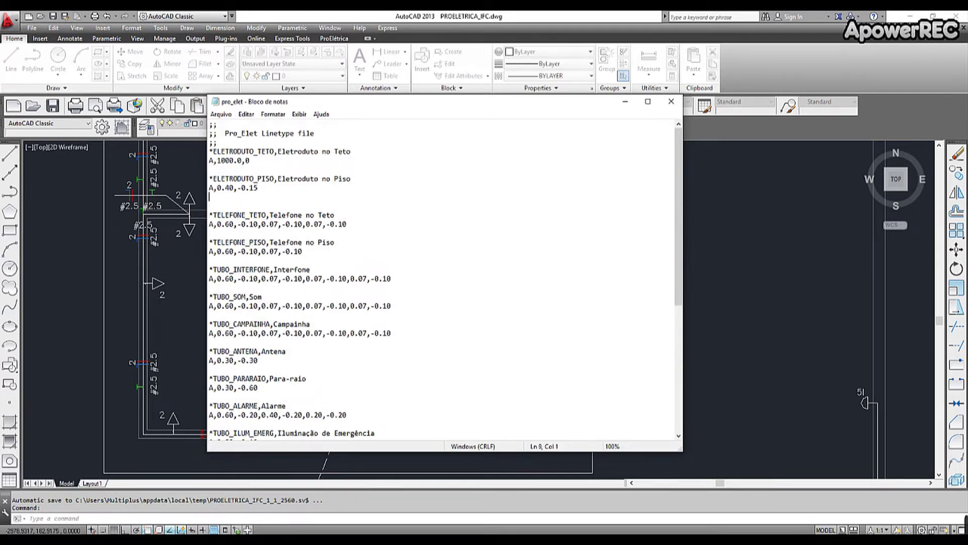
key(Return)
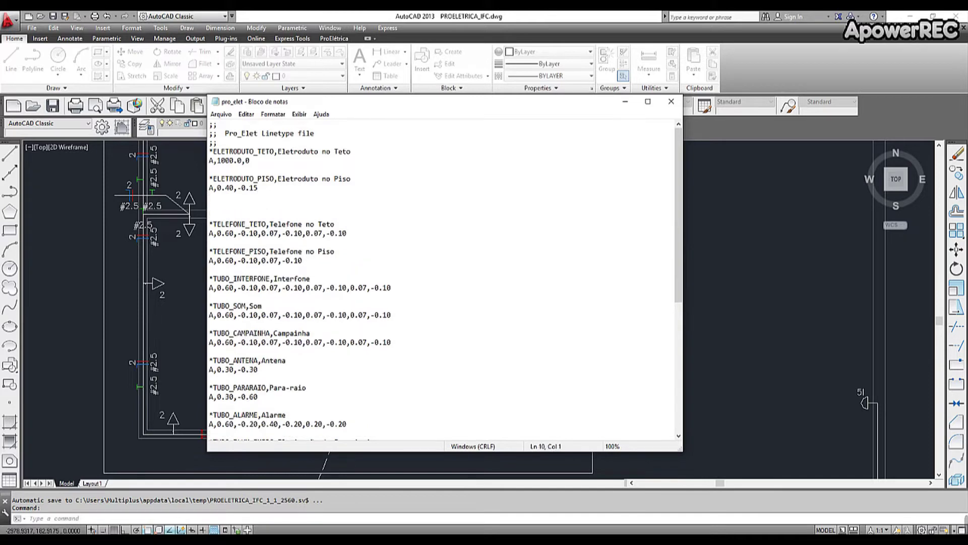
key(ctrl+v)
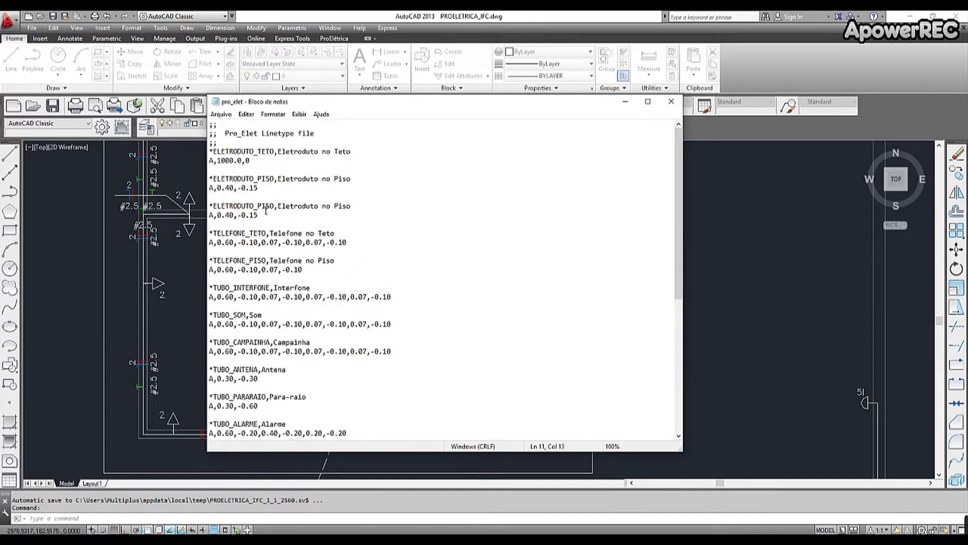
Step: Rename the copied linetype definition to ELETRODUTO_PAREDE and its description to "Eletroduto na Parede"
drag(261, 207, 278, 212)
text(PAREDE)
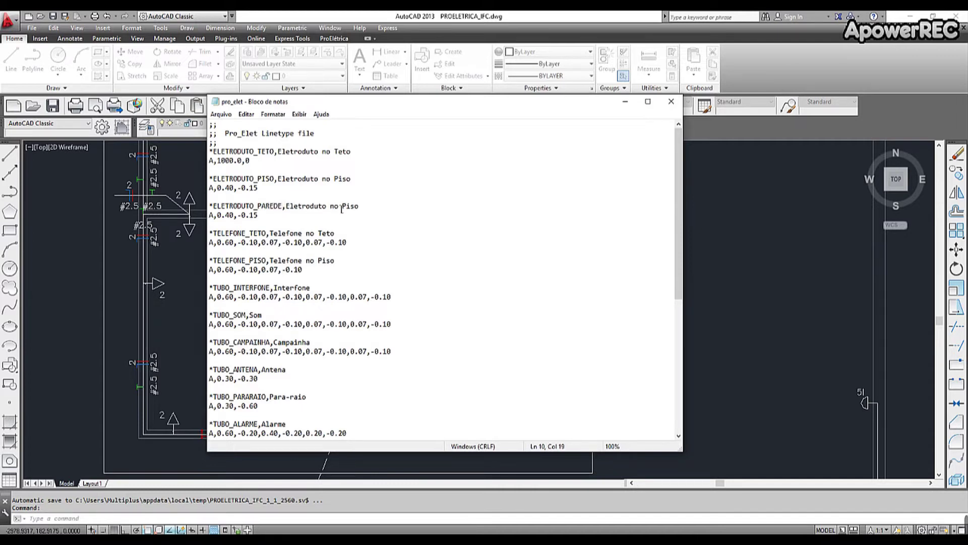
drag(334, 208, 367, 210)
text(a Parede)
mouse_move(277, 516)
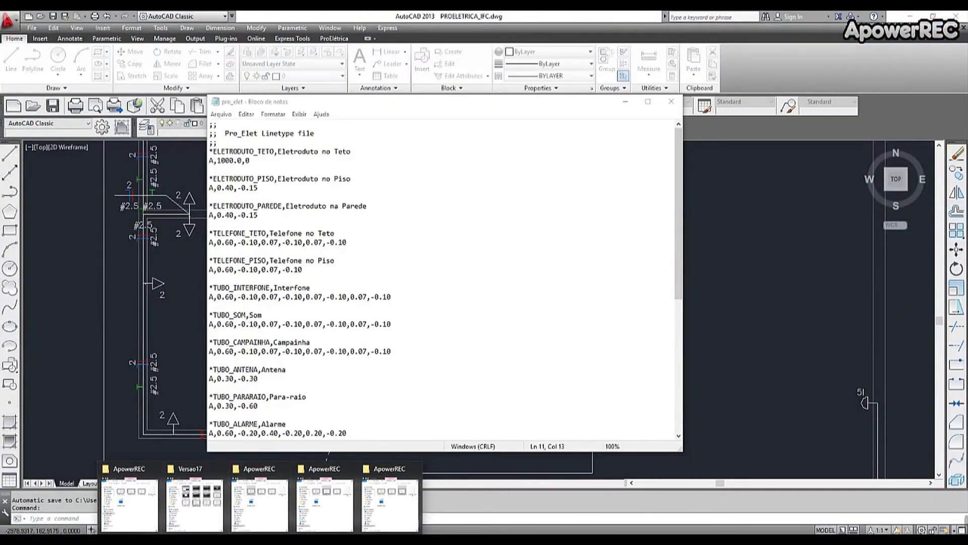
click(401, 424)
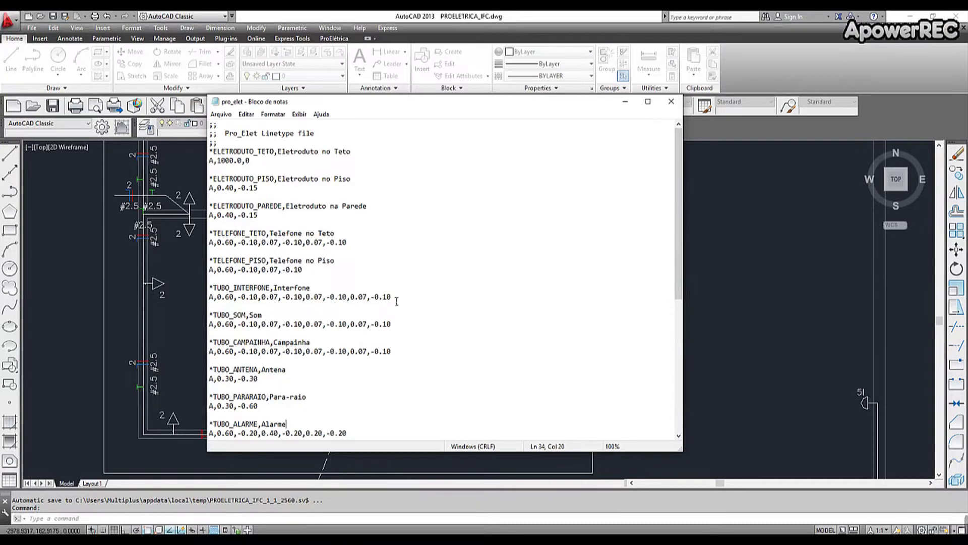
Step: Replace the ELETRODUTO_PAREDE dash pattern with a copy of the TUBO_INTERFONE pattern line
drag(392, 297, 214, 301)
key(ctrl+c)
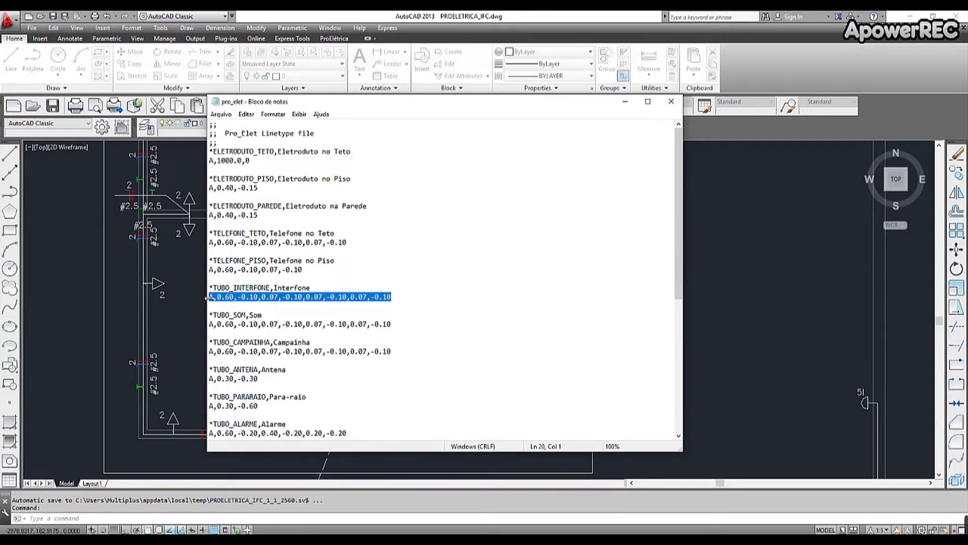
drag(265, 217, 211, 217)
key(ctrl+v)
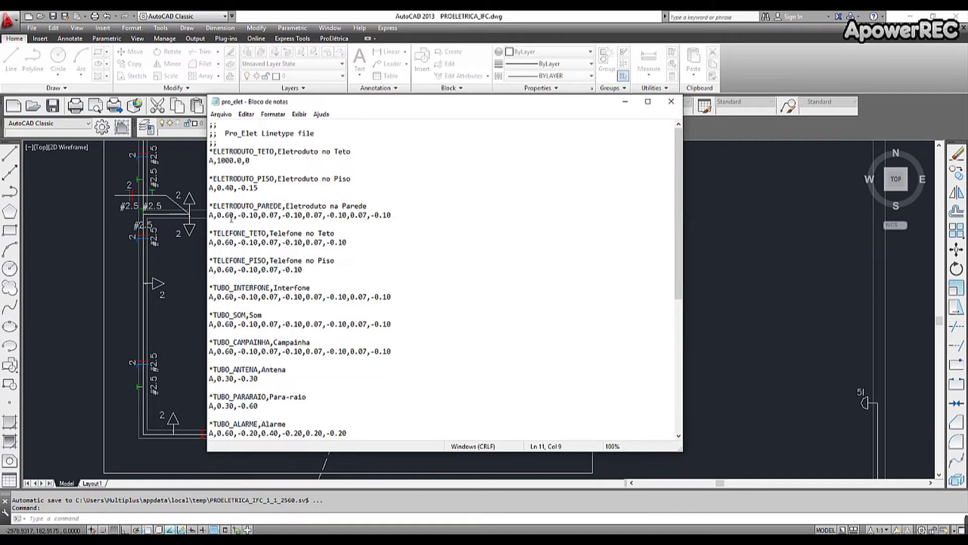
Step: Change the ELETRODUTO_PAREDE pattern values to A,0.40,-0.15,0.15,-0.15,0.15,-0.15,0.15,-0.15
drag(225, 215, 231, 216)
text(4)
key(shift+Right)
text(5)
double_click(275, 220)
text(15)
drag(298, 216, 302, 217)
text(5)
drag(314, 216, 324, 217)
text(15)
drag(344, 218, 392, 220)
text(15)
text(15)
text(15)
Step: Close the linetype file saving its changes, and leave the preferences editor
click(675, 104)
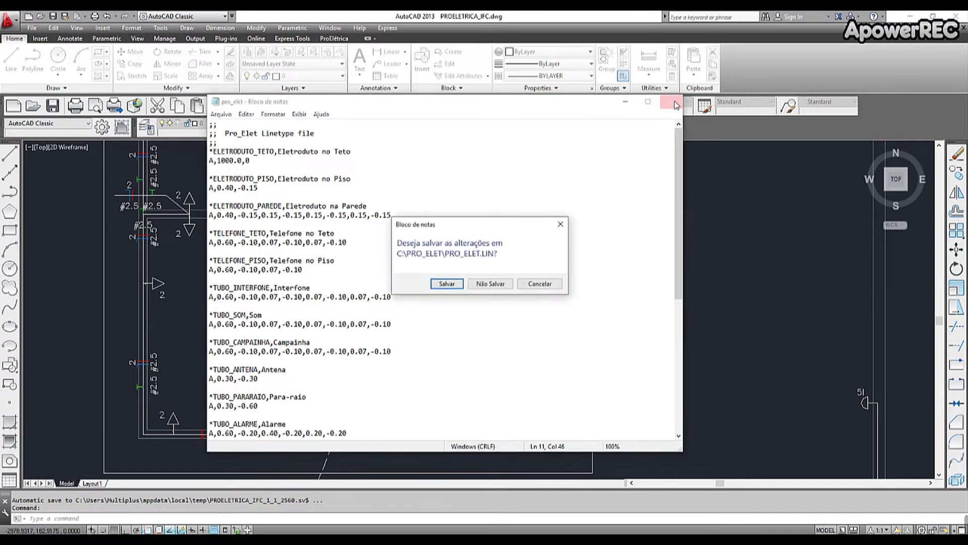
click(458, 289)
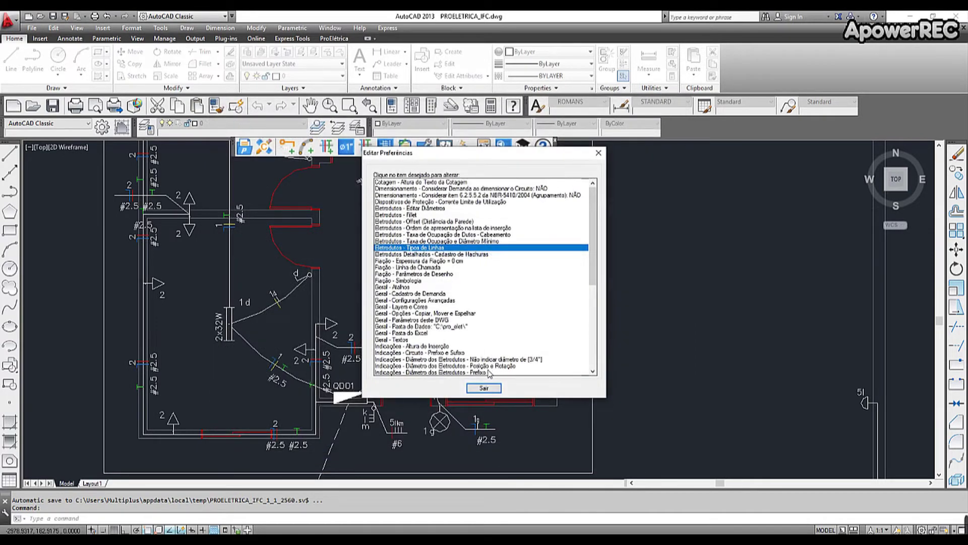
click(484, 388)
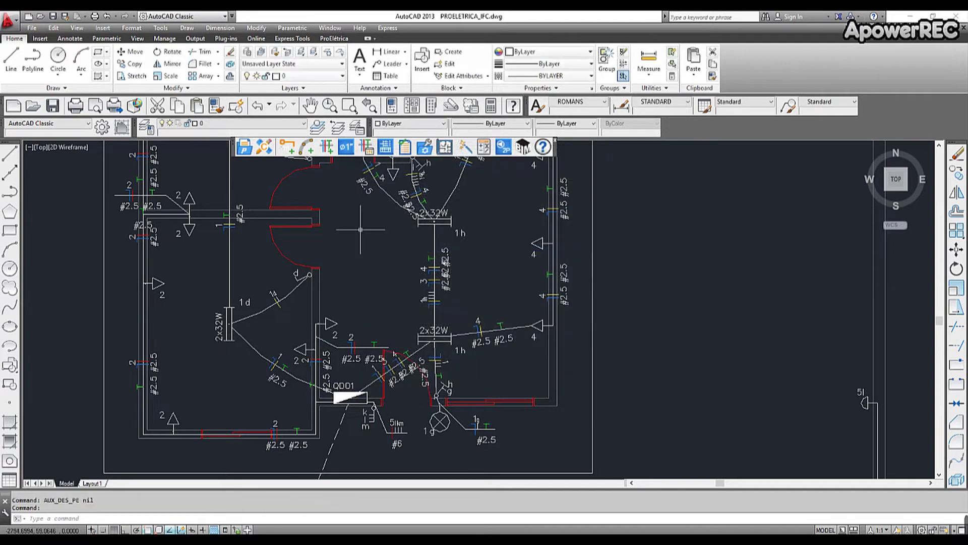
Step: Set up a 3/4" Eletroduto Flexível insertion with the line type Eletroduto na Parede, running from Ponto to Ponto
click(306, 148)
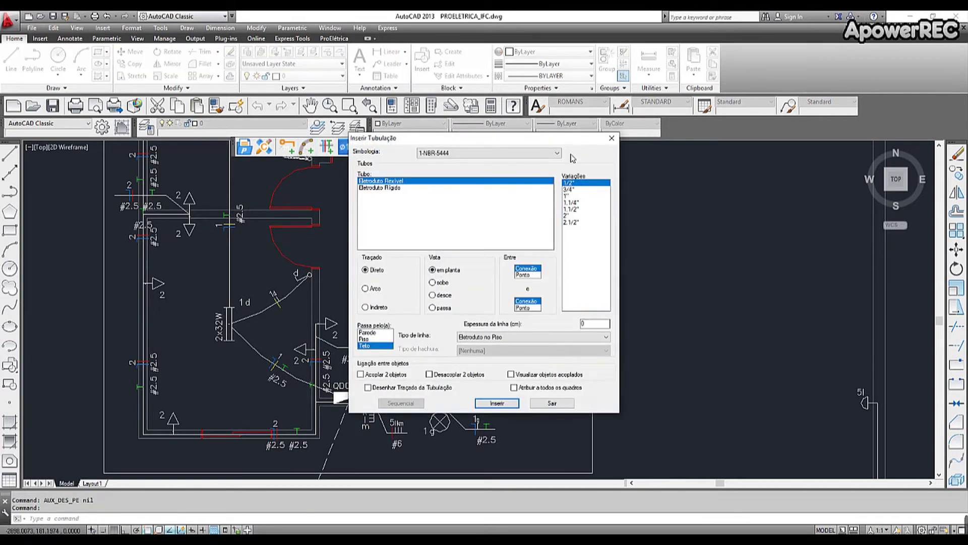
click(585, 337)
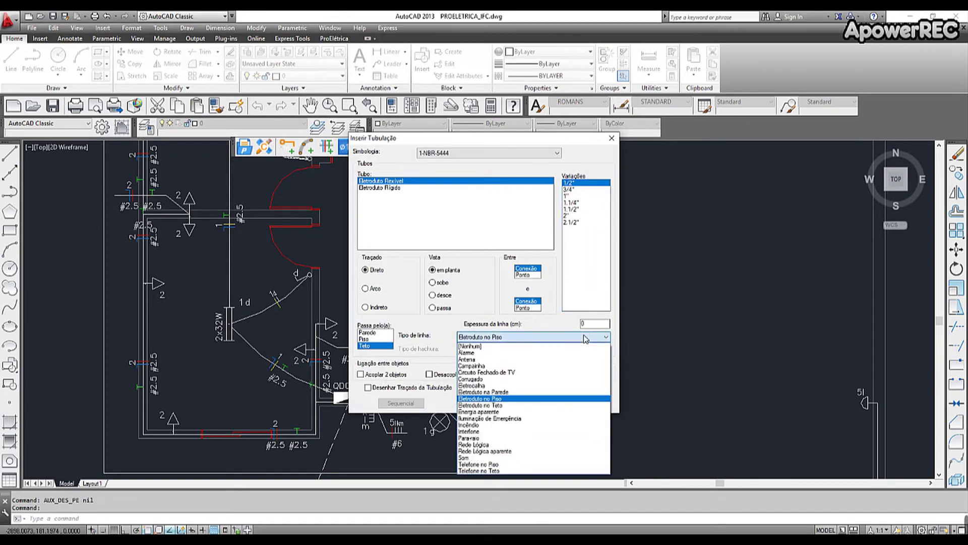
click(544, 392)
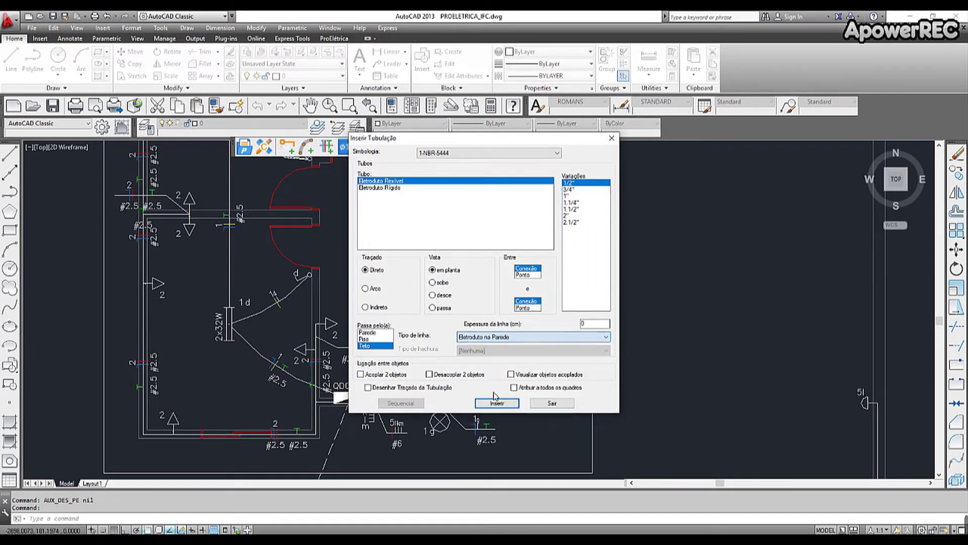
click(582, 190)
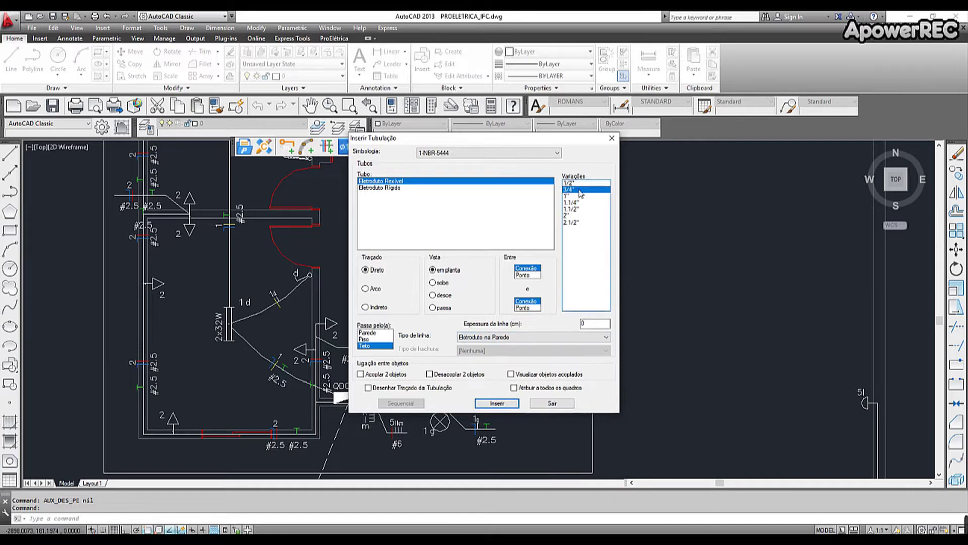
click(527, 276)
click(523, 307)
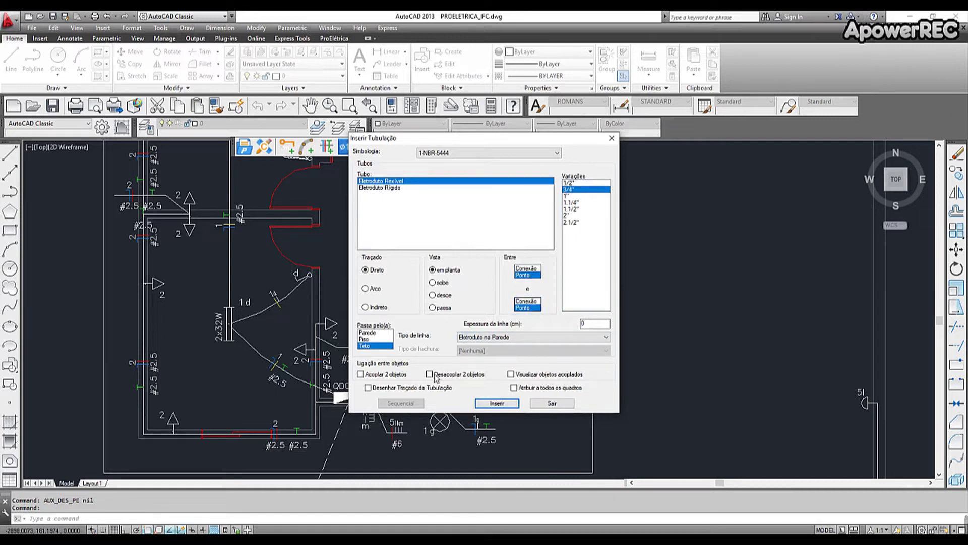
Step: Insert the conduit as a nearly horizontal run in the empty area east of the floor plan
click(498, 404)
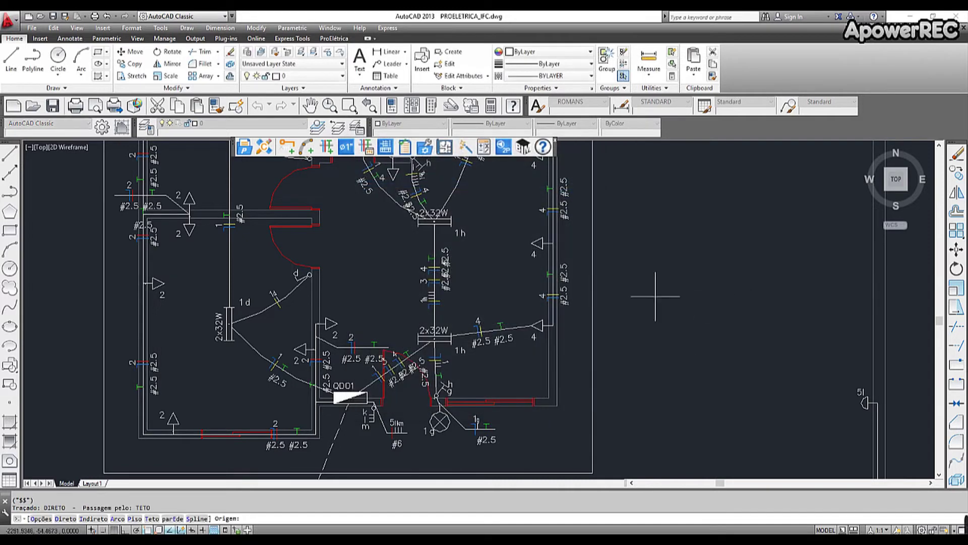
click(769, 296)
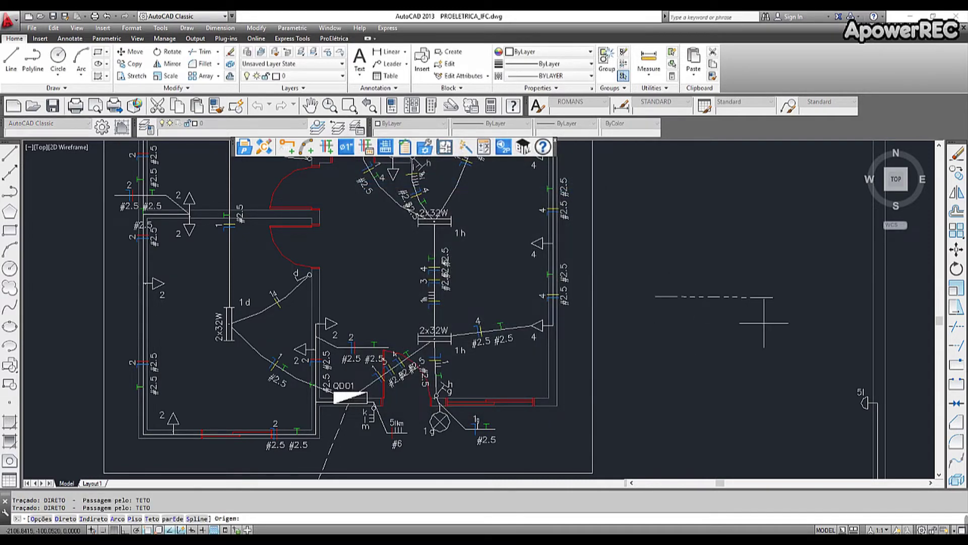
scroll(760, 315, up, 2)
middle_drag(702, 328, 511, 347)
scroll(511, 347, up, 3)
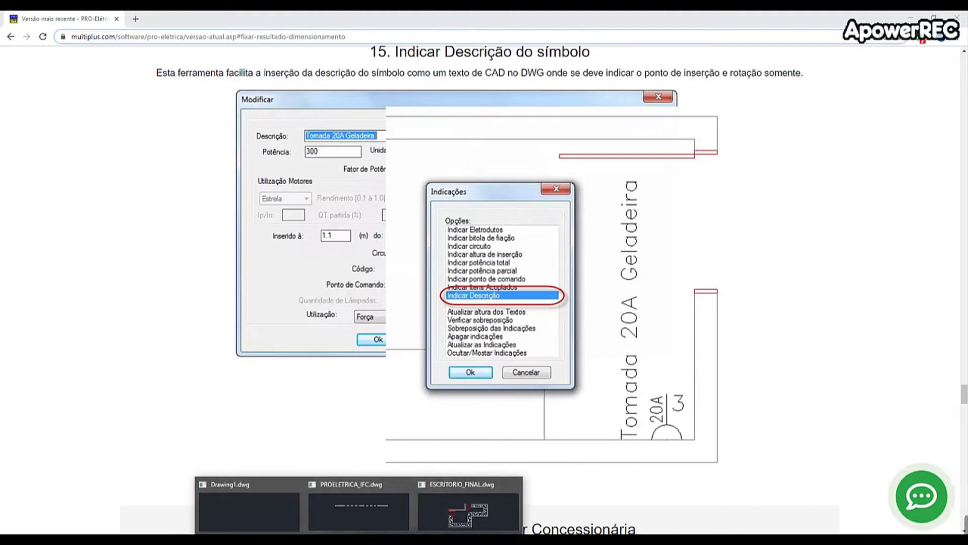
Step: Switch from the browser back to PROELETRICA_IFC.dwg in AutoCAD and maximize its window
click(449, 519)
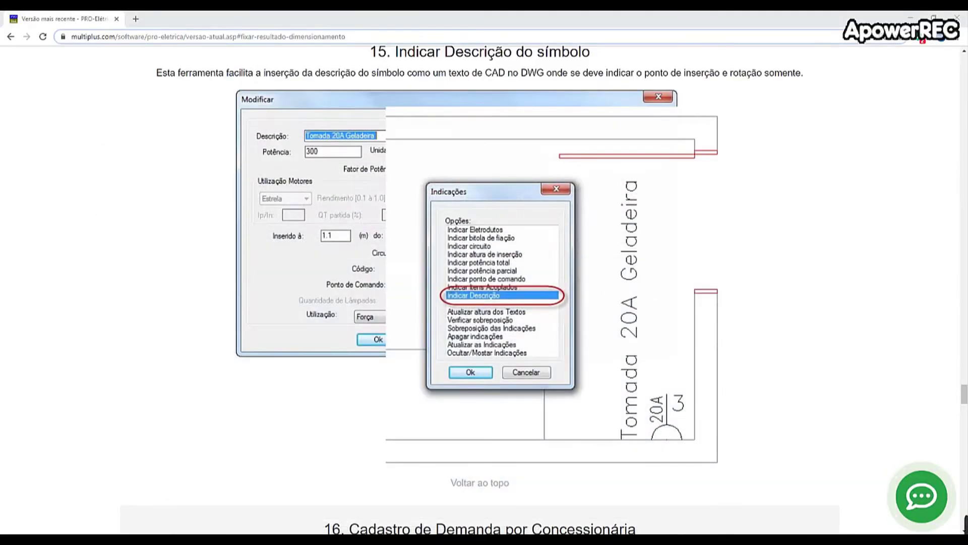
click(445, 505)
click(555, 45)
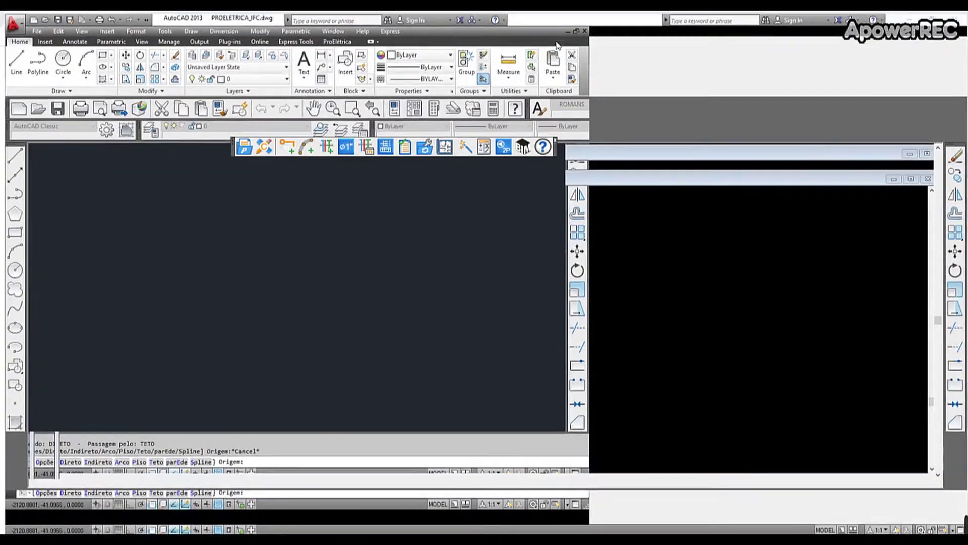
Step: Use Indicar Descrição to label the new conduit, aligning the text with the conduit and placing it just below
click(348, 147)
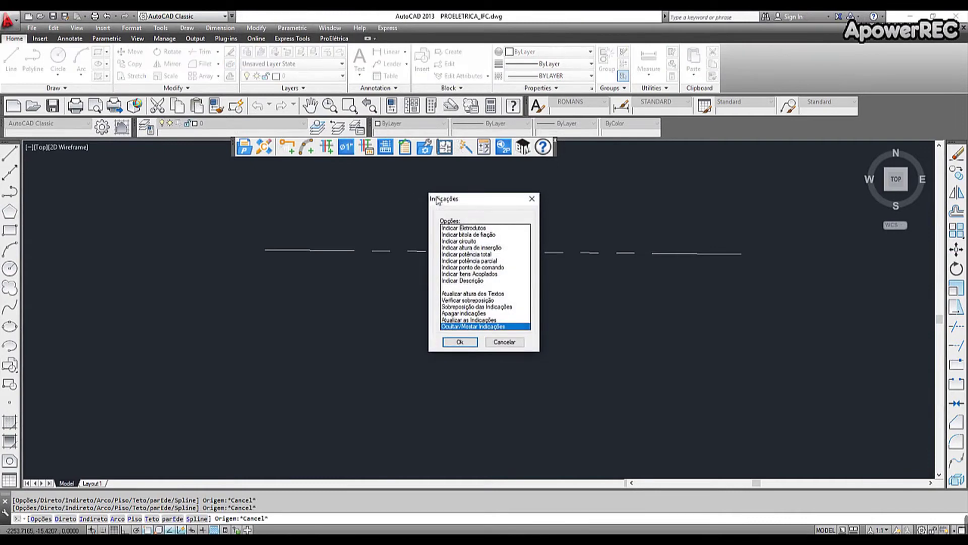
click(477, 281)
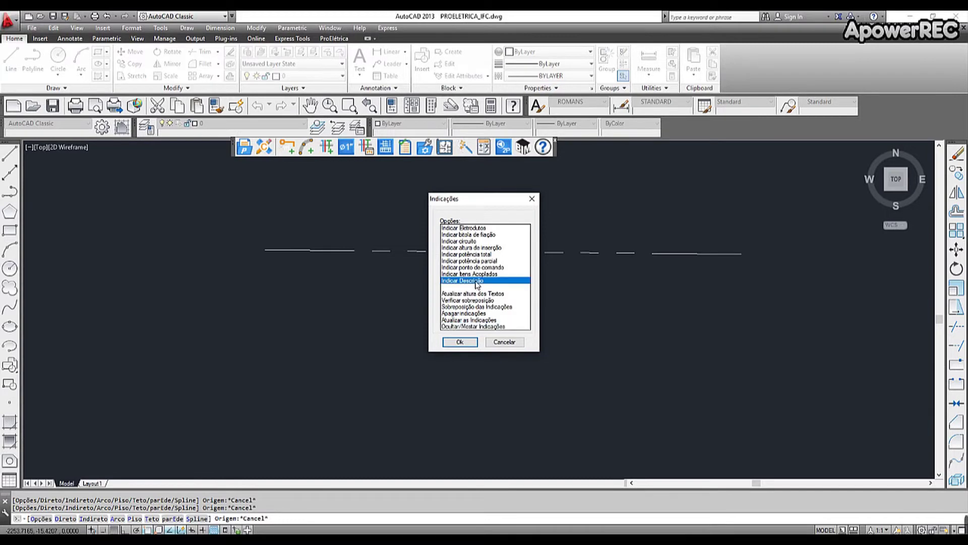
click(460, 342)
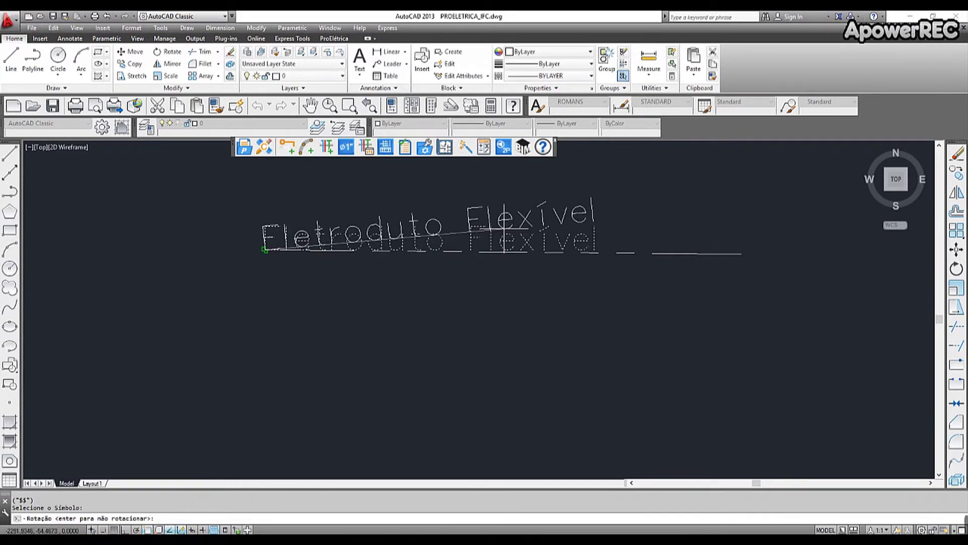
click(742, 254)
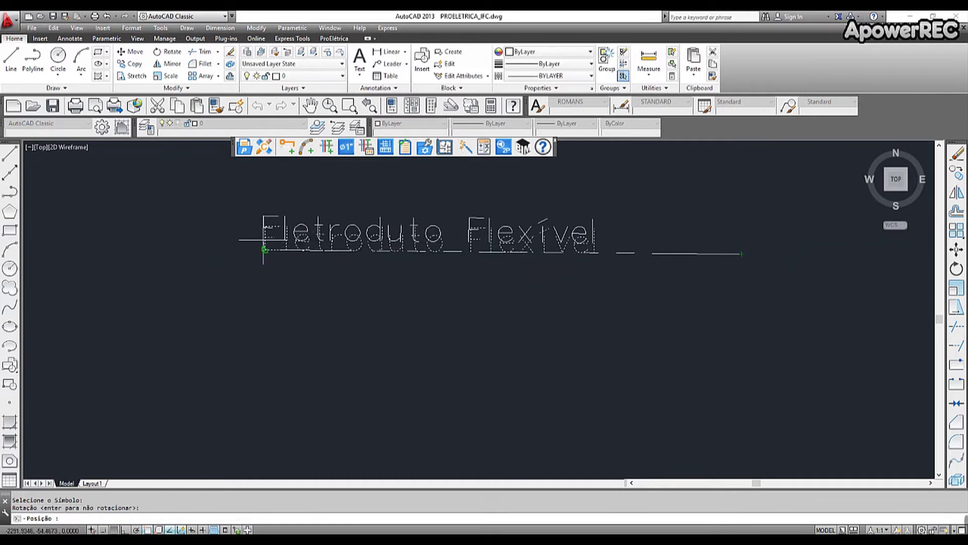
click(263, 276)
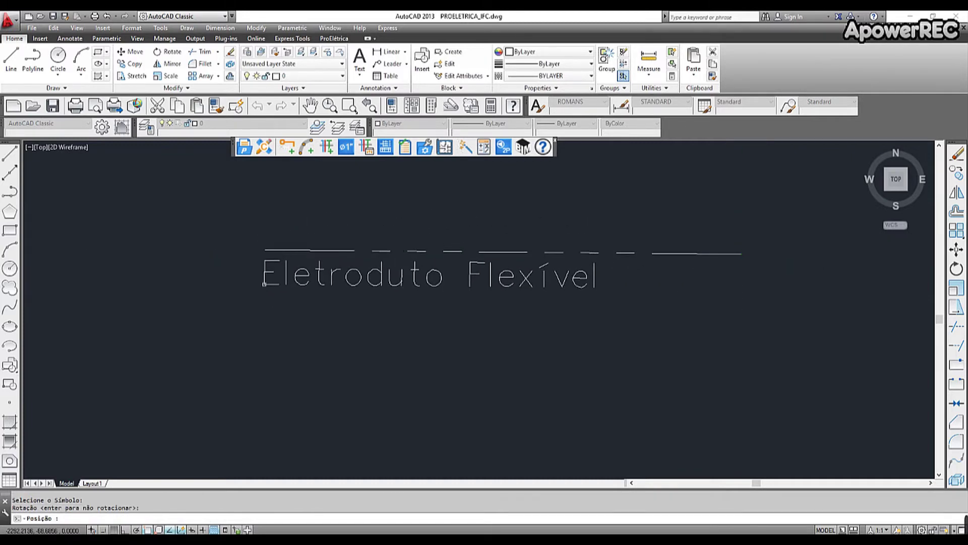
Step: Label the westernmost 100W lamp above the plan with its description, slanted upward and placed beside the symbol
scroll(396, 221, down, 2)
middle_drag(396, 221, 663, 309)
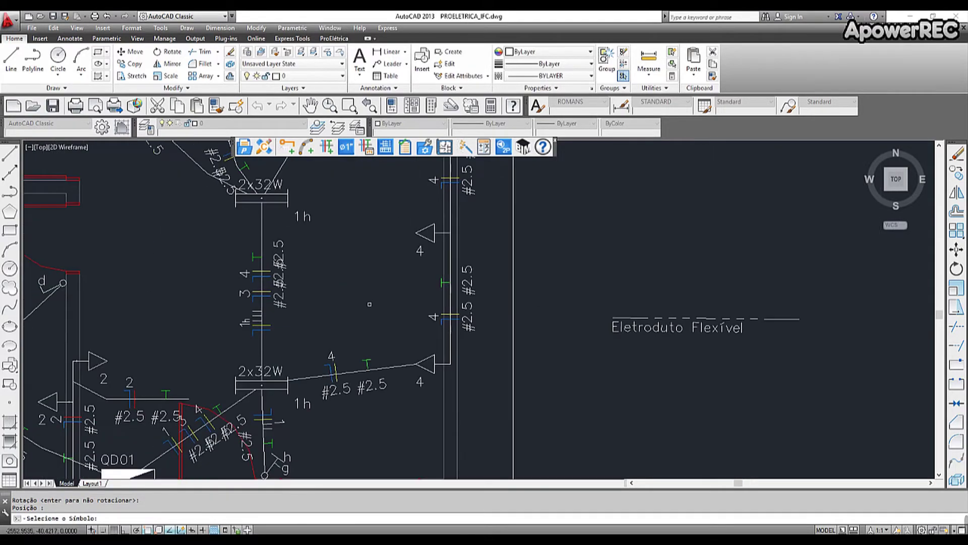
middle_drag(369, 304, 463, 379)
scroll(437, 304, down, 3)
middle_drag(445, 277, 491, 427)
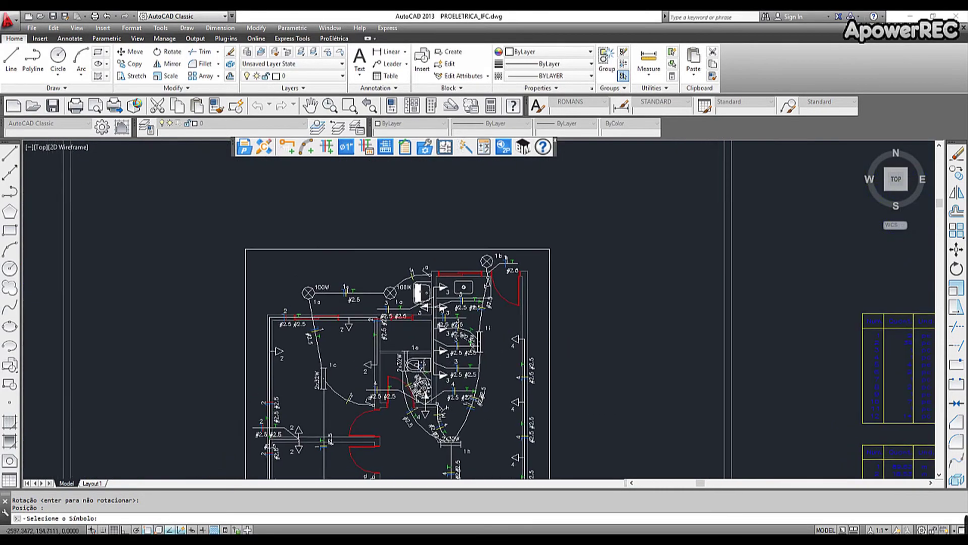
scroll(308, 288, up, 5)
click(297, 284)
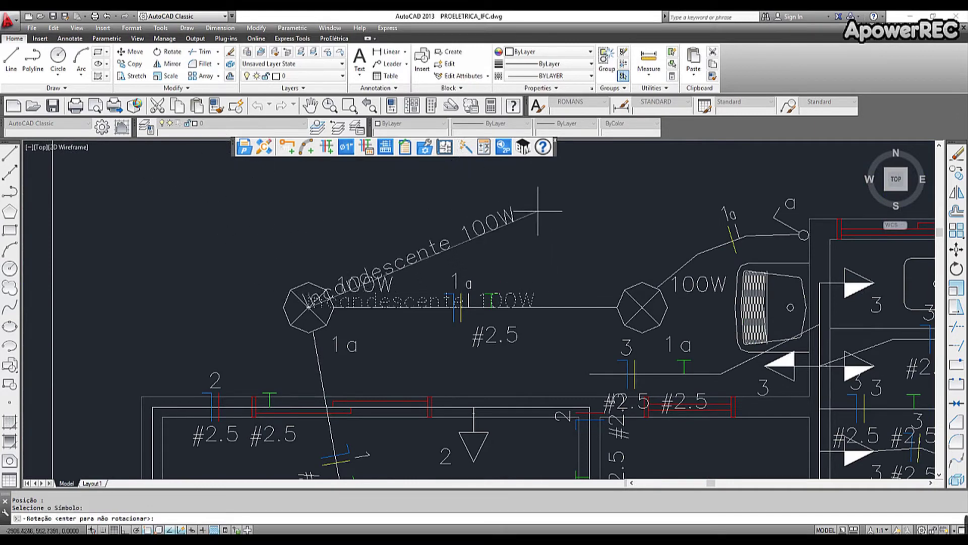
click(499, 182)
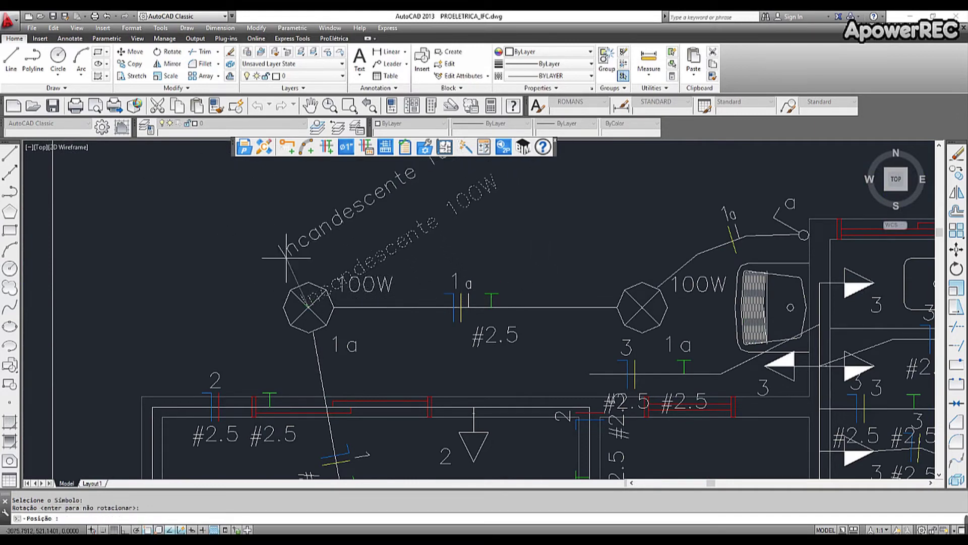
click(230, 314)
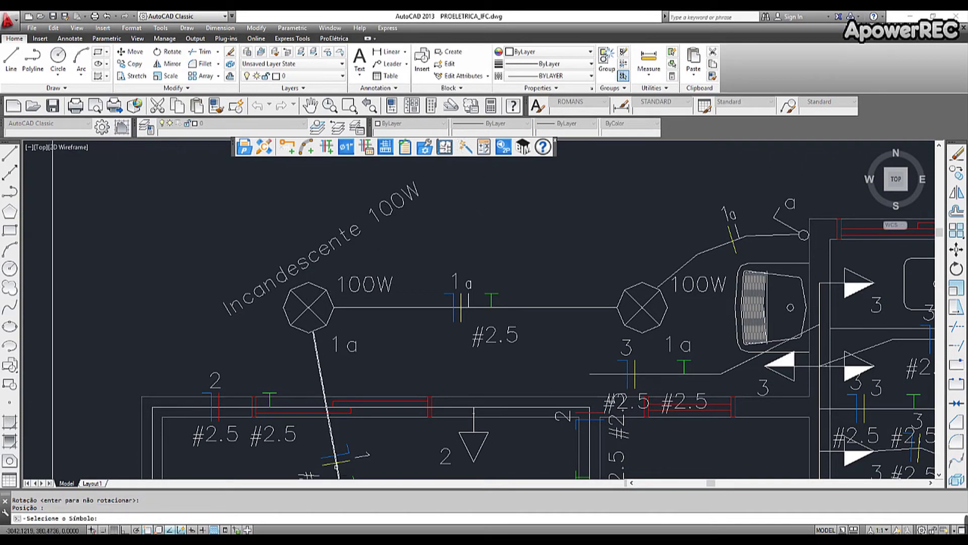
Step: Label the circuit 2 outlet on the southwest room's bottom wall with its description, unrotated, just east of the symbol
scroll(303, 161, down, 2)
mouse_move(498, 448)
middle_down()
mouse_move(538, 368)
mouse_move(563, 349)
middle_up()
middle_drag(360, 434, 402, 265)
middle_drag(355, 416, 356, 300)
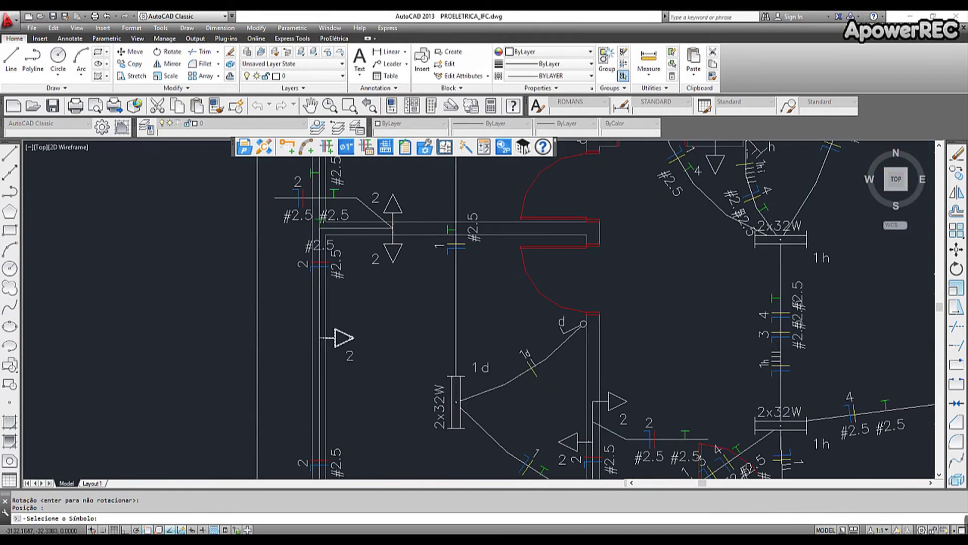
middle_drag(353, 337, 353, 220)
scroll(372, 422, up, 2)
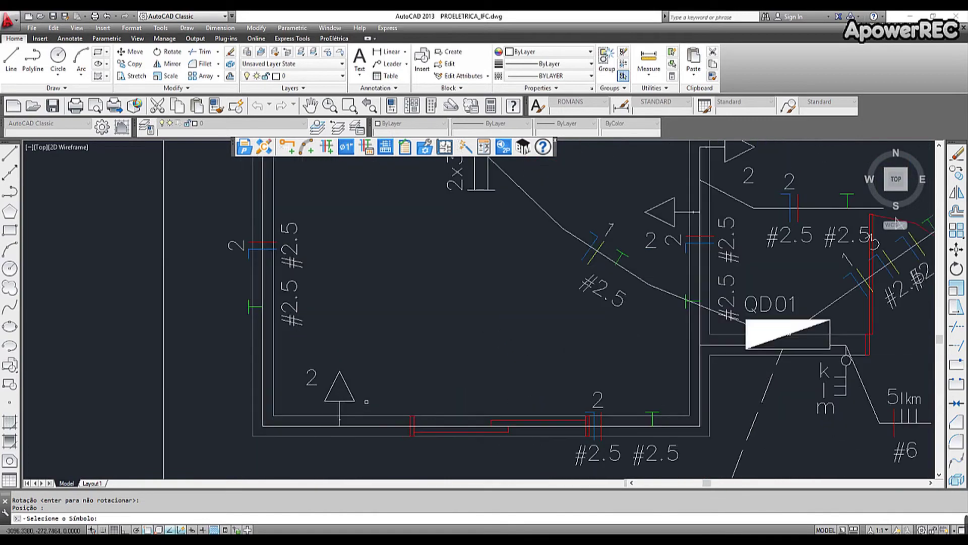
click(354, 400)
key(Return)
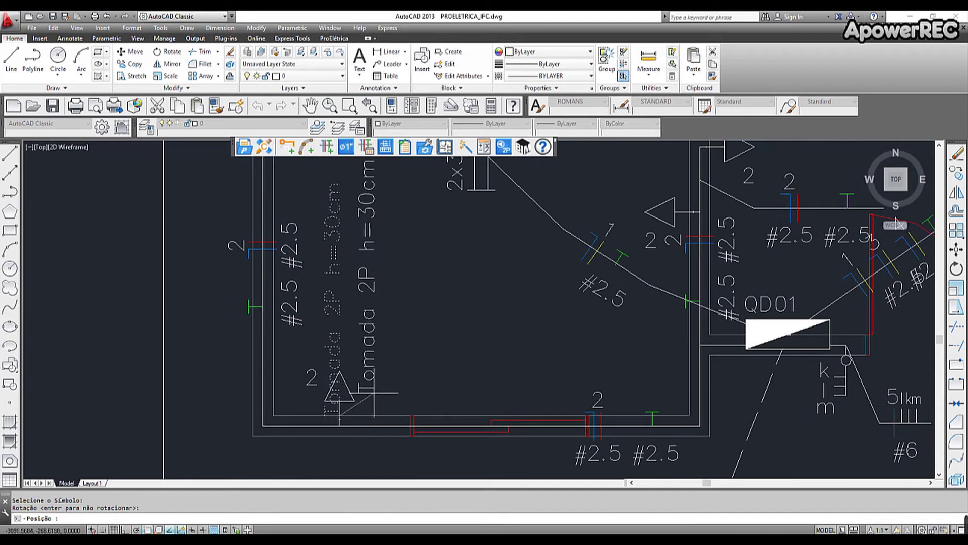
click(379, 405)
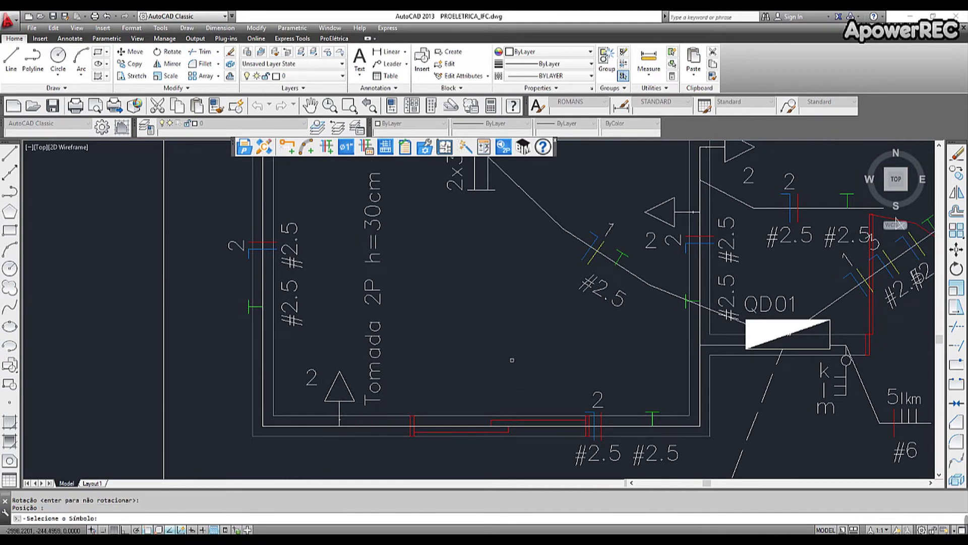
Step: Return from the Cadastro de Demanda por Concessionária web page to PROELETRICA_IFC.dwg in AutoCAD
mouse_move(964, 529)
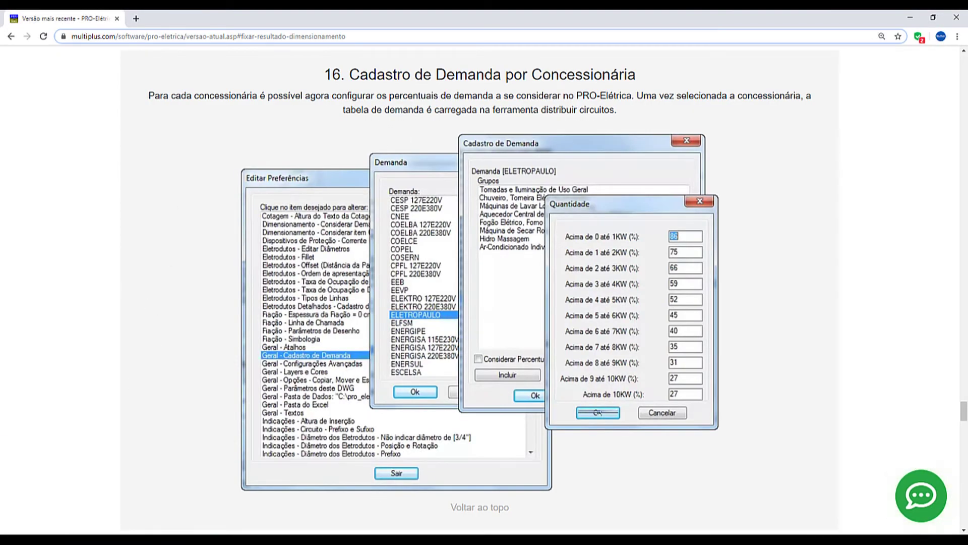
mouse_move(359, 540)
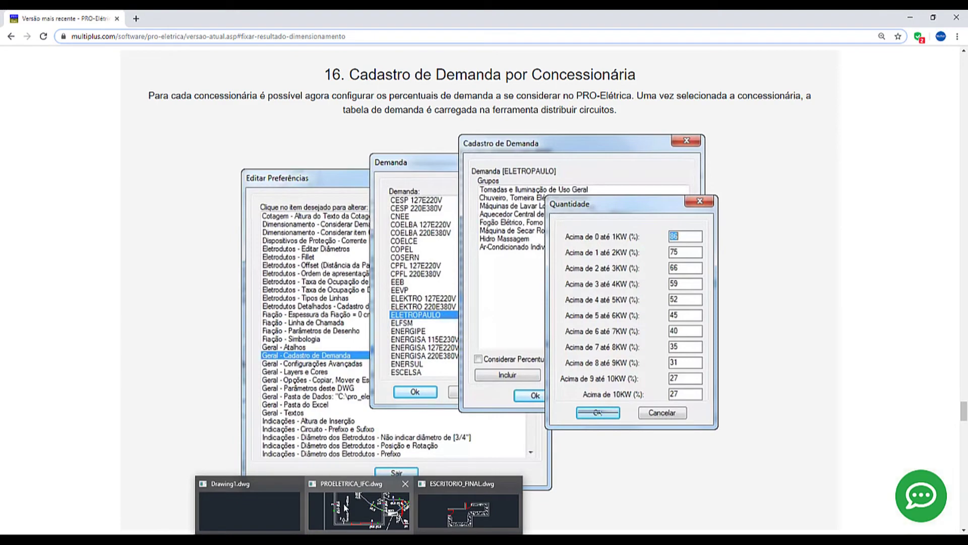
click(344, 506)
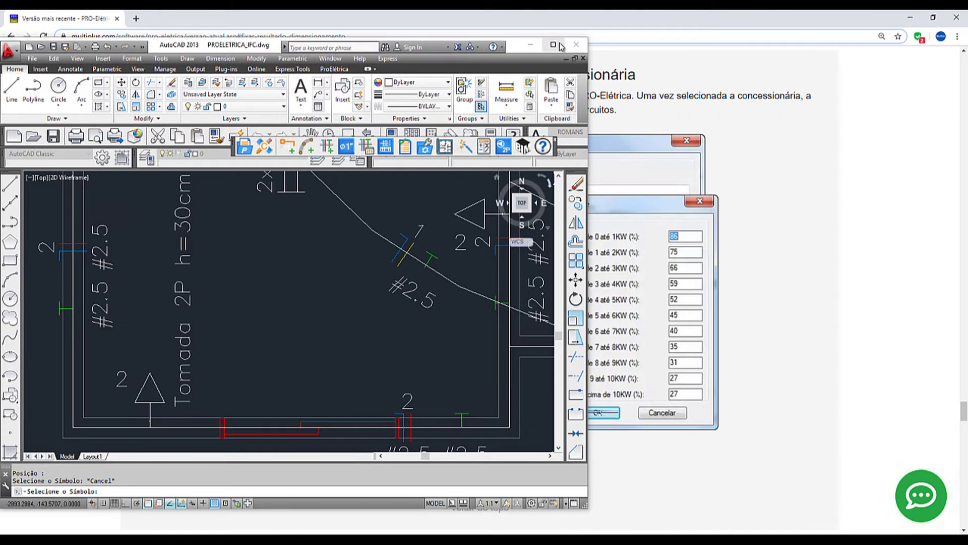
Step: Open the demand registration (Cadastro de Demanda) of the ELETROPAULO utility from the PRO-Elétrica preferences in the maximised drawing window
click(555, 45)
click(260, 150)
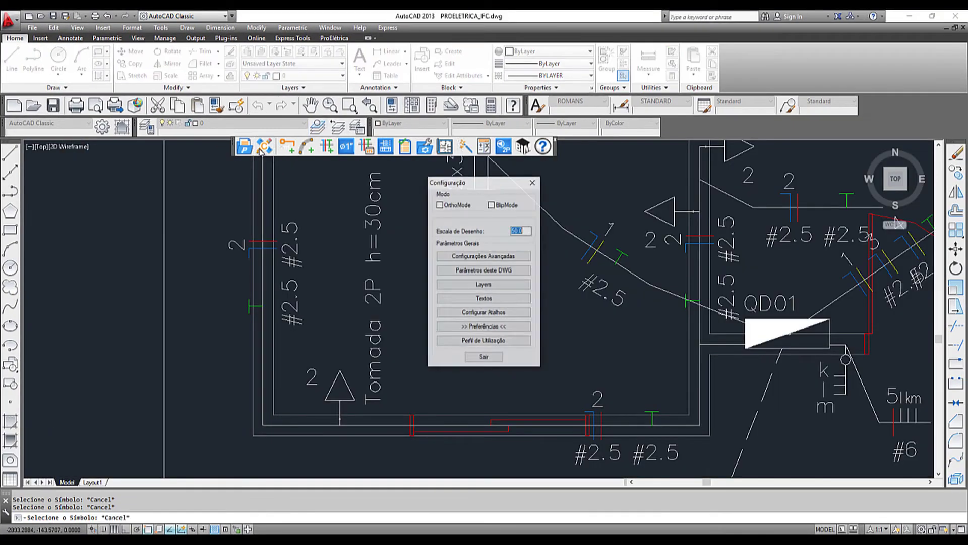
click(483, 327)
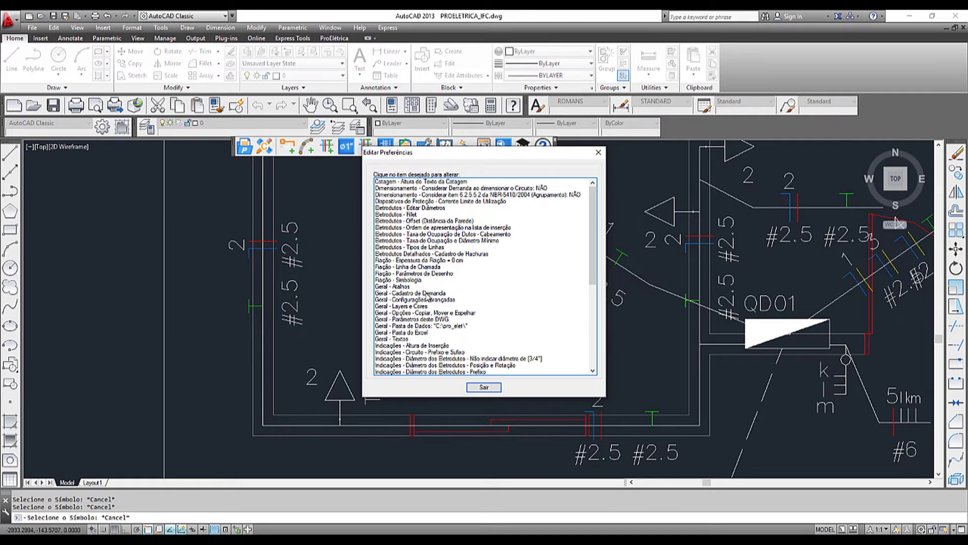
double_click(427, 294)
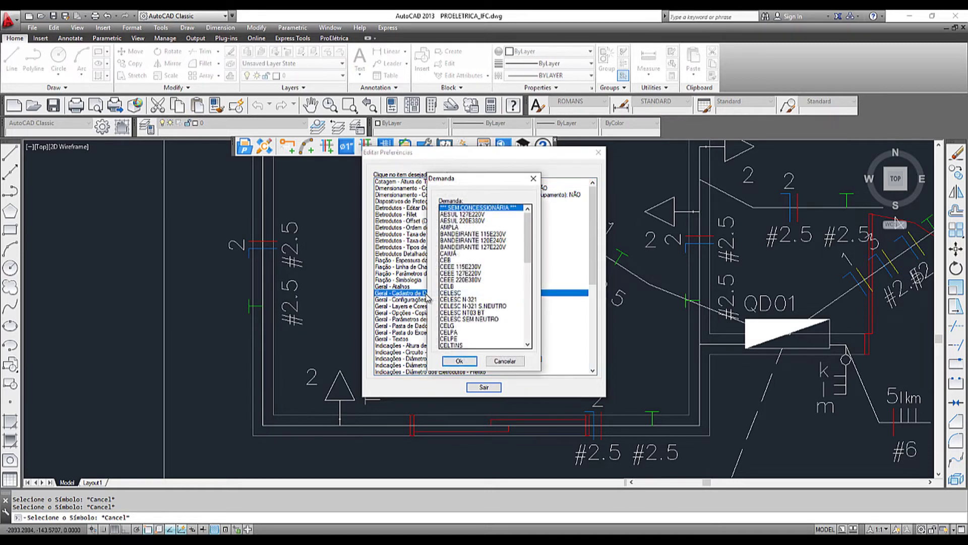
drag(527, 249, 536, 306)
click(466, 332)
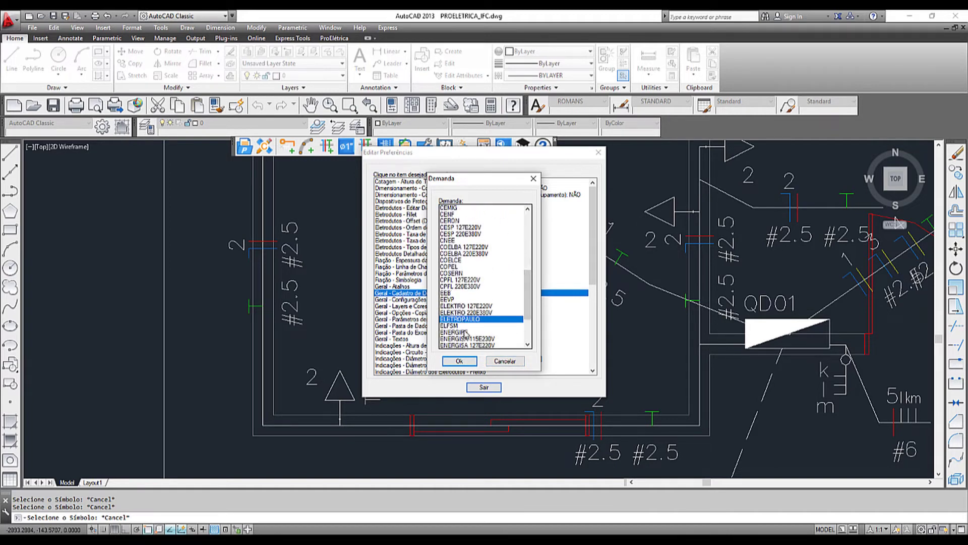
click(467, 361)
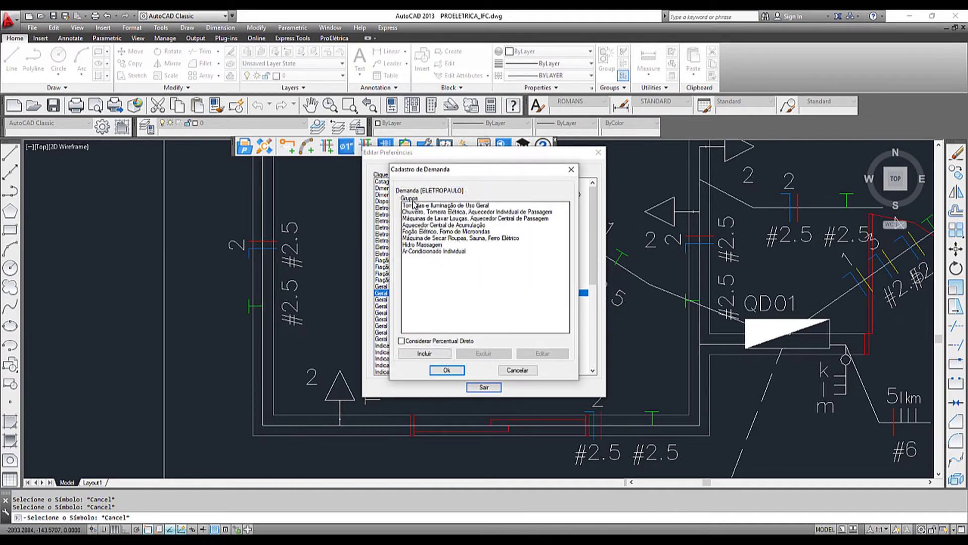
Step: Review the demand percentages of the Chuveiro, Torneira Elétrica, Aquecedor Individual de Passagem group, accept them and exit the preferences
click(426, 205)
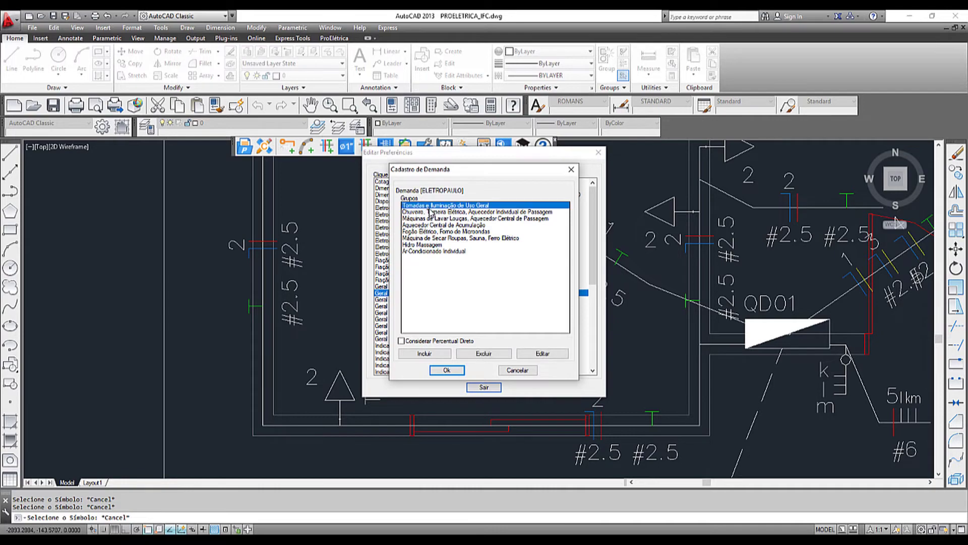
click(432, 212)
click(544, 354)
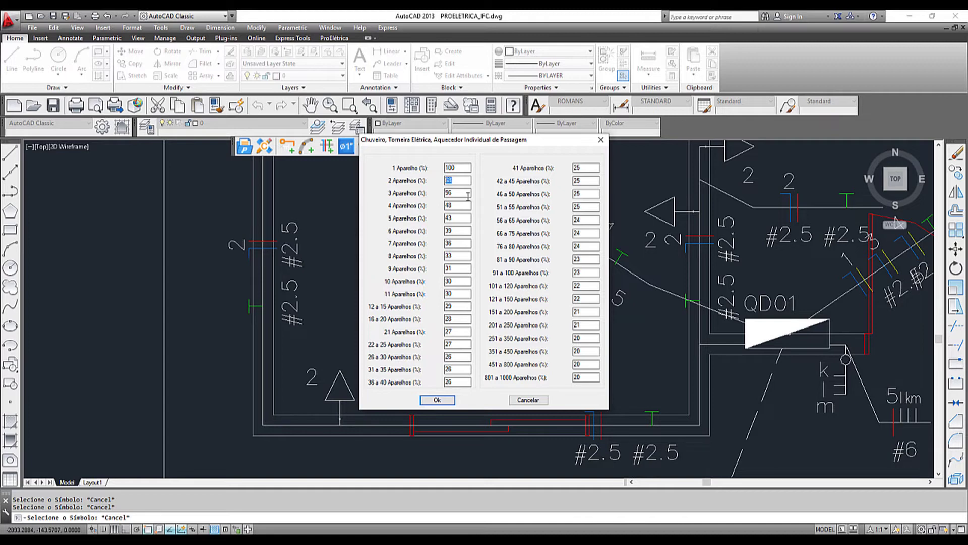
click(437, 400)
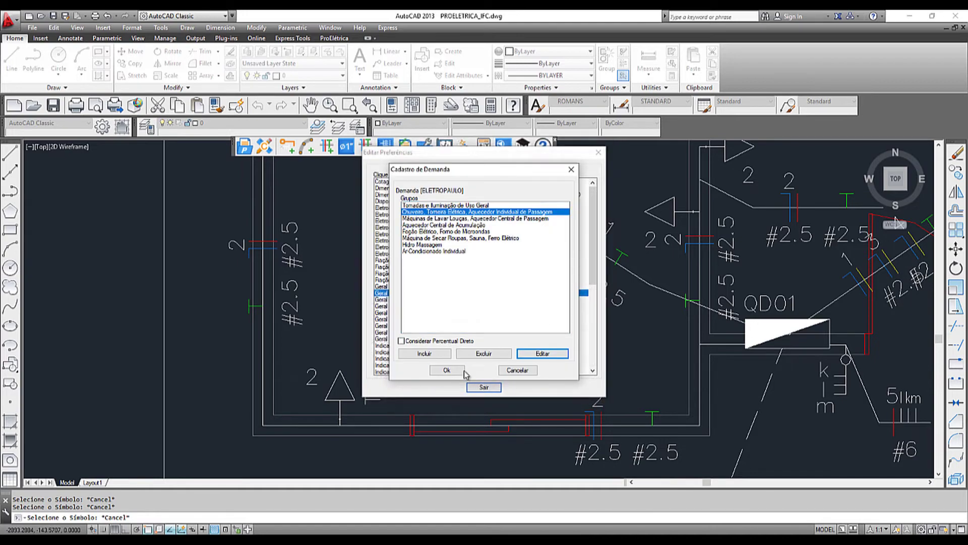
click(446, 370)
click(484, 388)
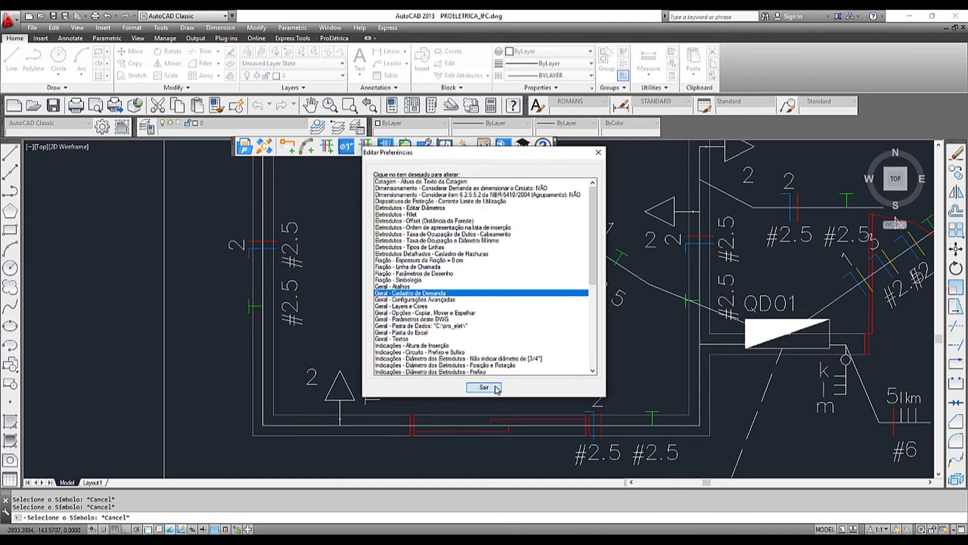
Step: Choose the Tomada para chuveiro bifásica variation from the Tomadas symbols of the 1-NBR-5444 symbology for insertion
scroll(739, 249, down, 3)
scroll(655, 283, down, 3)
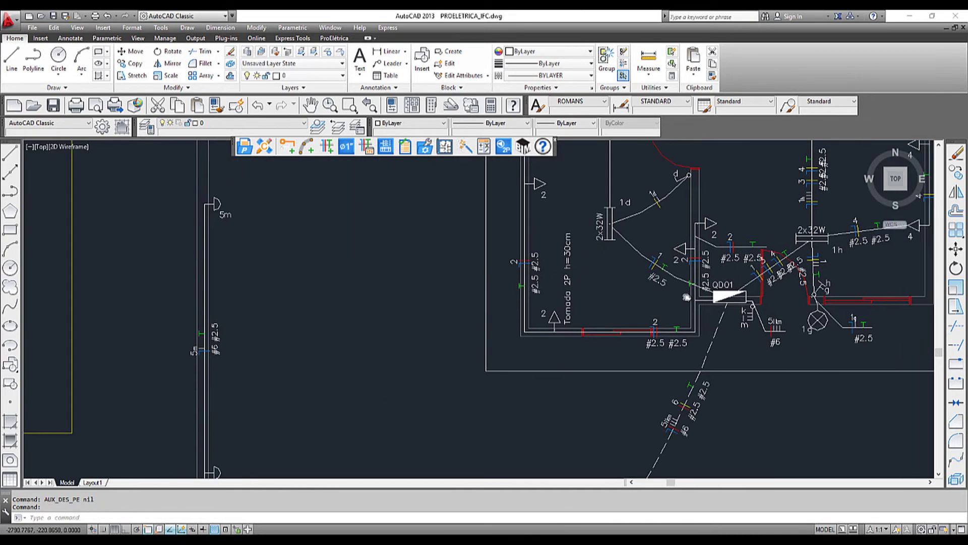
scroll(527, 241, down, 1)
middle_drag(527, 241, 498, 294)
middle_drag(433, 236, 406, 303)
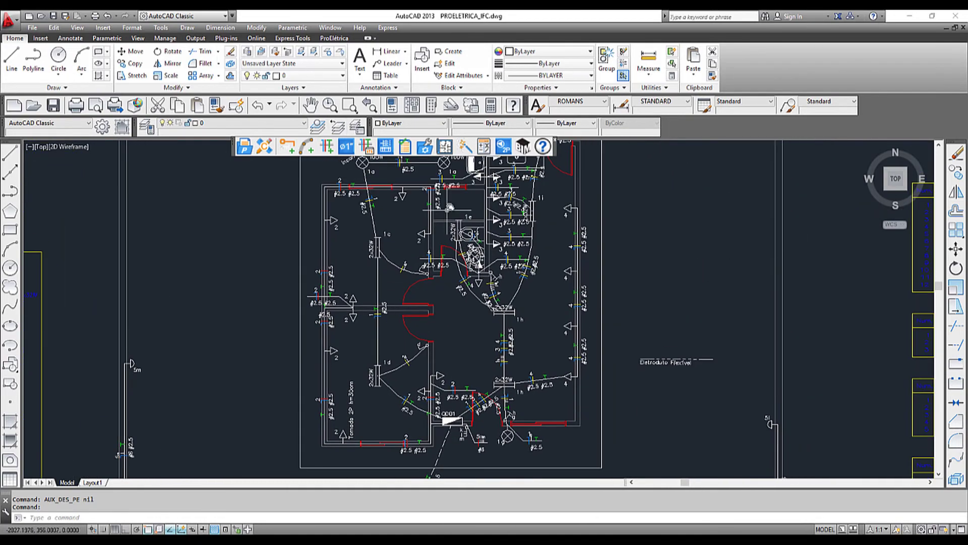
scroll(451, 204, up, 2)
click(290, 147)
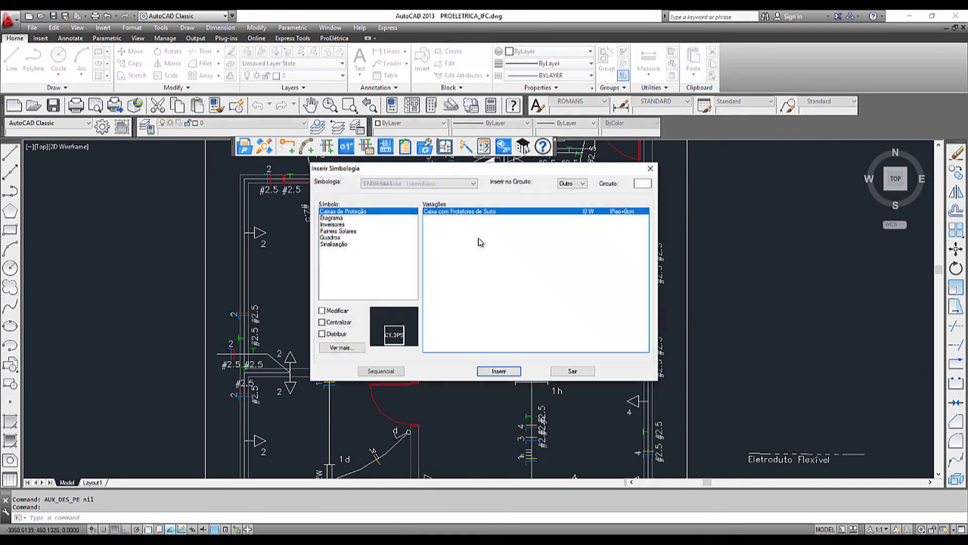
click(433, 184)
click(408, 192)
click(332, 278)
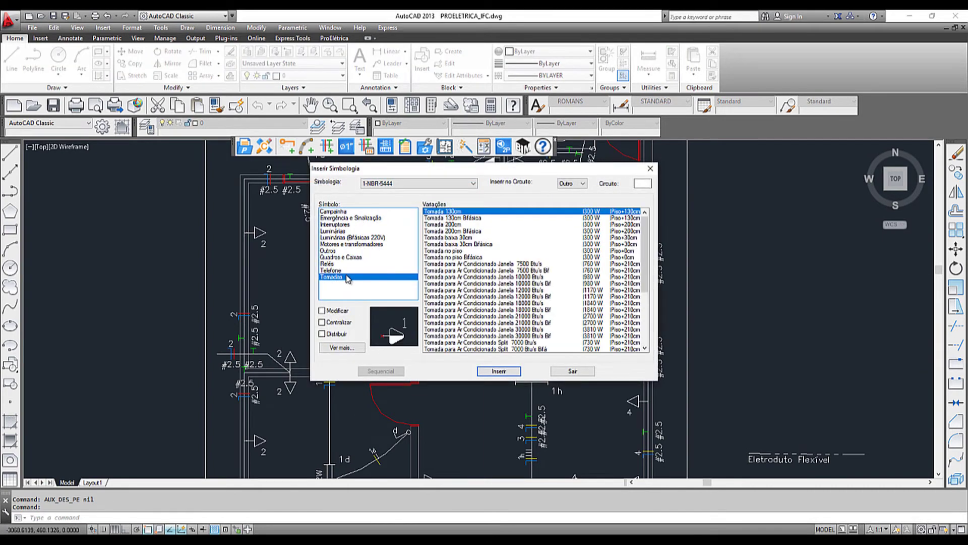
scroll(479, 291, down, 5)
scroll(479, 292, down, 2)
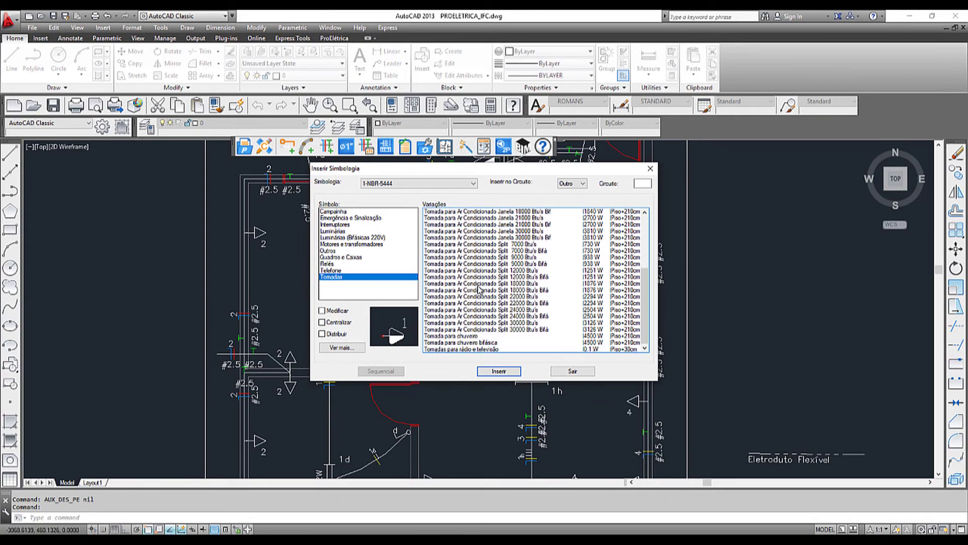
click(480, 342)
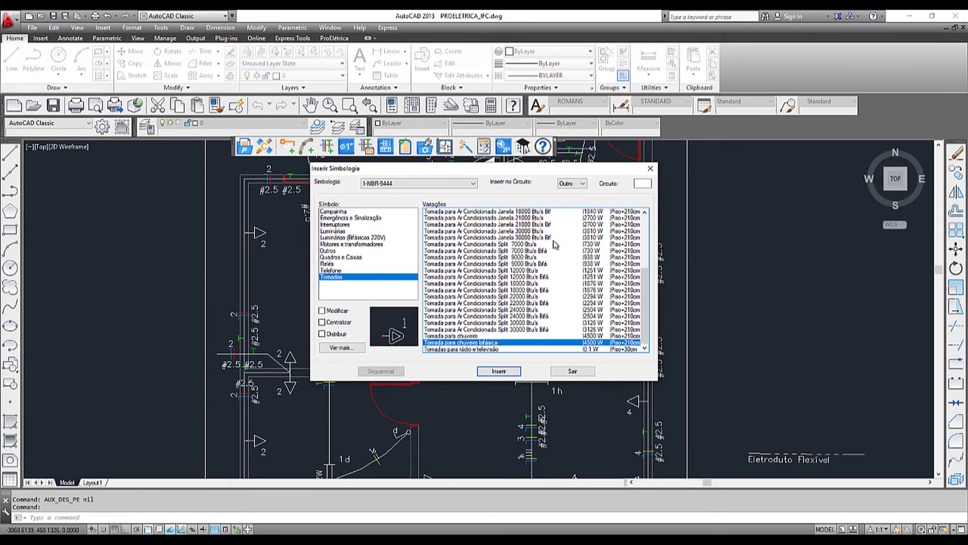
Step: Insert the two-phase shower outlet in circuit 7 on the small bathroom's west wall, accepting its rotation and finishing the placement
click(583, 185)
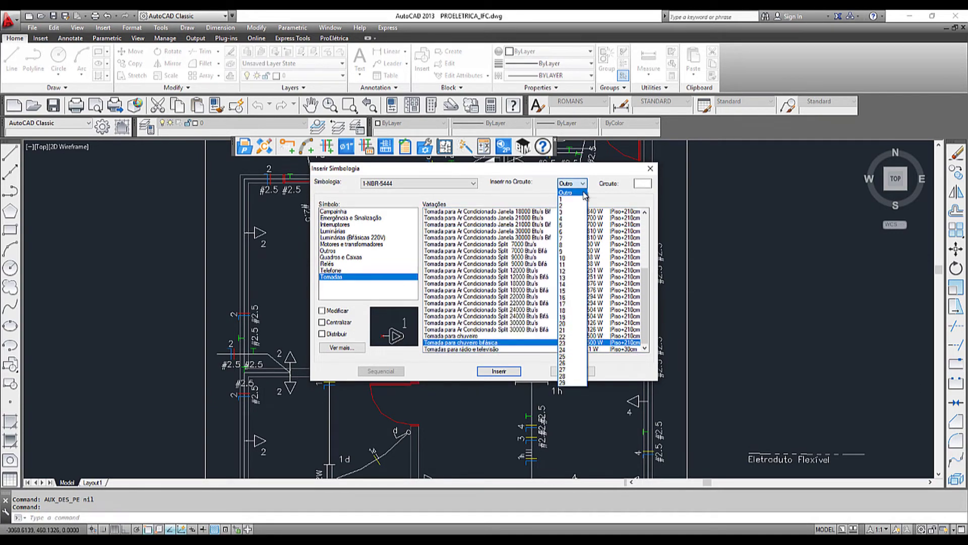
click(581, 239)
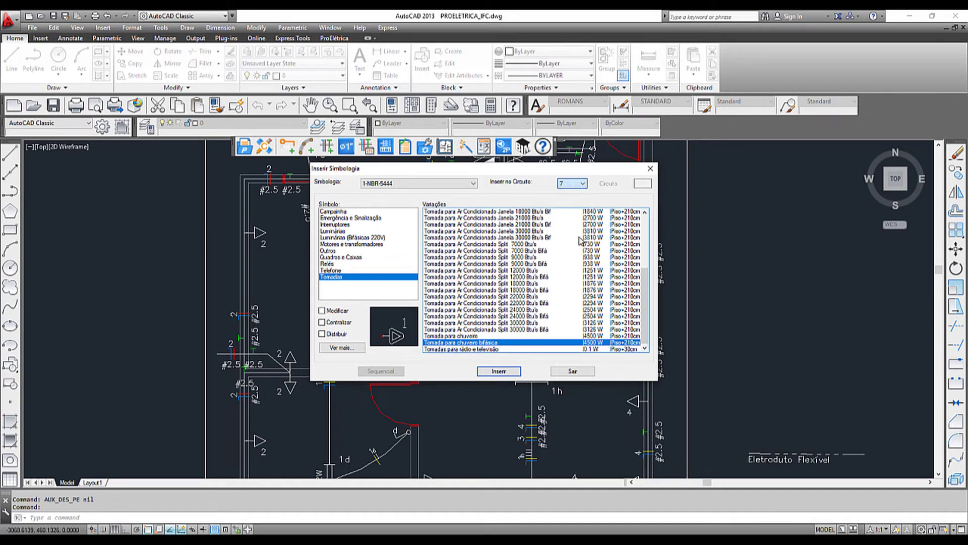
click(499, 371)
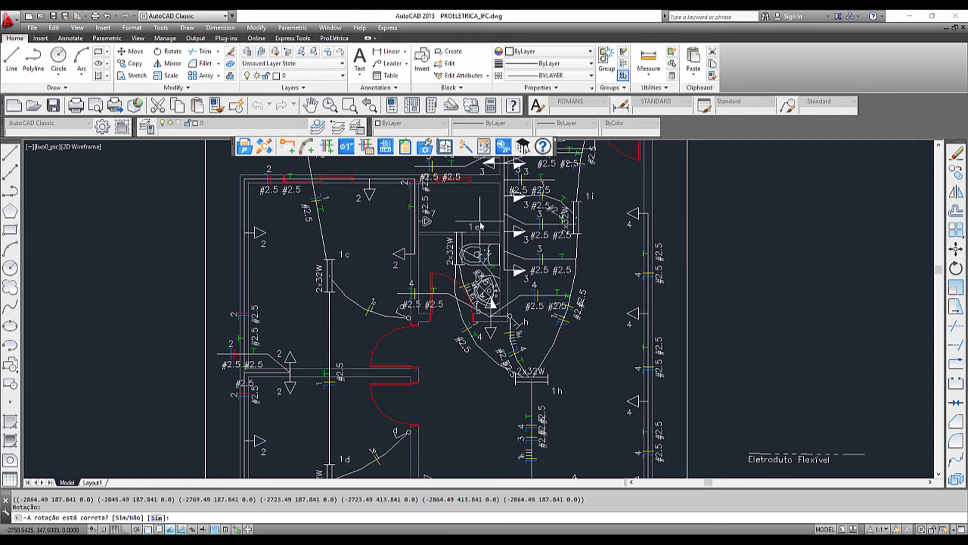
key(Return)
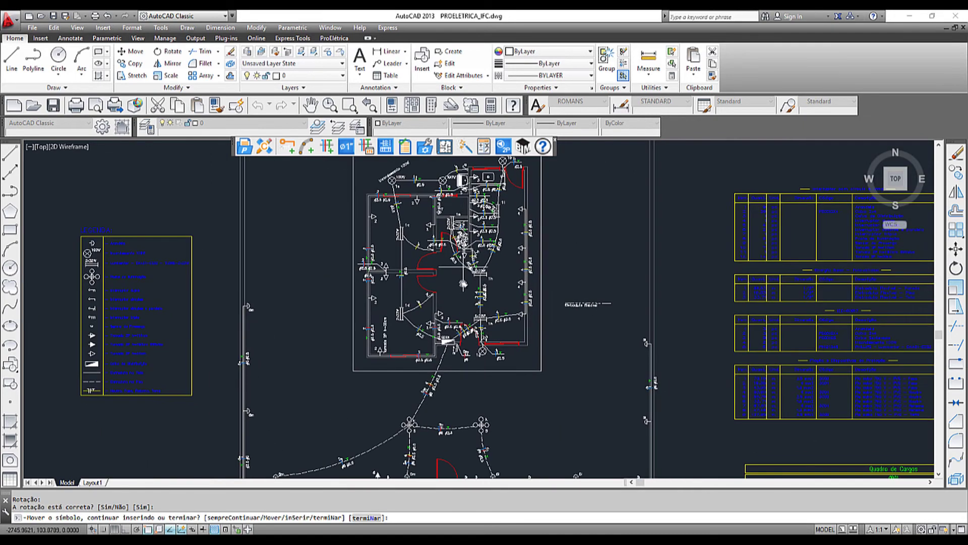
key(Return)
Step: Define ELETROPAULO as the utility of distribution panel QD01, keeping the 0-Ramal de Entrada group
scroll(453, 342, up, 4)
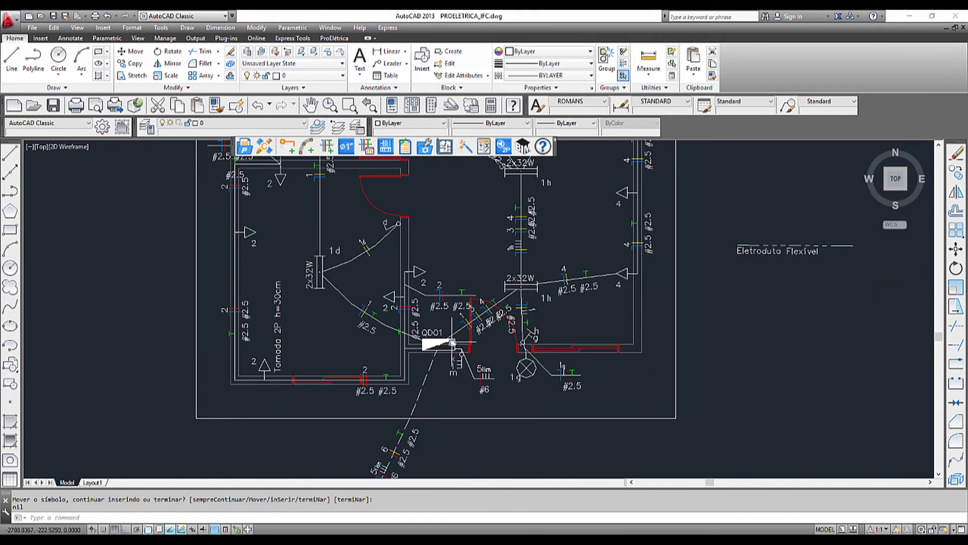
click(442, 342)
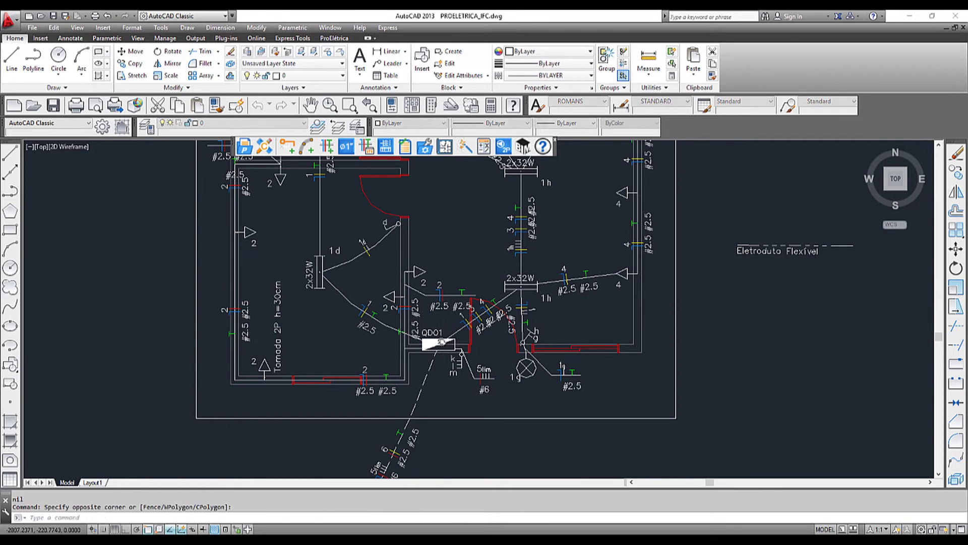
click(439, 343)
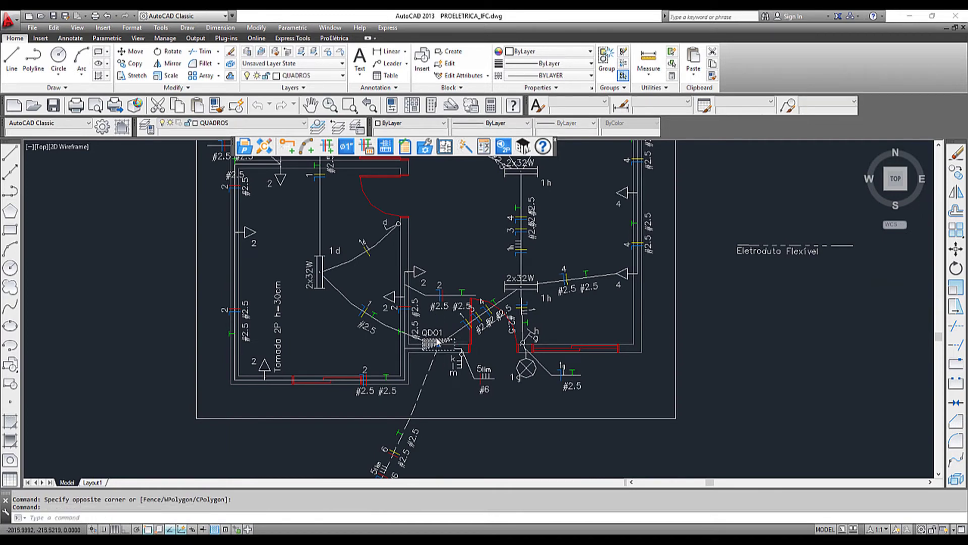
double_click(438, 343)
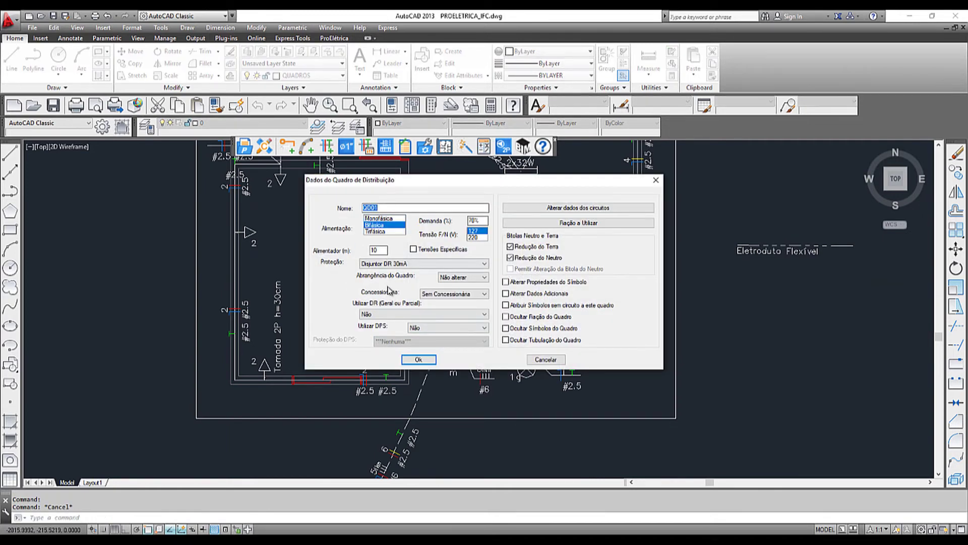
click(484, 294)
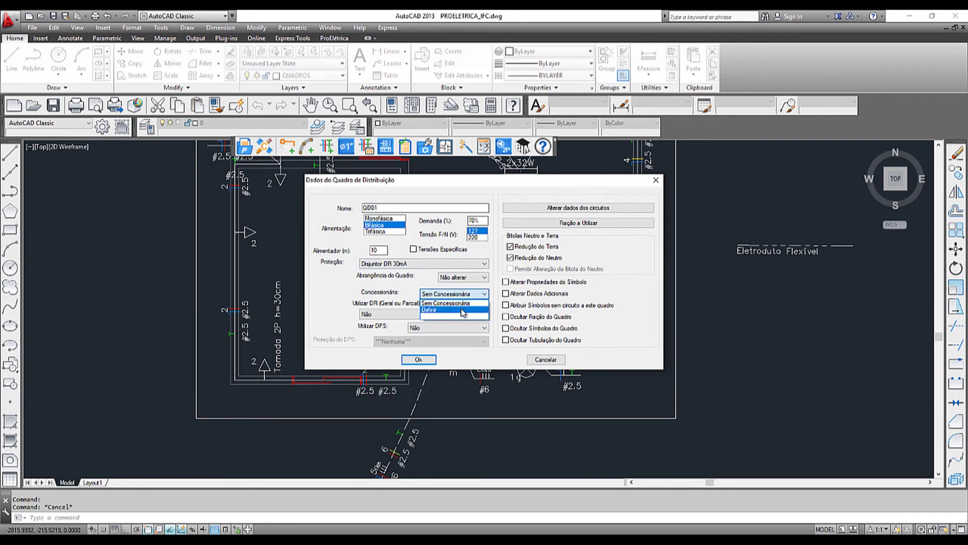
click(462, 310)
click(428, 357)
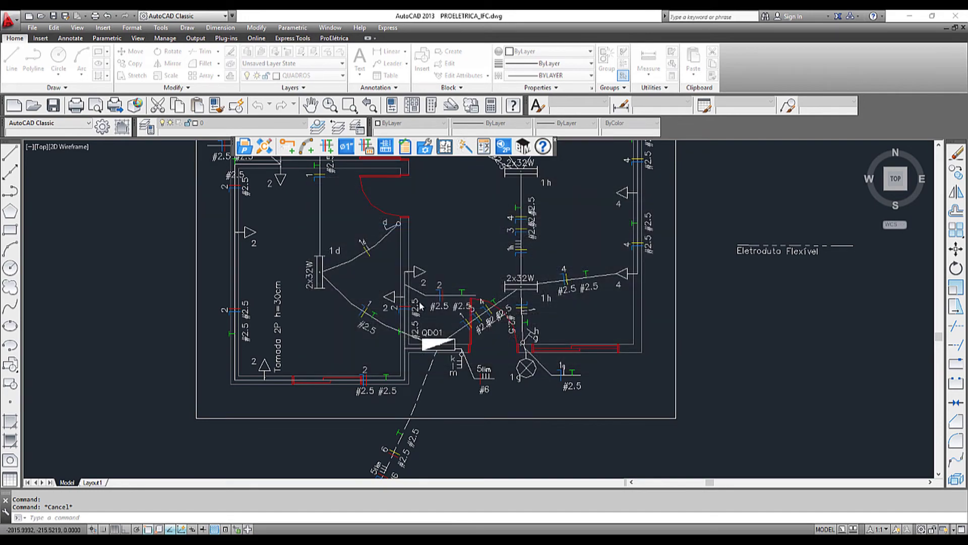
drag(555, 218, 562, 267)
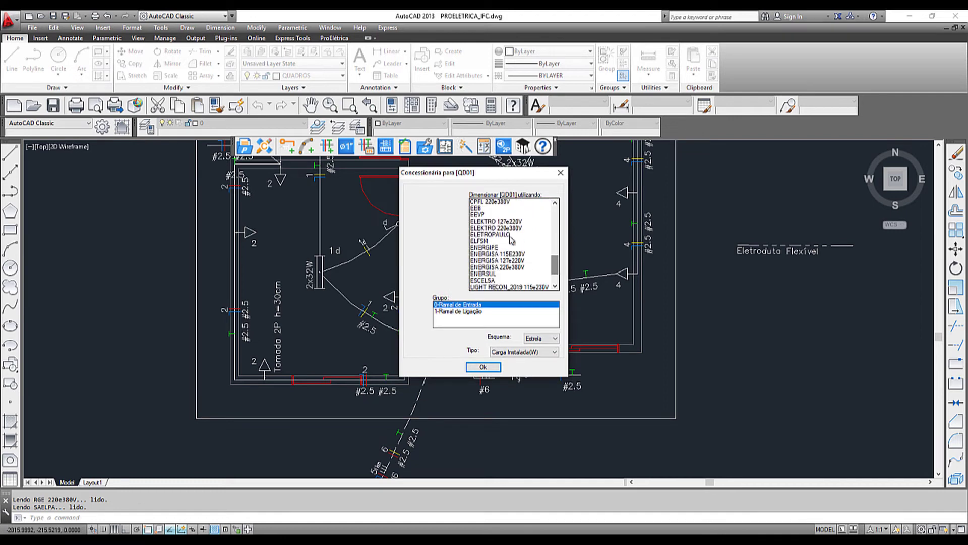
click(505, 234)
click(482, 367)
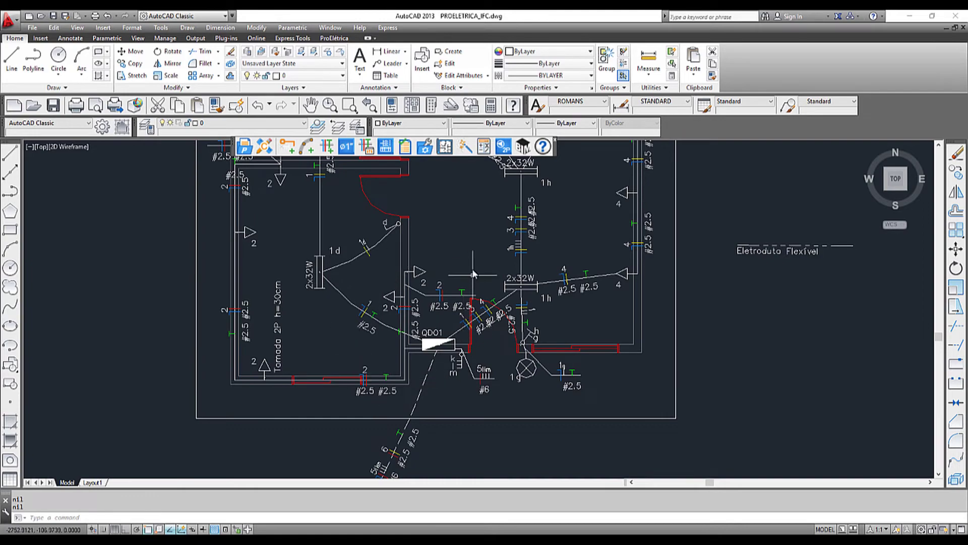
Step: Start Distribuir Circuitos from the project assistant and assign the symbols without a panel to QD01
scroll(471, 276, down, 2)
click(467, 148)
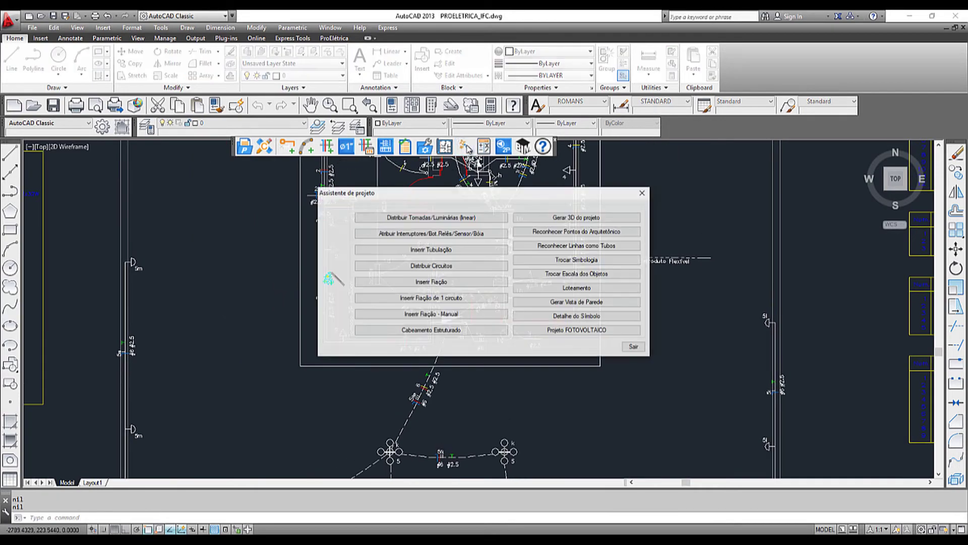
click(448, 267)
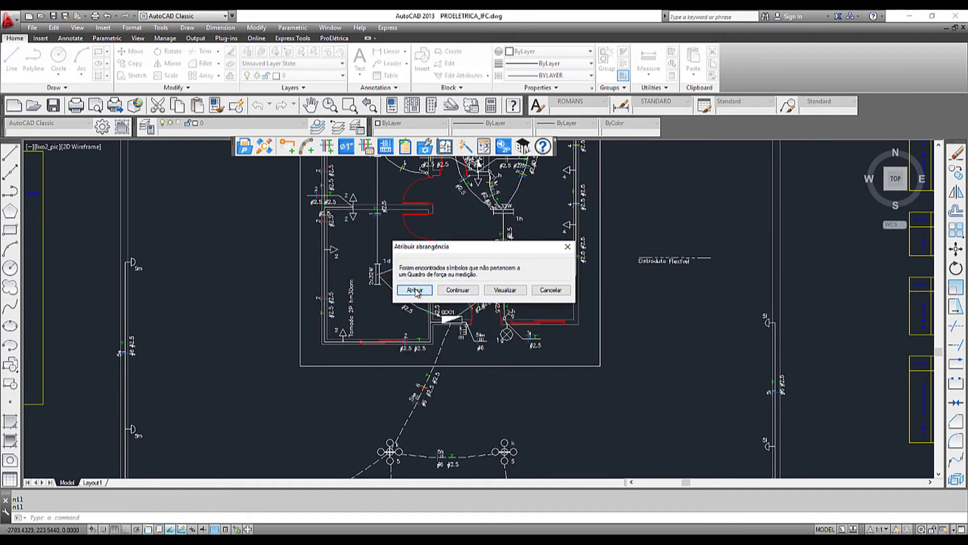
click(415, 290)
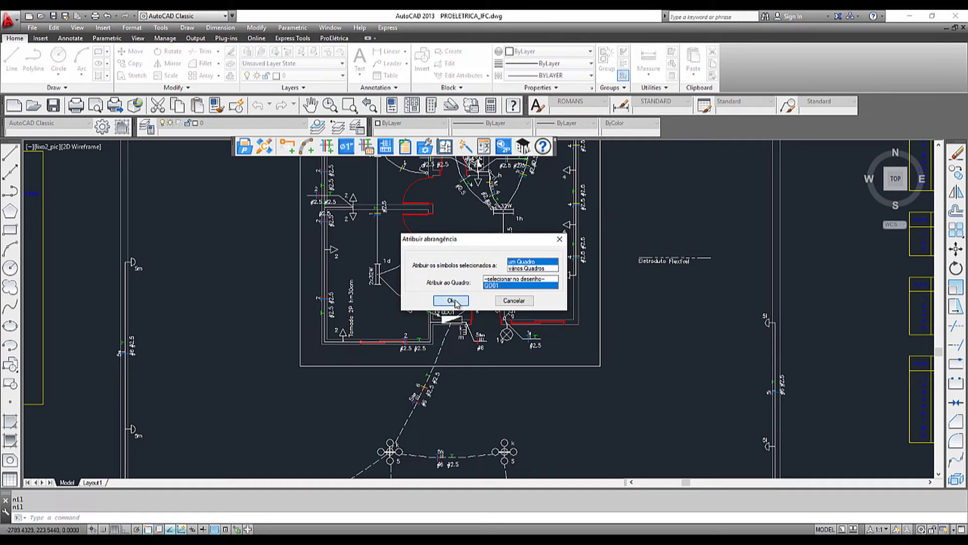
click(452, 300)
click(459, 303)
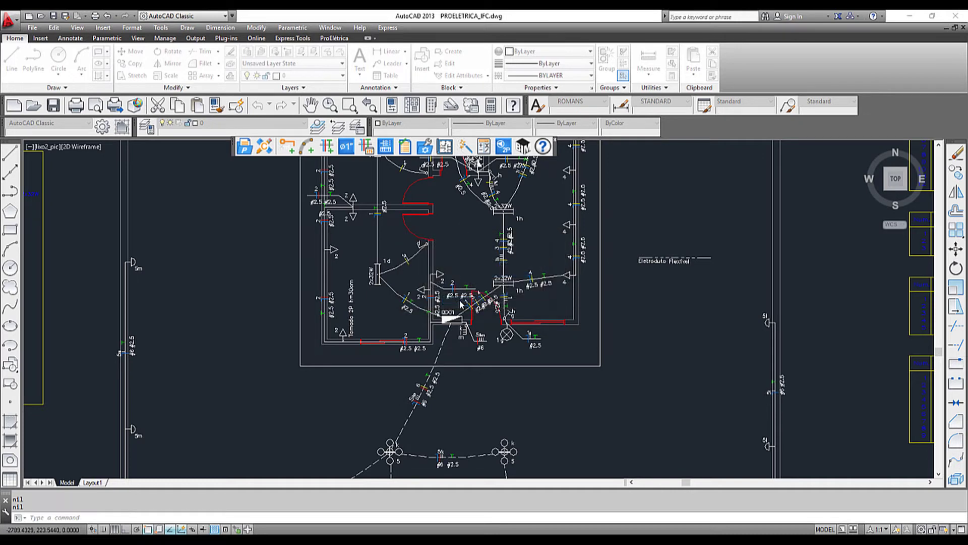
Step: Open the circuit properties of QD01 and automatically assign demand groups to circuits 1 to 7
click(592, 257)
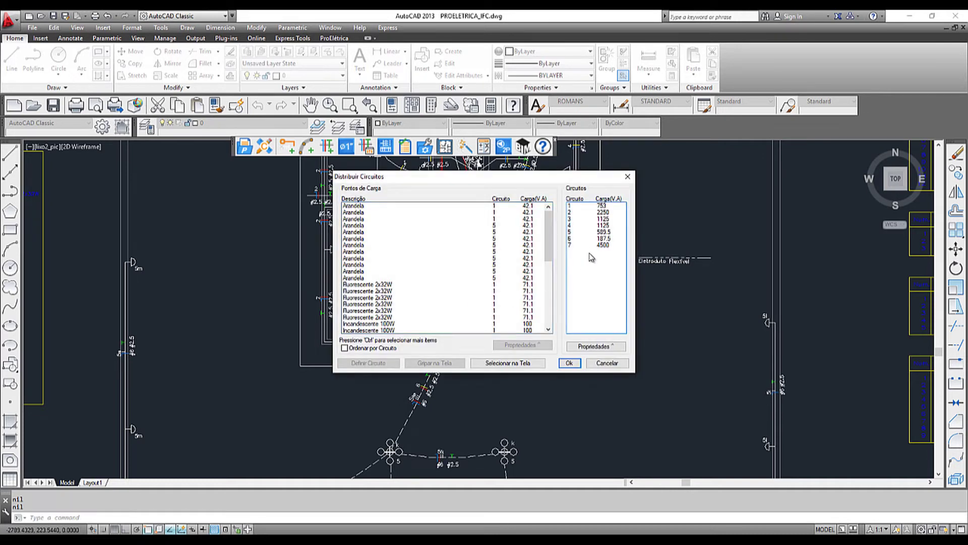
click(590, 245)
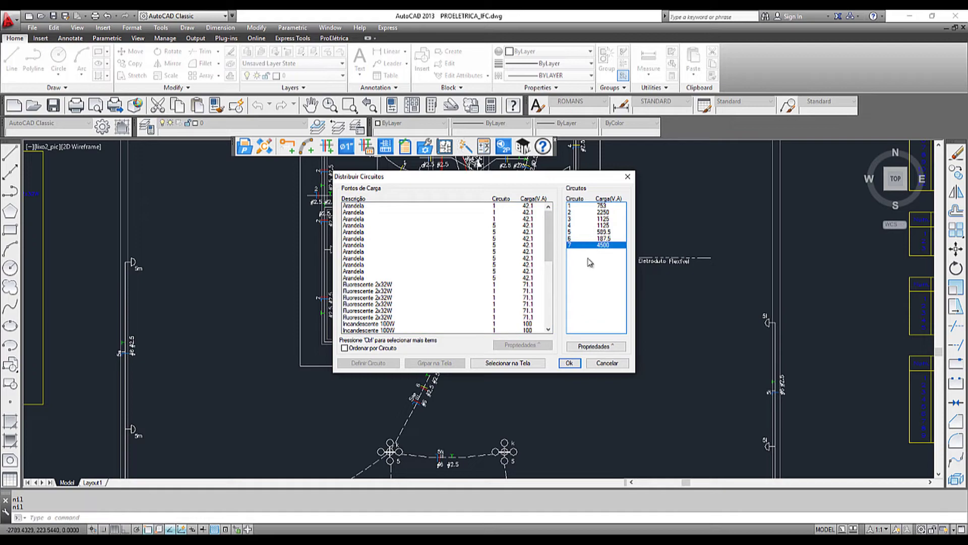
click(603, 348)
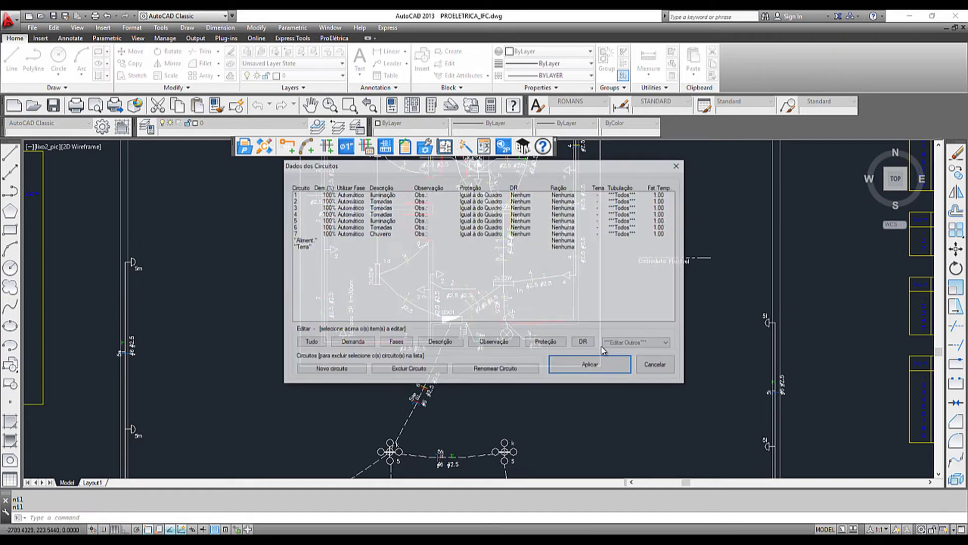
click(341, 194)
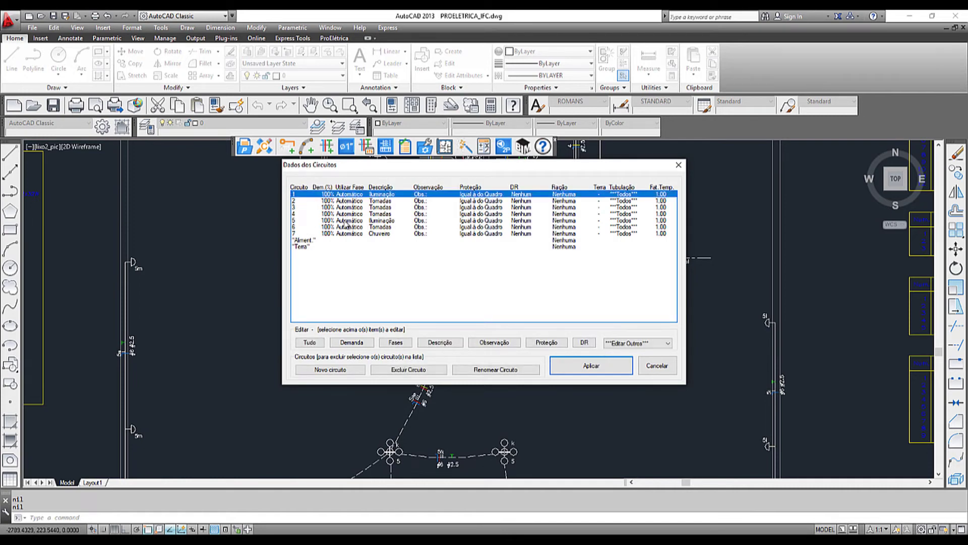
shift+click(347, 234)
click(352, 343)
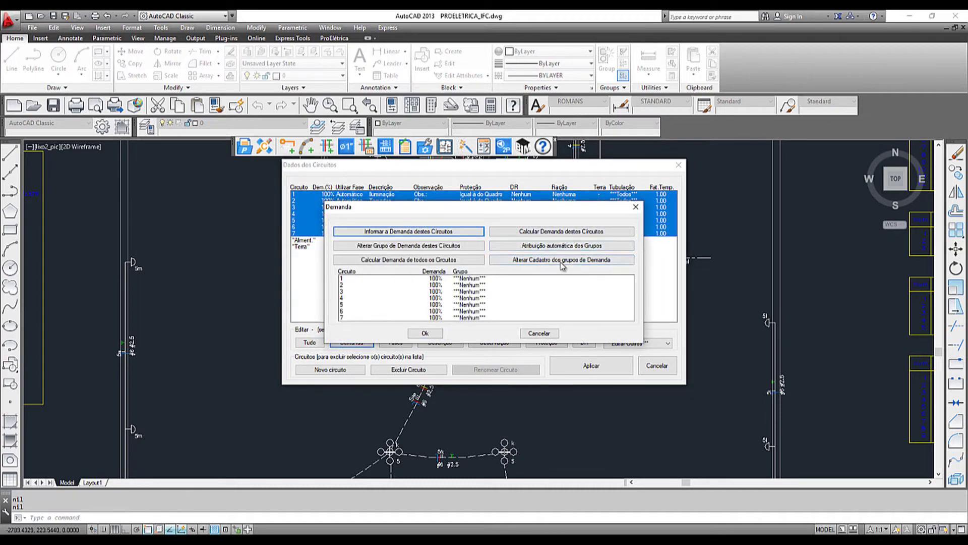
click(573, 246)
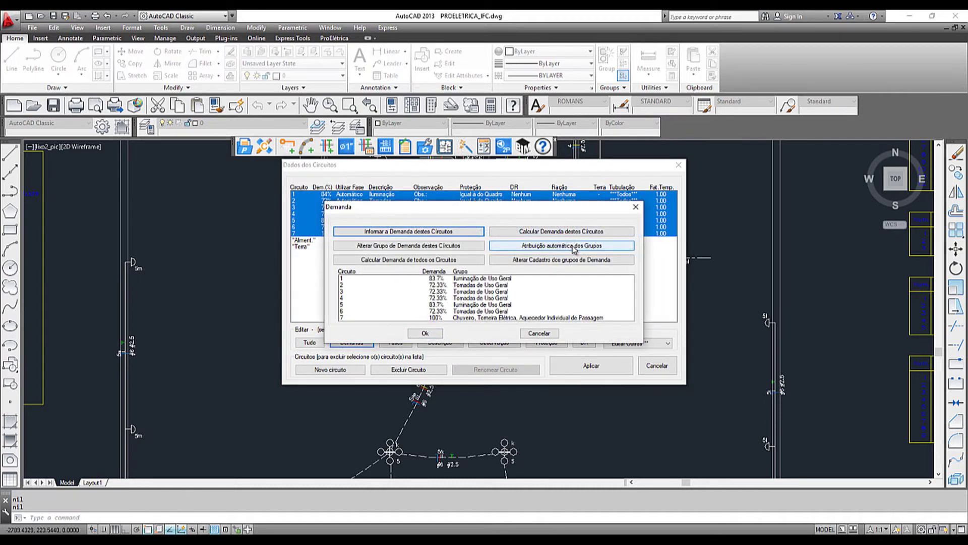
Step: Examine the ELETROPAULO demand percentages of the Chuveiro, Torneira Elétrica, Aquecedor Individual de Passagem group, leaving the demand register unchanged
click(443, 318)
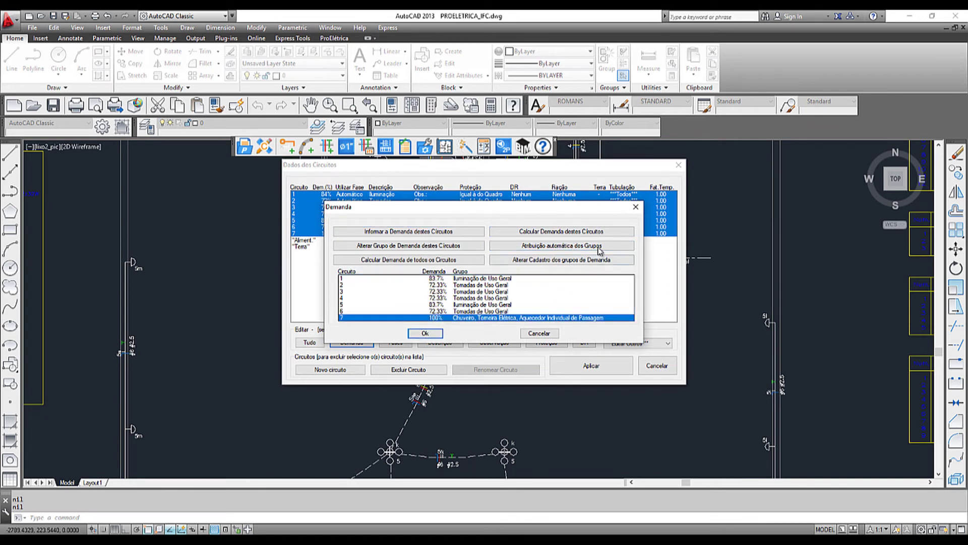
click(577, 260)
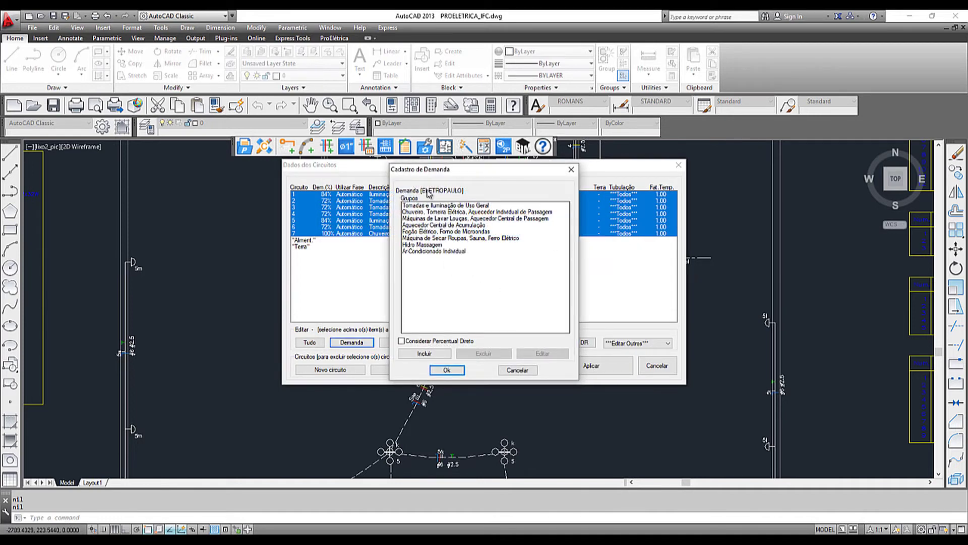
click(449, 212)
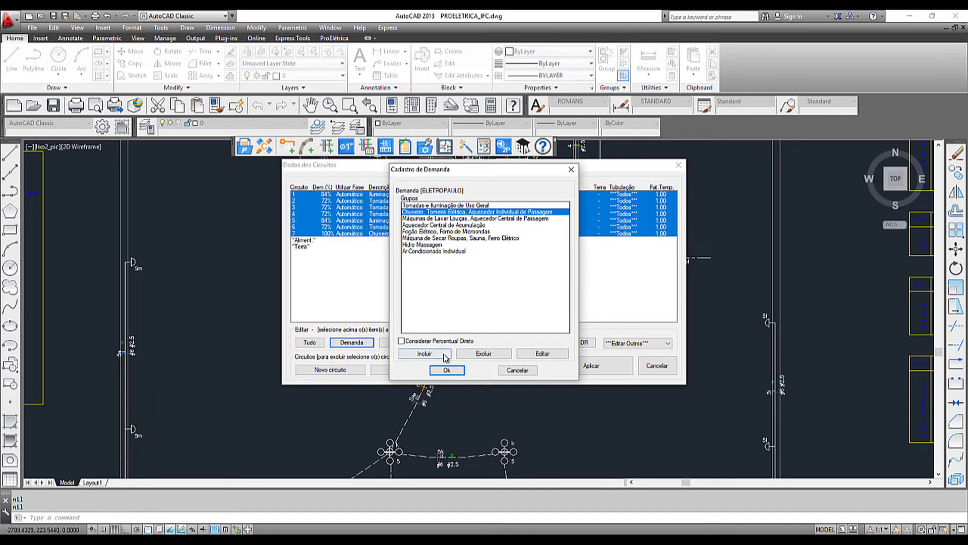
click(543, 354)
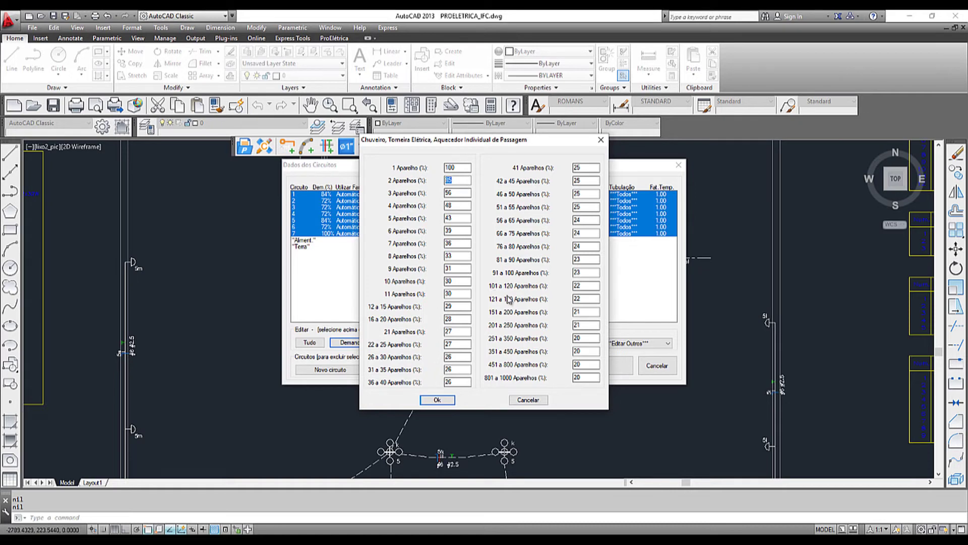
click(534, 401)
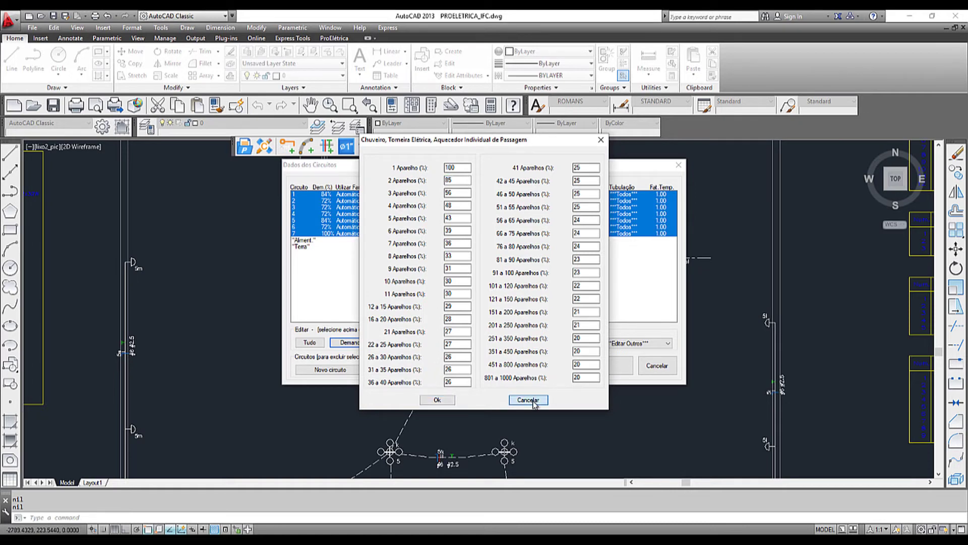
click(534, 402)
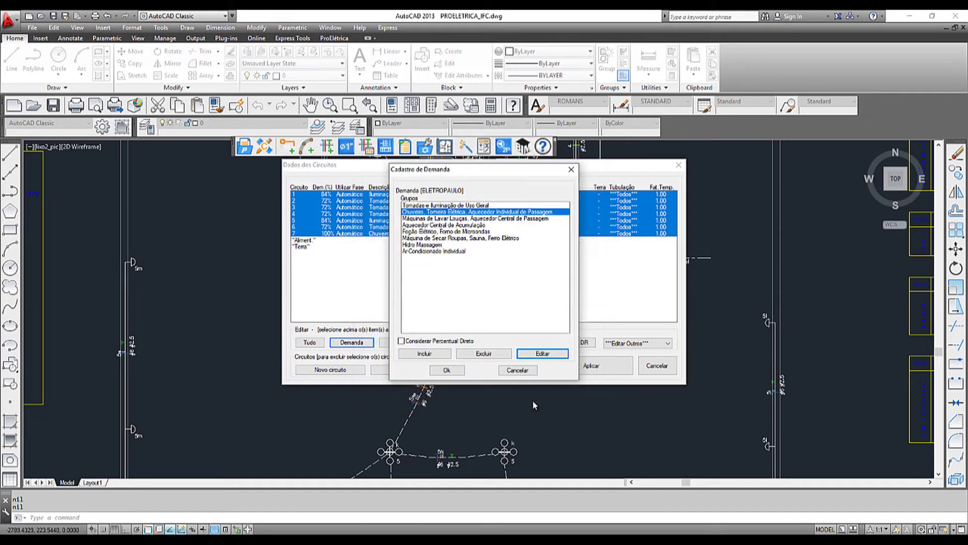
click(517, 371)
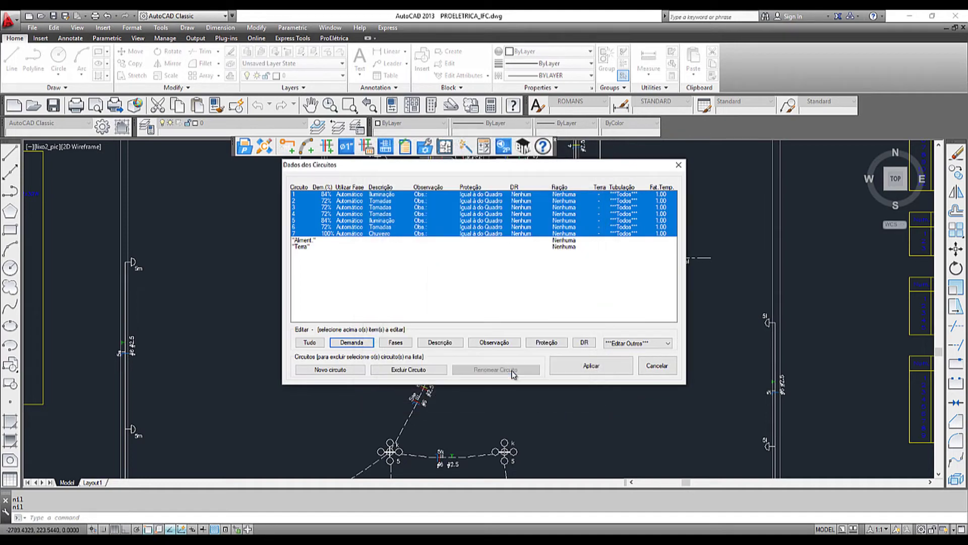
Step: Apply the edited circuit data and confirm the circuit distribution
click(597, 370)
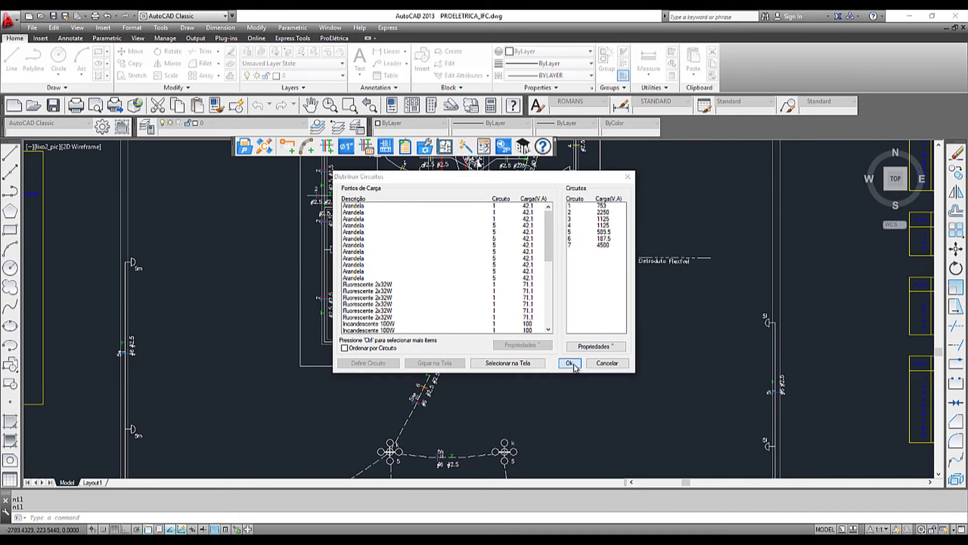
click(574, 364)
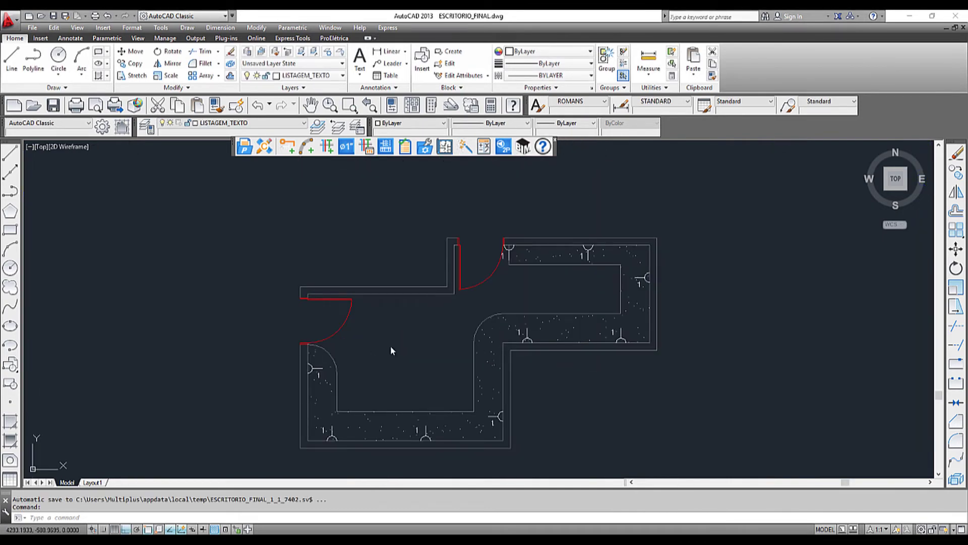
Step: In ESCRITORIO_FINAL.dwg, start distributing outlets along countertops or walls with the 150 W Tomada 10A at Piso+110cm, circuit 1
click(465, 148)
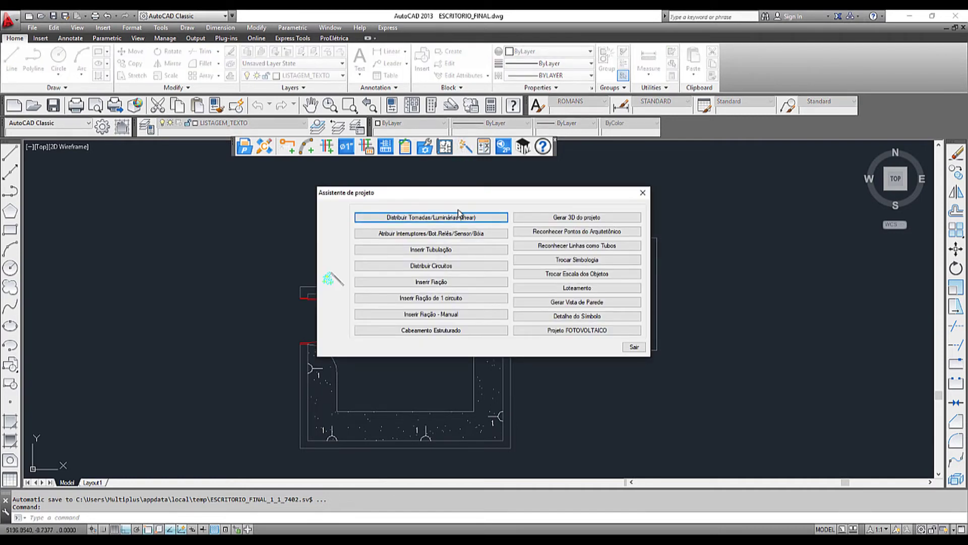
click(456, 216)
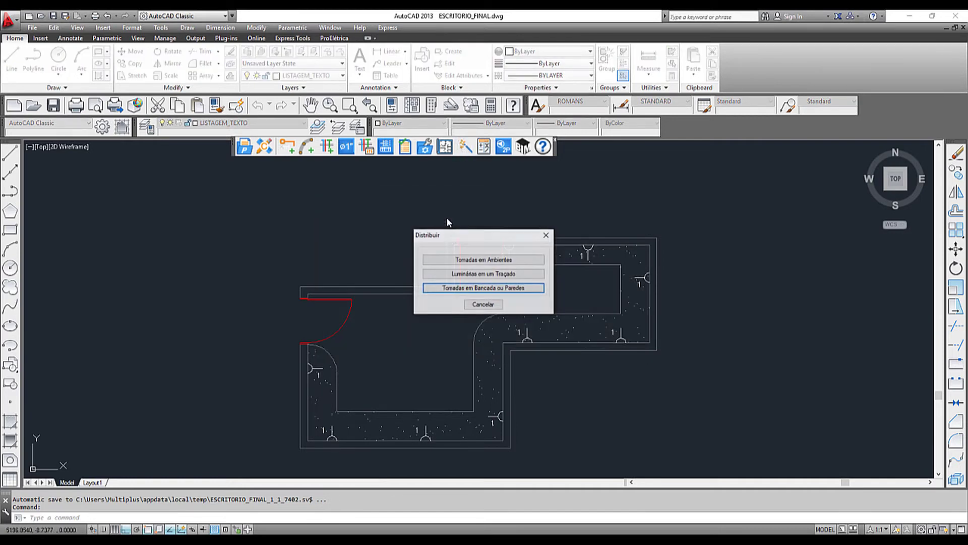
click(485, 290)
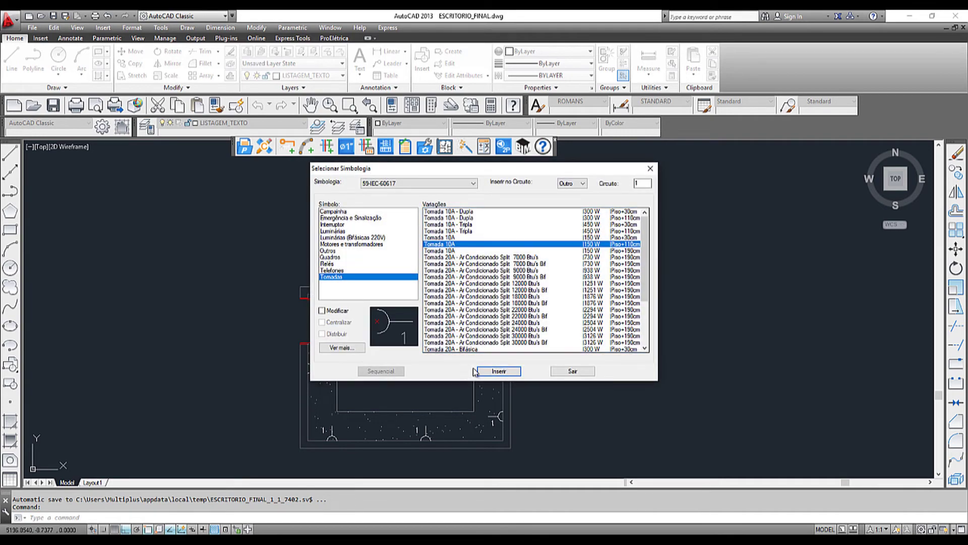
click(505, 374)
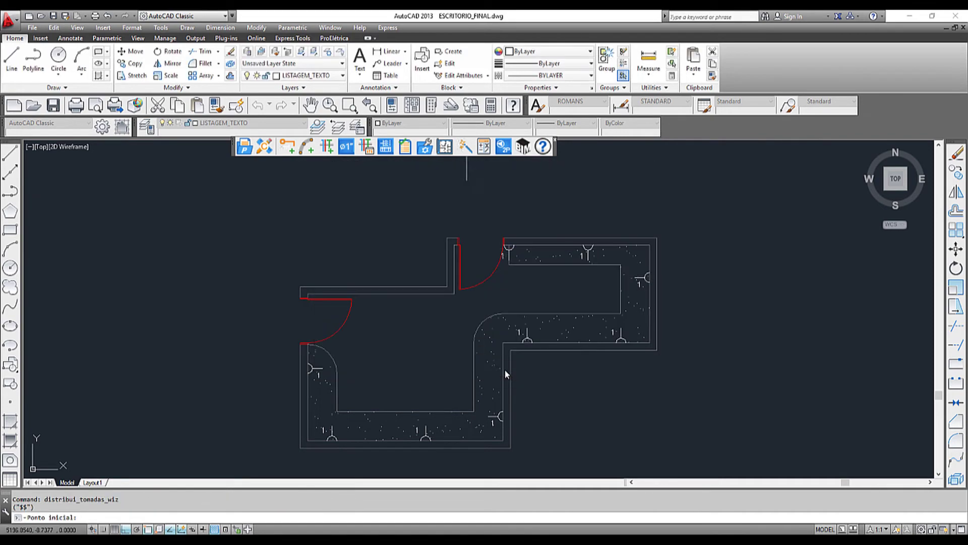
Step: Trace the outlet distribution path along the countertop's inner walls, from the west door round to the north door
click(307, 345)
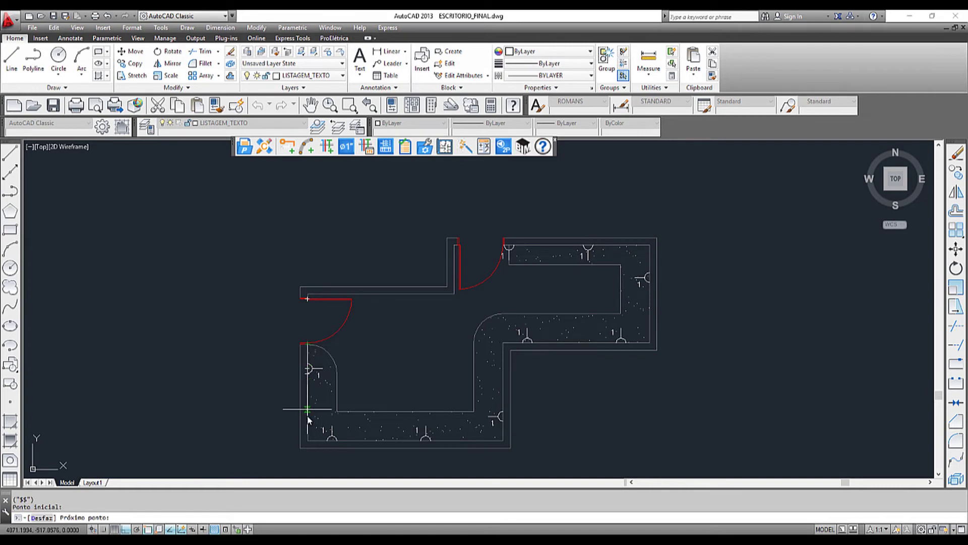
click(307, 440)
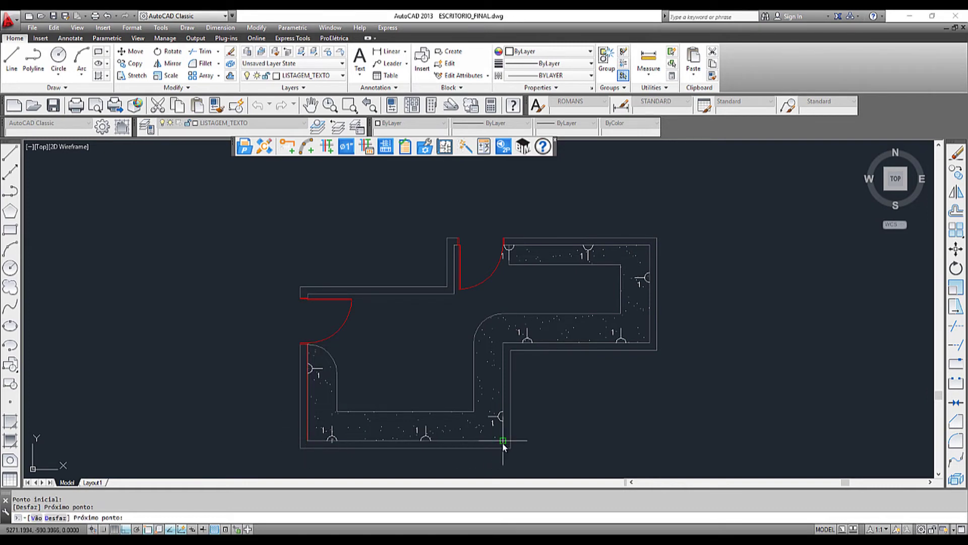
click(503, 440)
click(503, 342)
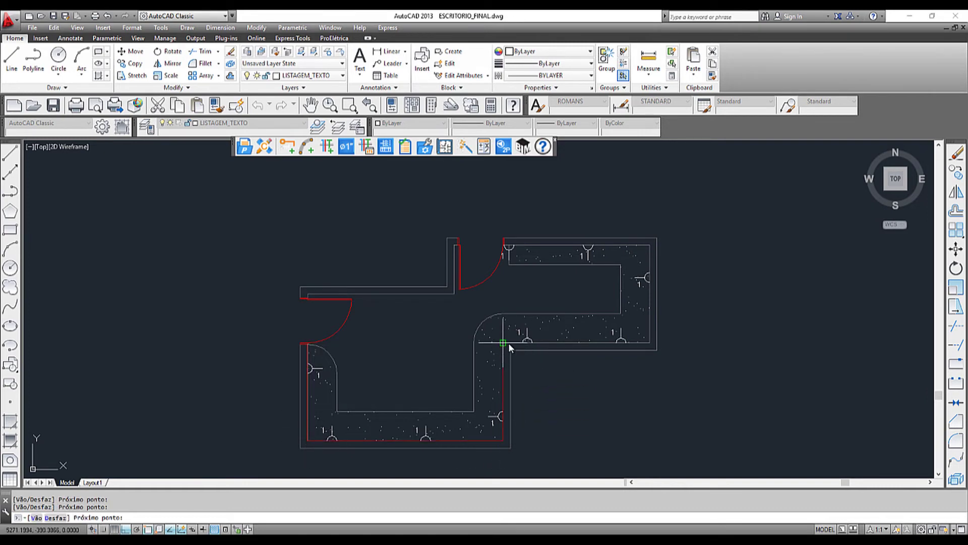
click(650, 343)
click(650, 244)
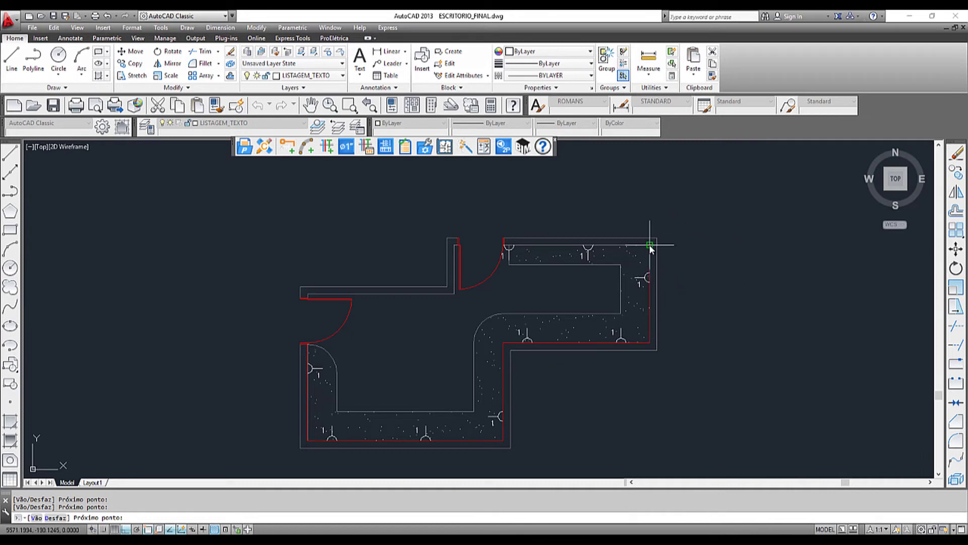
click(509, 245)
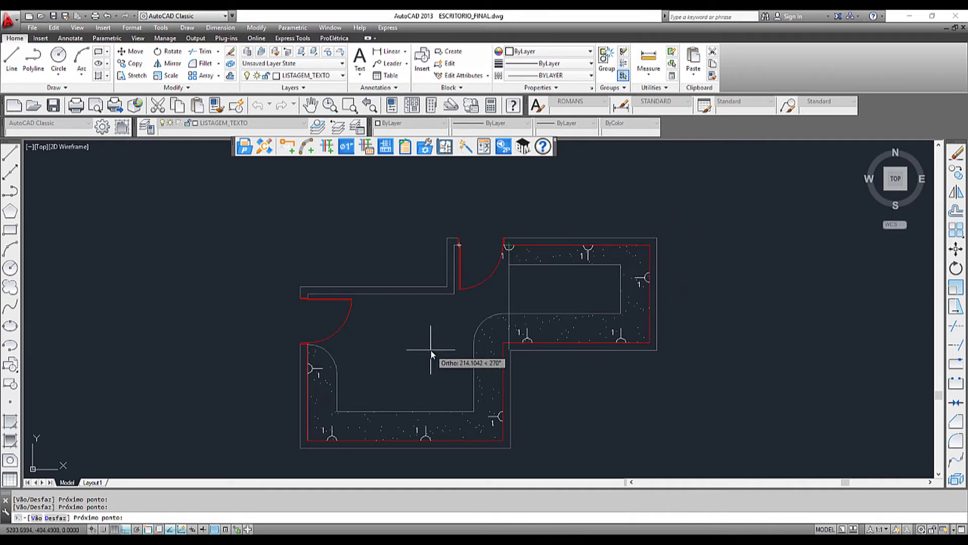
key(Return)
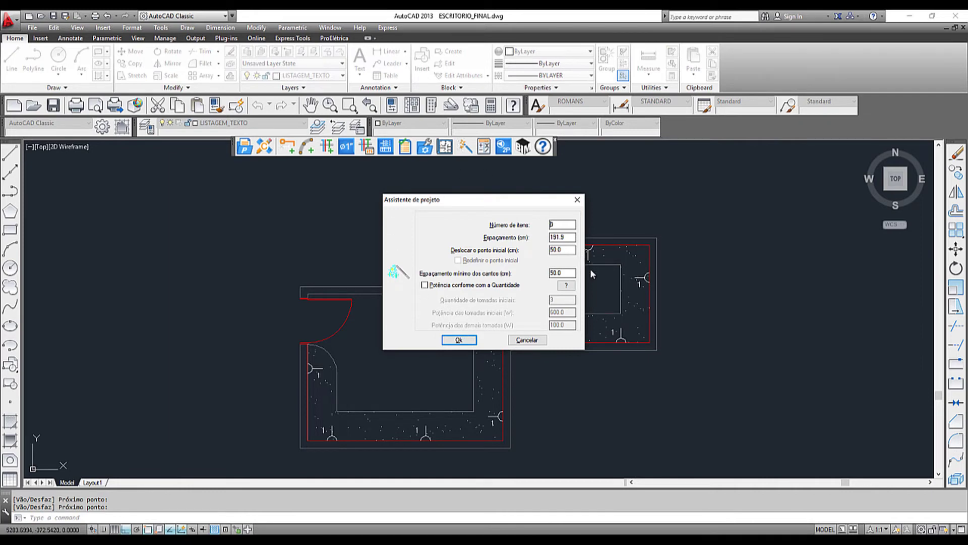
Step: Read the standard's guidance on the number of outlet points (9.5.2.2.1) and cancel the outlet distribution
click(566, 286)
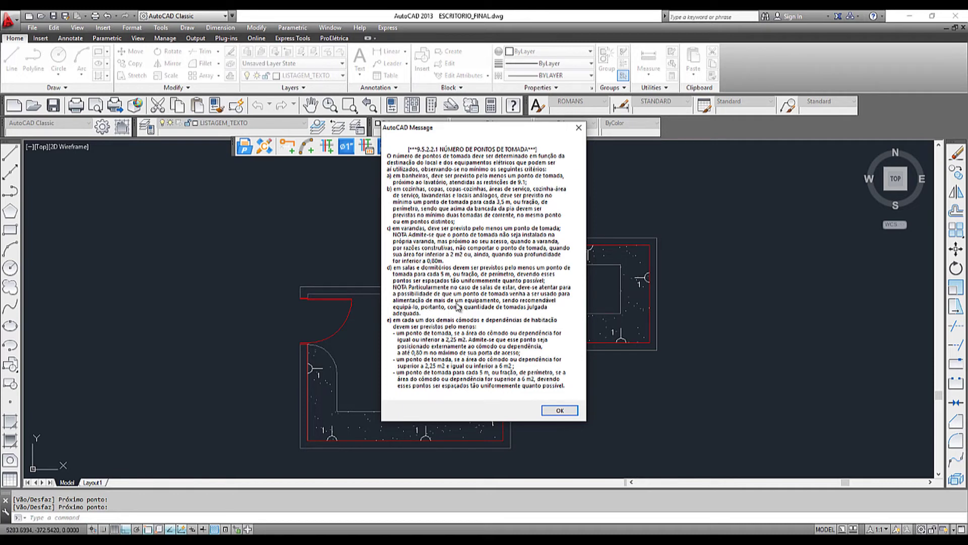
click(560, 410)
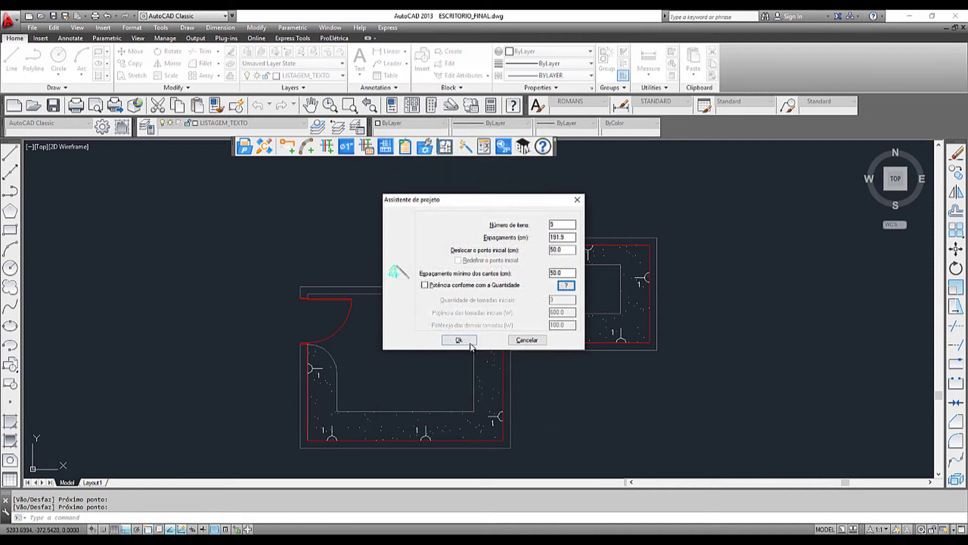
click(527, 339)
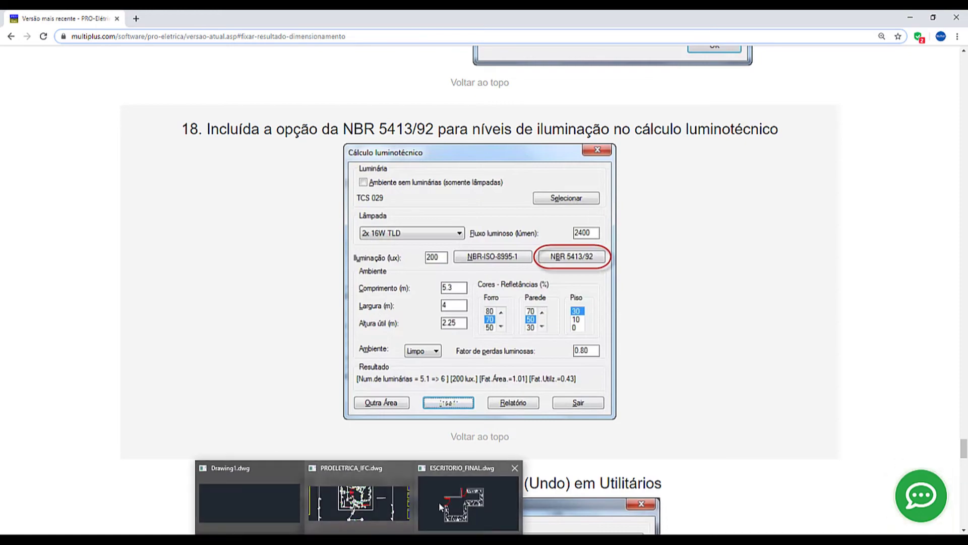
Step: In ESCRITORIO_FINAL.dwg, start Cálculo Luminotécnico with the irregular-area option from a point inside the office and reject the detected area
click(443, 501)
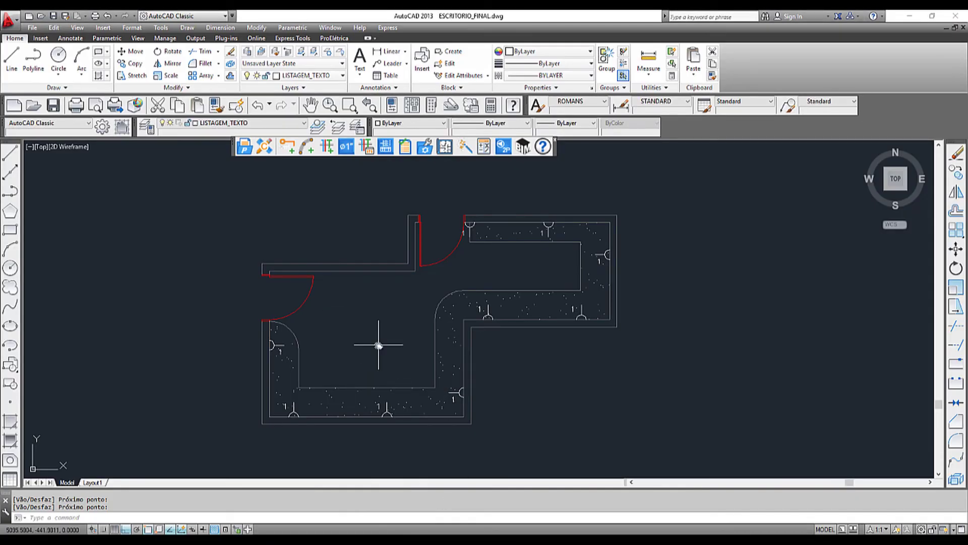
middle_drag(380, 339, 366, 339)
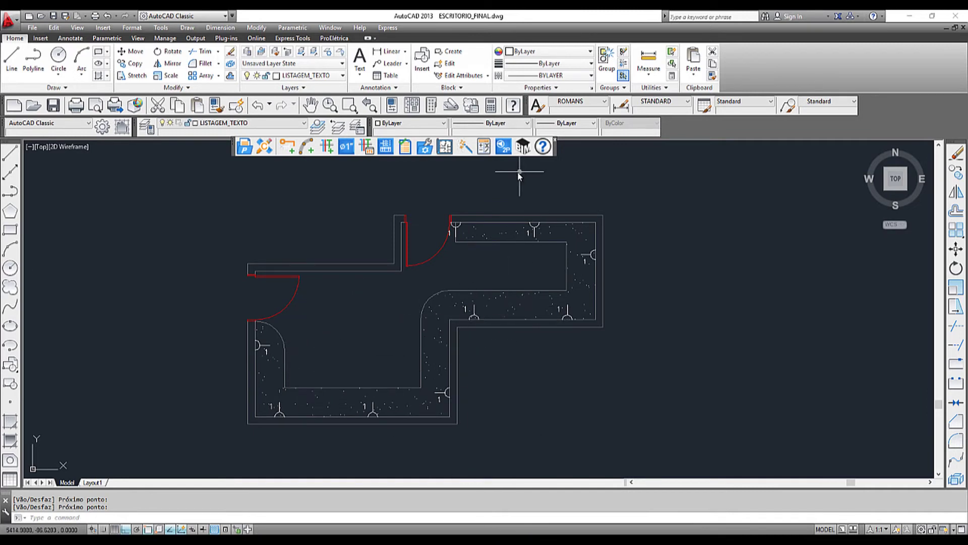
click(485, 149)
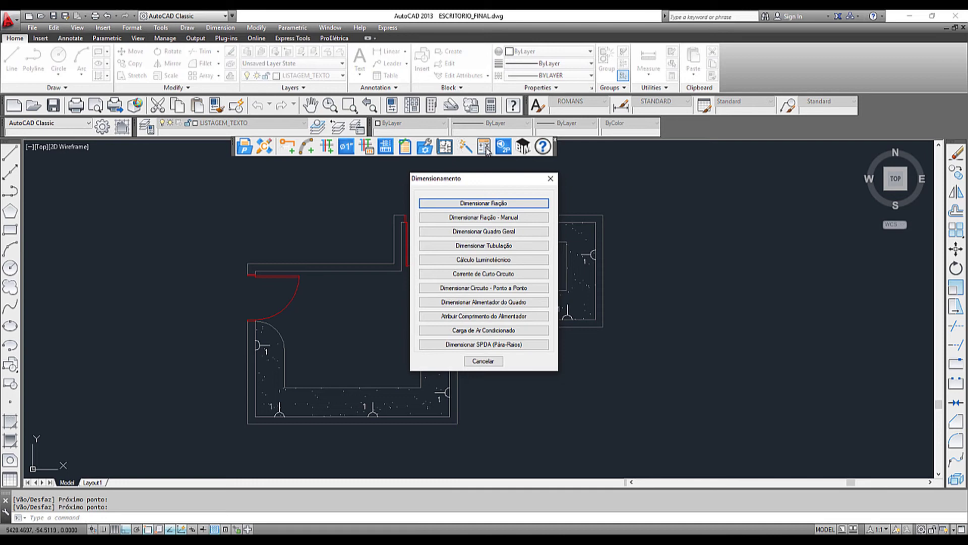
click(474, 259)
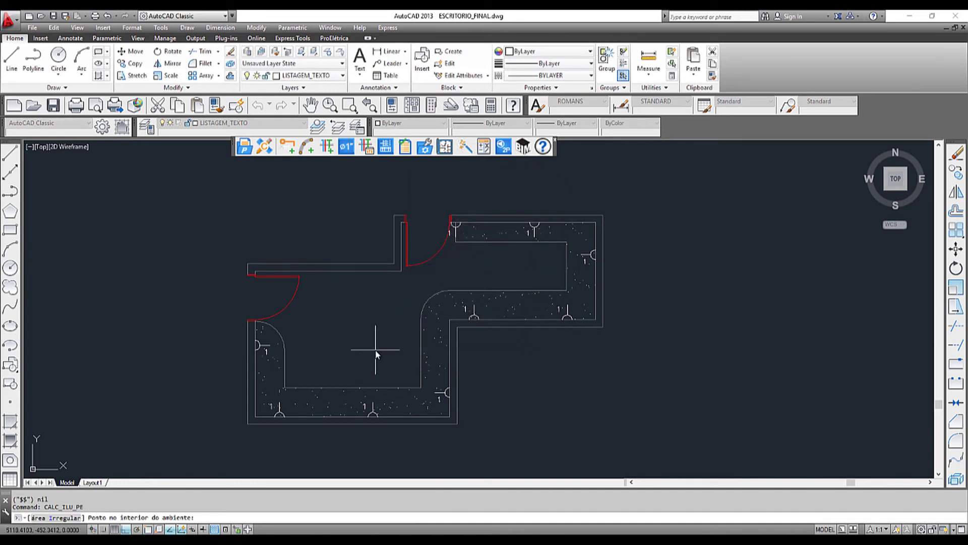
key(Return)
click(375, 324)
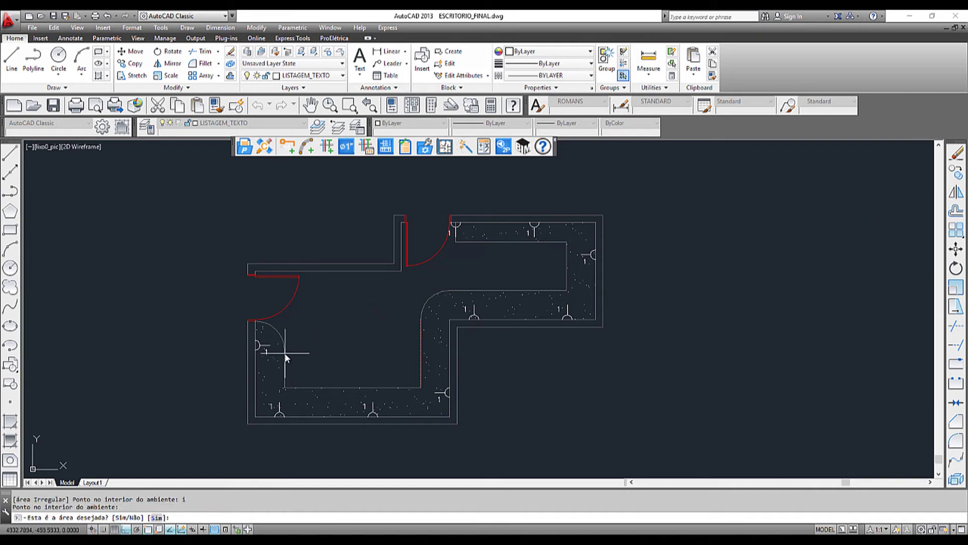
key(Return)
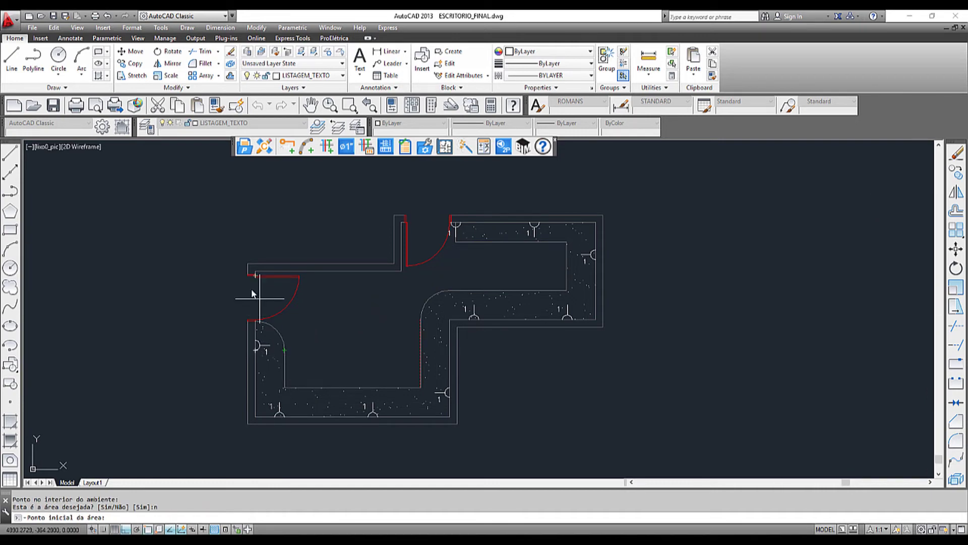
Step: Trace the irregular lighting area along the office's inner walls, from the west door round past the north door and back
click(255, 274)
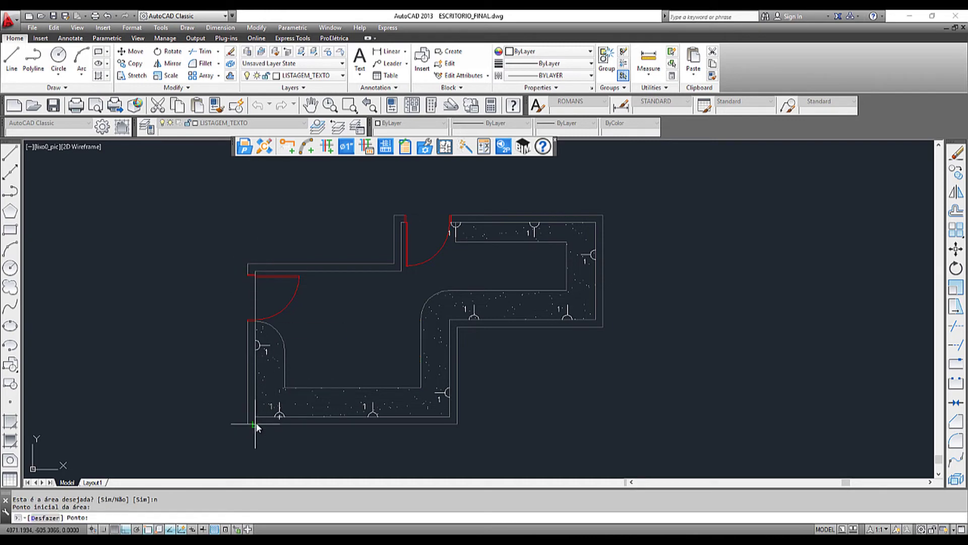
click(255, 417)
click(449, 416)
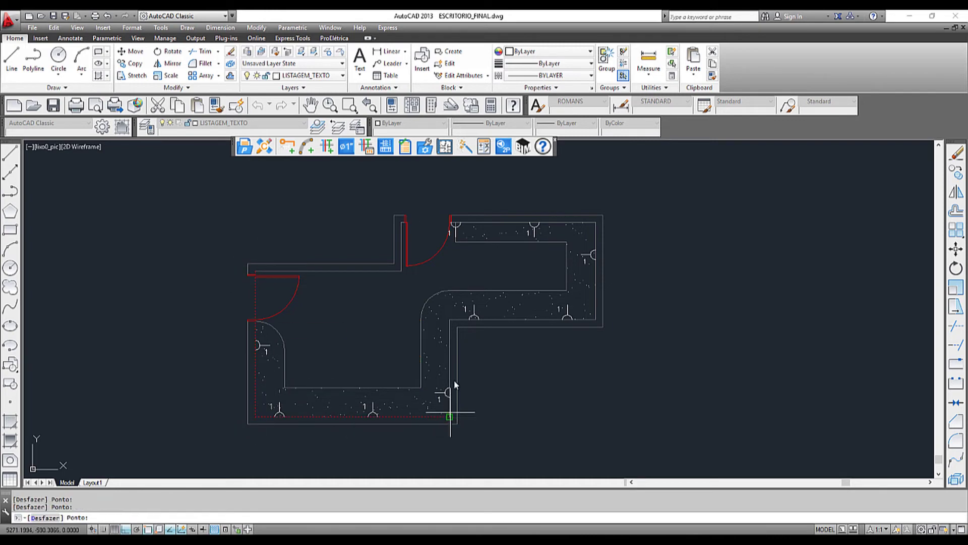
click(449, 320)
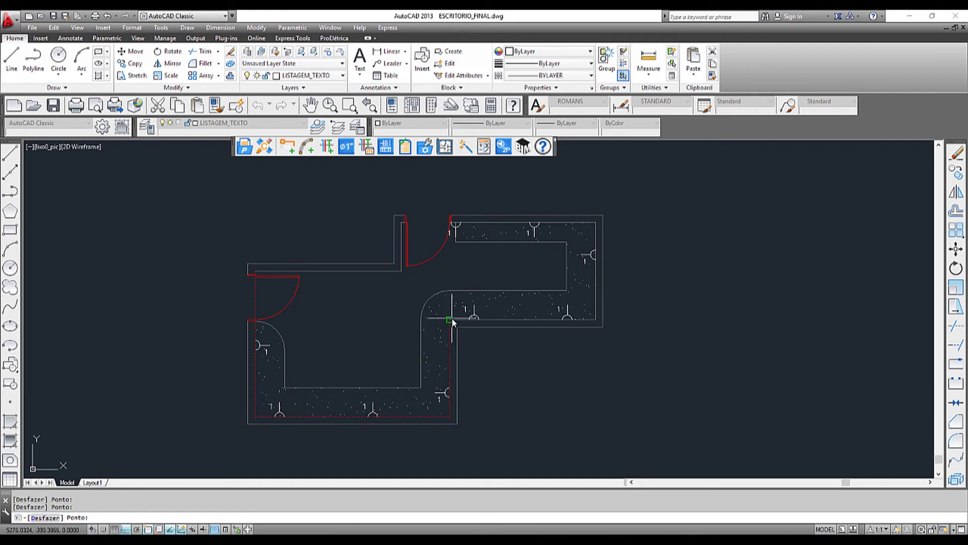
click(596, 319)
click(596, 221)
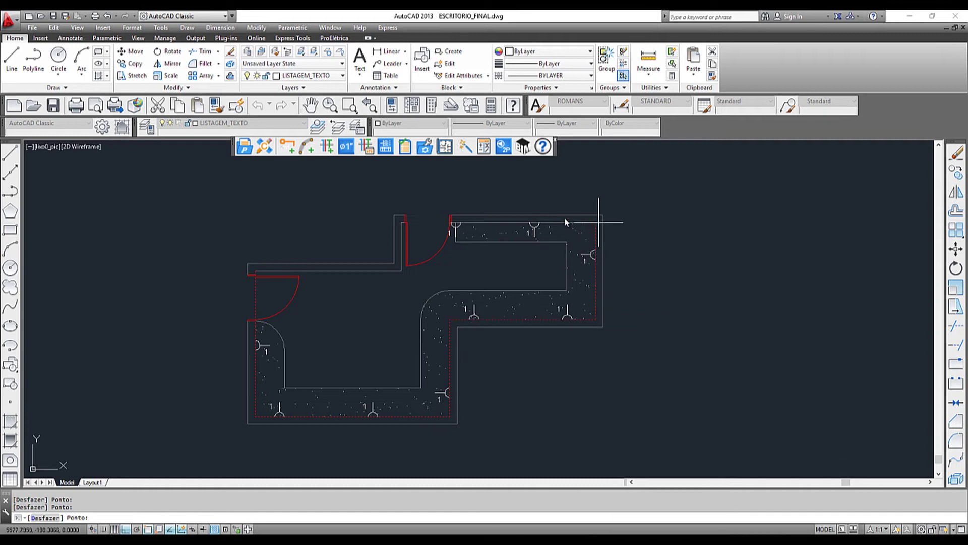
click(404, 222)
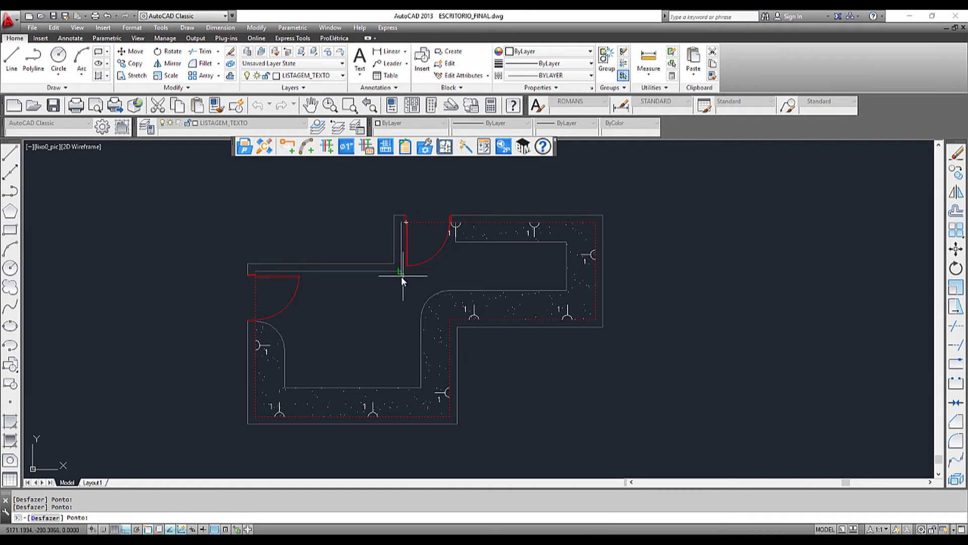
click(255, 272)
key(Return)
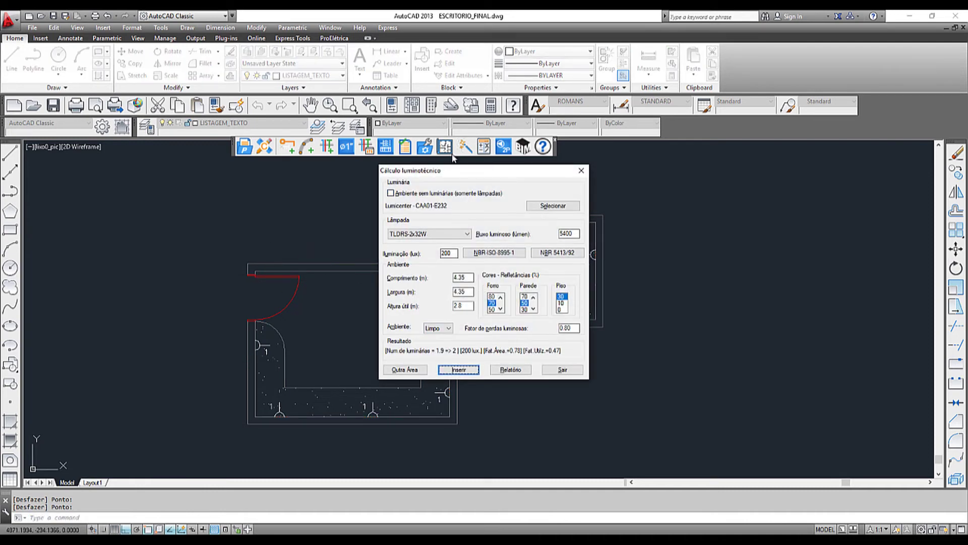
Step: Examine the NBR-ISO-8995-1 room usage classes, then the NBR 5413/92 ones, including Centrais elétricas and Bibliotecas
click(501, 257)
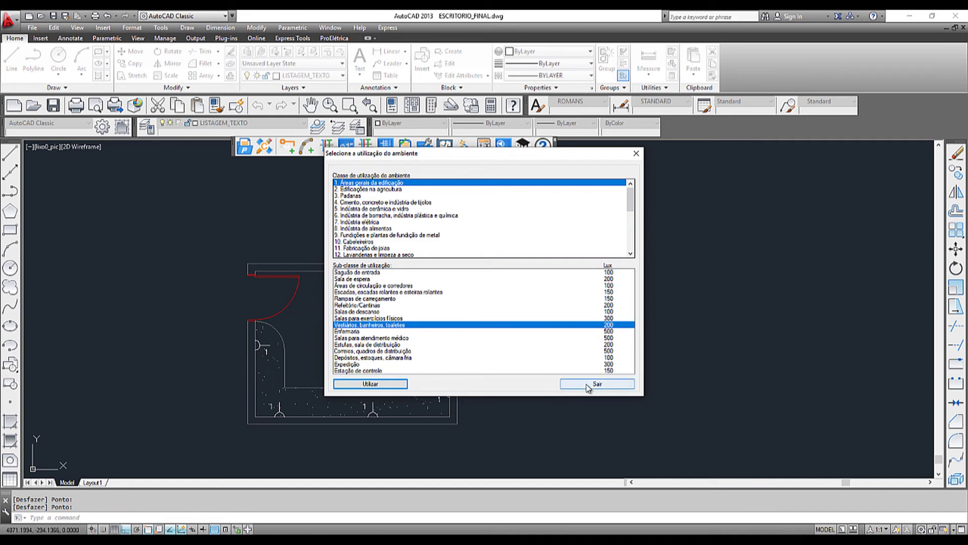
click(576, 384)
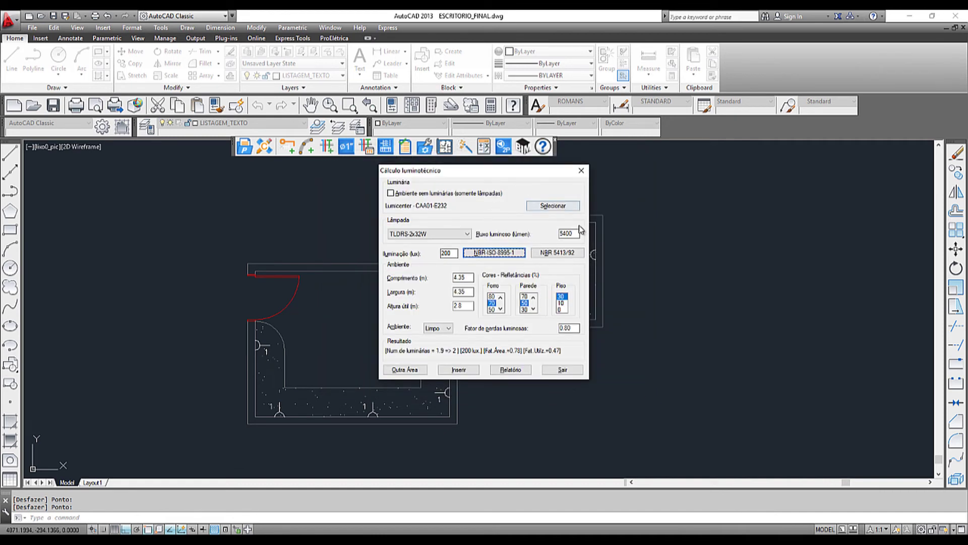
click(560, 255)
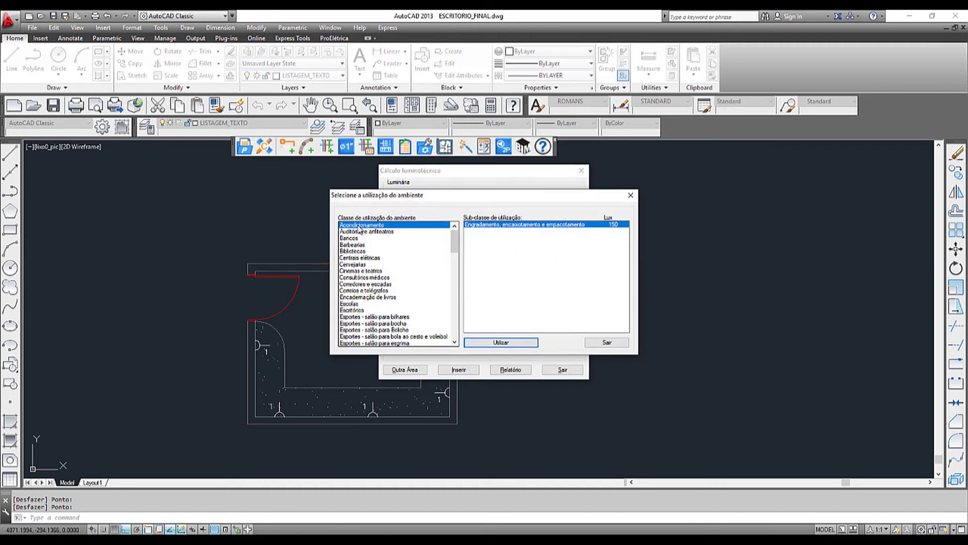
click(357, 311)
click(355, 258)
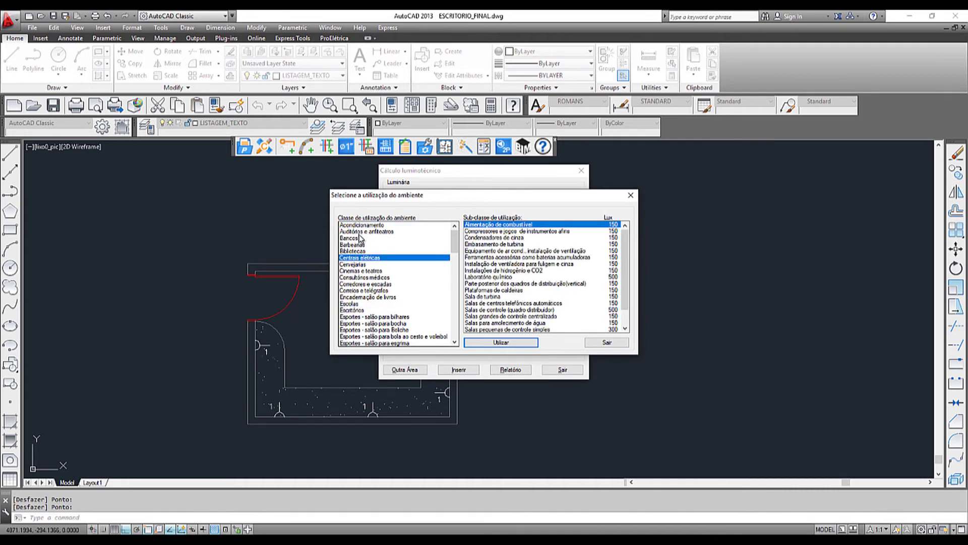
click(361, 225)
click(360, 251)
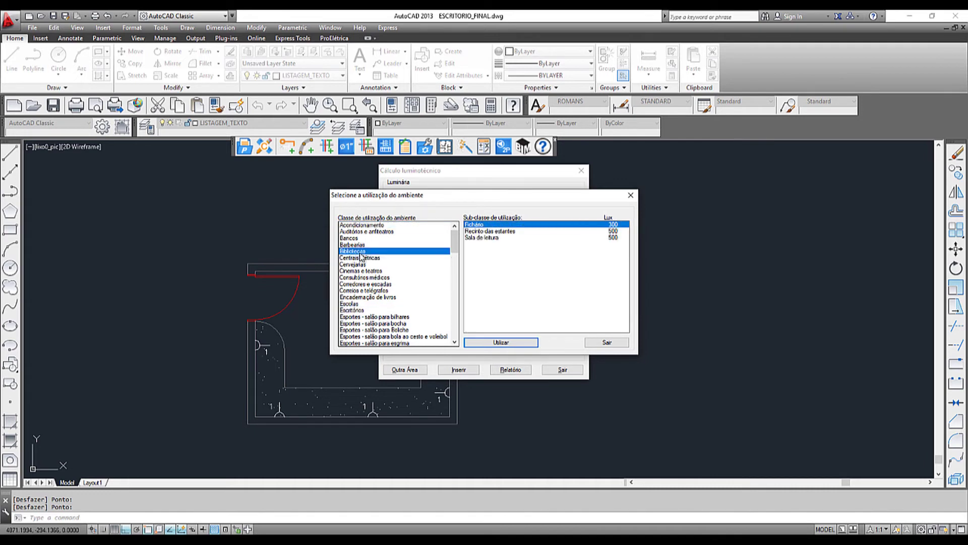
Step: Apply the NBR 5413/92 lighting level for Residências, sub-class Cozinhas - geral, to the lighting calculation
scroll(381, 326, down, 6)
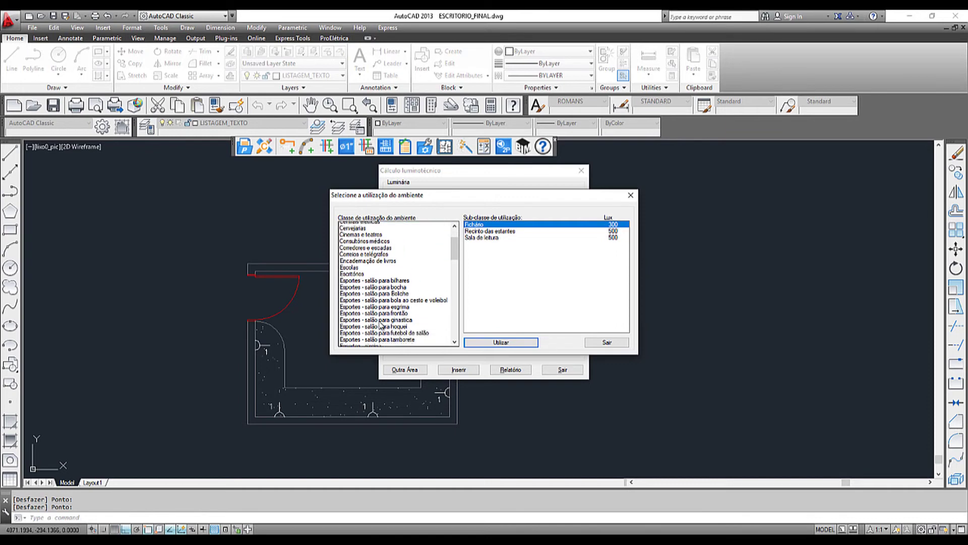
scroll(381, 325, down, 5)
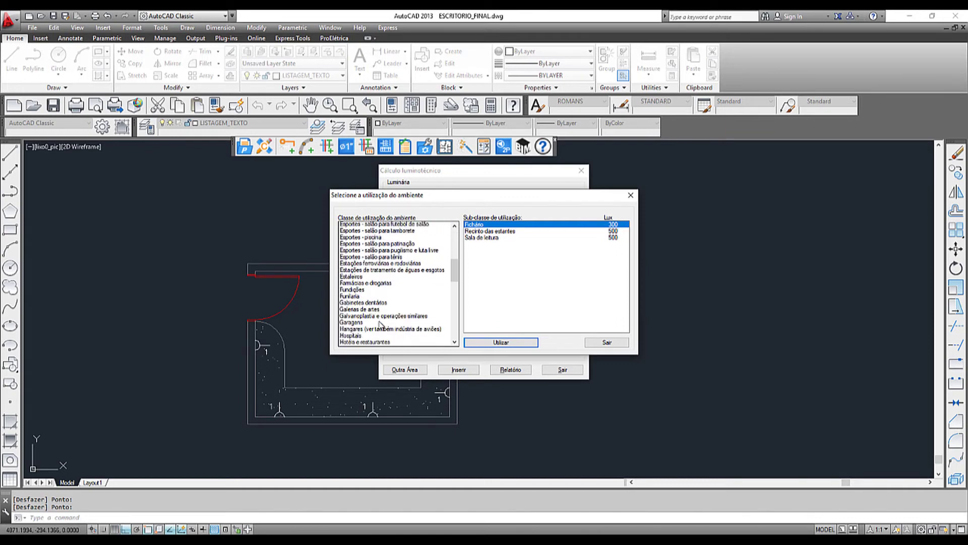
scroll(381, 325, down, 10)
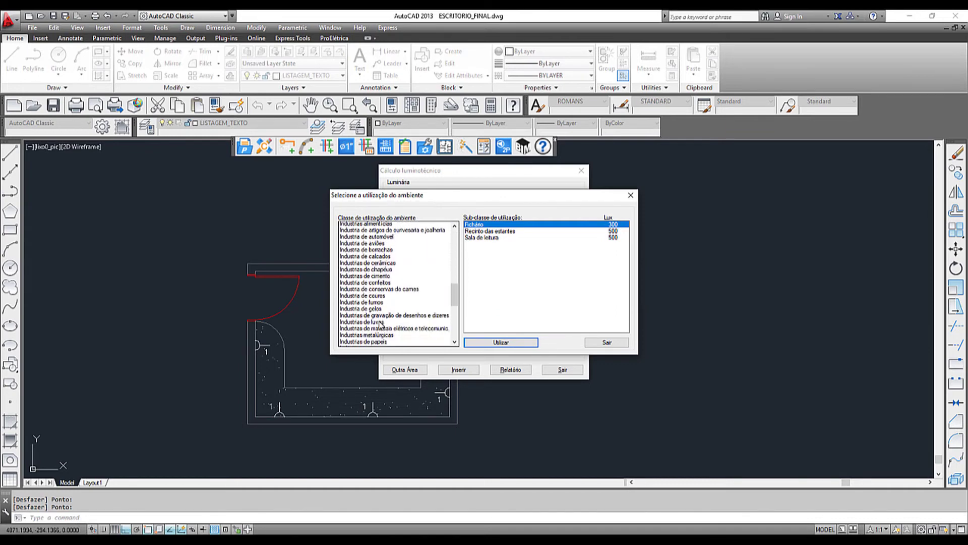
scroll(381, 325, down, 3)
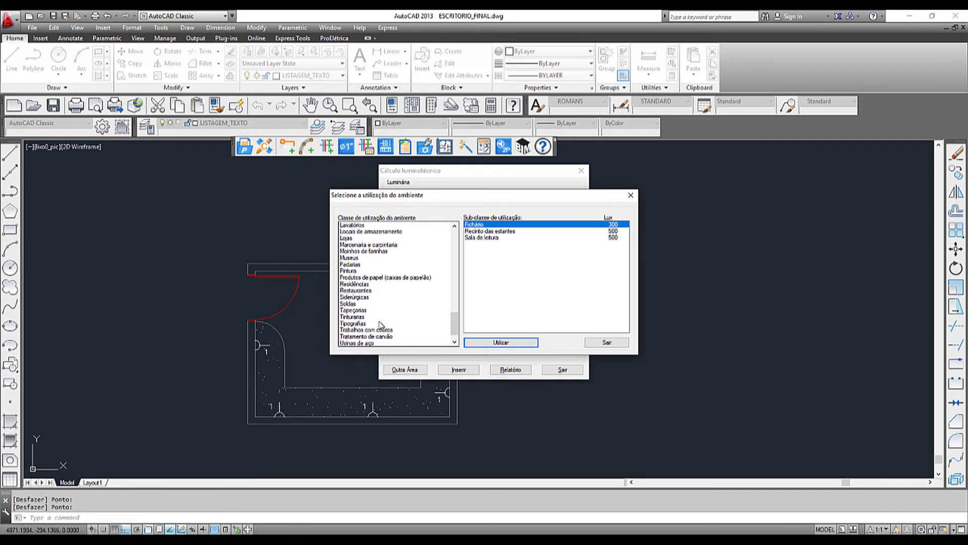
click(348, 285)
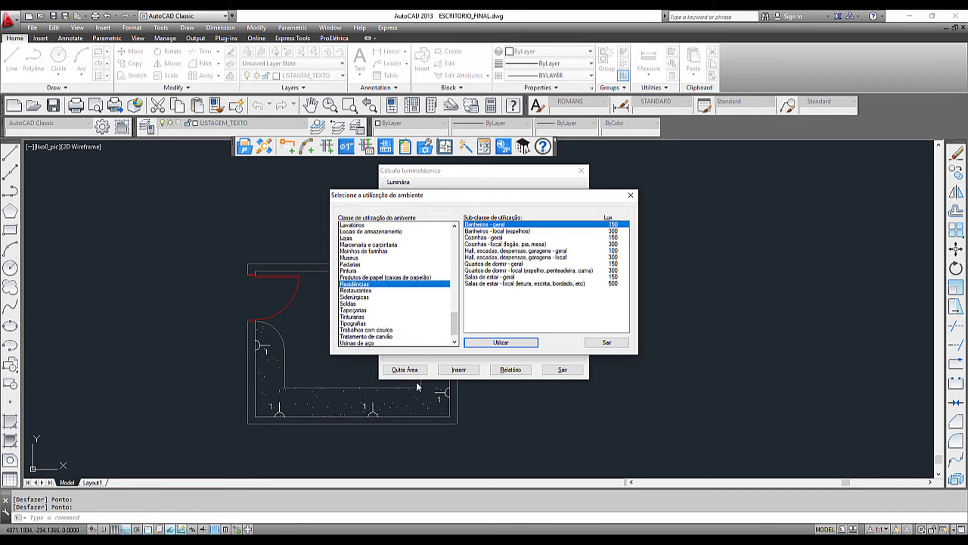
click(482, 237)
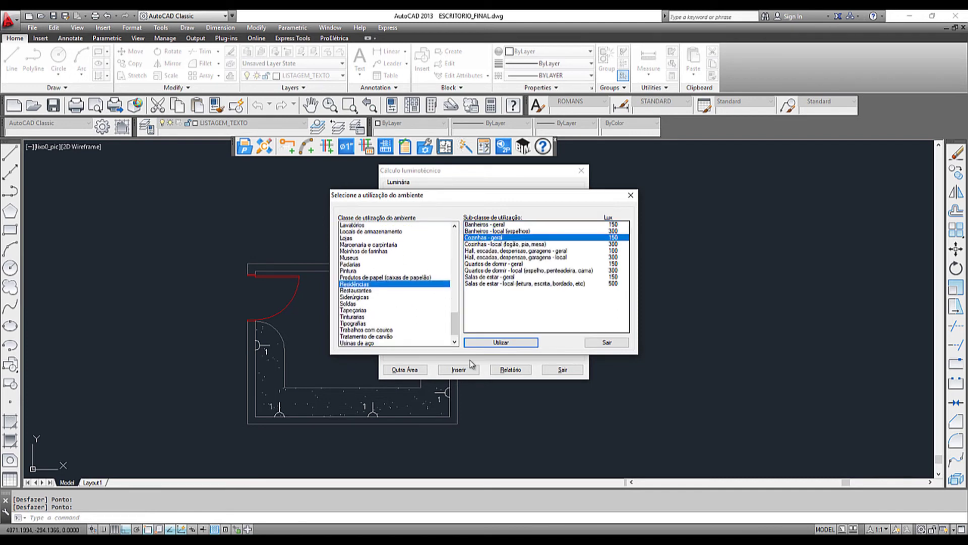
click(488, 342)
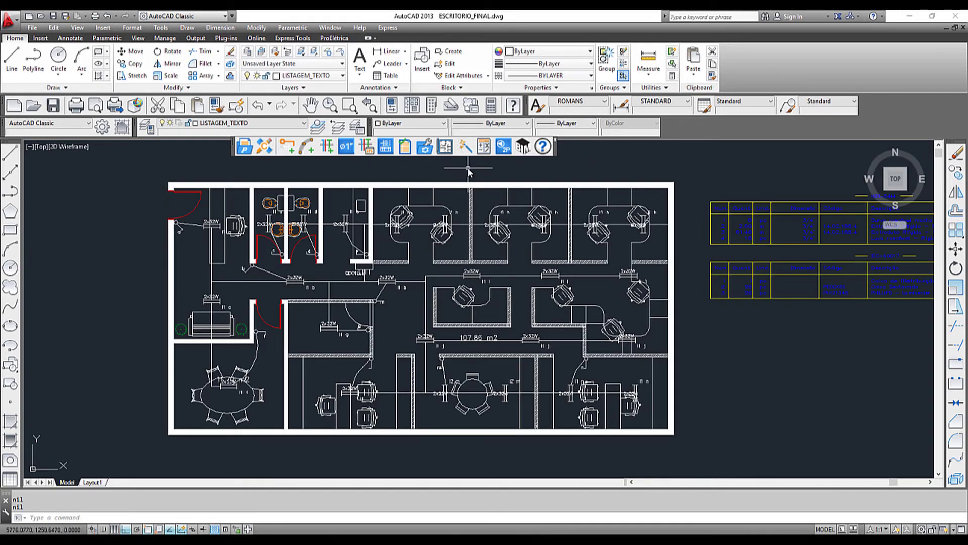
Step: Look over the Utilitários commands, including Desfazer comando (Undo), and close them without running any
click(444, 146)
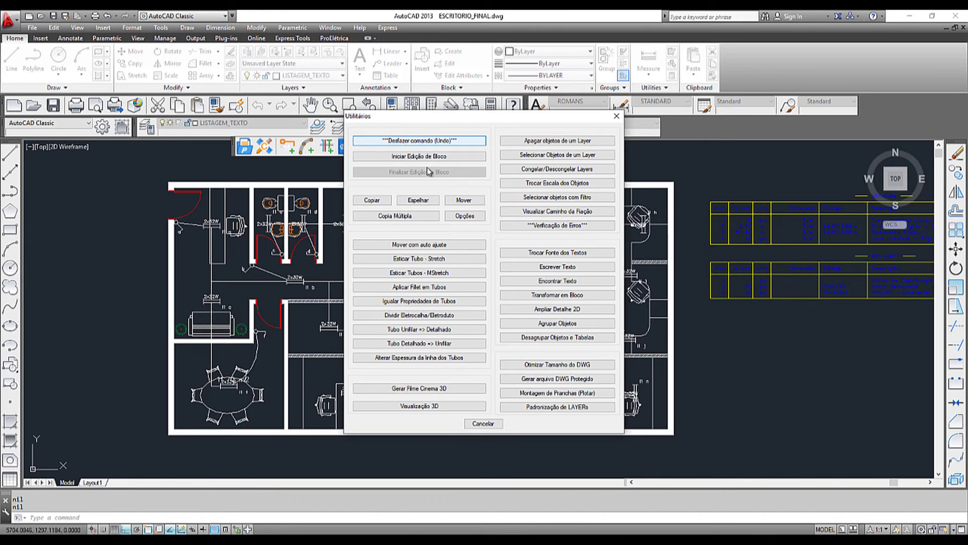
click(483, 423)
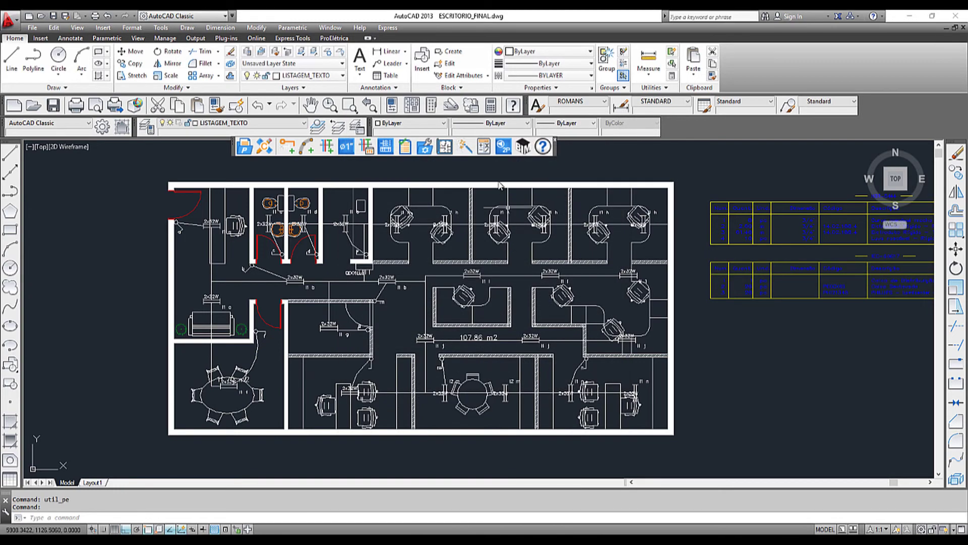
Step: Size the wiring of panel QD01Luz with Verificar Caminhamento dos Eletrodutos, continuing despite the unassigned switches or luminaires
click(484, 147)
click(481, 217)
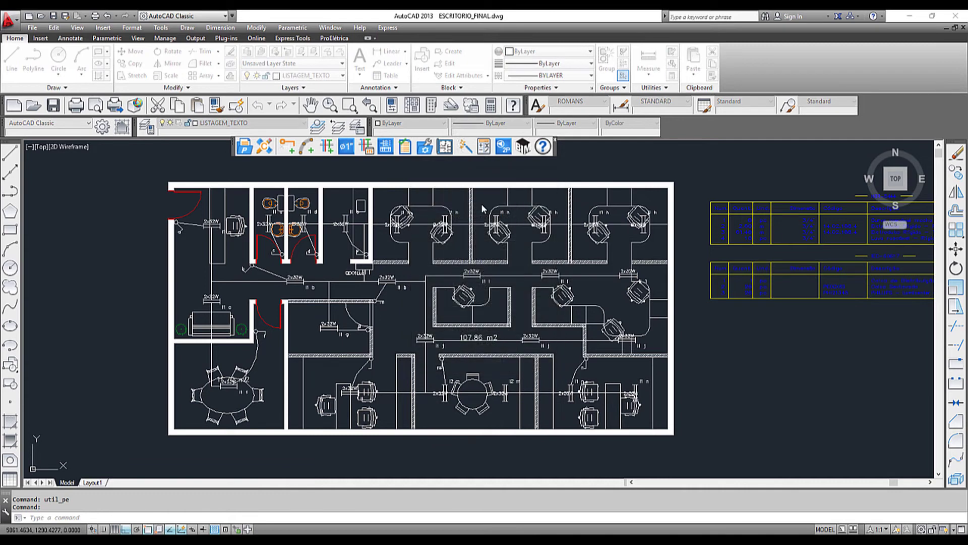
click(468, 292)
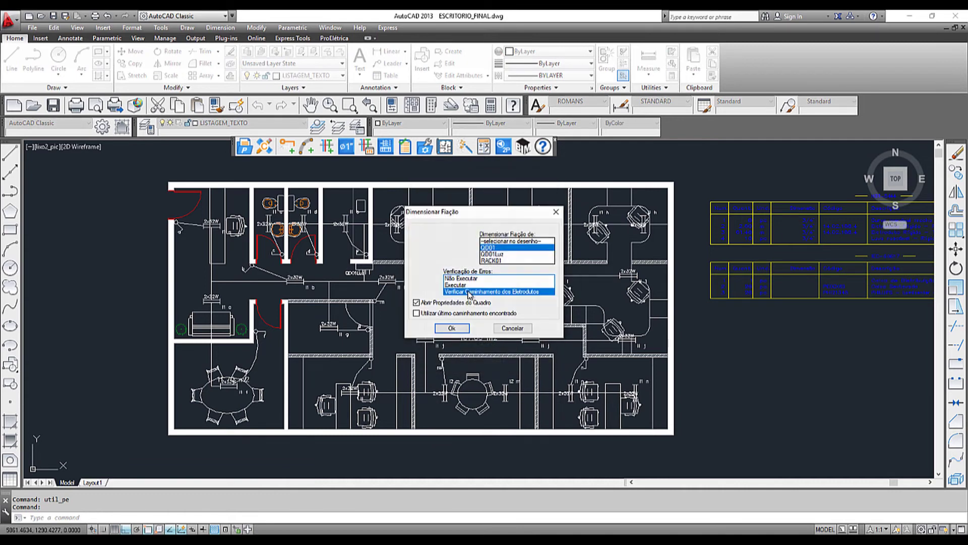
click(496, 255)
click(451, 328)
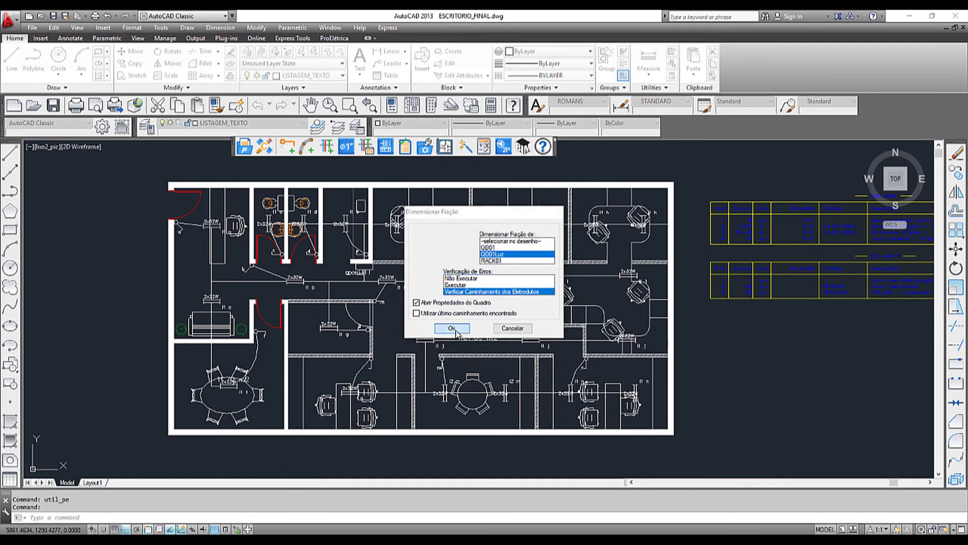
click(427, 359)
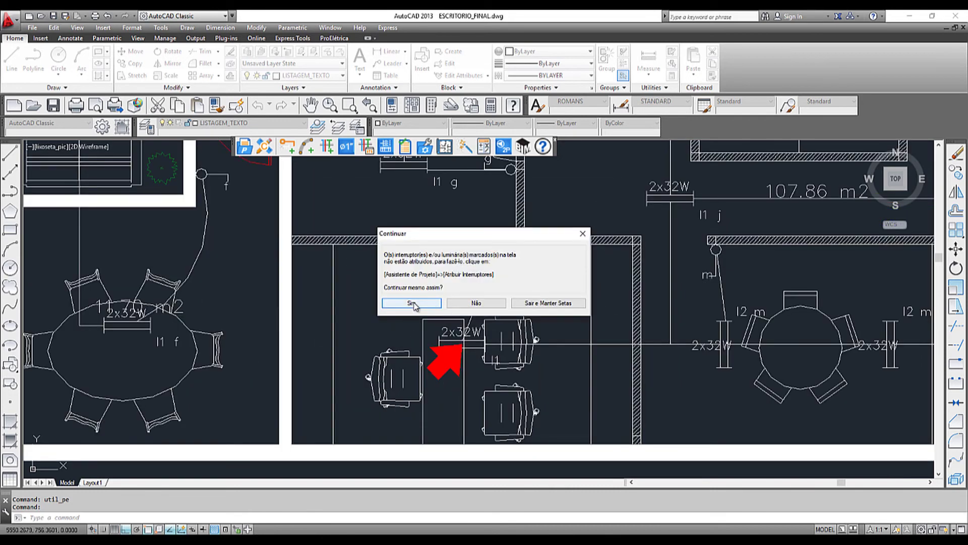
click(412, 303)
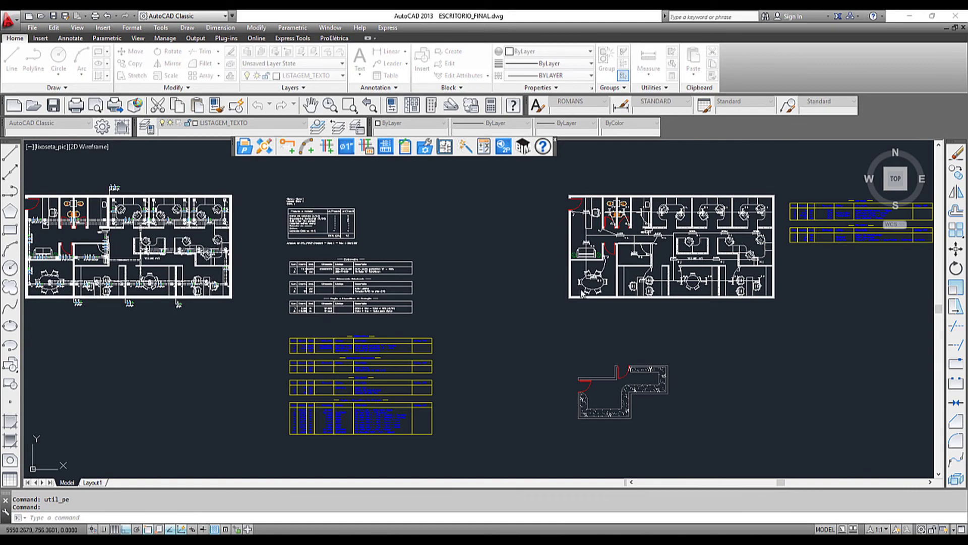
click(438, 326)
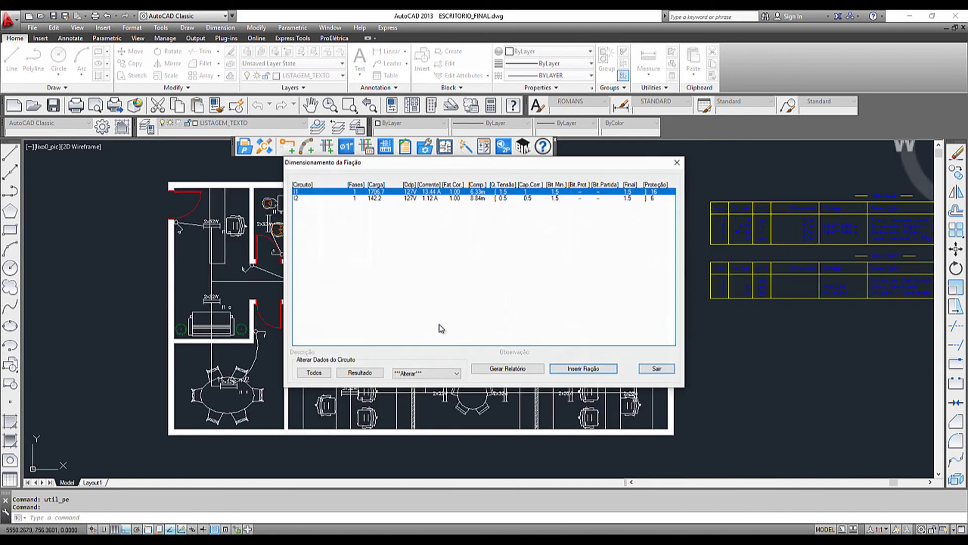
Step: Insert the sized wiring using 750 V PVC and 1 KV EPR cable, with the earth wire matching the conduit's largest phase gauge
click(584, 368)
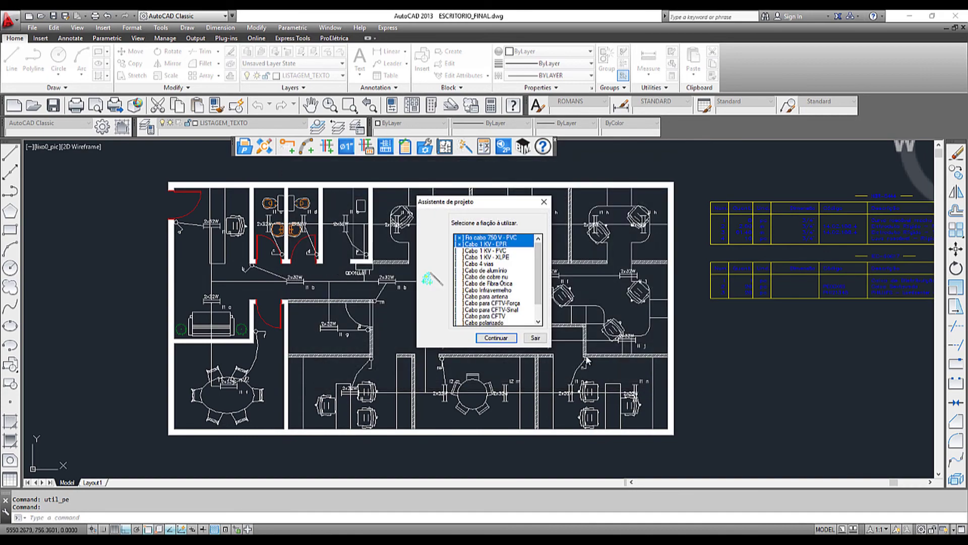
click(496, 337)
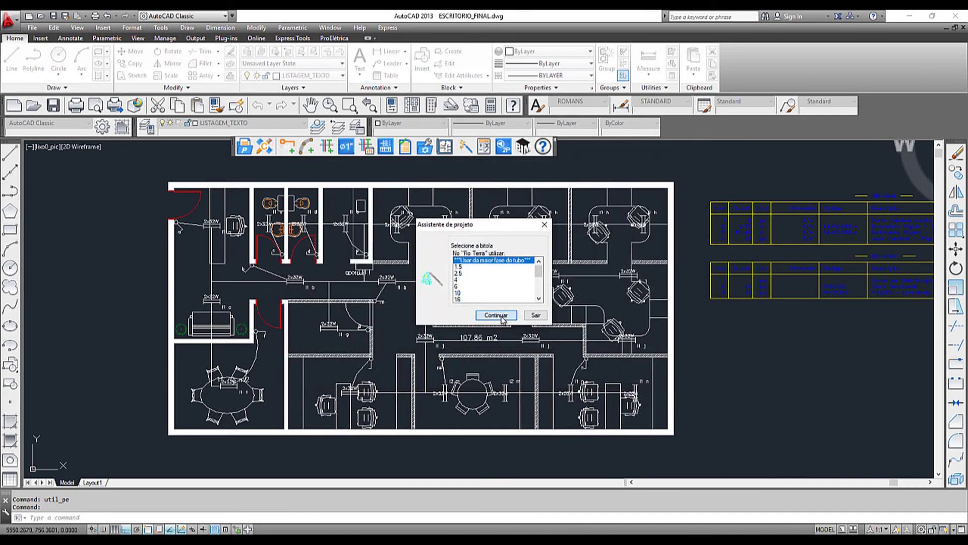
click(501, 316)
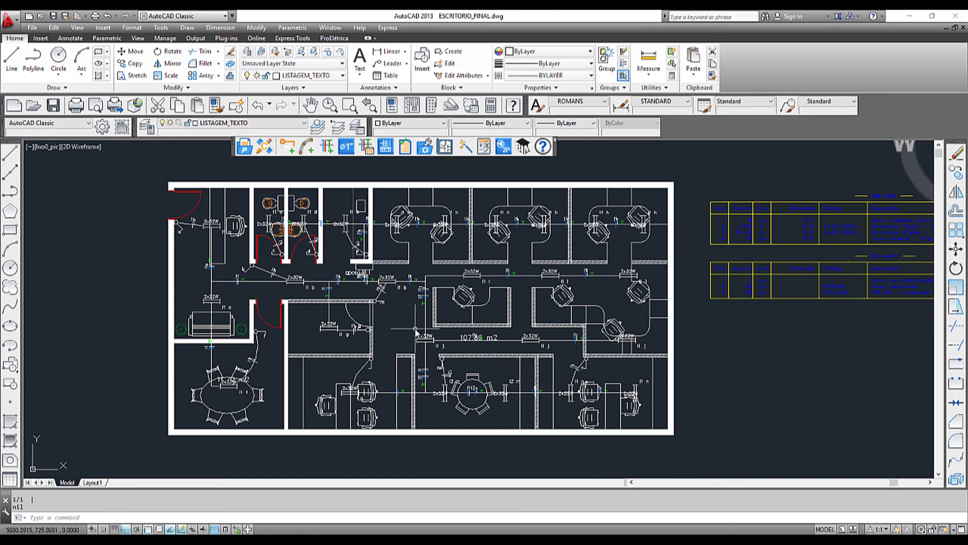
Step: Undo the wiring insertion in the office plan with the Utilitários command Desfazer comando (Undo)
click(426, 146)
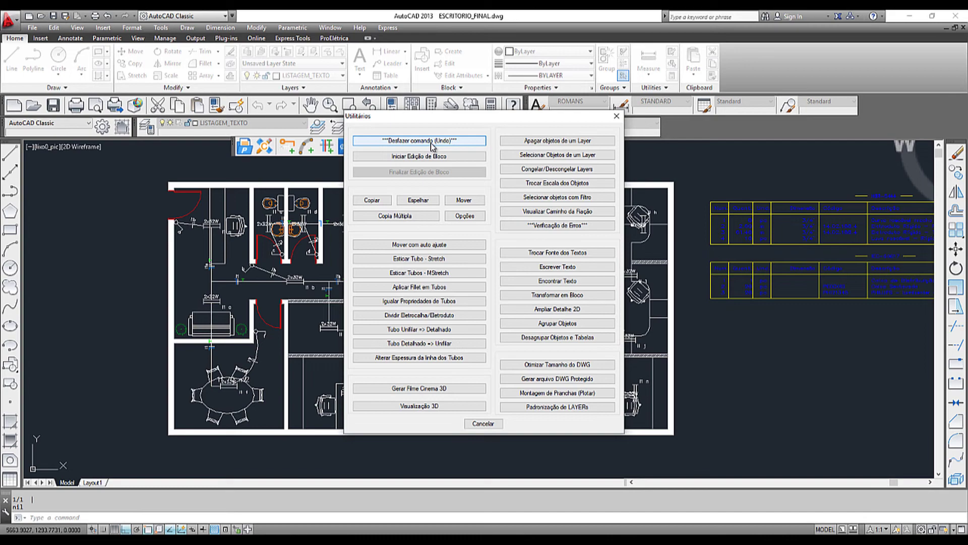
click(432, 142)
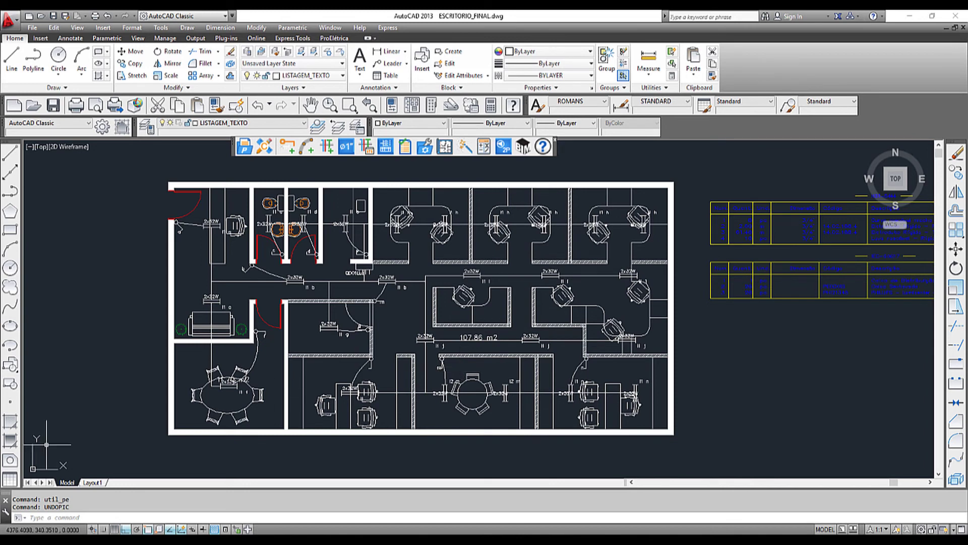
Step: Check the web page's item on Transformar Arquitetura 2D em 3D, and switch to the PROELETRICA_IFC.dwg drawing in AutoCAD
key(alt+Tab)
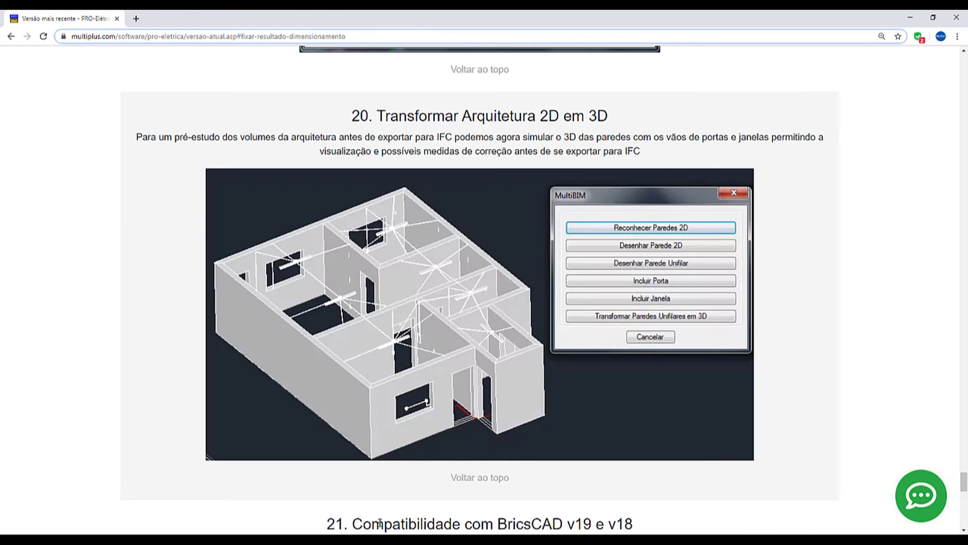
mouse_move(359, 539)
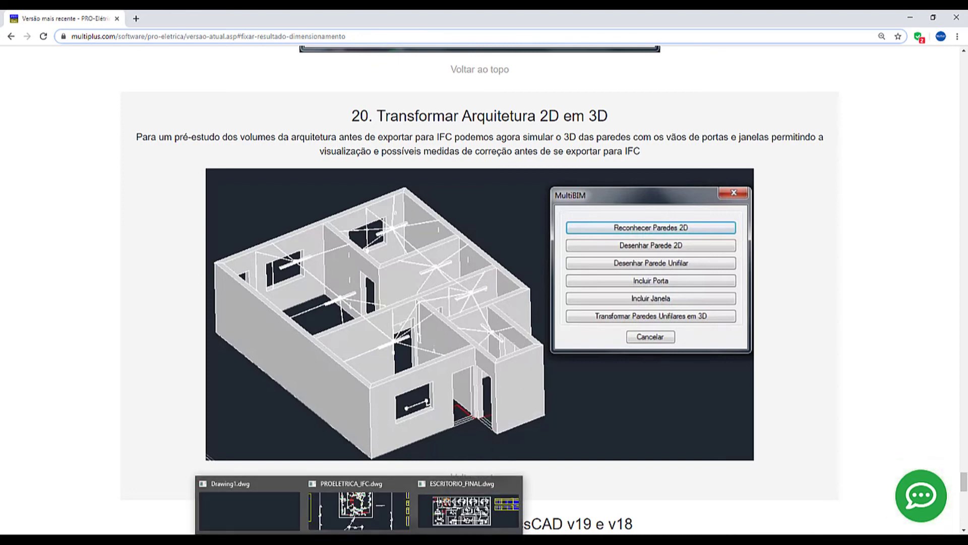
click(359, 510)
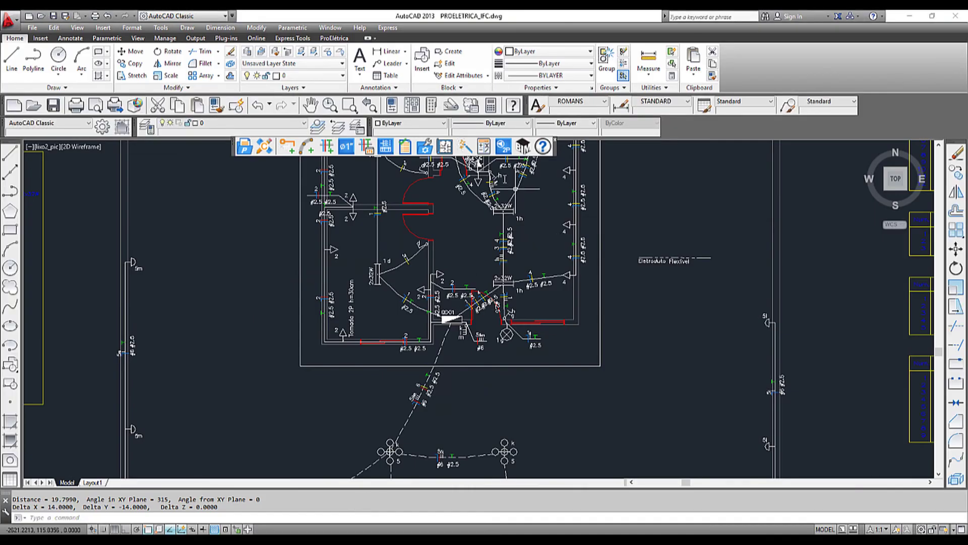
Step: Measure the house wall's thickness with DIST at the lower-right exterior corner of the plan
click(523, 147)
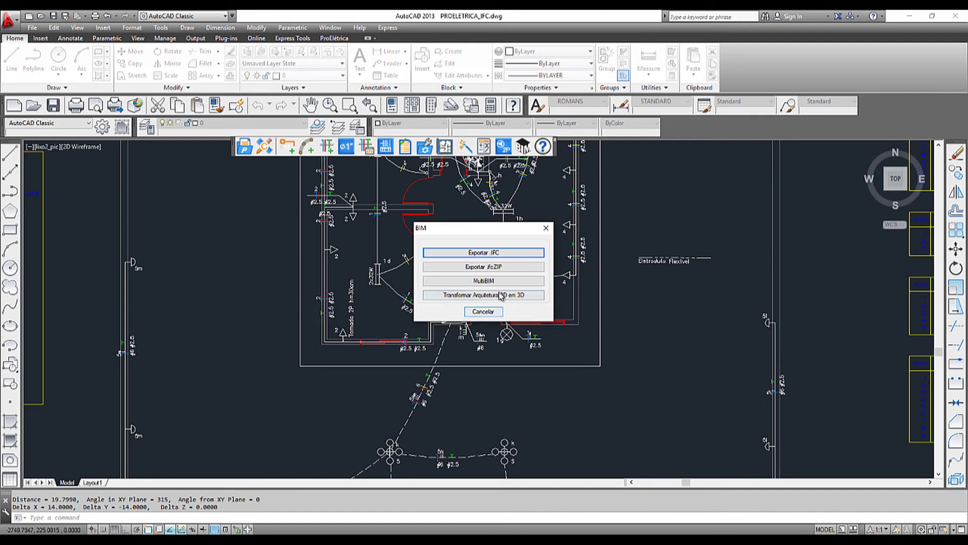
click(479, 311)
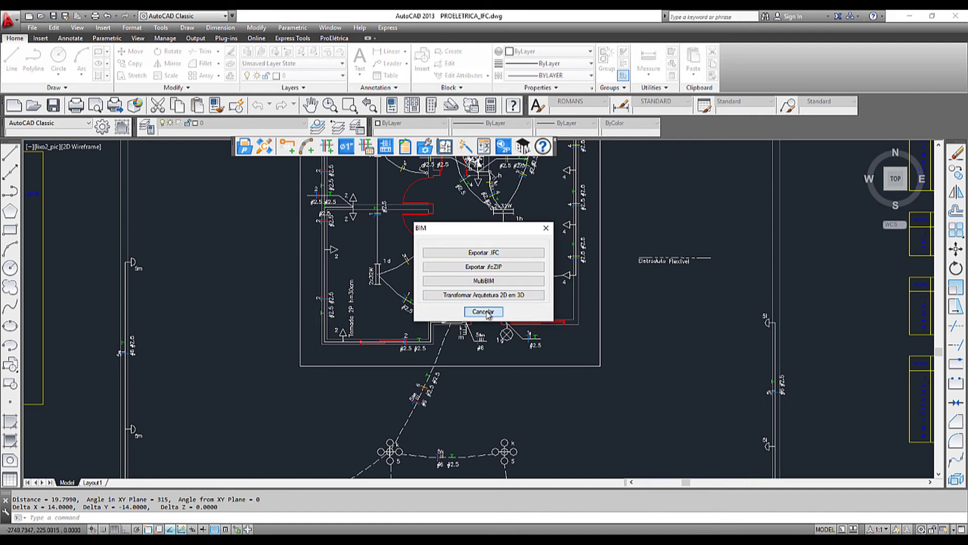
text(d)
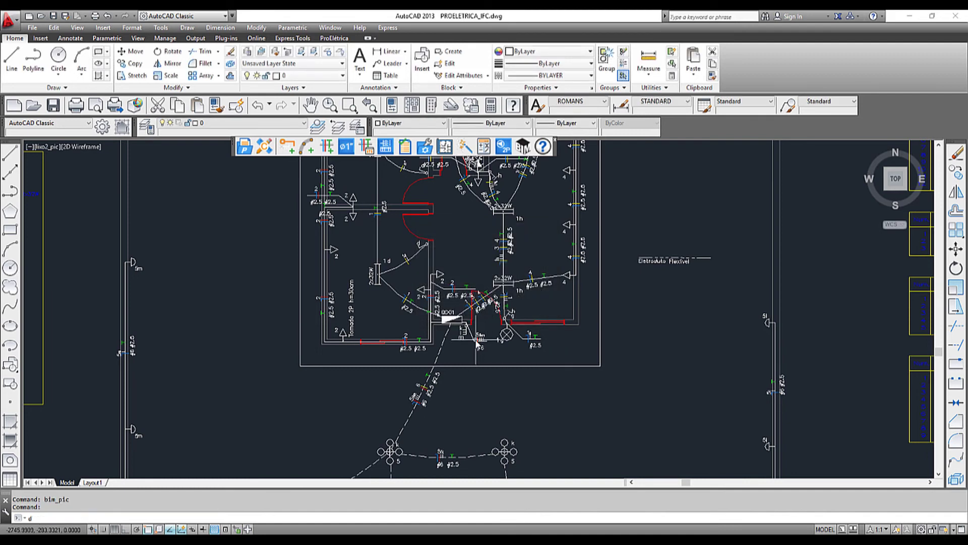
text(i)
key(Return)
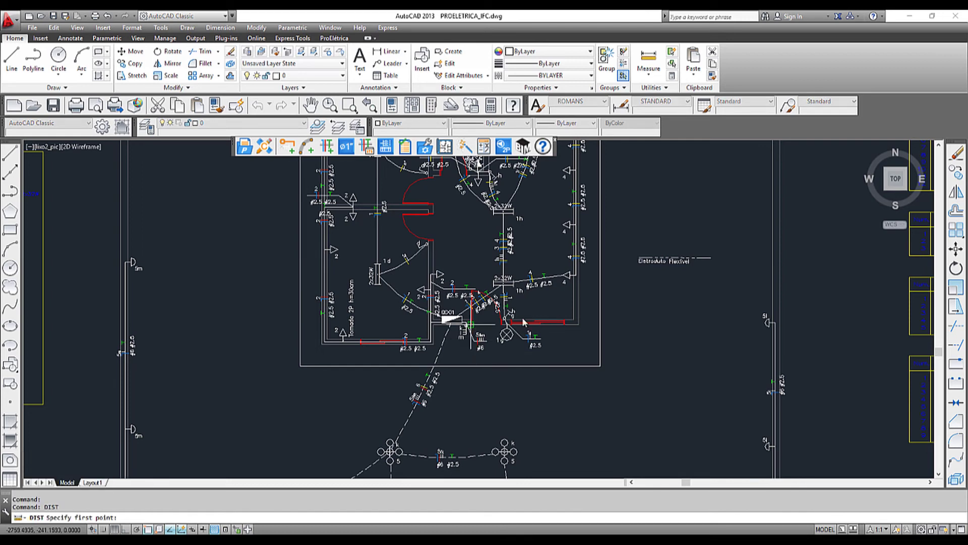
click(572, 317)
click(579, 325)
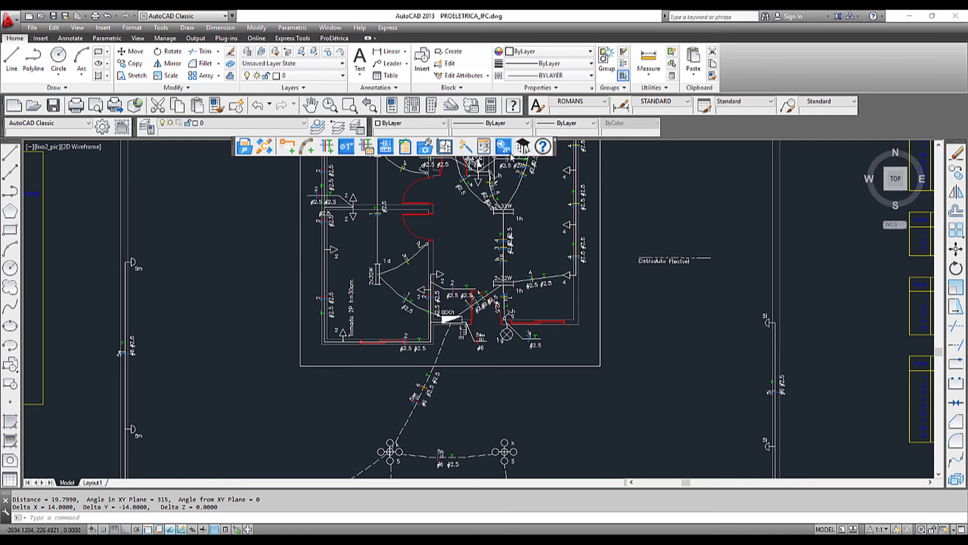
Step: Start Reconhecer Paredes 2D for the architecture's 2D-to-3D conversion and select the entire floor plan, including the boundary walls
click(522, 146)
click(495, 294)
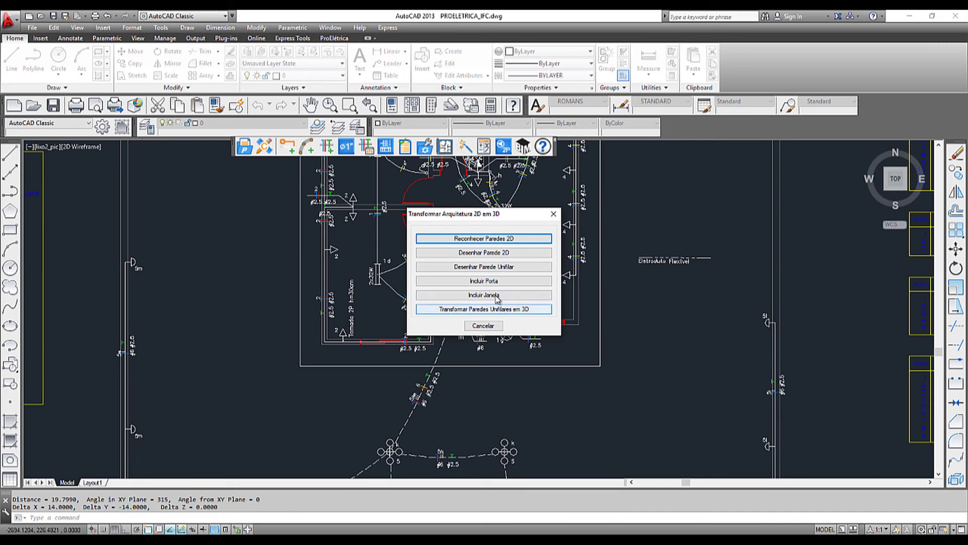
click(495, 239)
scroll(513, 292, down, 4)
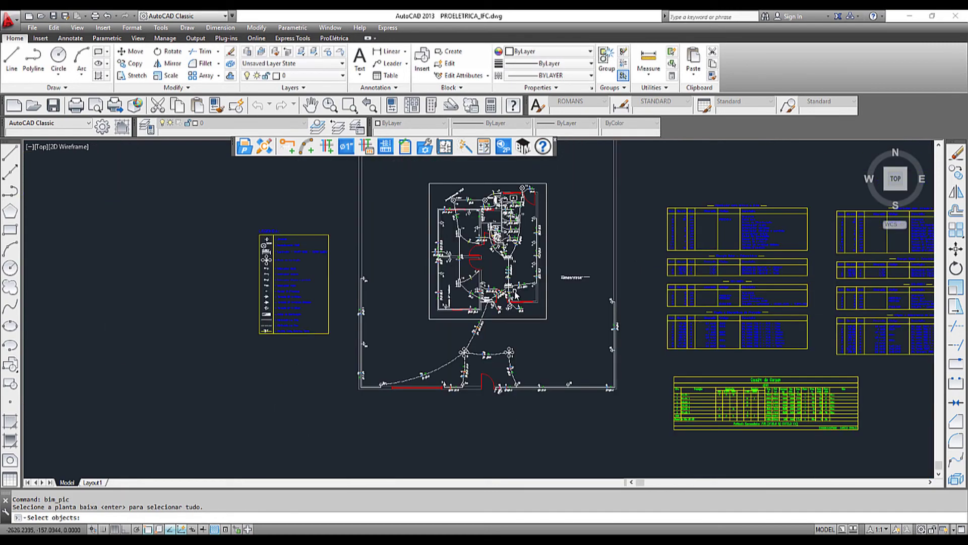
middle_drag(515, 289, 501, 348)
click(631, 154)
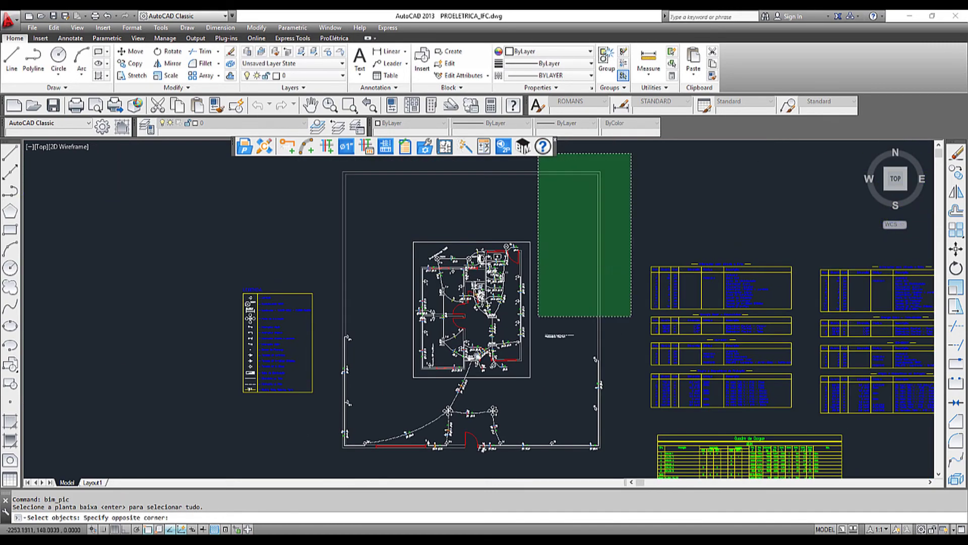
click(334, 465)
key(Return)
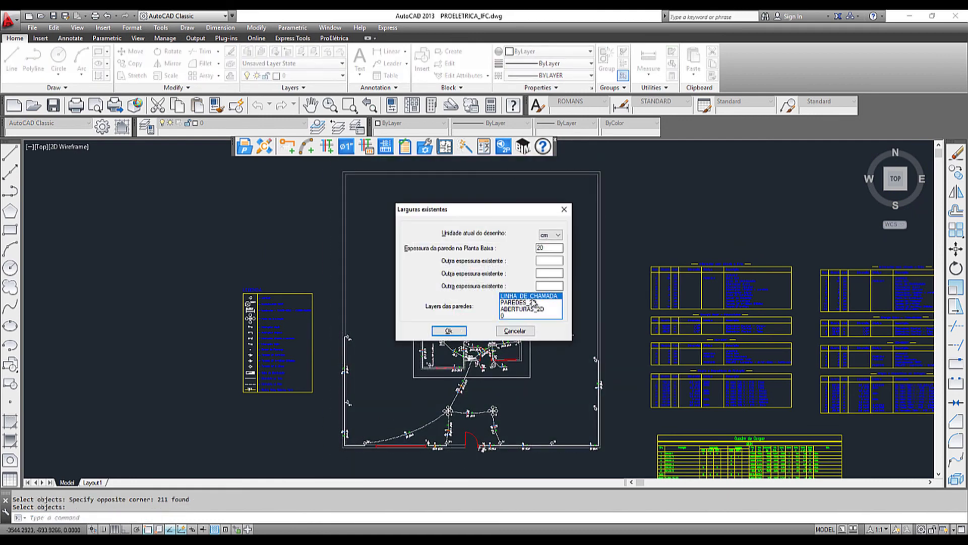
Step: Recognize the 14 cm thick walls on layer PAREDES_2D, with door height 210 and Pé-Direito 300
click(526, 303)
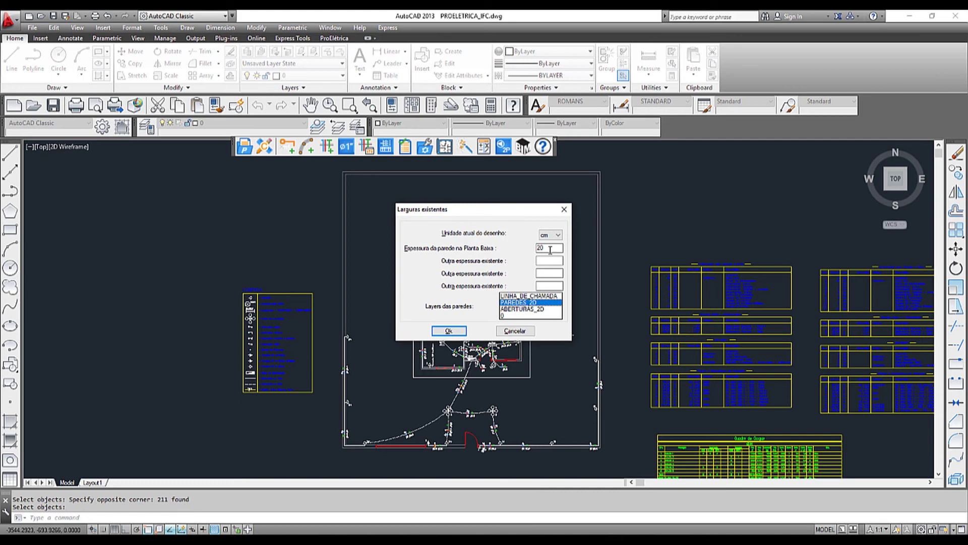
drag(550, 248, 505, 251)
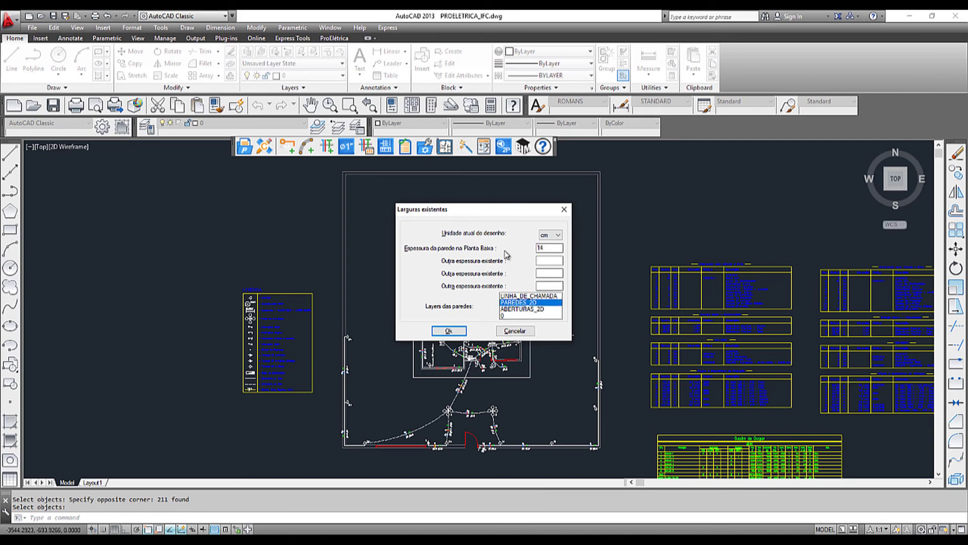
click(448, 331)
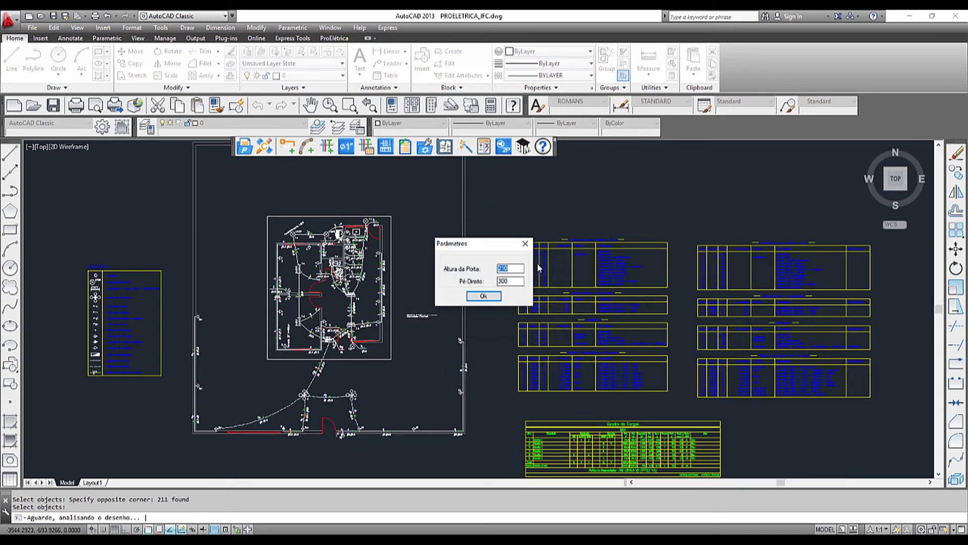
click(518, 268)
drag(517, 268, 497, 269)
click(494, 296)
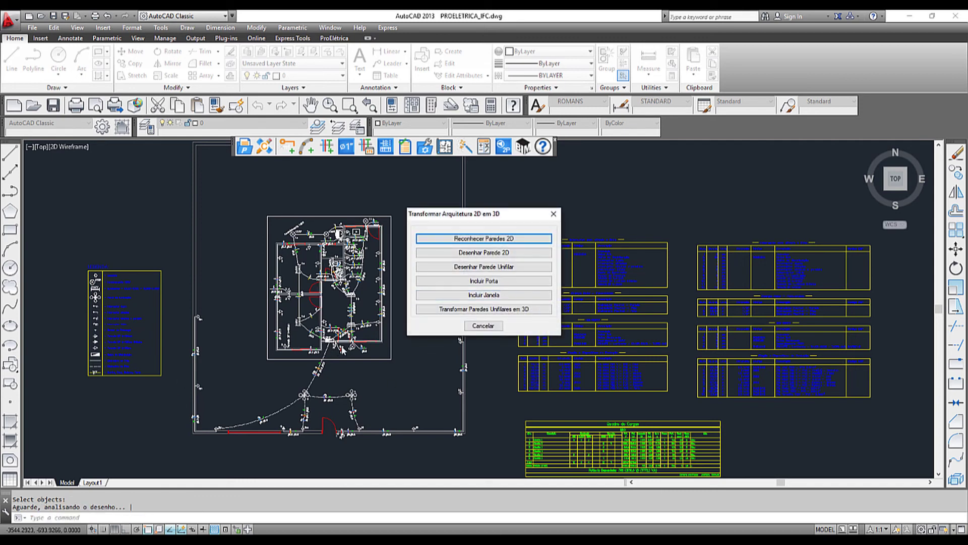
Step: Define the window for Incluir Janela with a new Largura, Altura 90 and Peitoril 120
click(479, 298)
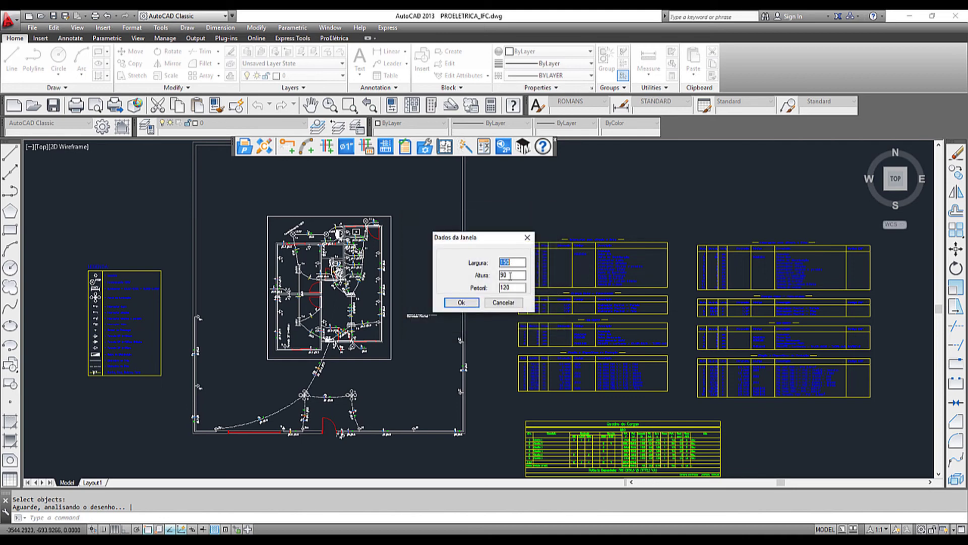
double_click(510, 275)
text(120)
double_click(511, 275)
text(90)
click(517, 263)
double_click(509, 263)
text(14)
click(461, 303)
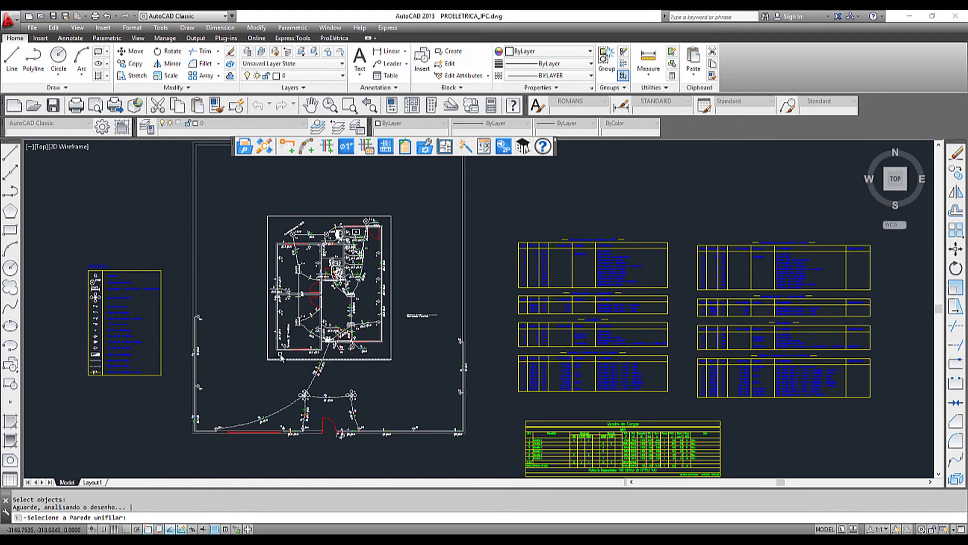
Step: Insert windows over the two red window symbols in the house's front walls, starting each at the symbol's left end
scroll(295, 346, up, 6)
scroll(295, 346, up, 2)
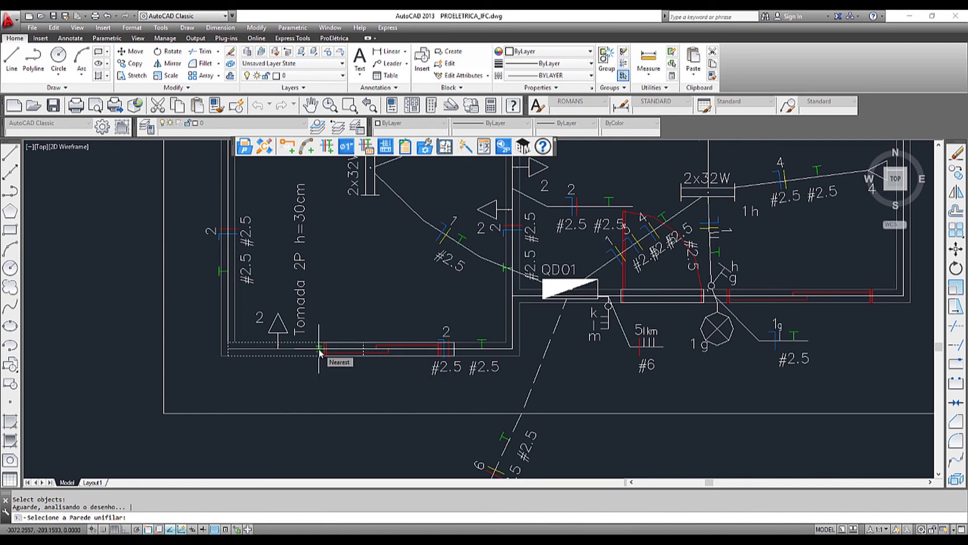
click(317, 353)
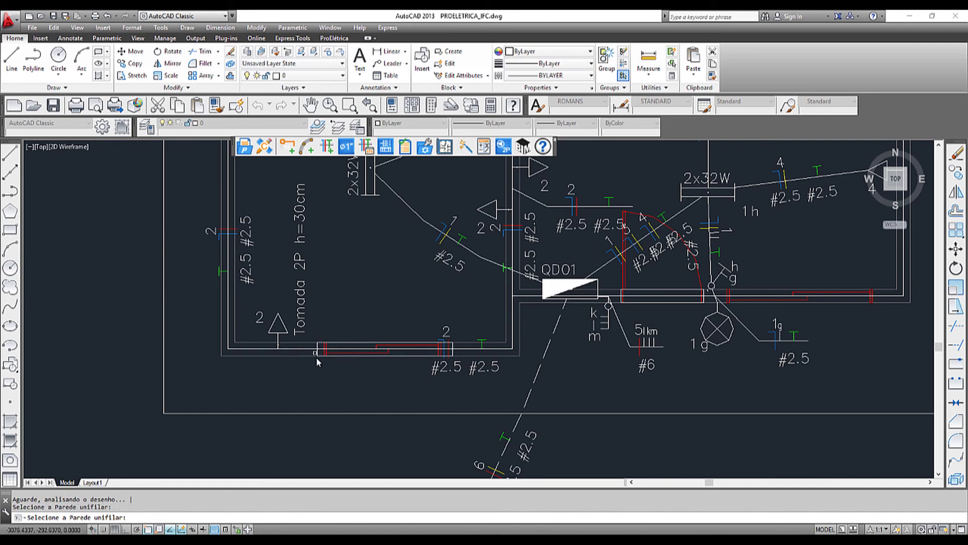
scroll(385, 272, down, 2)
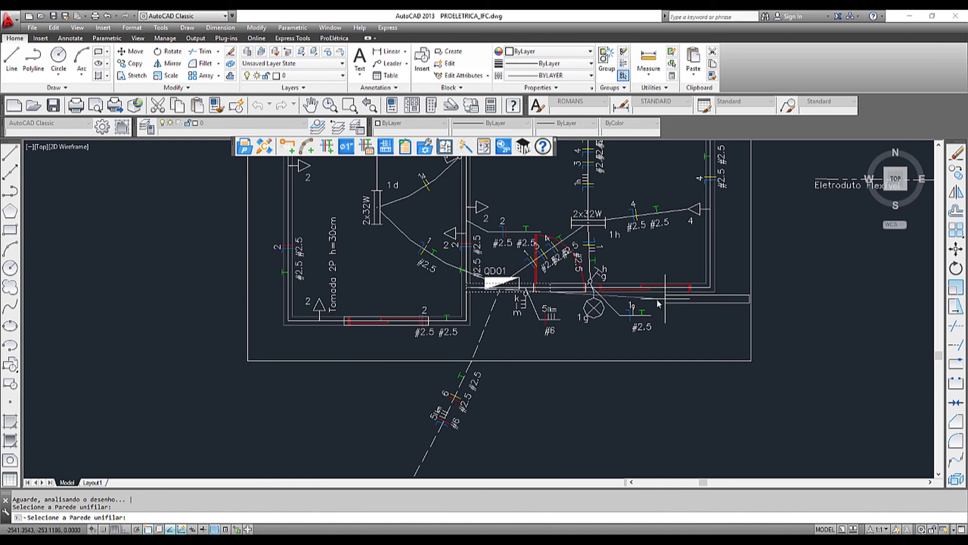
scroll(598, 288, up, 3)
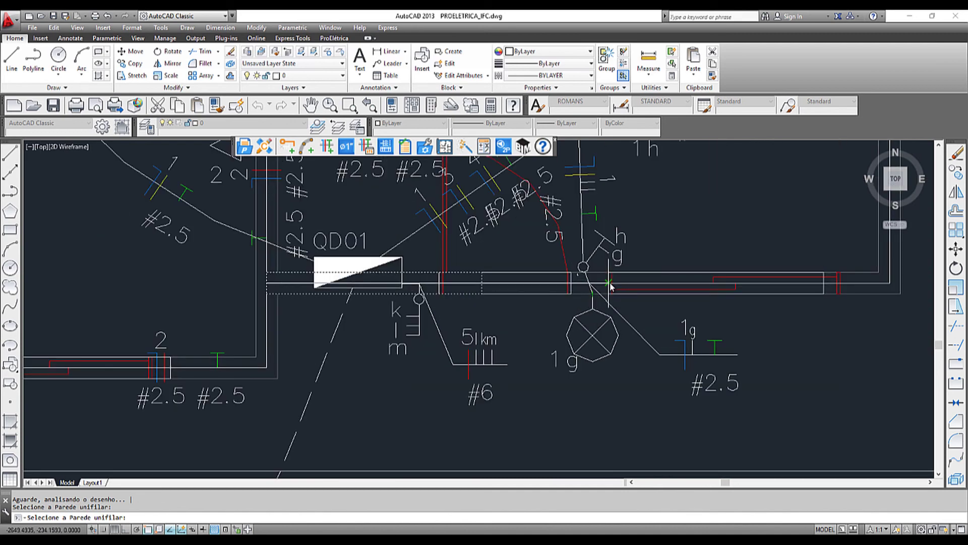
click(610, 286)
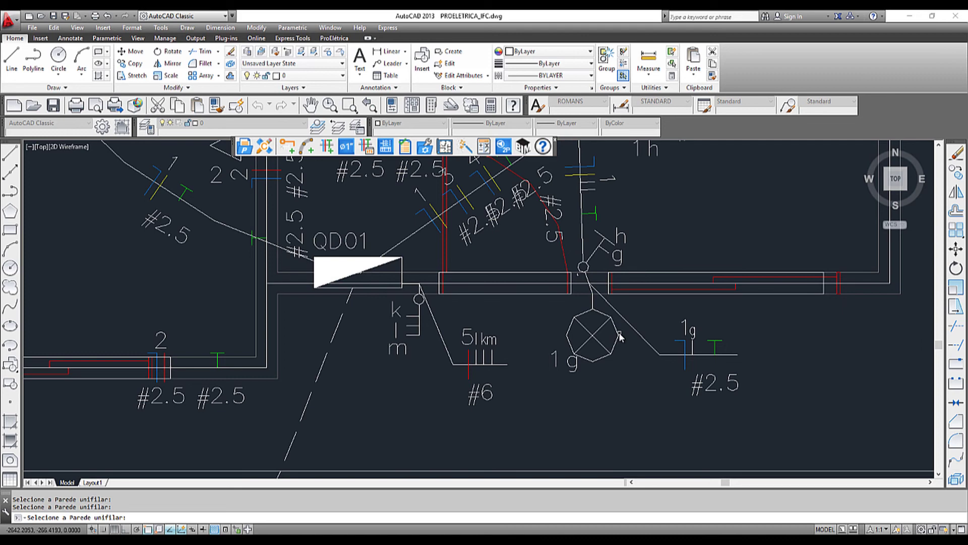
scroll(619, 331, down, 2)
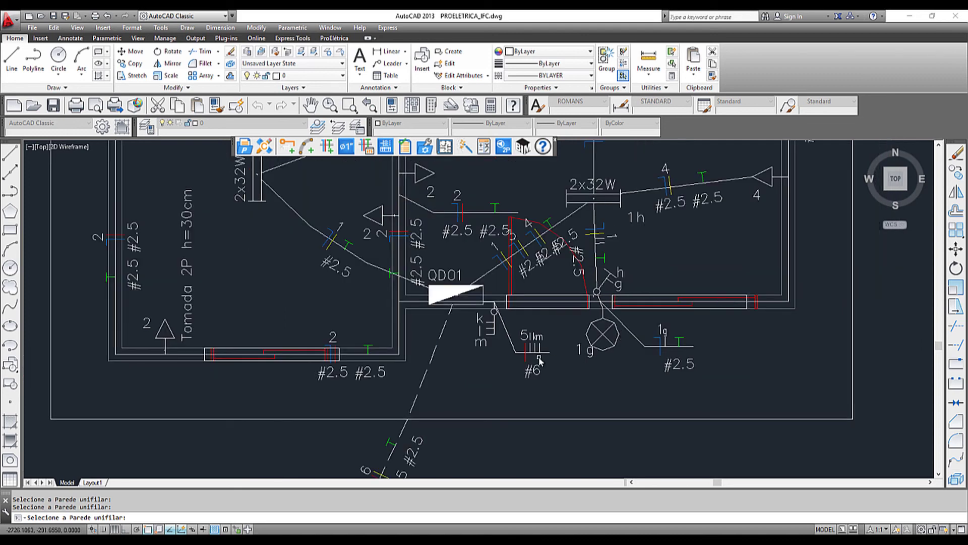
key(Return)
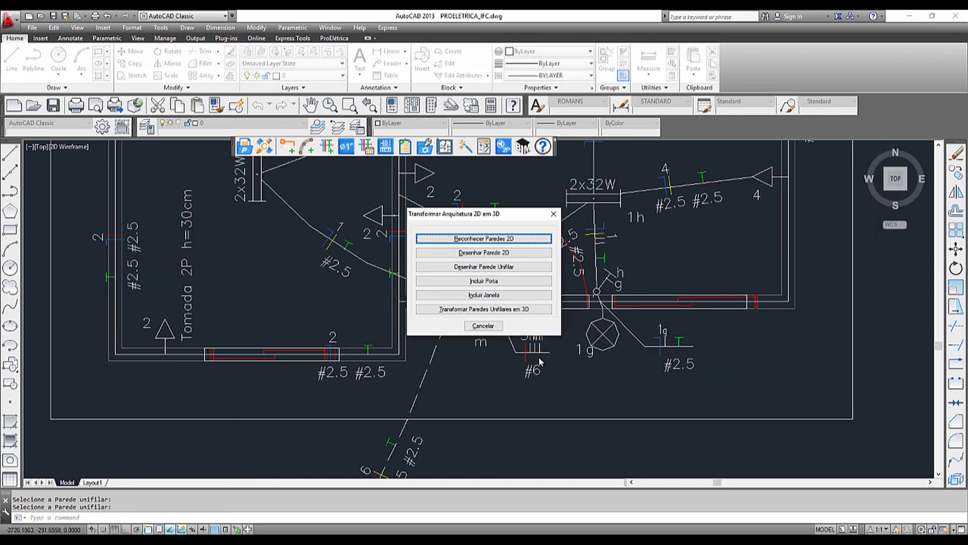
Step: Transform the house's unifilar walls into 3D and view the result in SW isometric
click(501, 309)
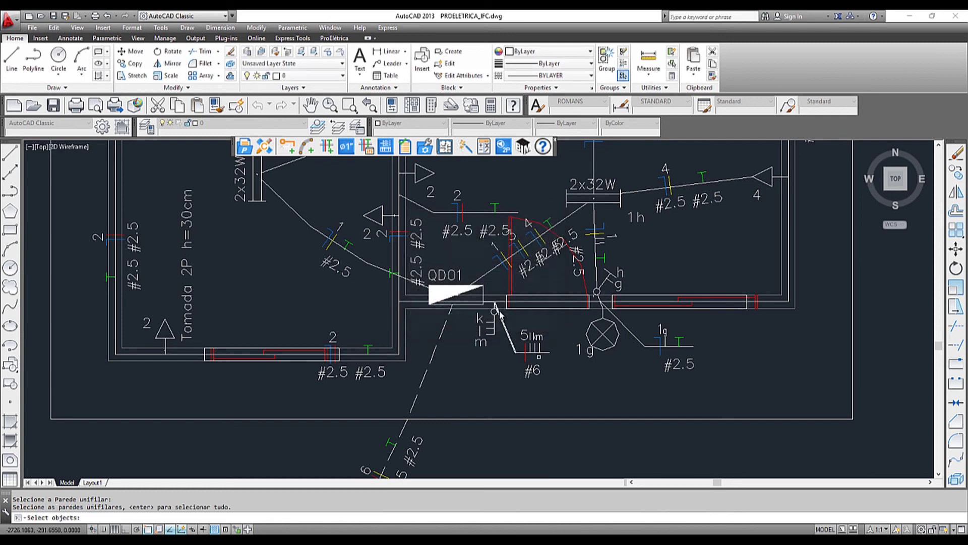
scroll(532, 339, down, 8)
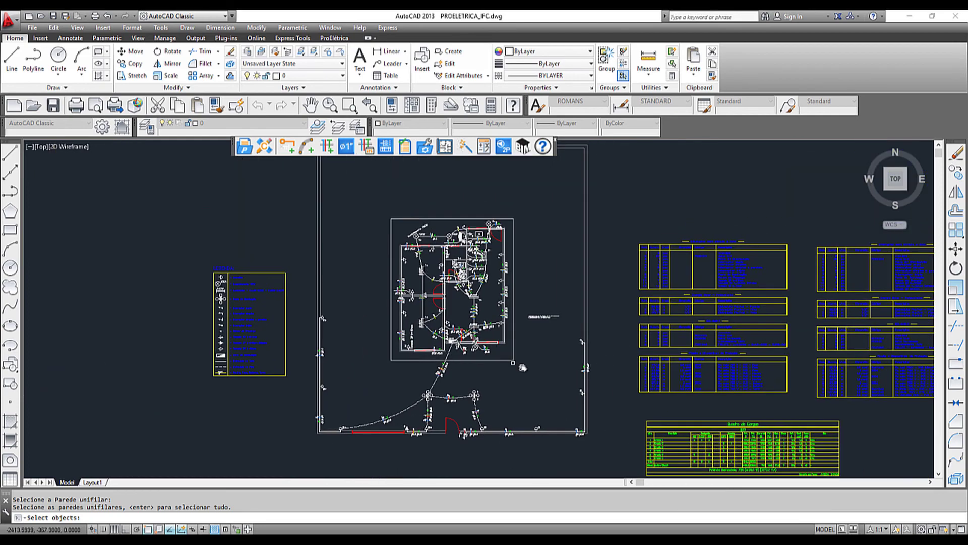
click(548, 372)
click(357, 191)
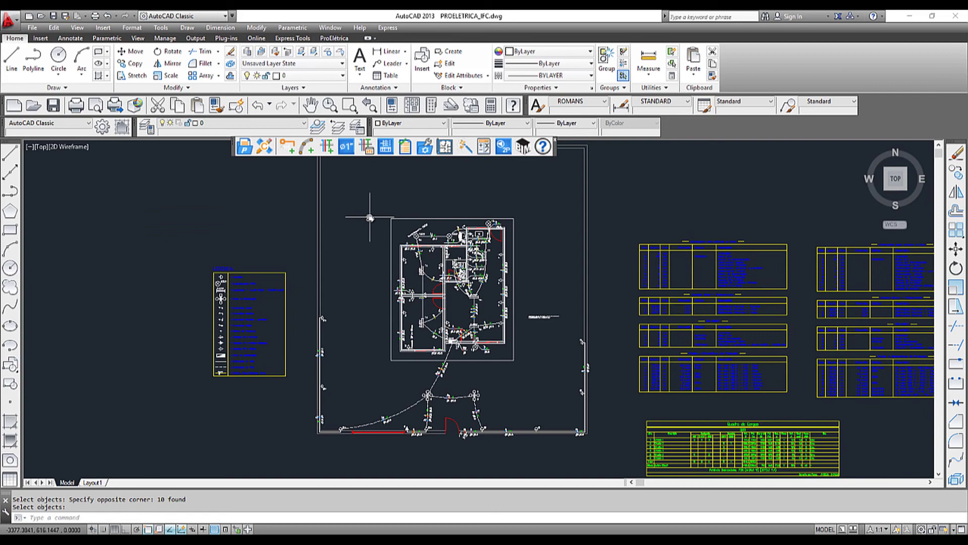
click(886, 190)
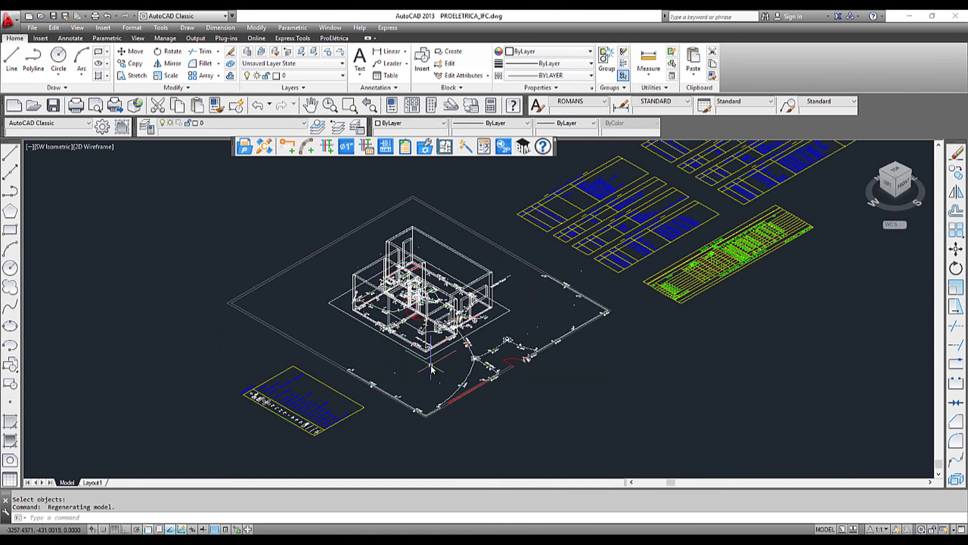
scroll(431, 369, up, 5)
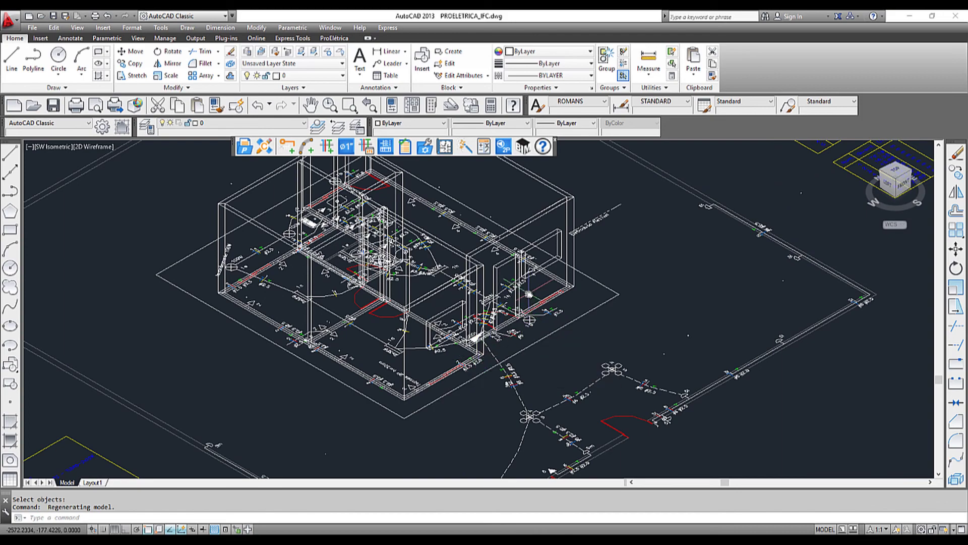
Step: In the front view, move all of the house's 3D walls sideways into the empty space beyond the floor plan and tables
click(906, 188)
click(902, 184)
scroll(391, 333, up, 2)
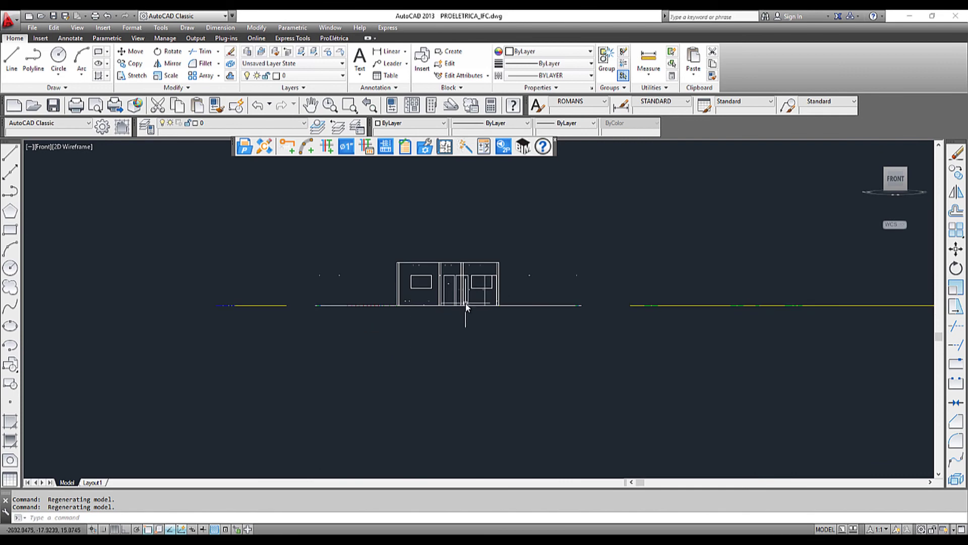
key(Return)
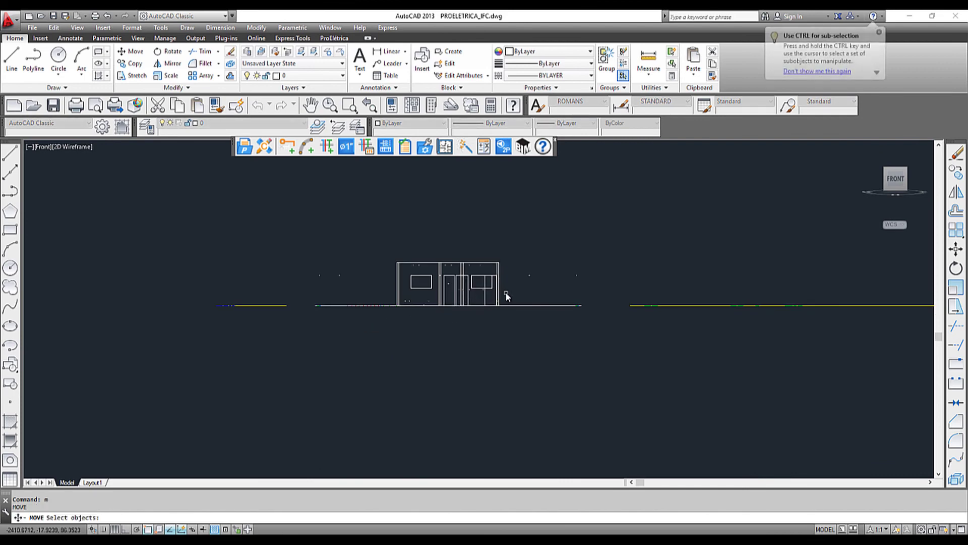
scroll(491, 294, up, 2)
click(480, 273)
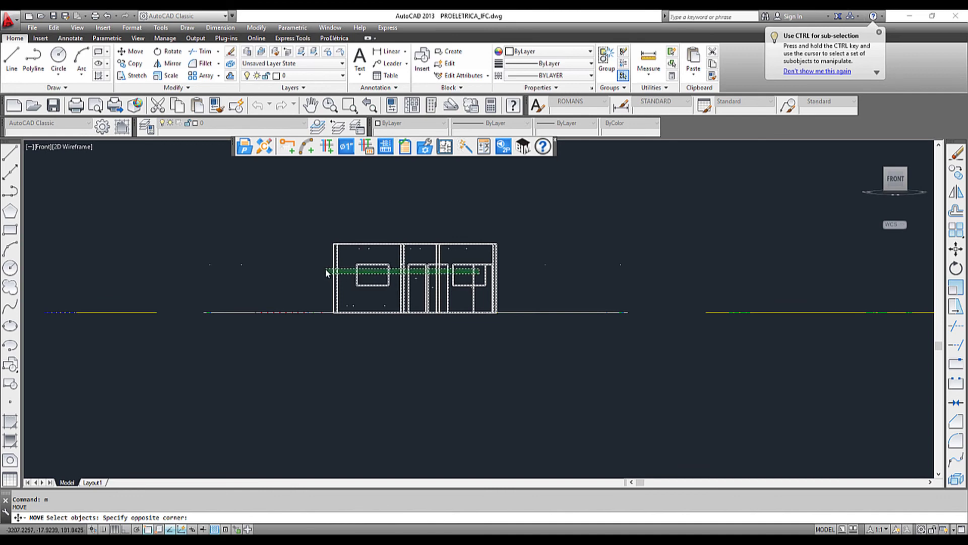
click(329, 274)
click(500, 277)
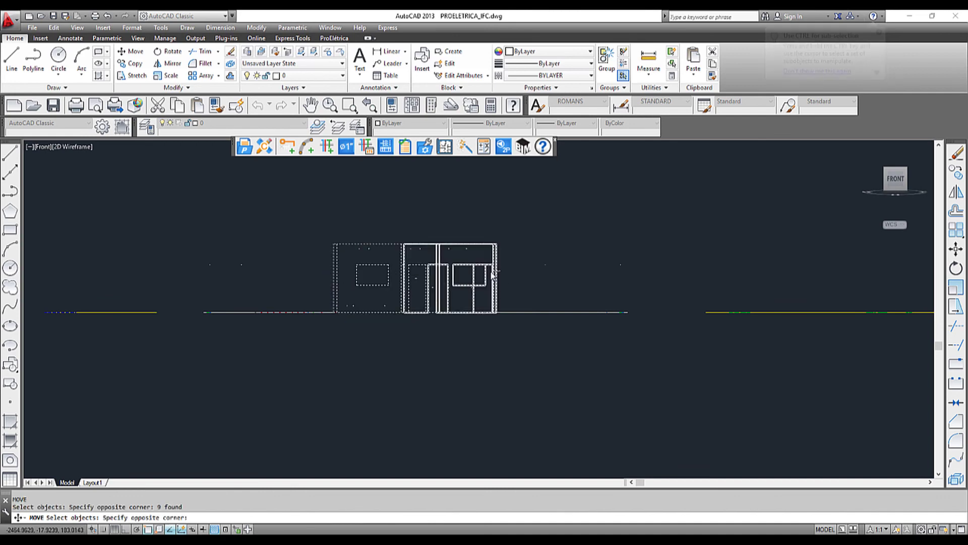
click(474, 276)
key(Return)
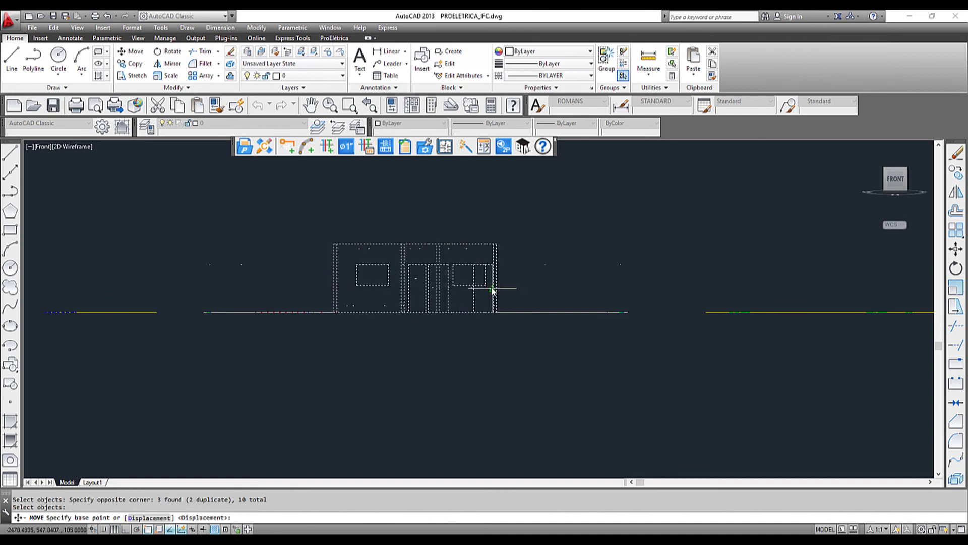
click(497, 284)
scroll(519, 331, down, 4)
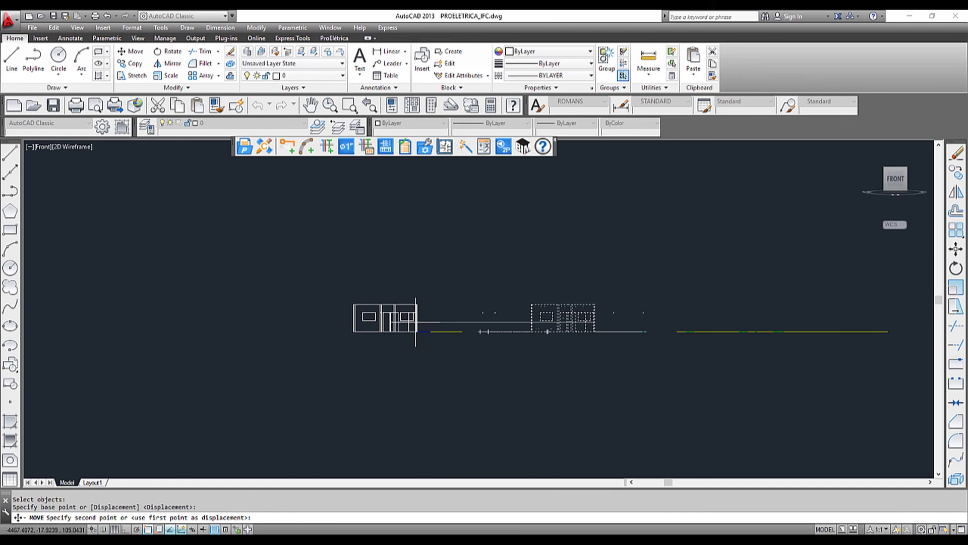
key(F8)
key(F8)
key(F8)
key(F8)
click(387, 315)
click(284, 304)
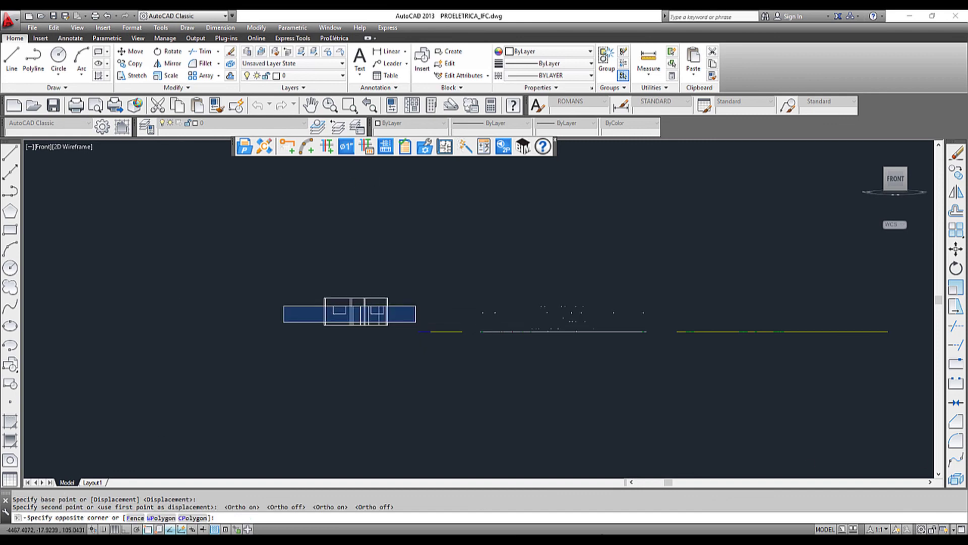
click(188, 217)
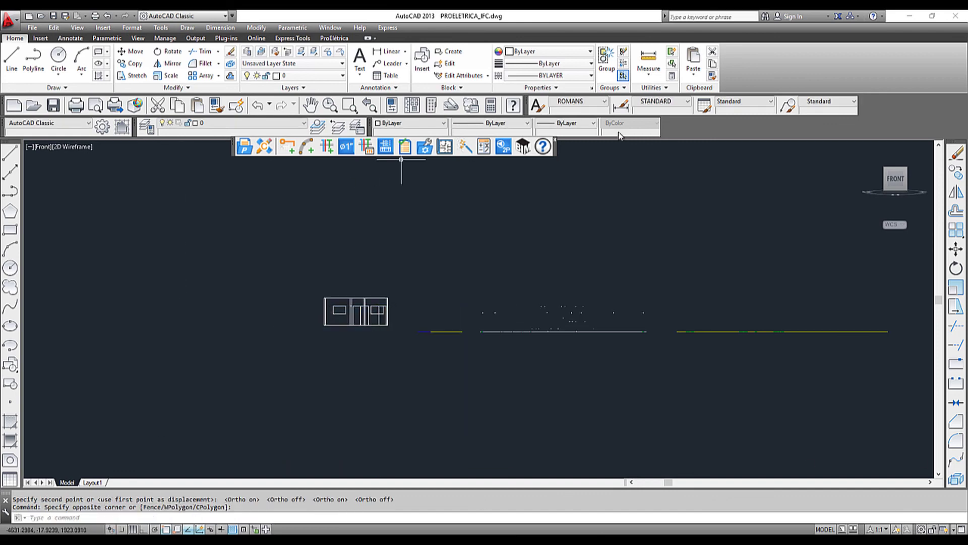
Step: In SW isometric, generate the 3D of the house's part of the drawing, placing its origin at the 3D walls' nearest bottom corner
click(885, 173)
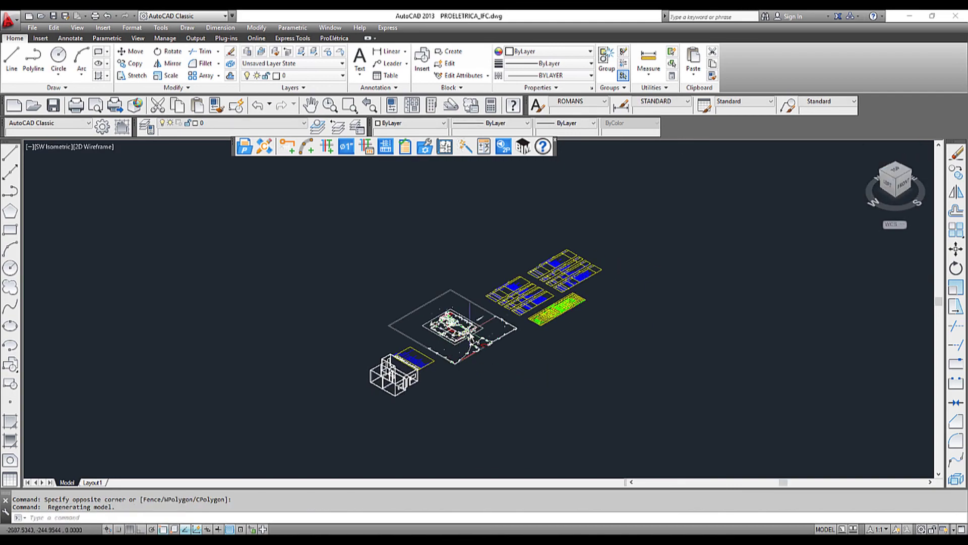
scroll(445, 363, up, 6)
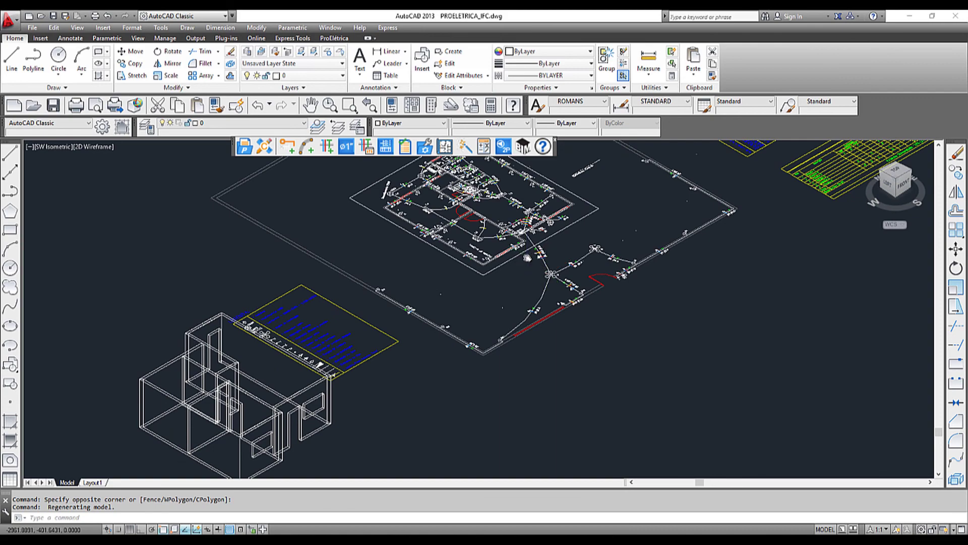
middle_drag(527, 258, 531, 316)
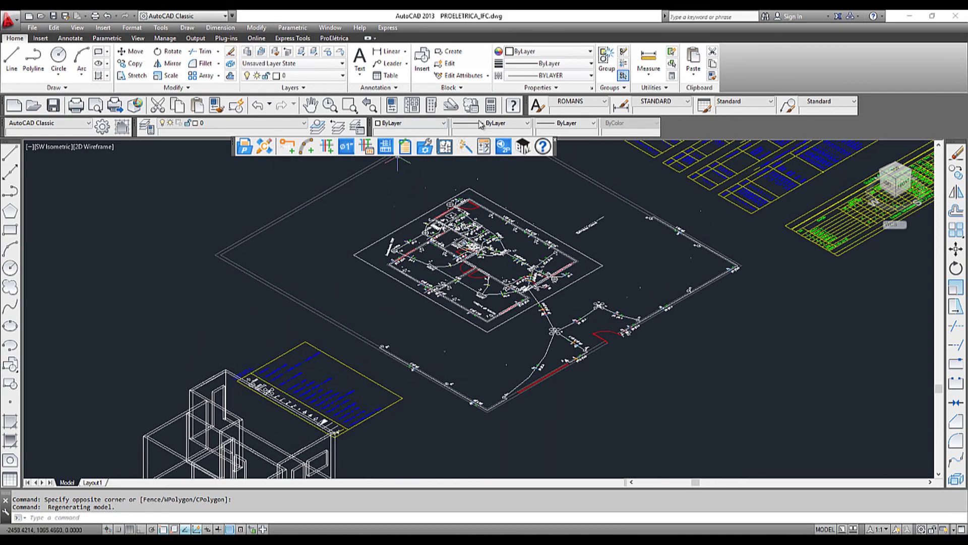
click(466, 148)
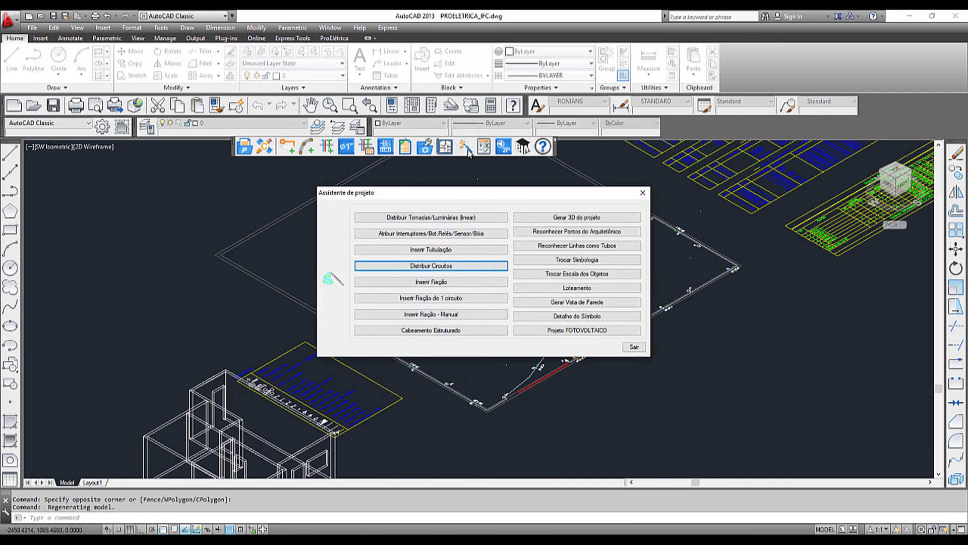
click(591, 220)
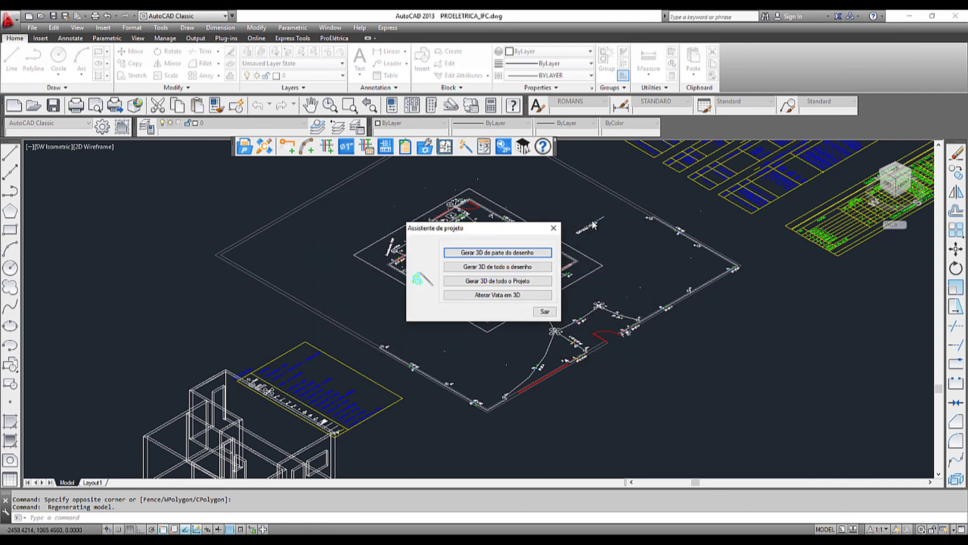
click(519, 252)
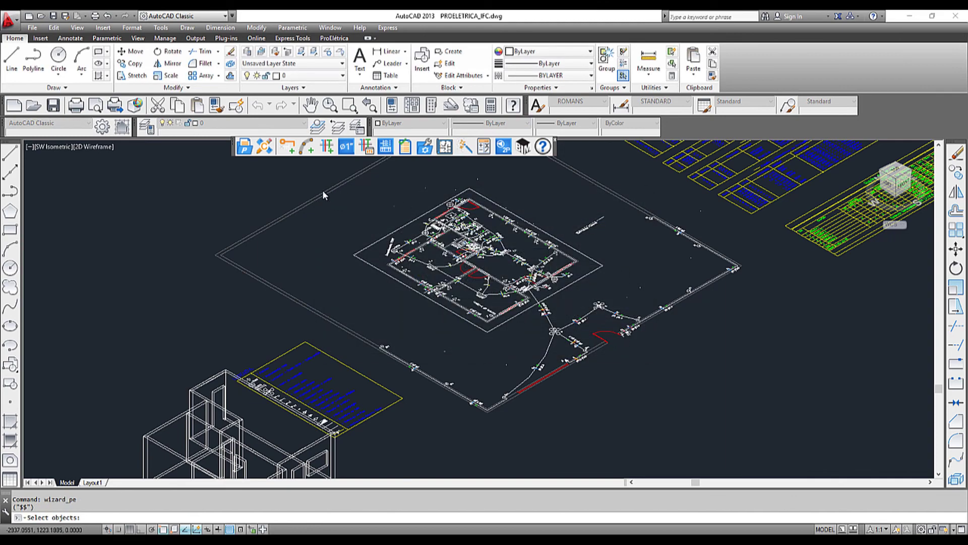
click(309, 181)
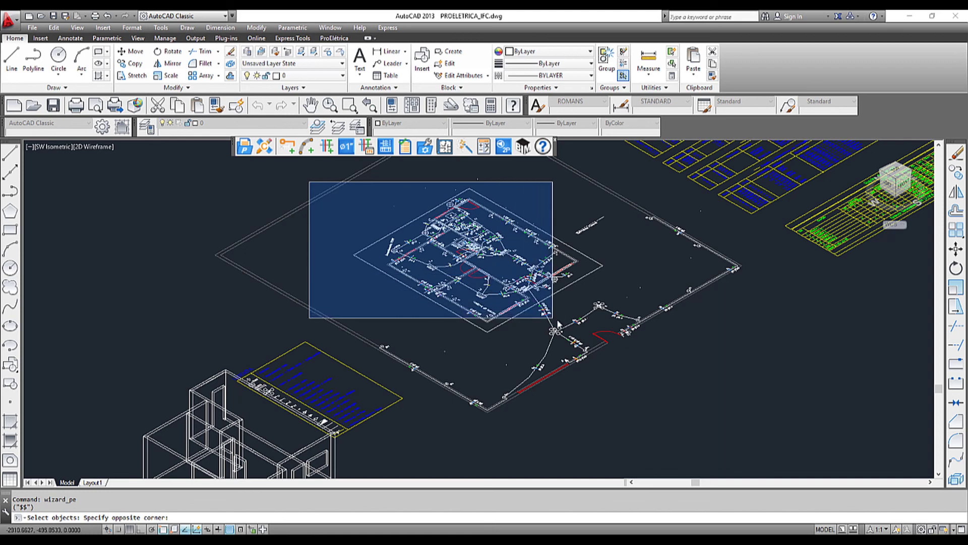
click(605, 334)
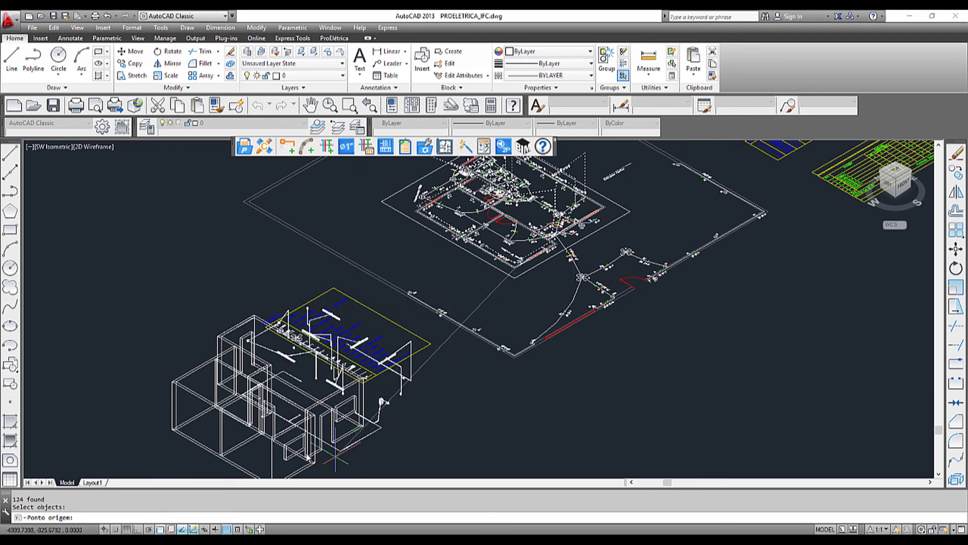
middle_drag(303, 437, 346, 369)
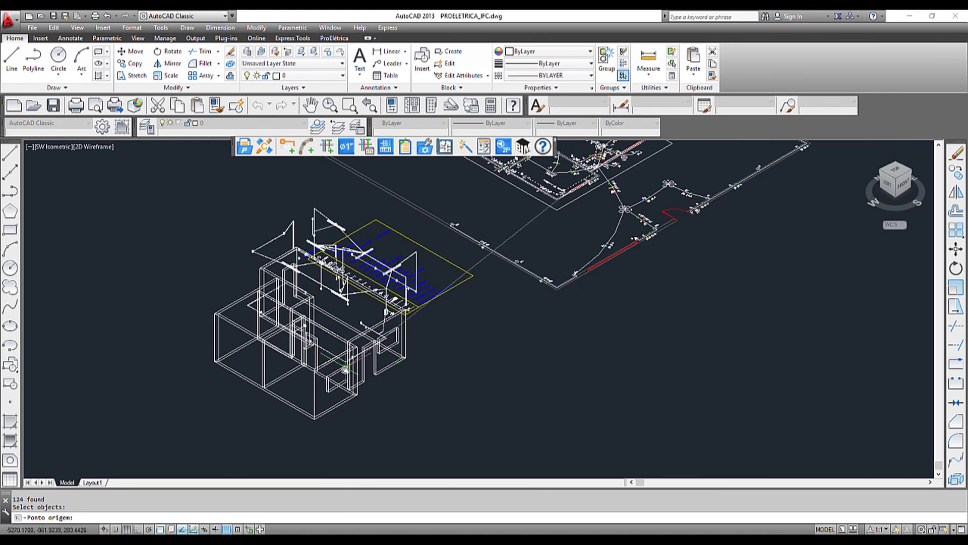
click(312, 423)
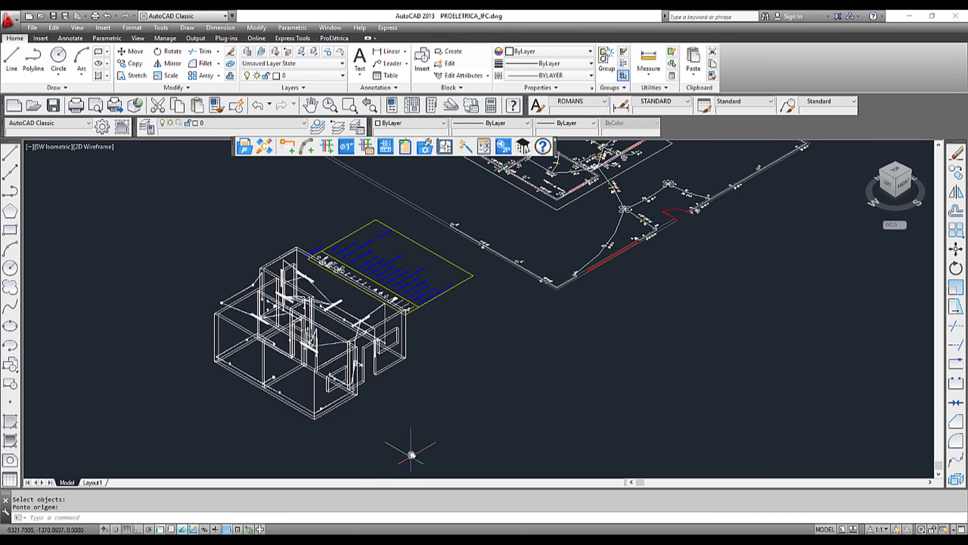
Step: Apply SHADE to the 3D house and inspect its walls, openings and electrical installation up close
scroll(276, 382, up, 2)
scroll(276, 382, up, 3)
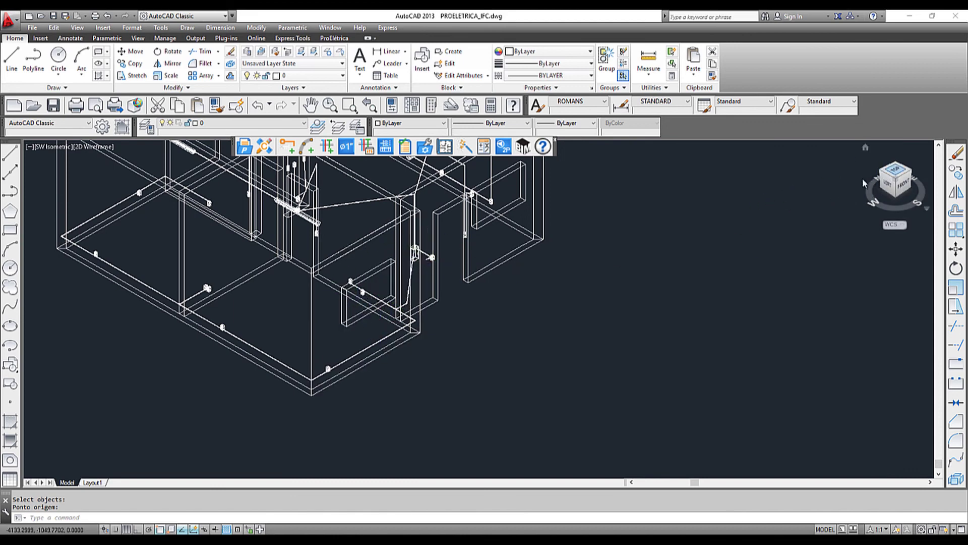
text(SHAde)
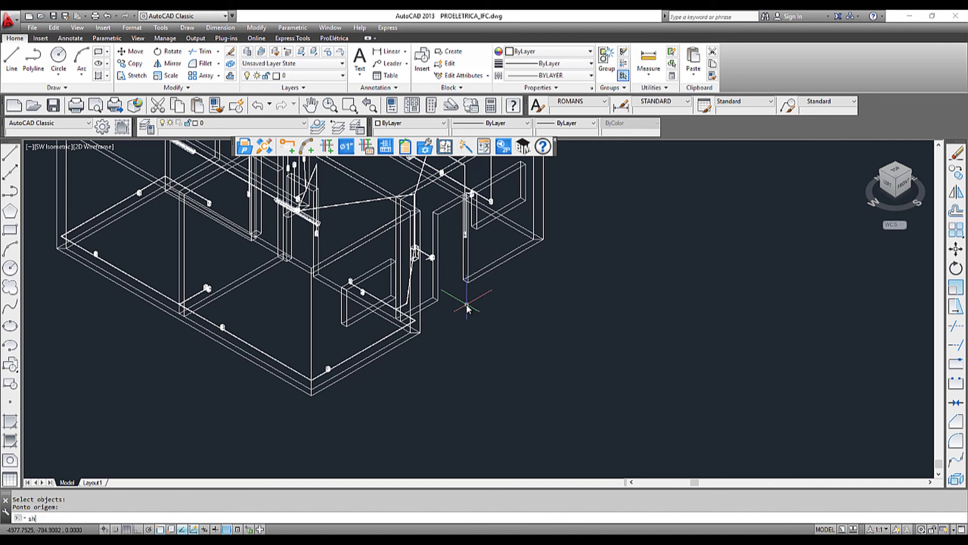
key(Return)
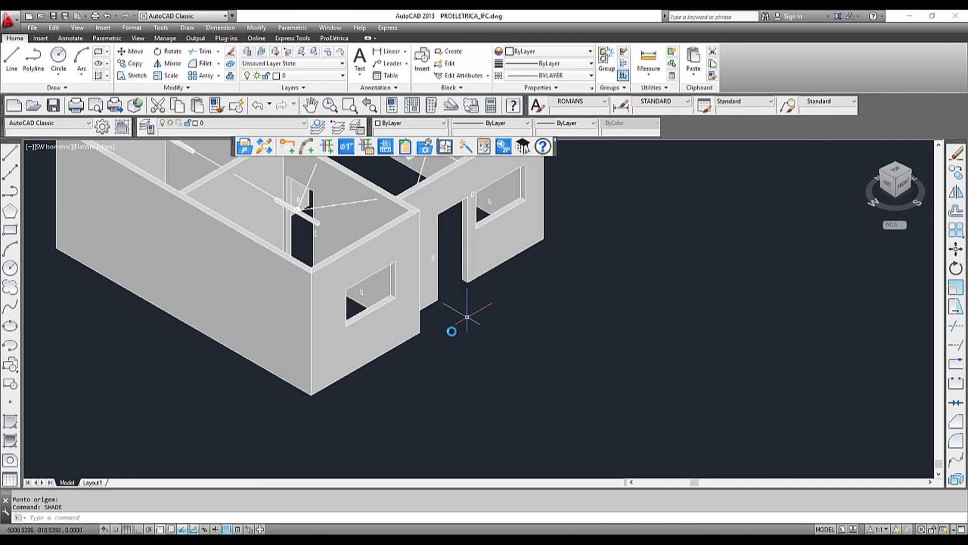
mouse_move(432, 212)
middle_down()
mouse_move(461, 346)
mouse_move(418, 323)
middle_up()
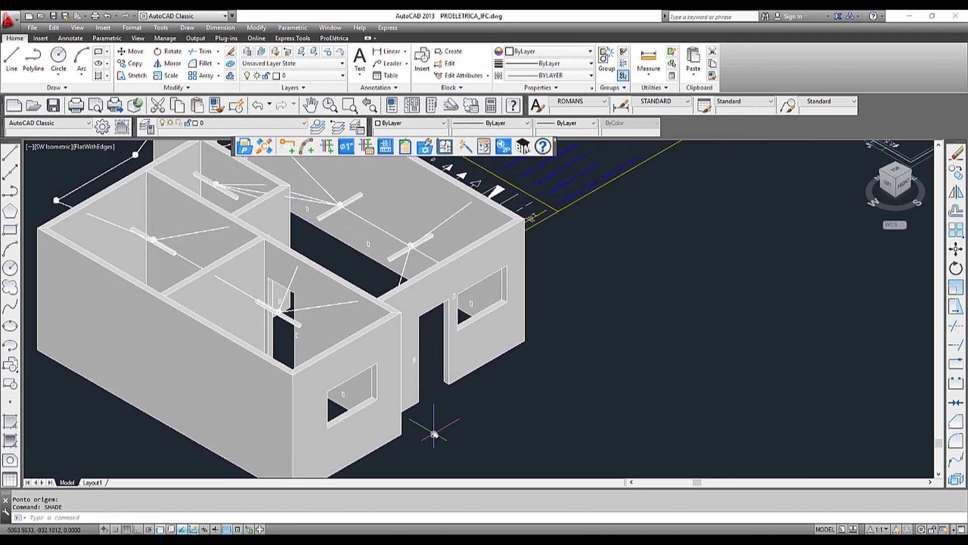
middle_drag(432, 425, 400, 325)
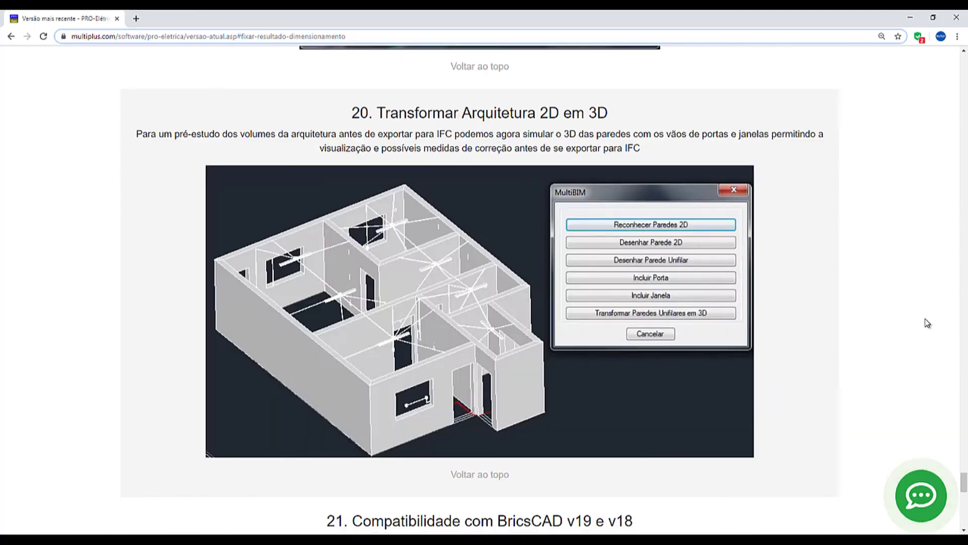
Step: Switch to the browser and review the CAD compatibility sections on the PRO-Elétrica latest version page
scroll(927, 323, down, 5)
scroll(927, 323, down, 3)
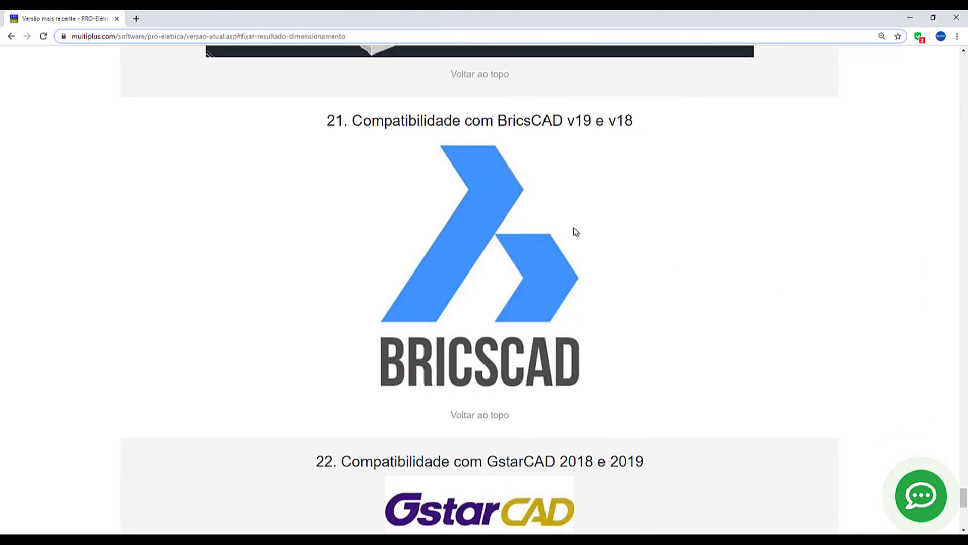
scroll(641, 228, down, 3)
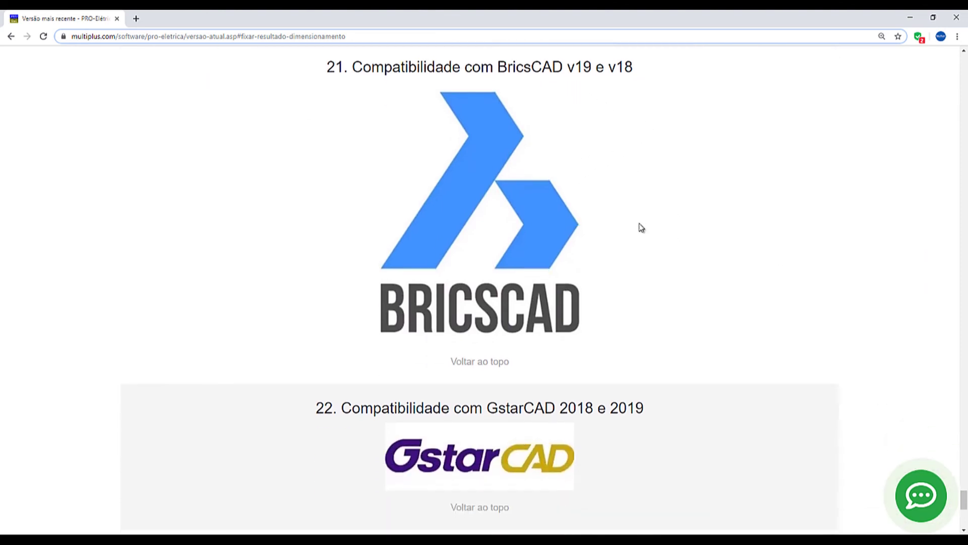
scroll(595, 334, down, 1)
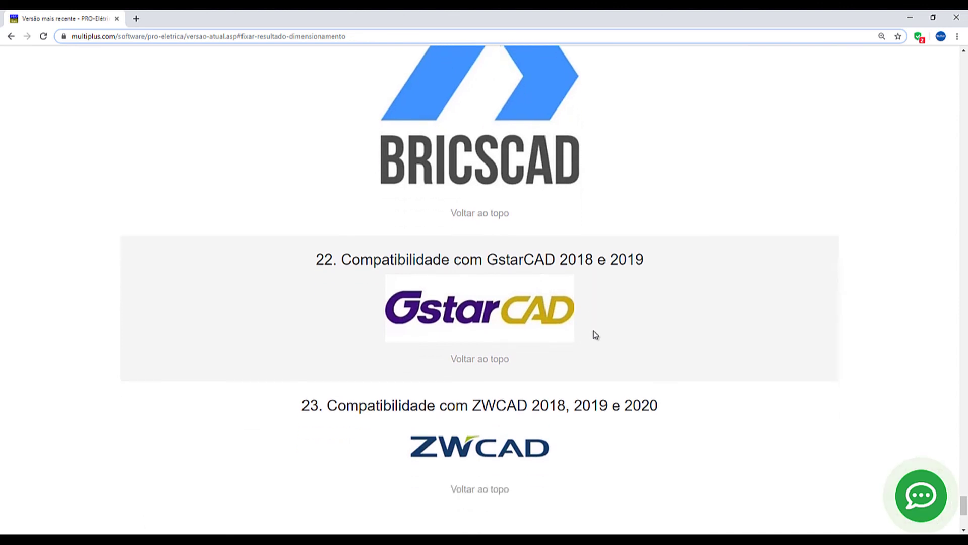
scroll(564, 350, down, 1)
scroll(656, 388, down, 2)
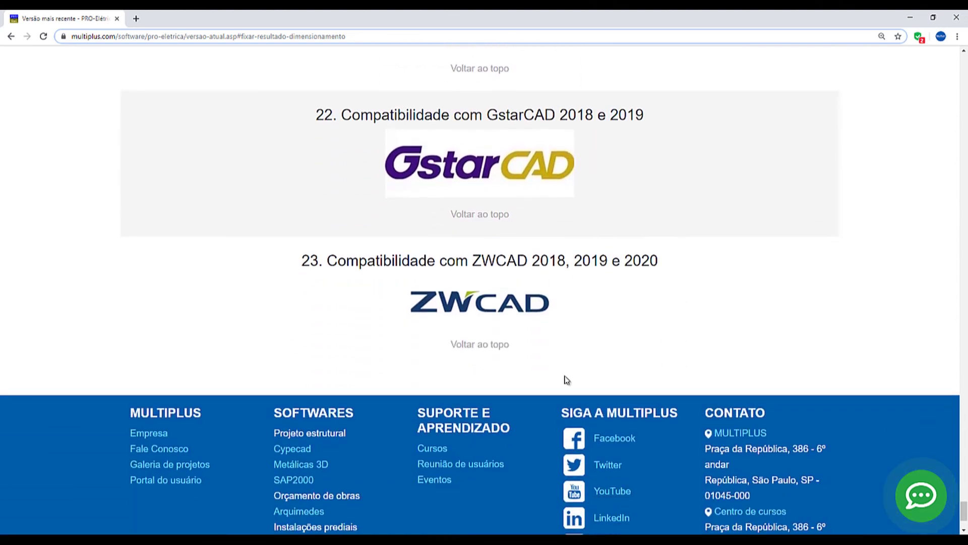